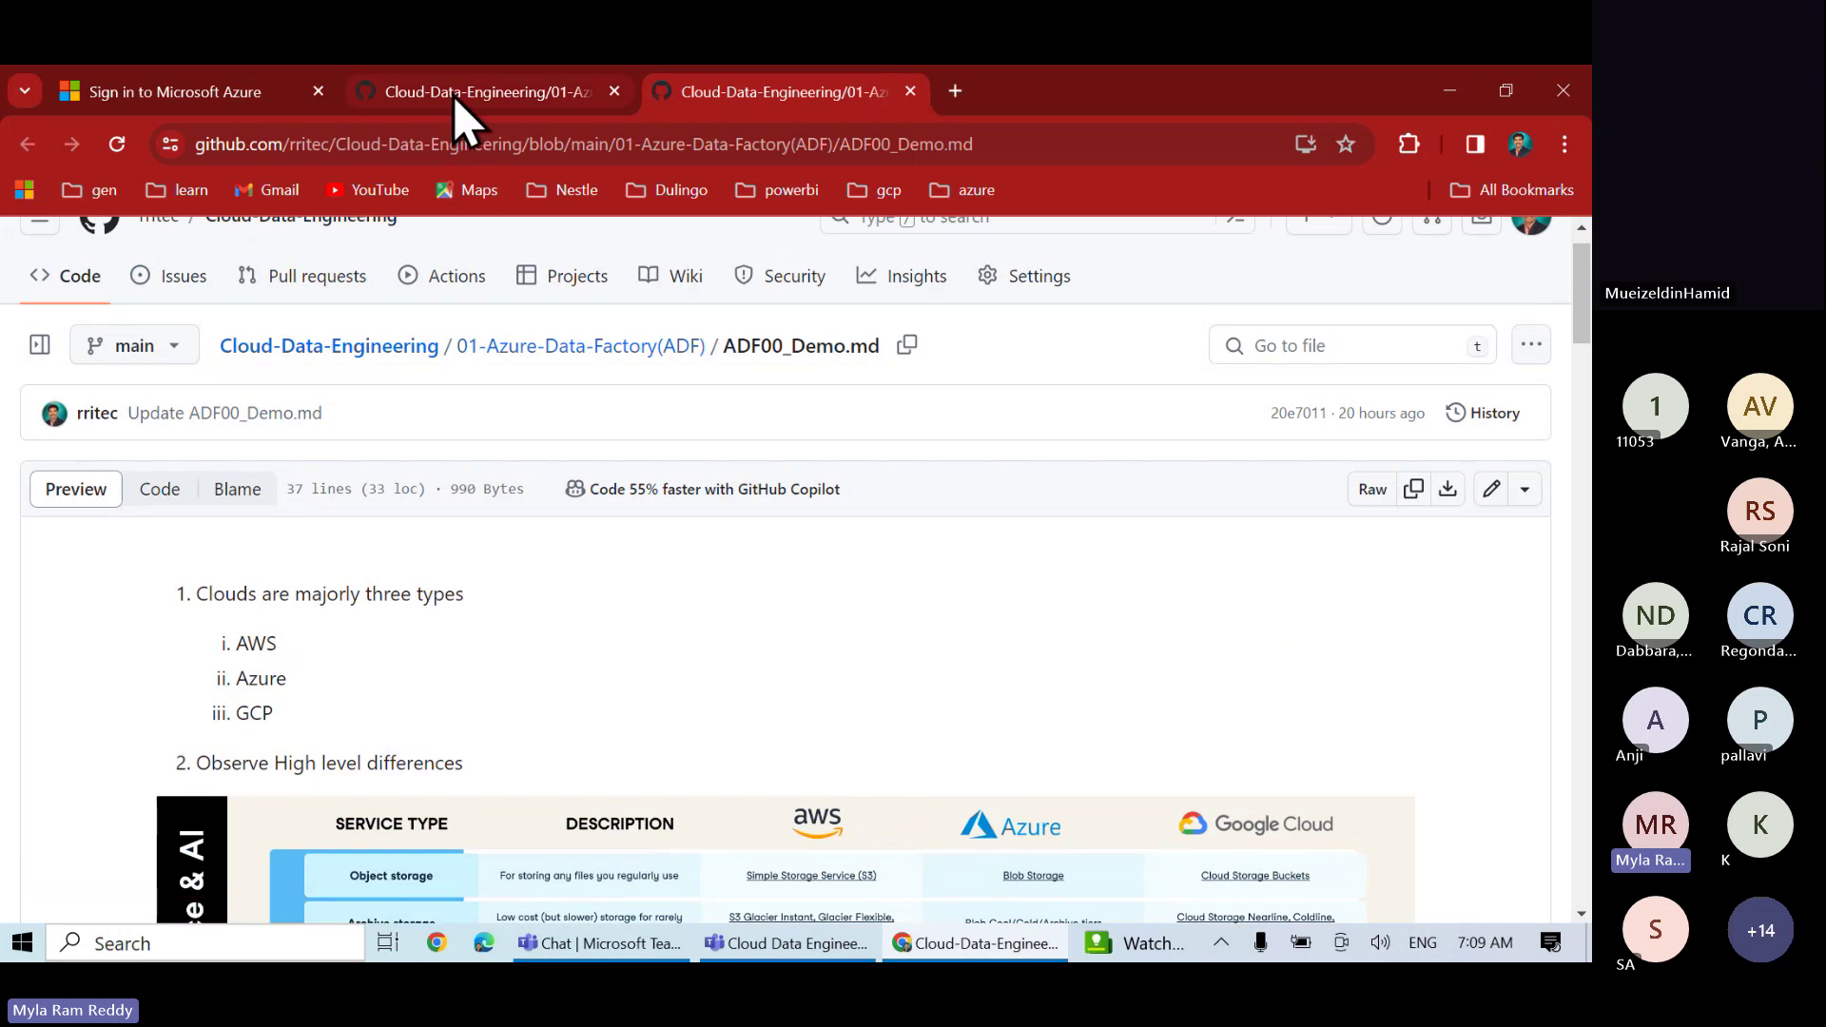
- Switch back to the tab with the 01-Azure-Data-Factory(ADF) folder listing
click(455, 95)
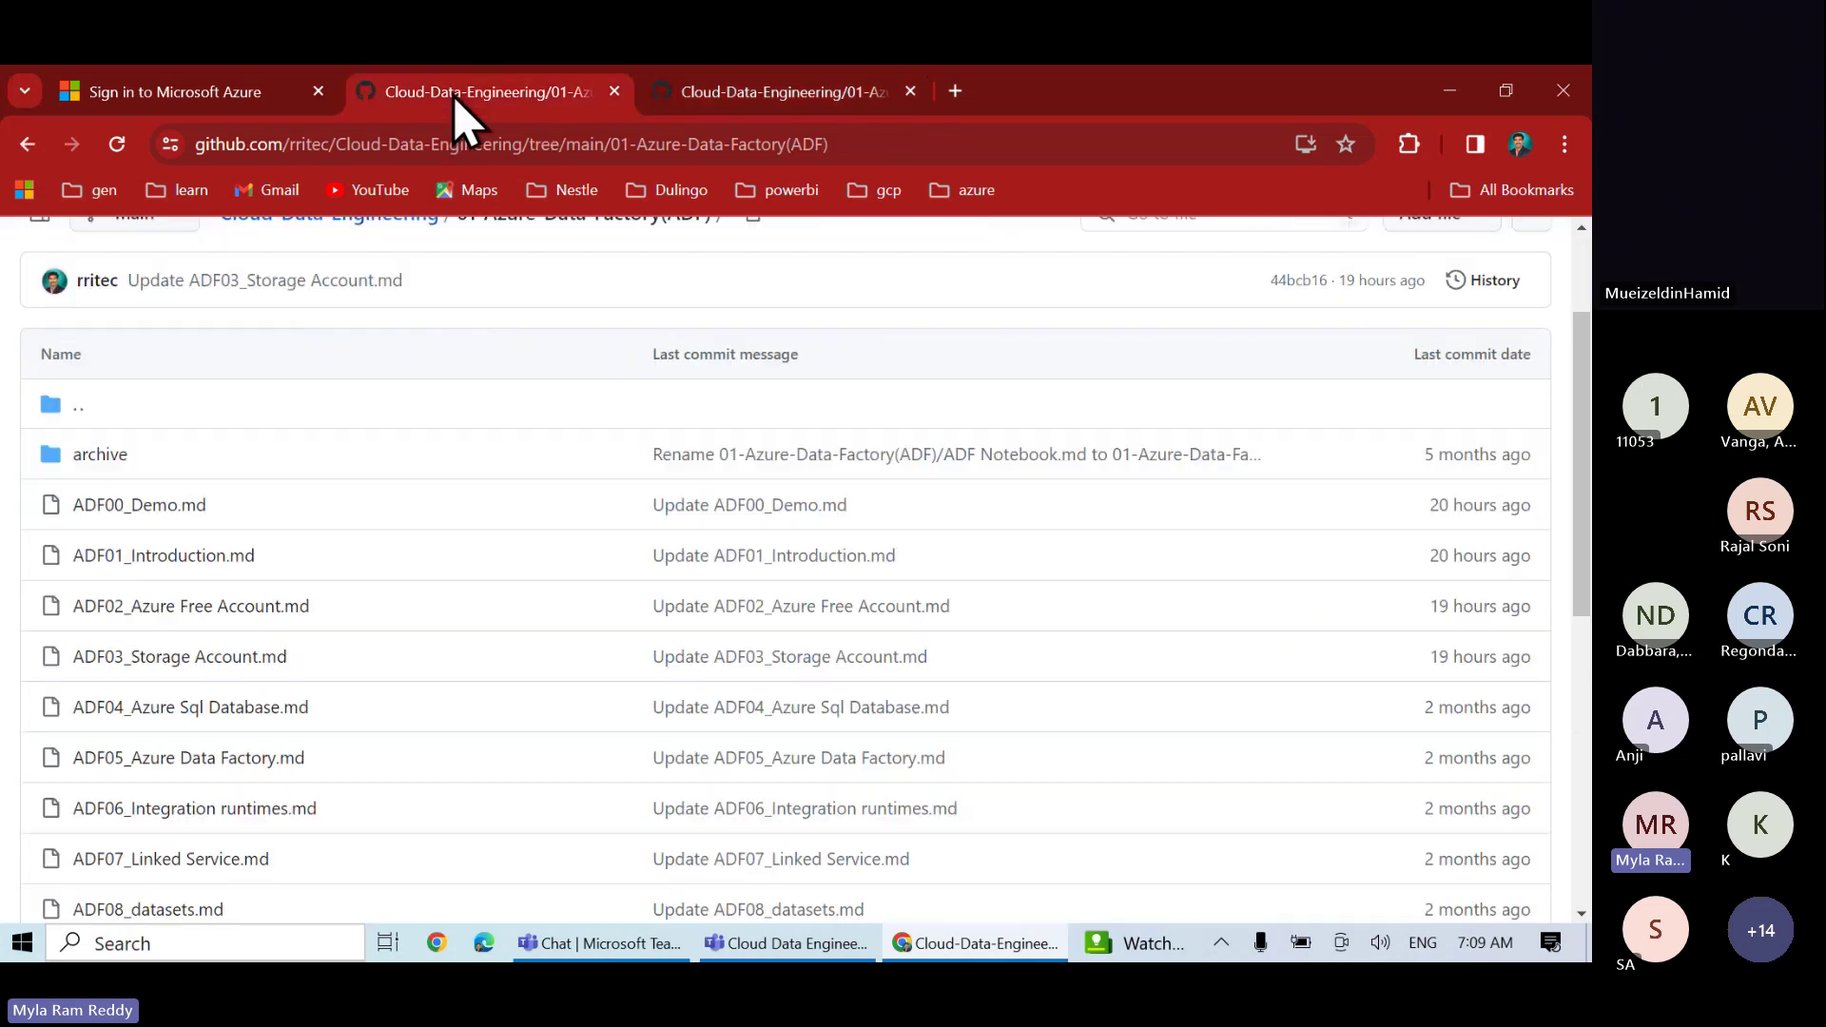
- Open ADF01_Introduction.md in a new tab and switch to it
right_click(189, 561)
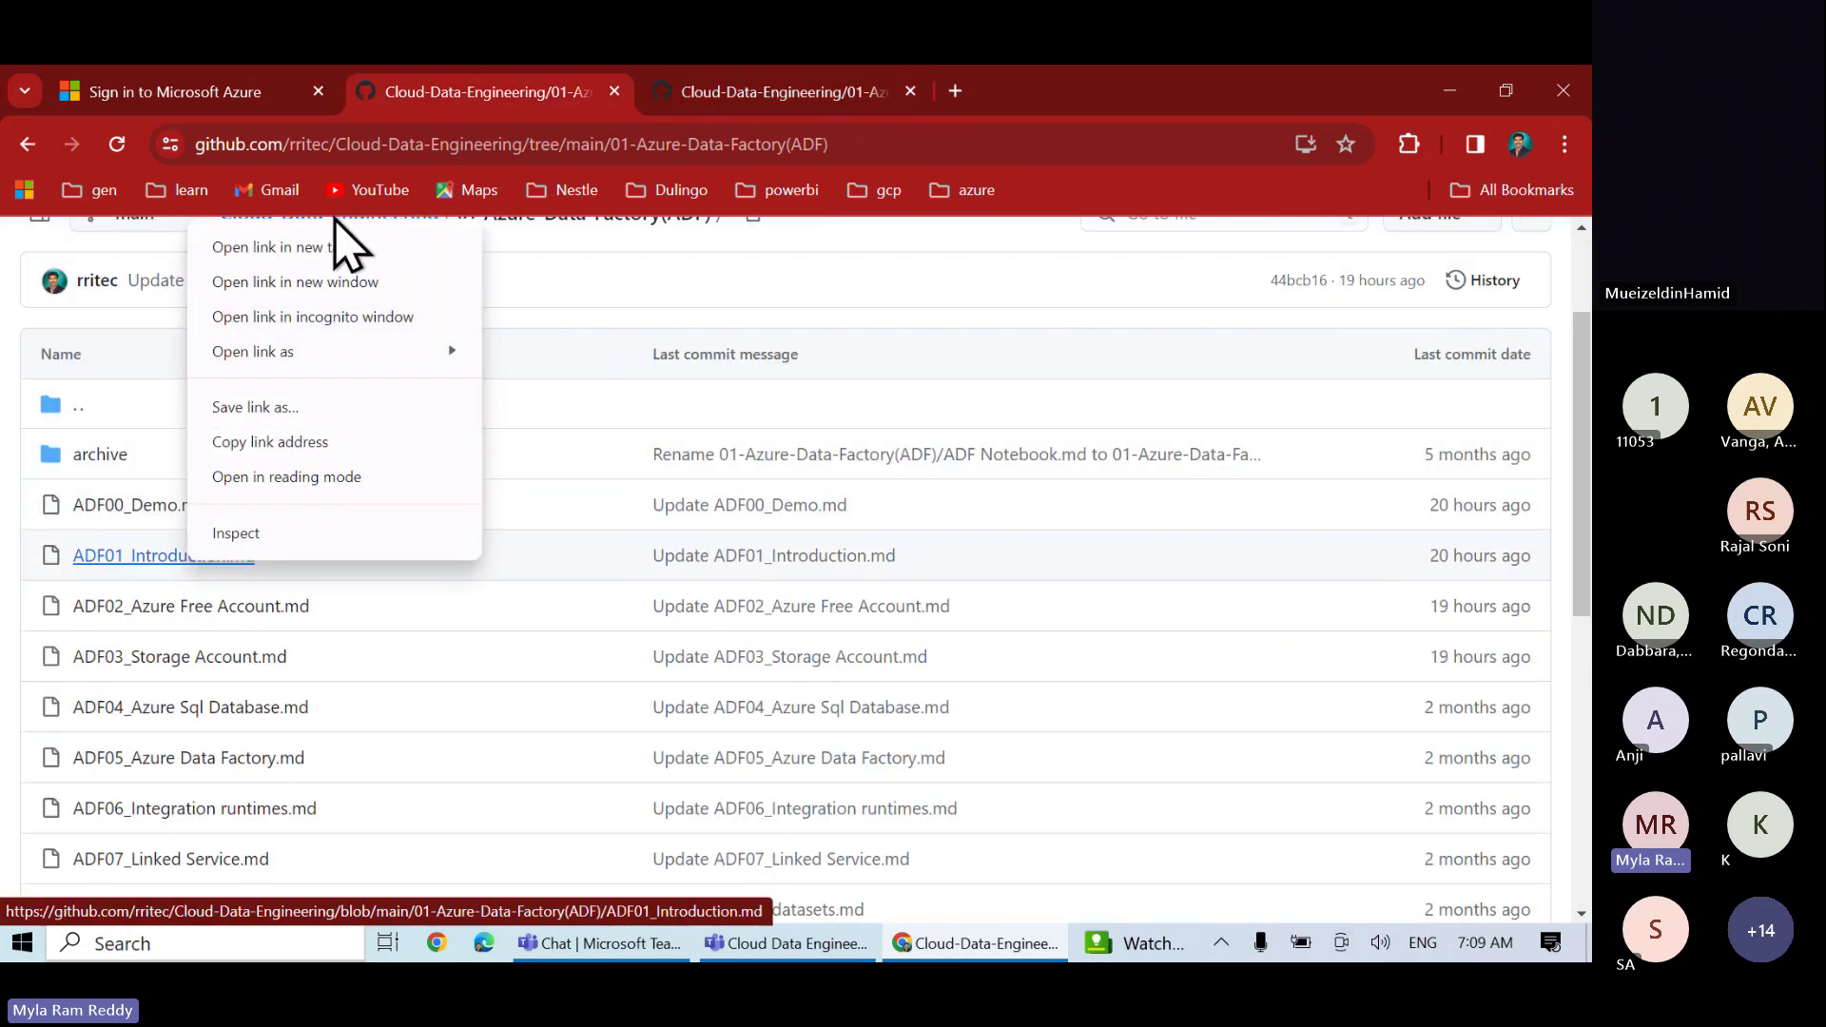
click(319, 248)
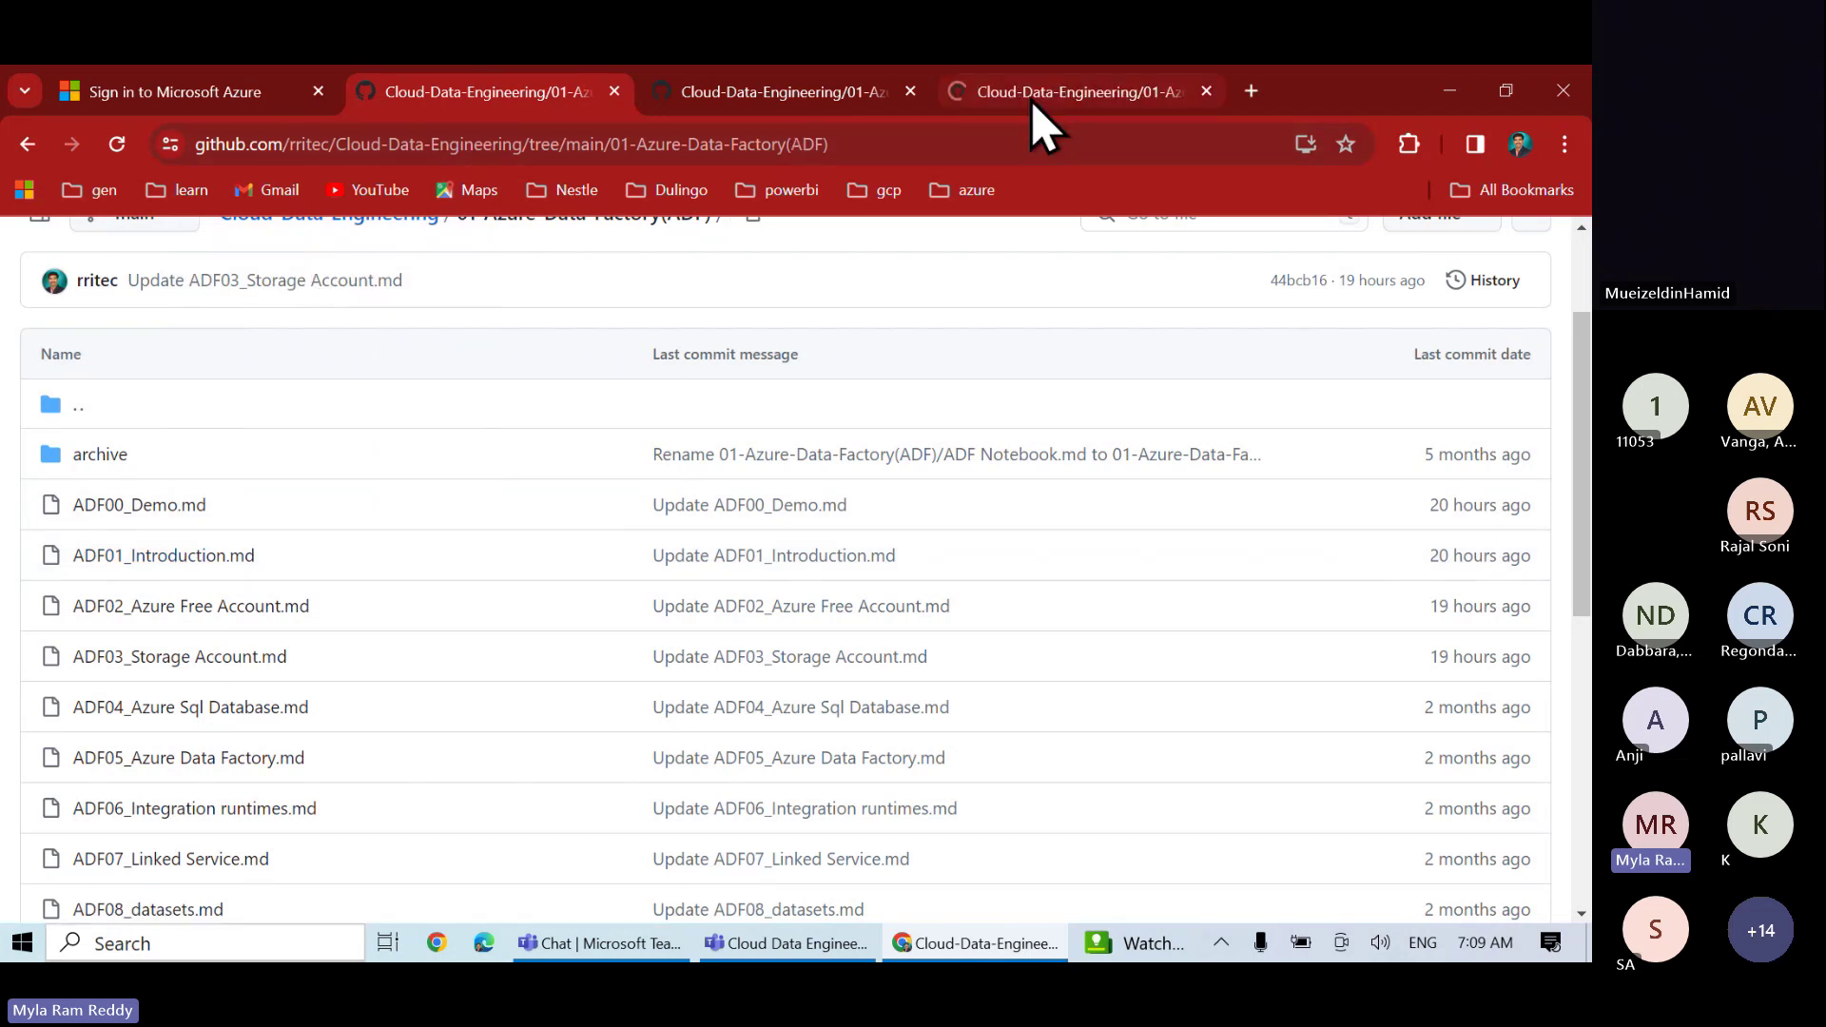
click(1043, 96)
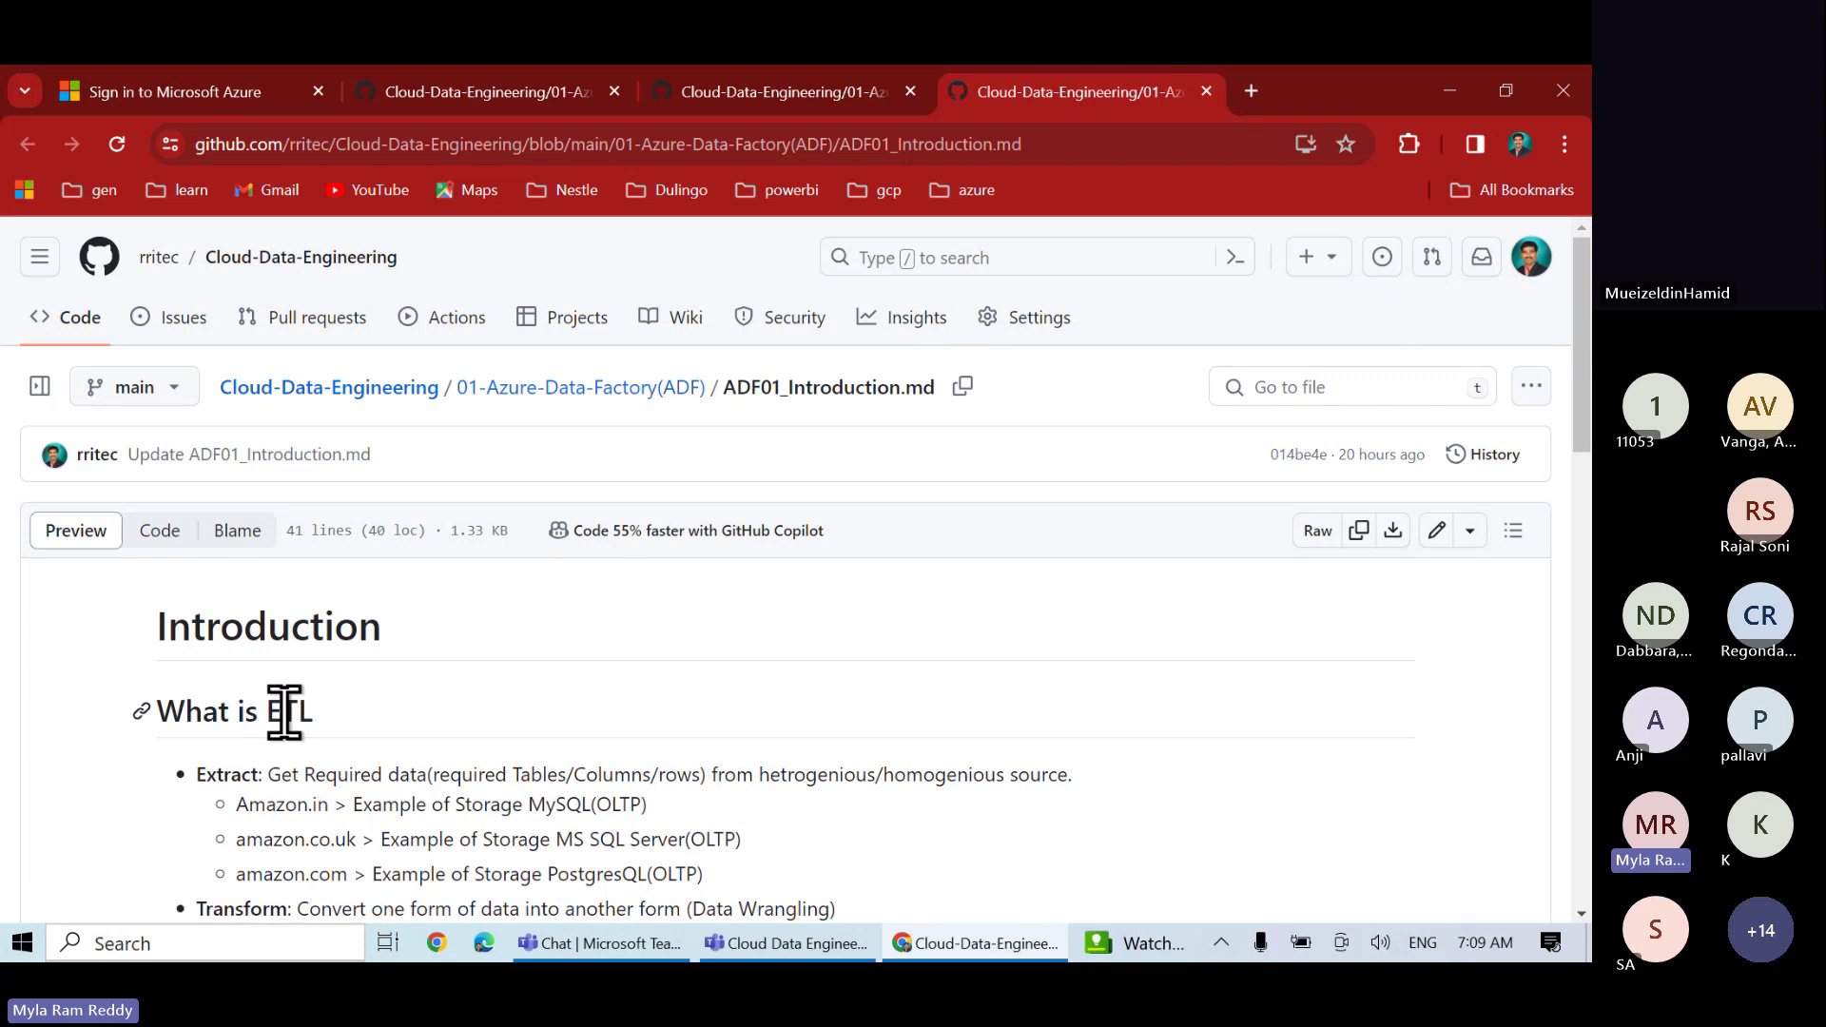
- Read through the ETL and ELT sections, highlighting ETL in the tools heading
scroll(285, 712, down, 4)
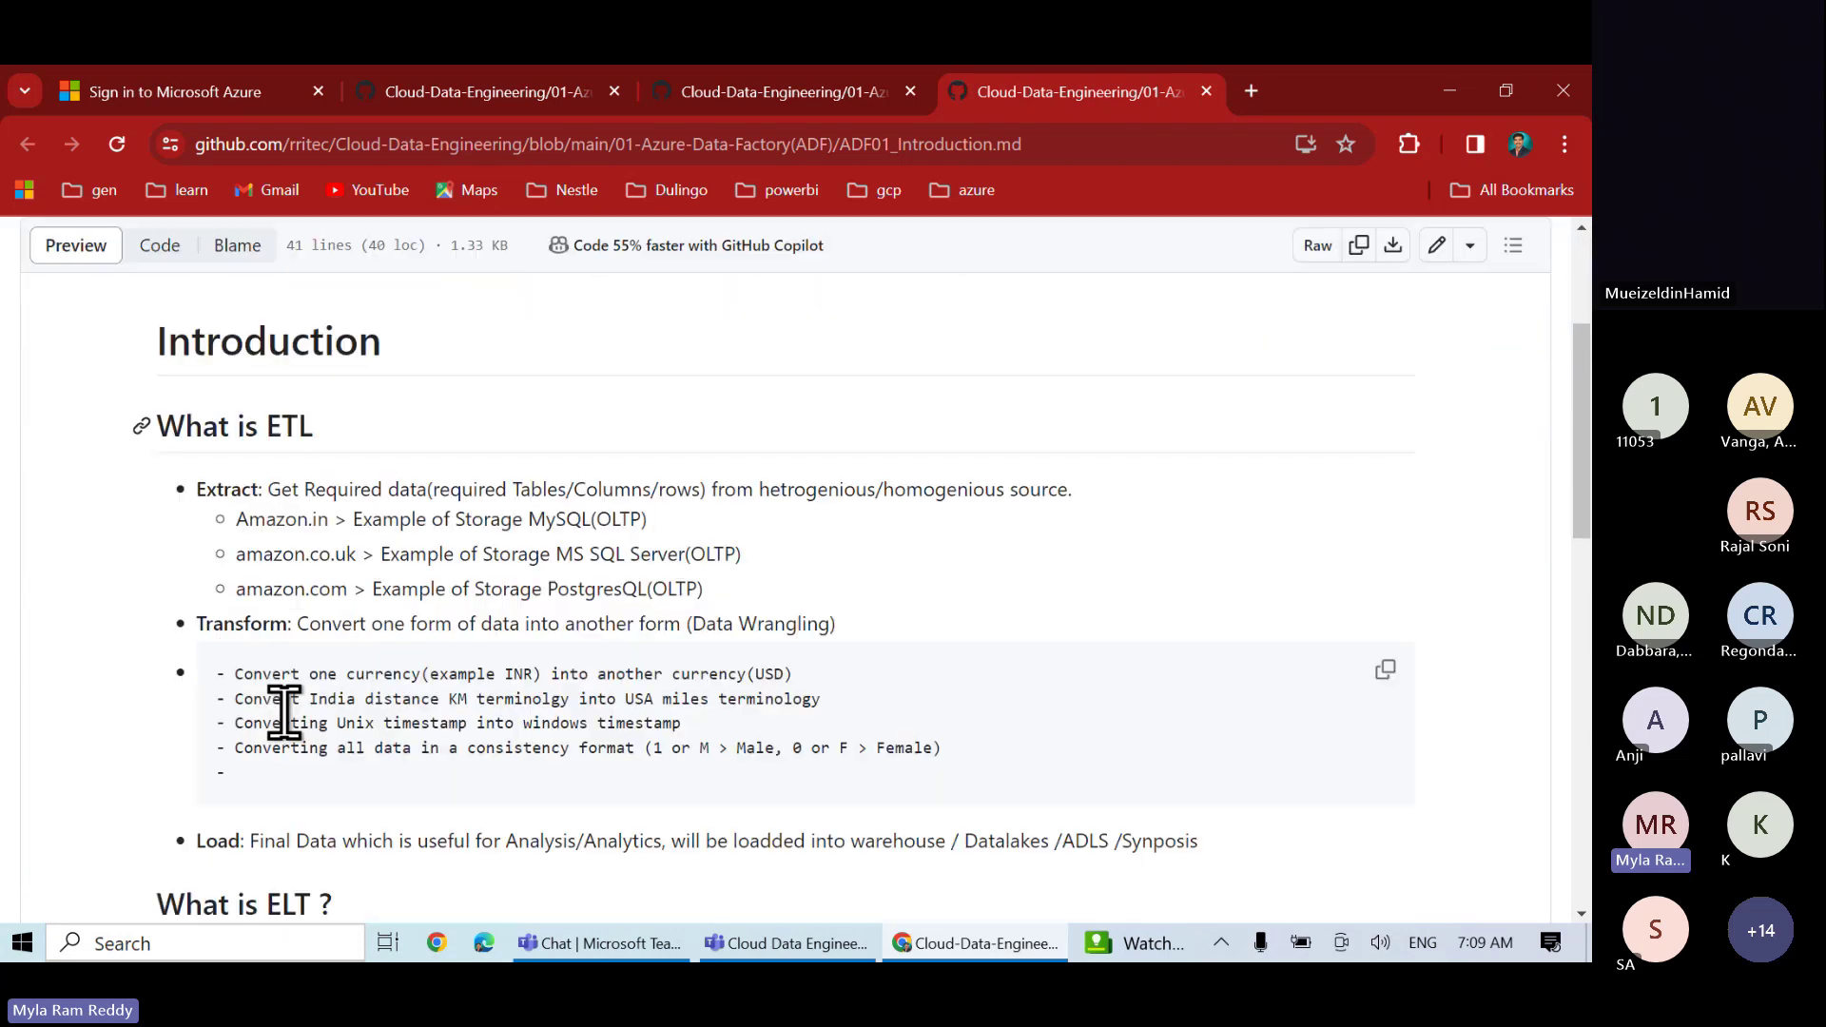
scroll(294, 747, up, 1)
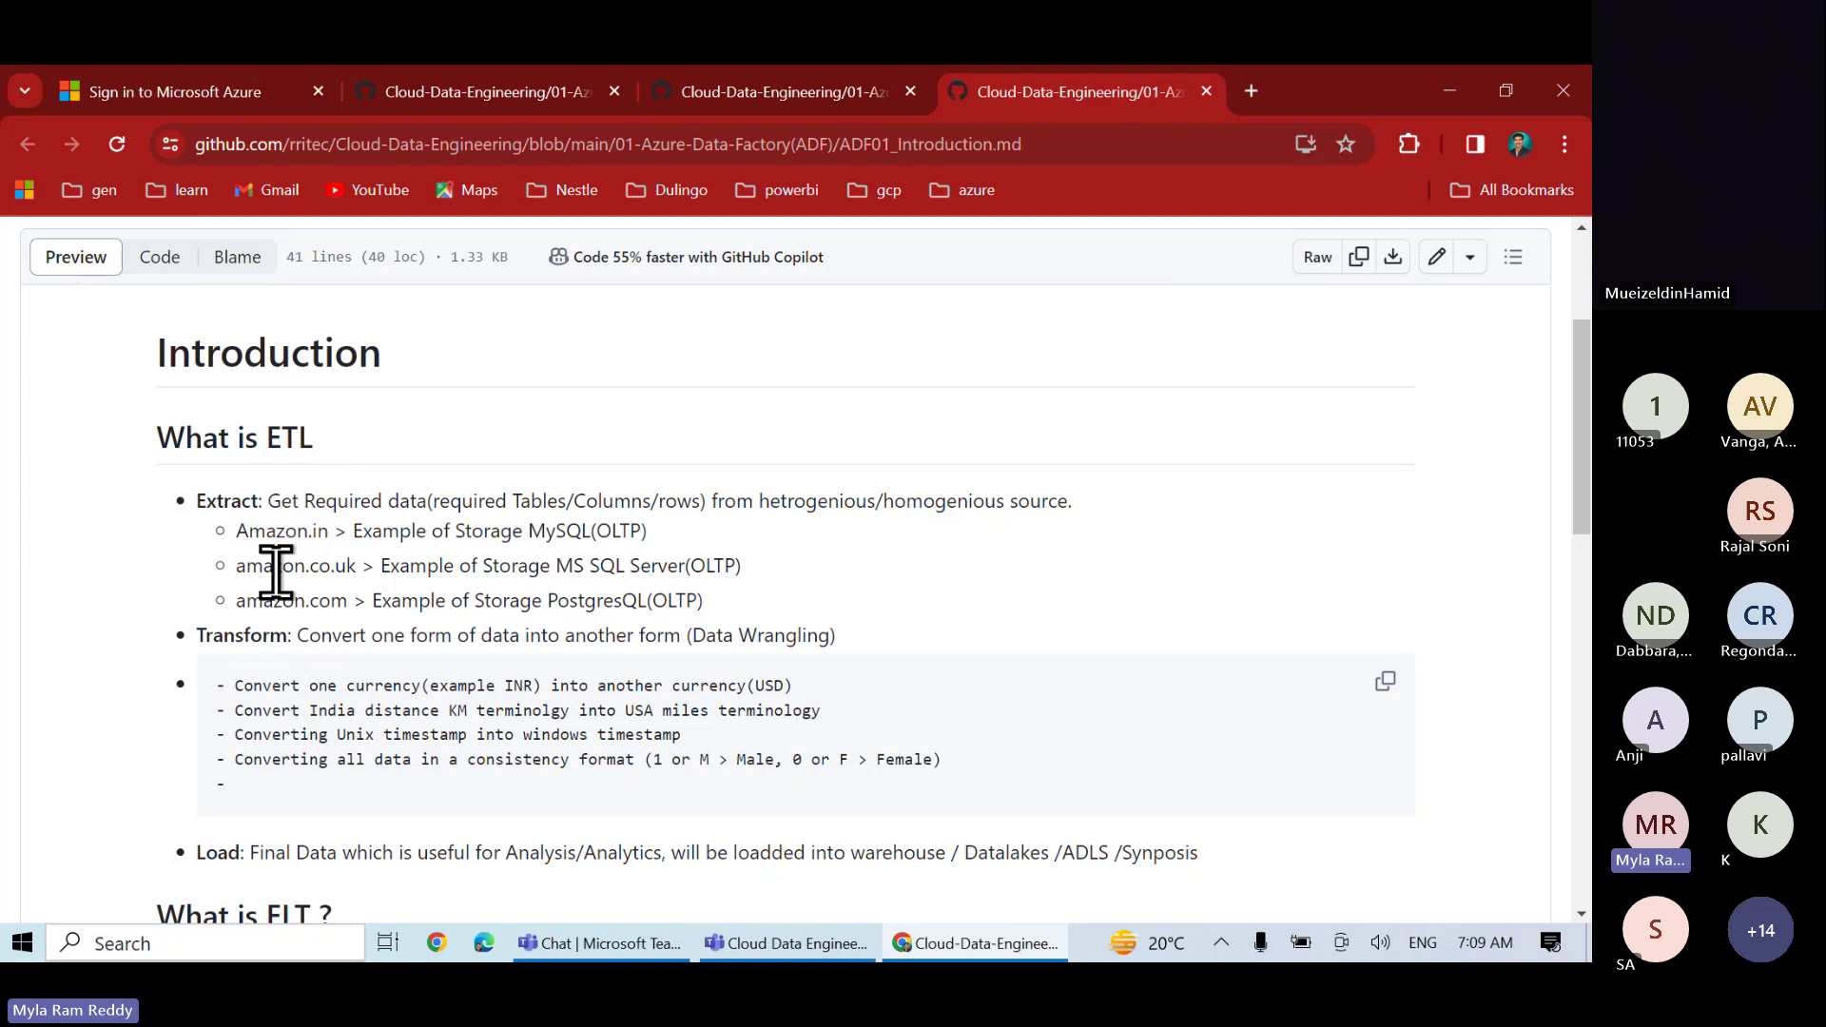
scroll(325, 588, down, 3)
scroll(324, 588, down, 3)
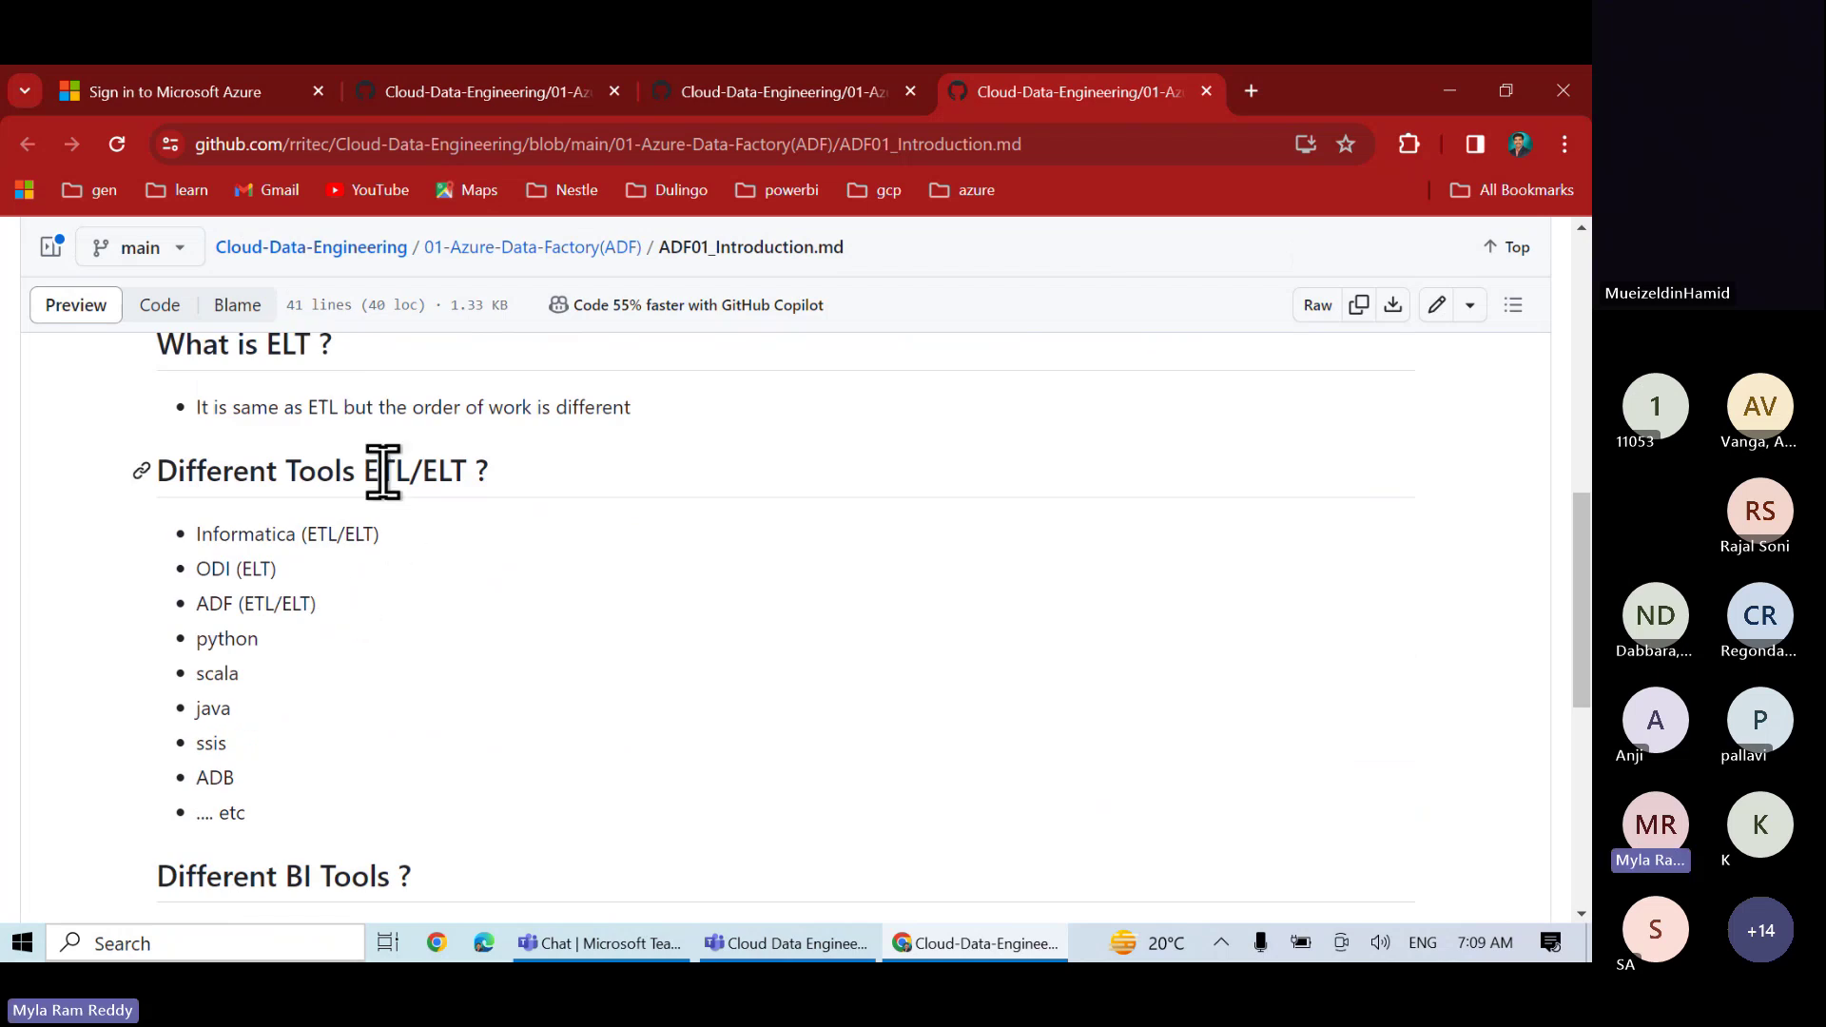
double_click(381, 470)
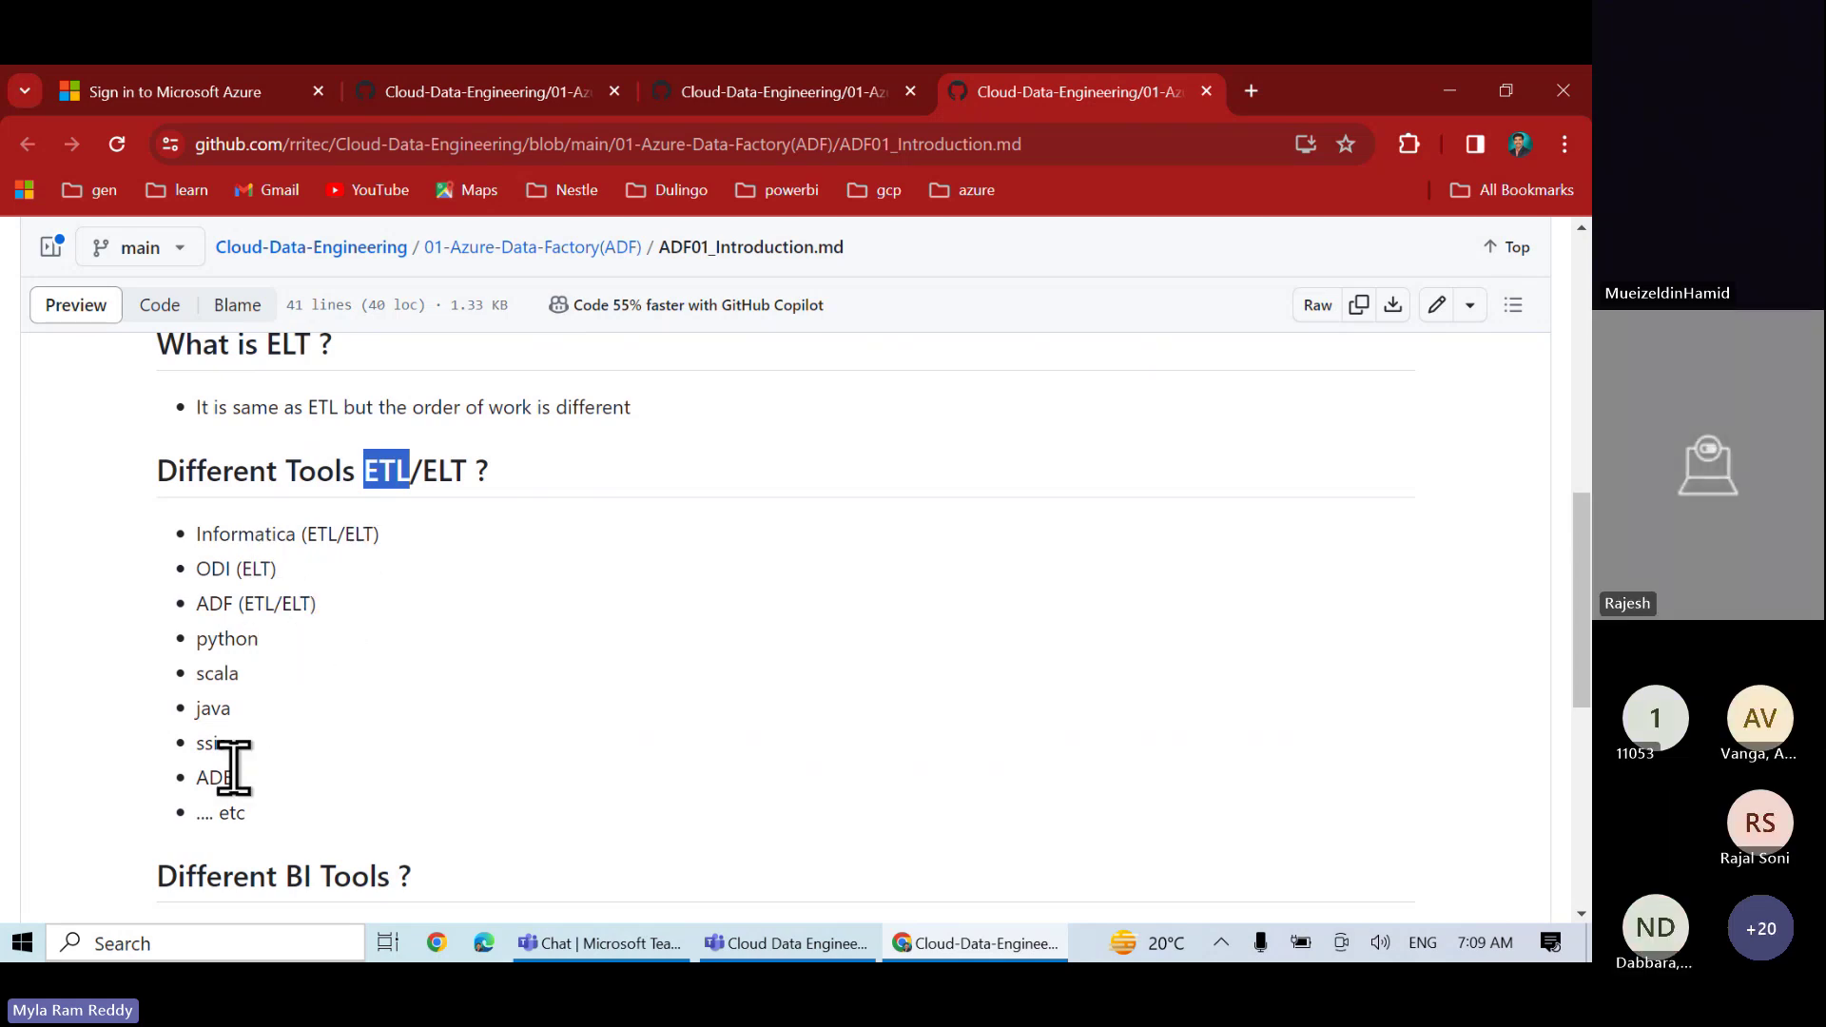
- Scroll to the Questions and Answers and highlight answer 4 for the first question
scroll(233, 767, down, 3)
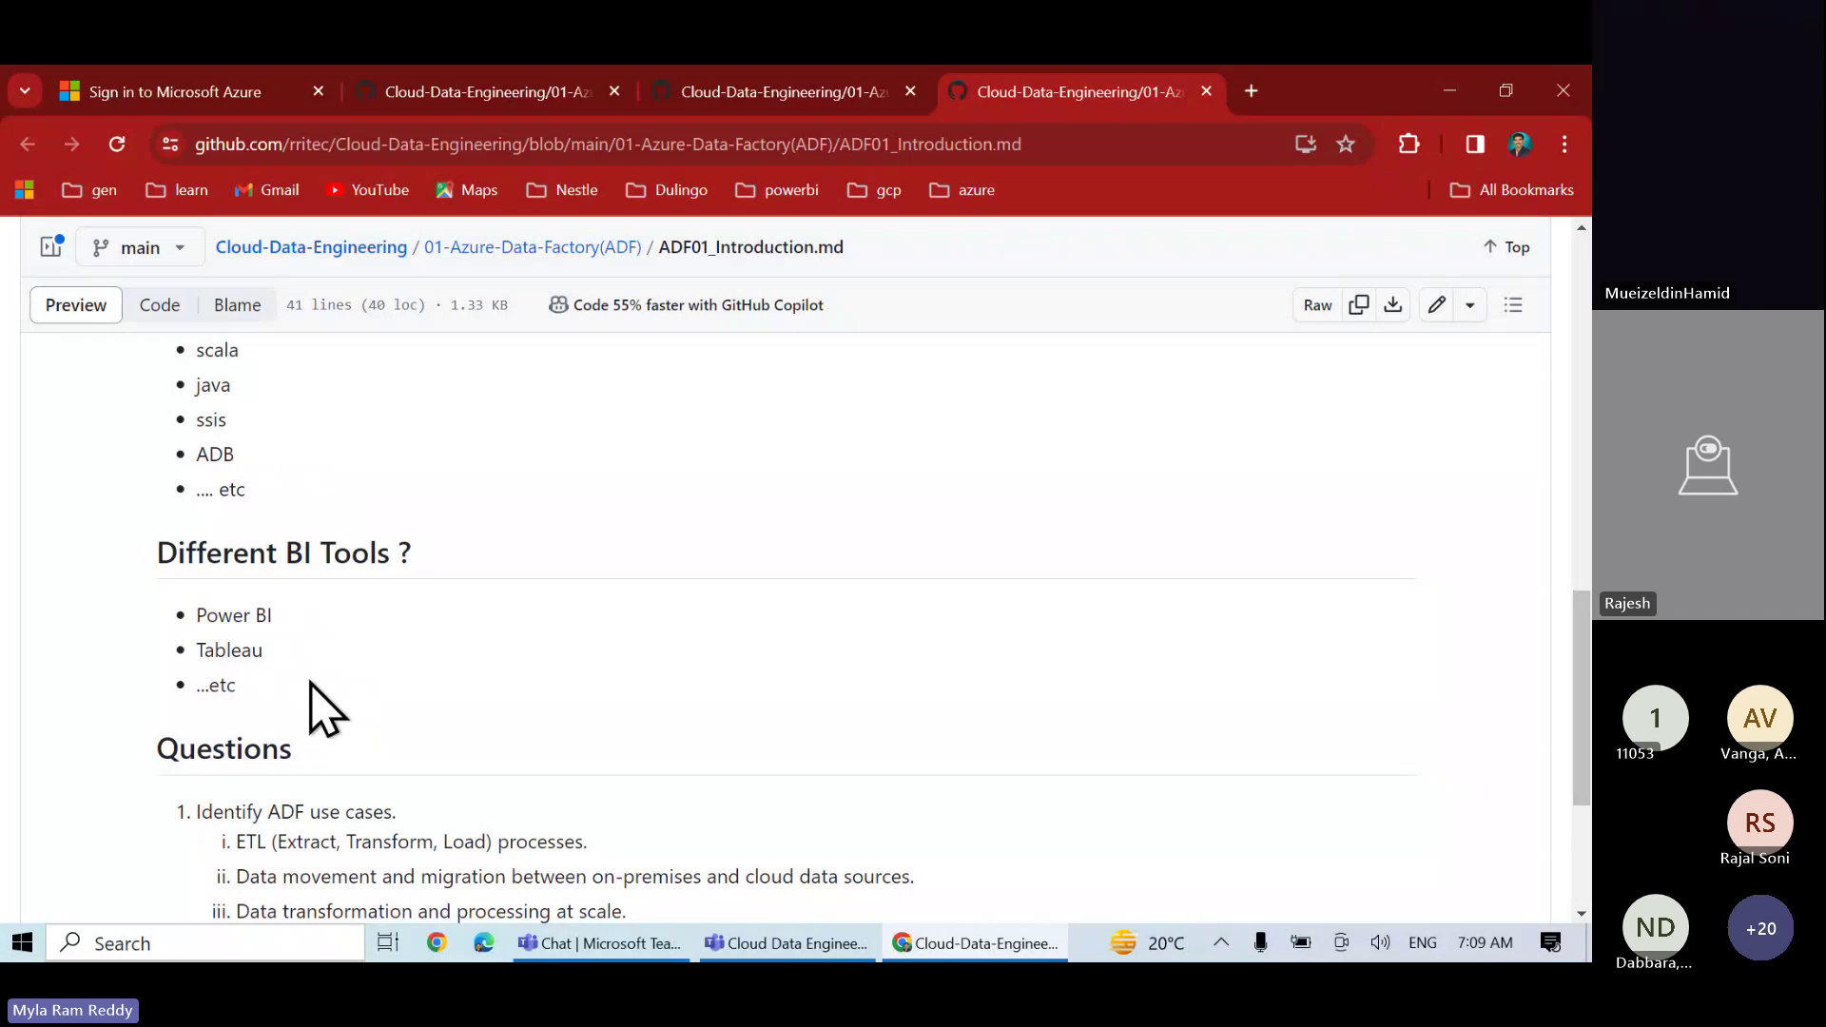
scroll(322, 706, down, 2)
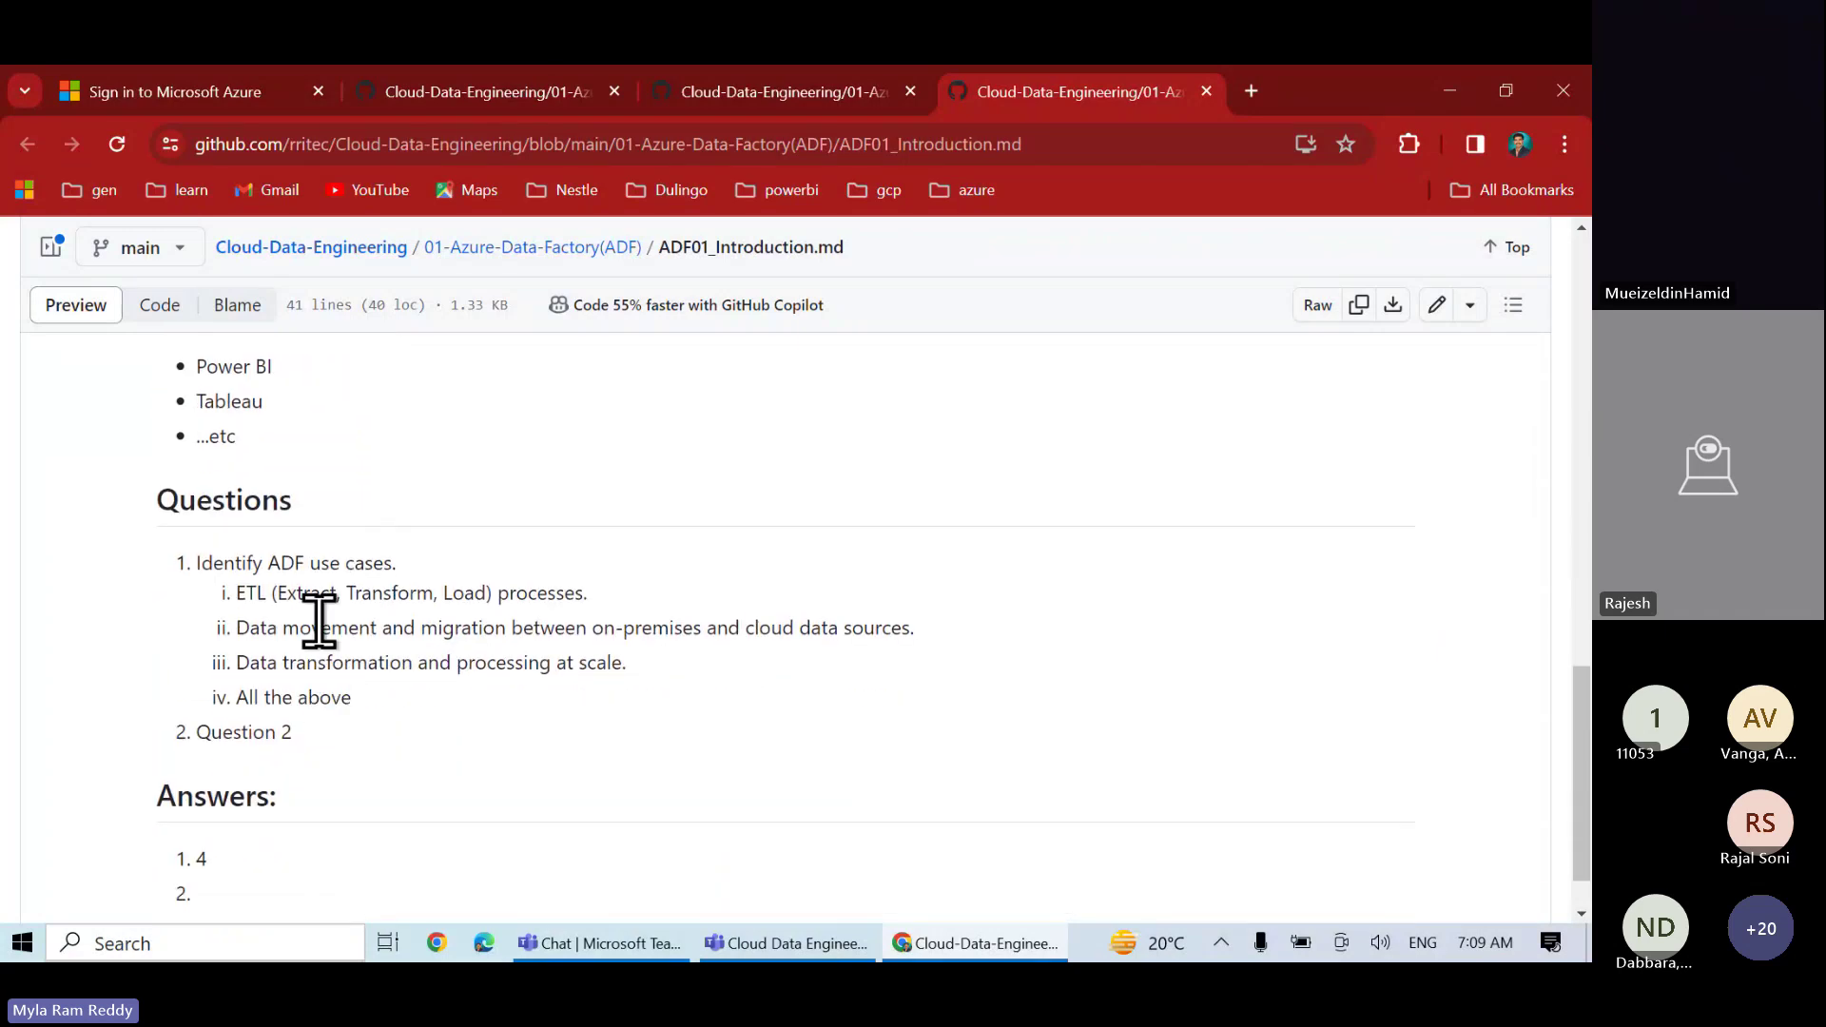
scroll(319, 620, down, 1)
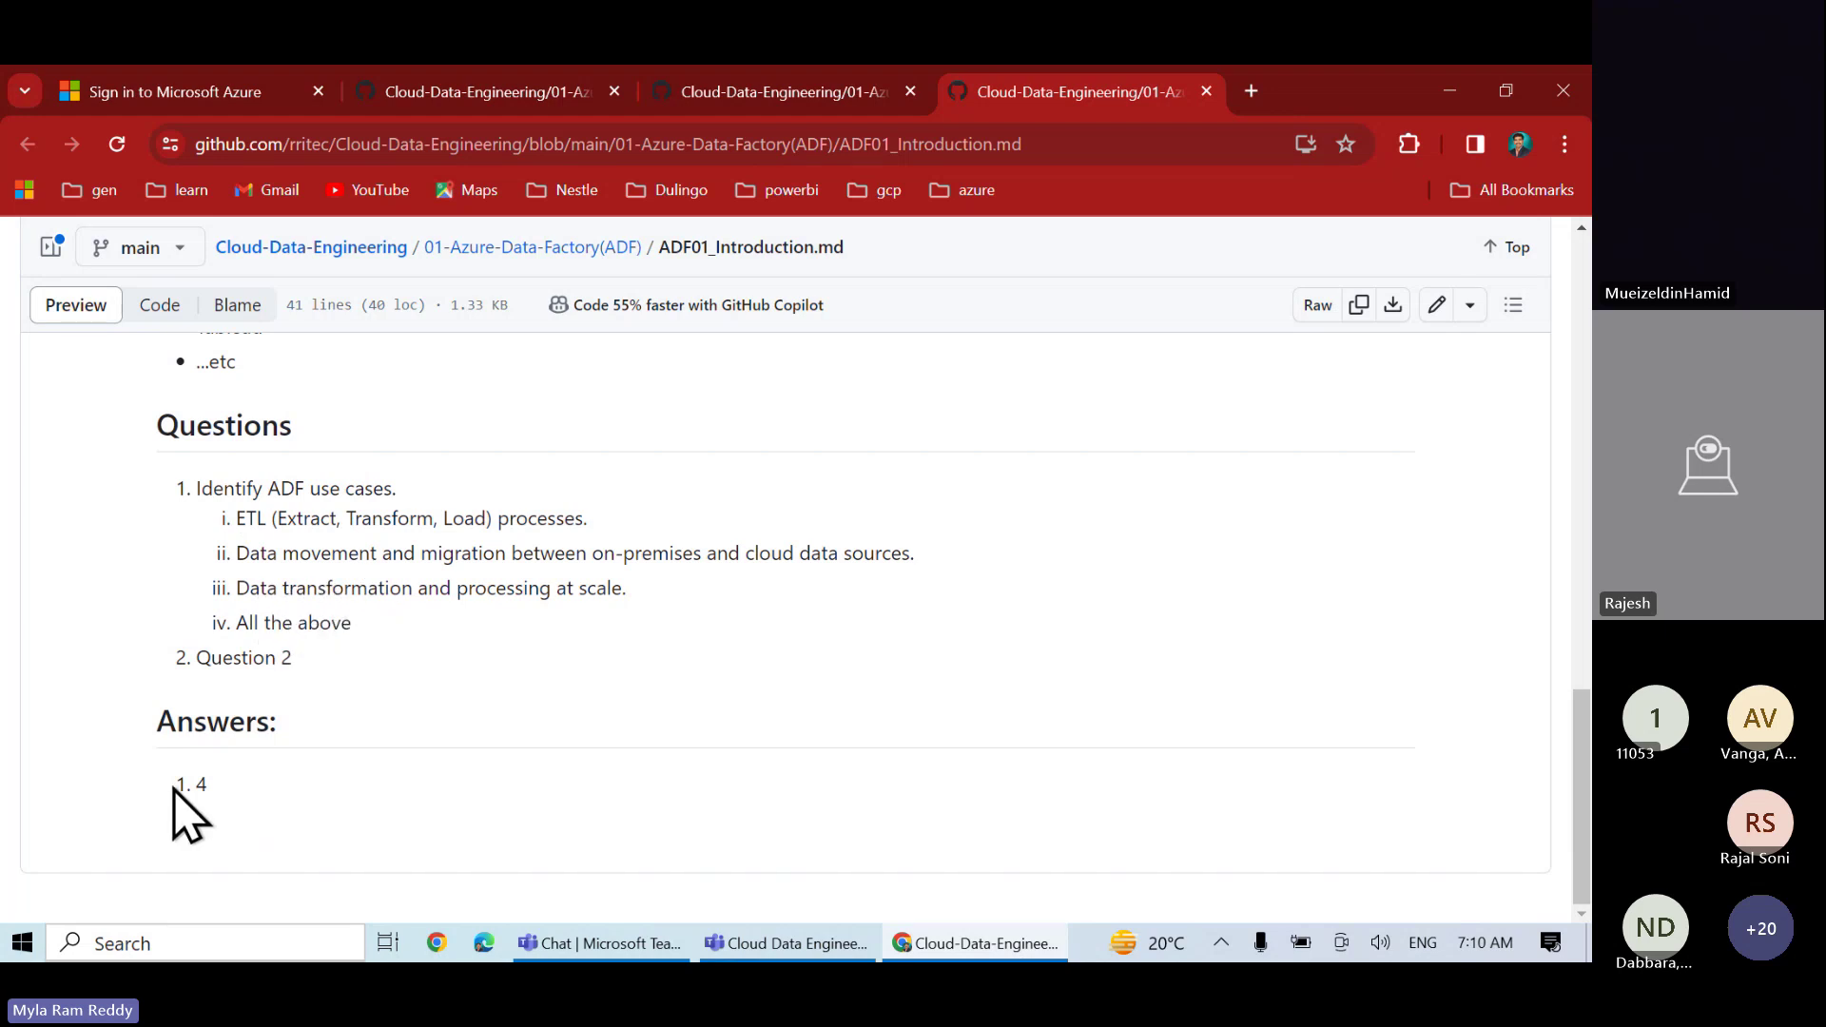
double_click(202, 782)
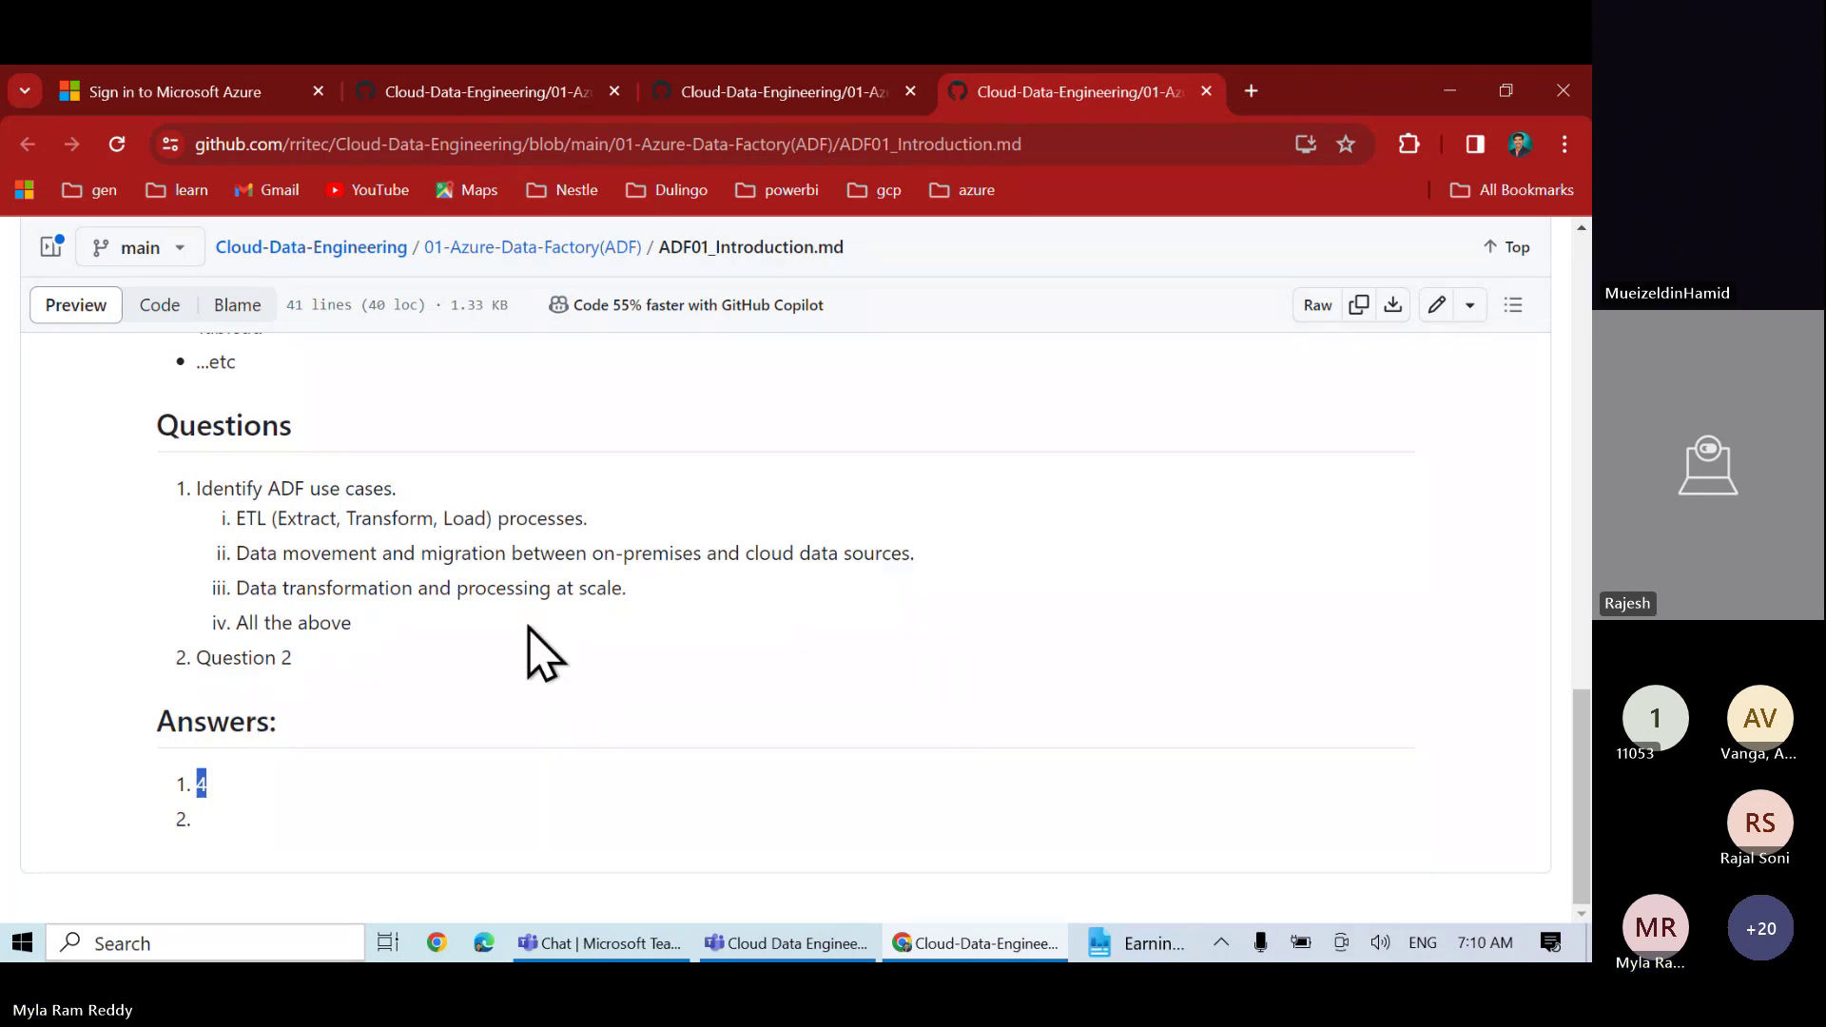
- From the ADF folder listing, open ADF02_Azure Free Account.md in a new tab
click(504, 92)
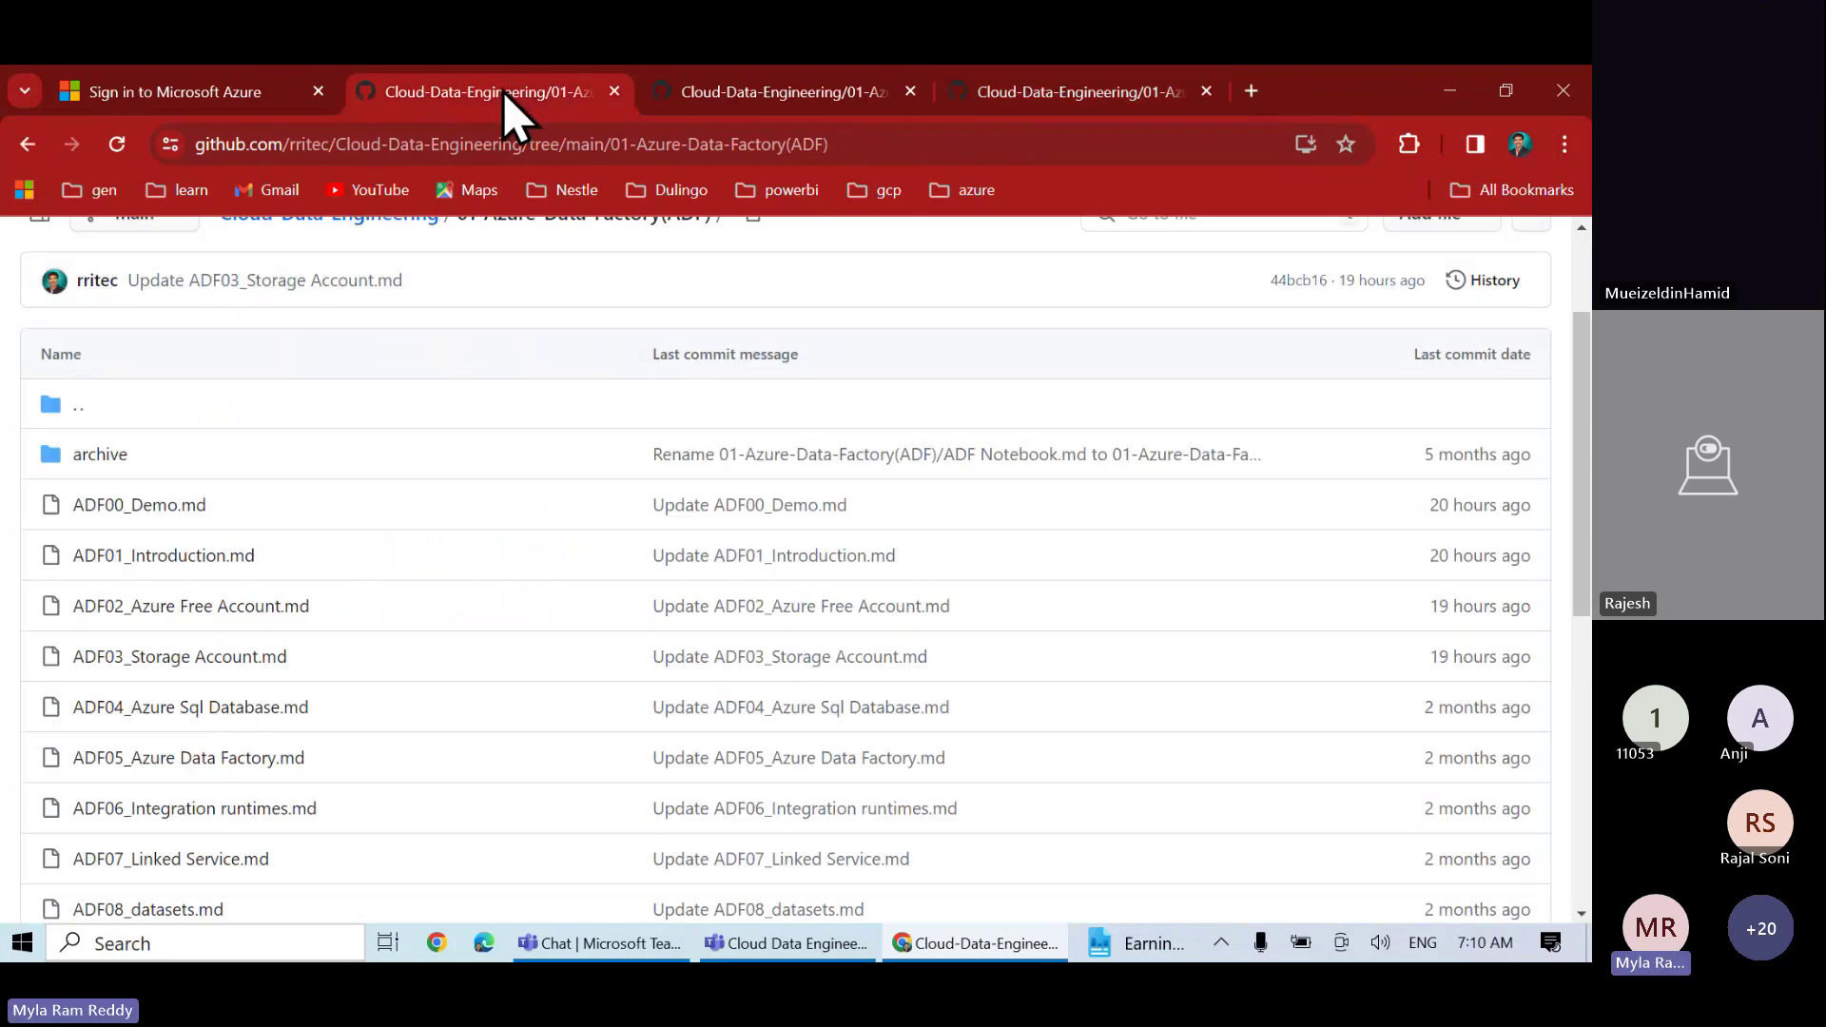
right_click(203, 632)
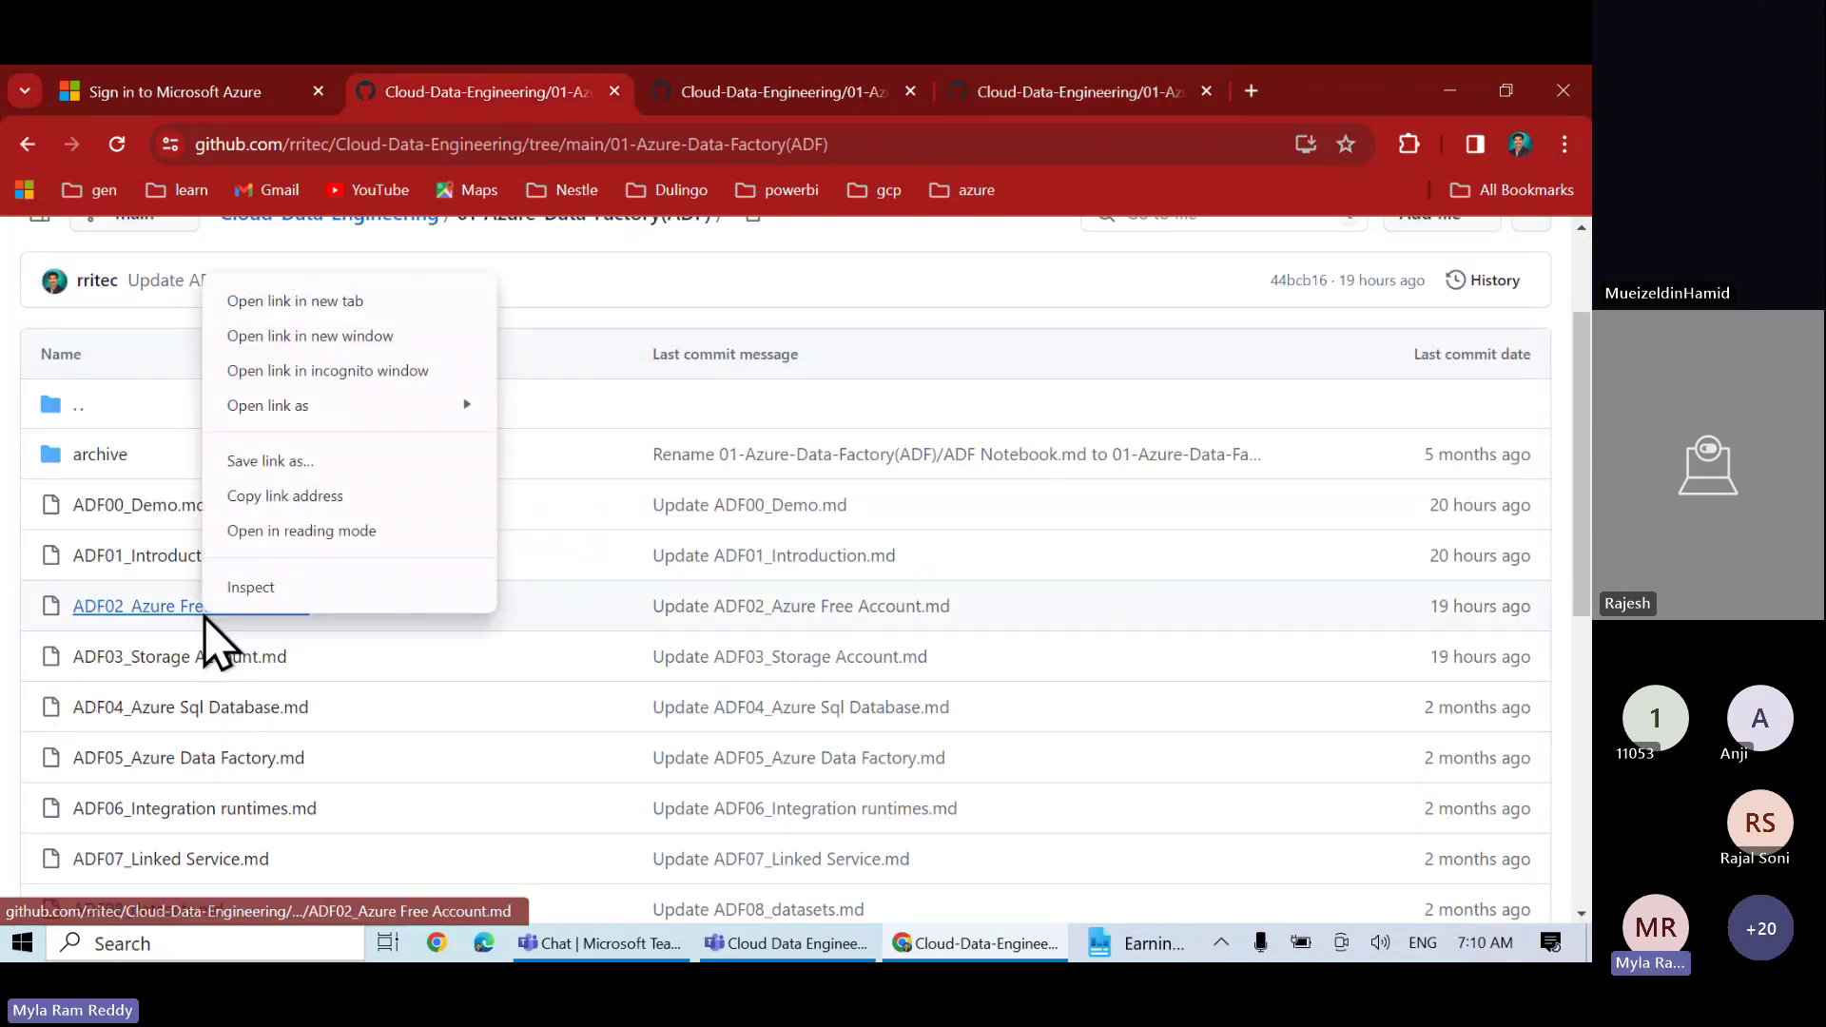
click(364, 303)
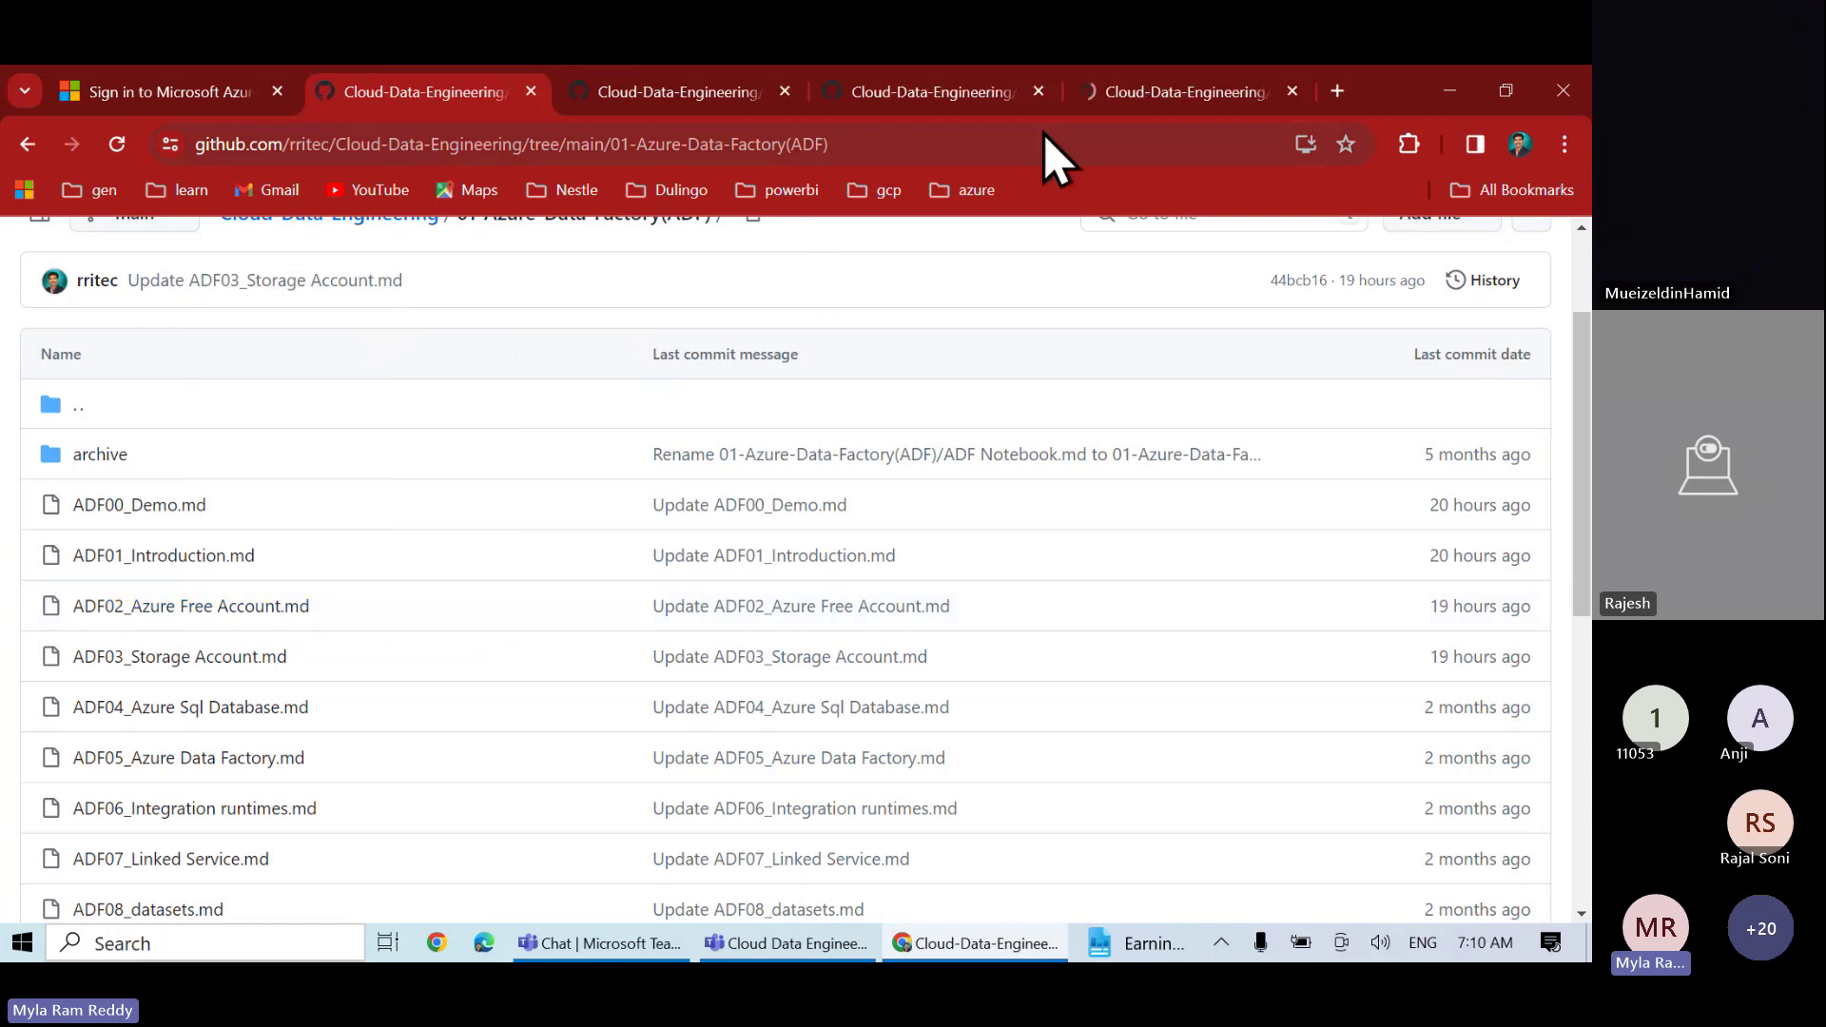
click(1141, 93)
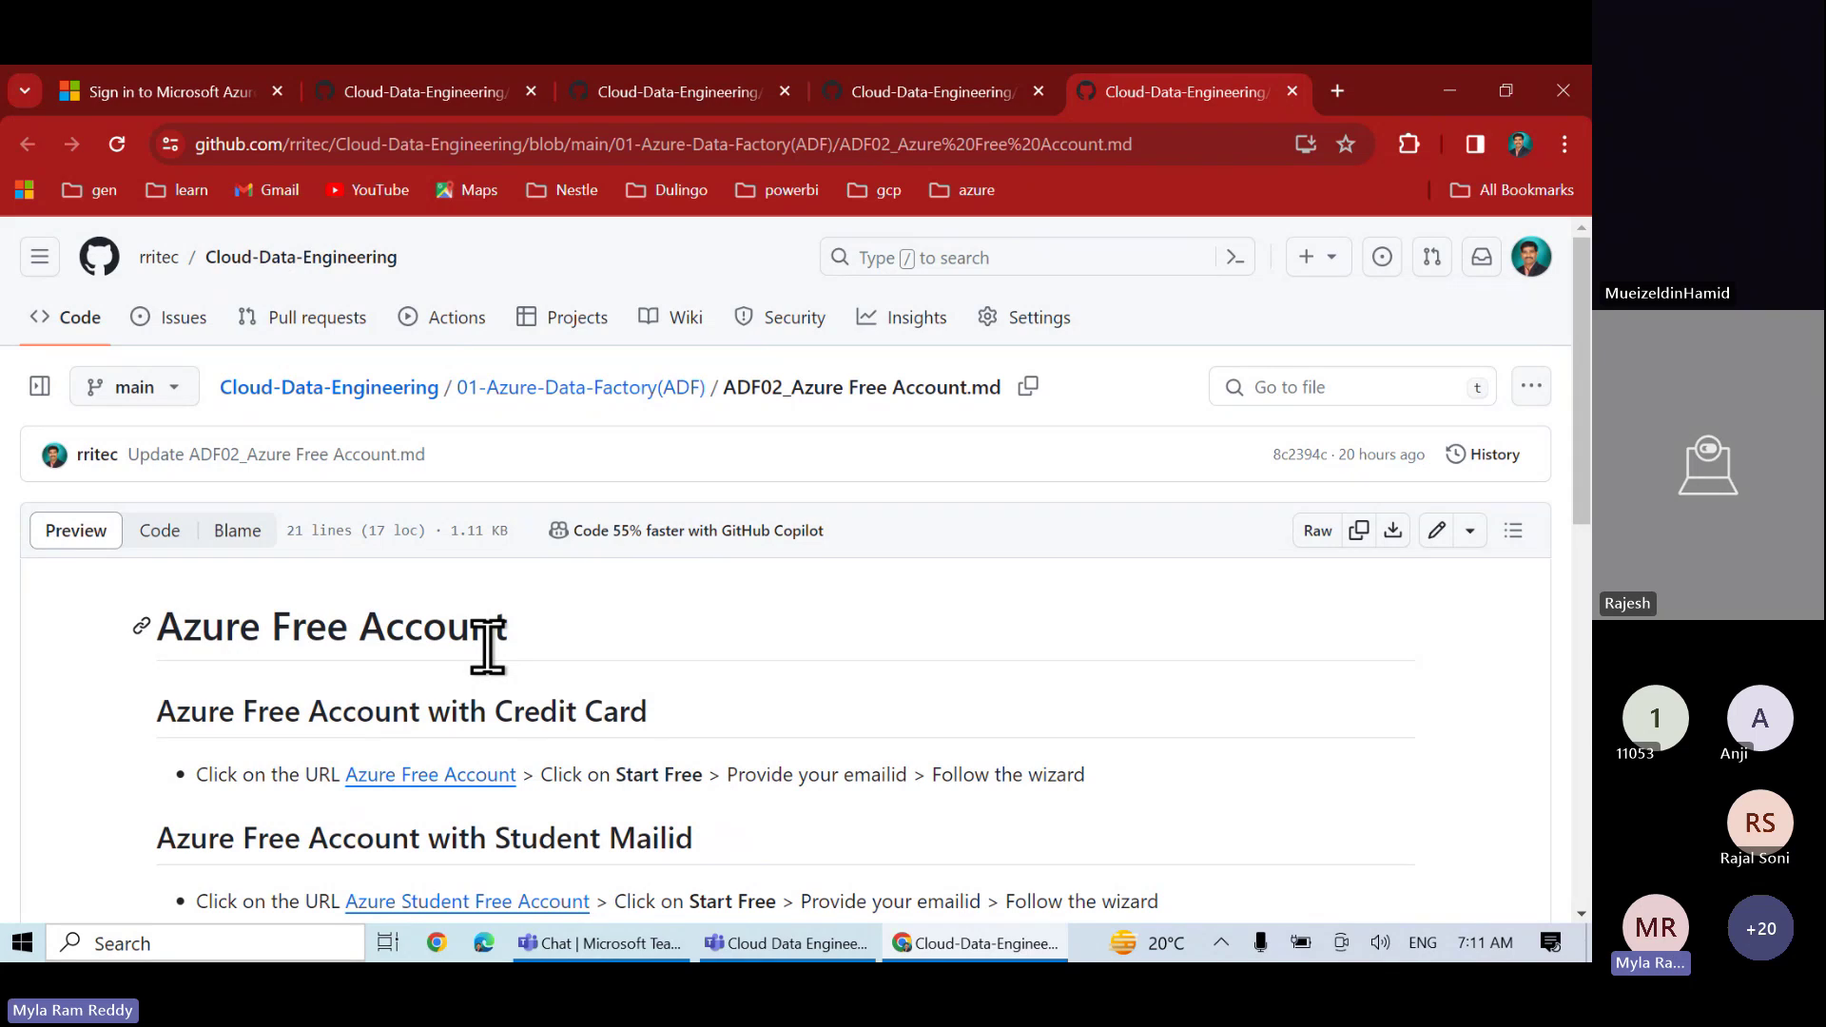
- Highlight 'Credit Card' and 'Student Mailid' in the sign-up headings, then bring up the Azure Free Account link options
scroll(733, 726, down, 3)
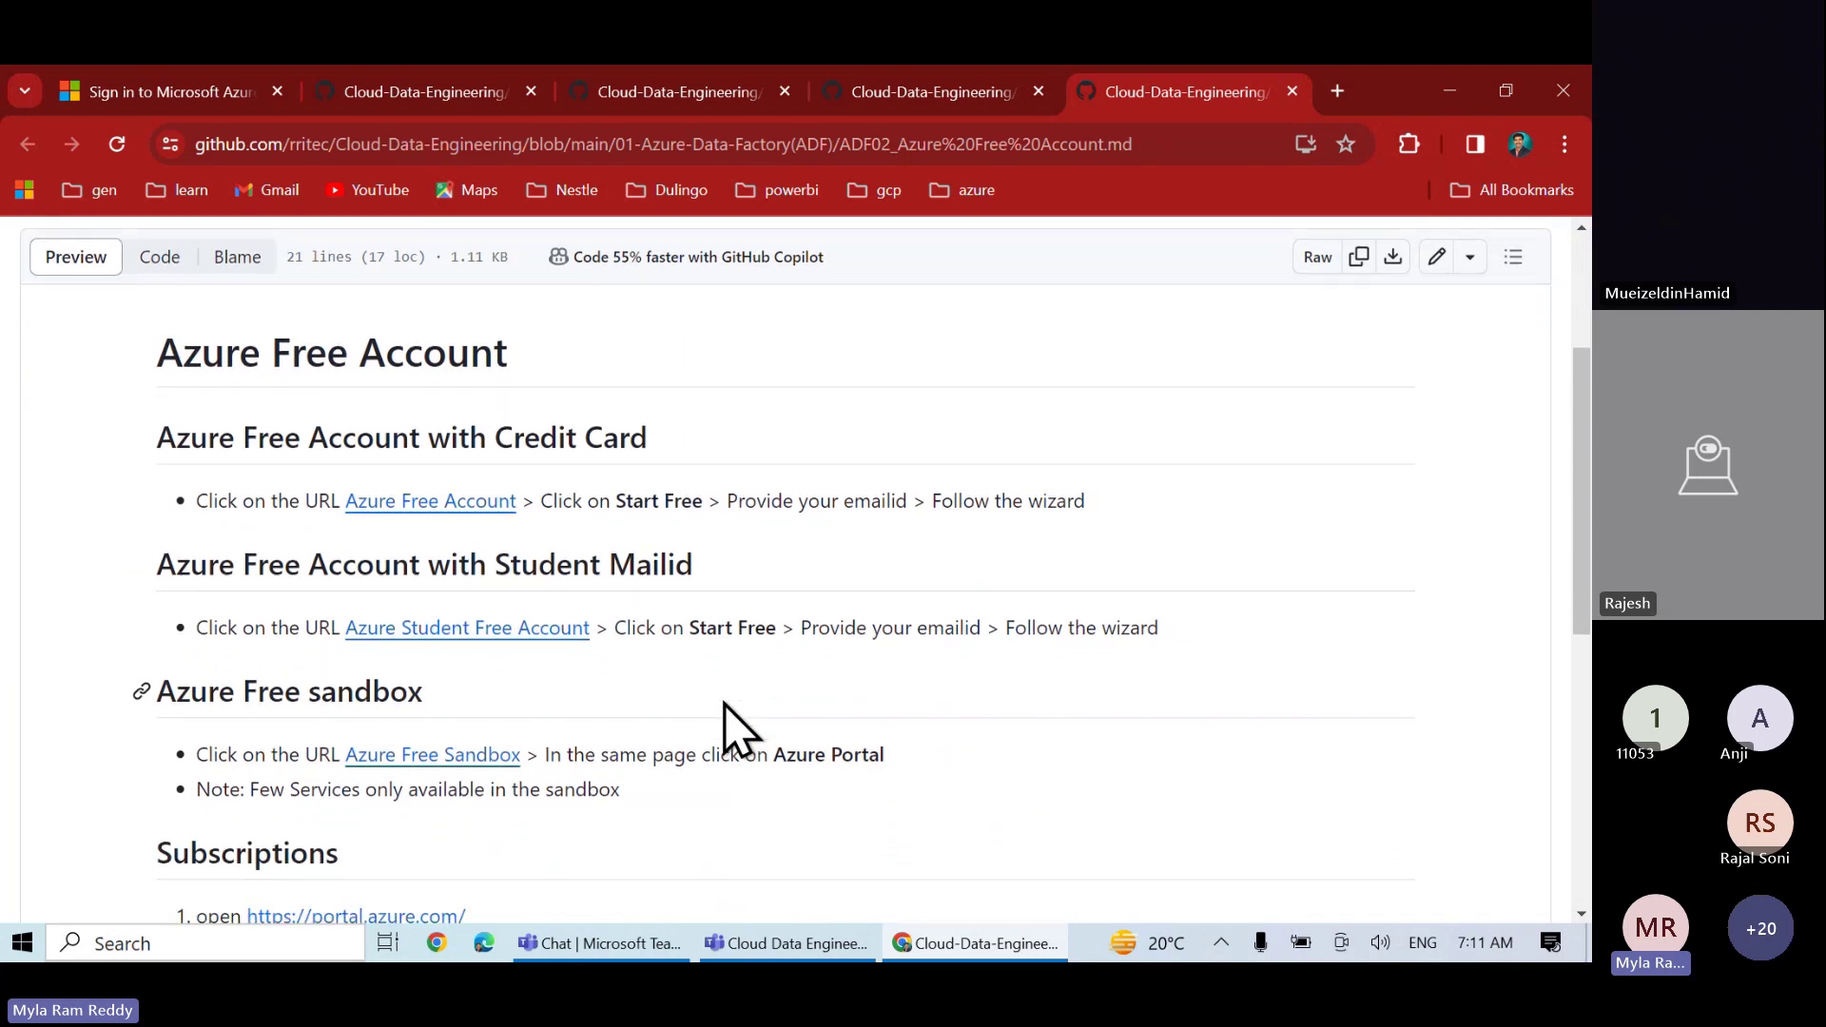
drag(497, 437, 650, 447)
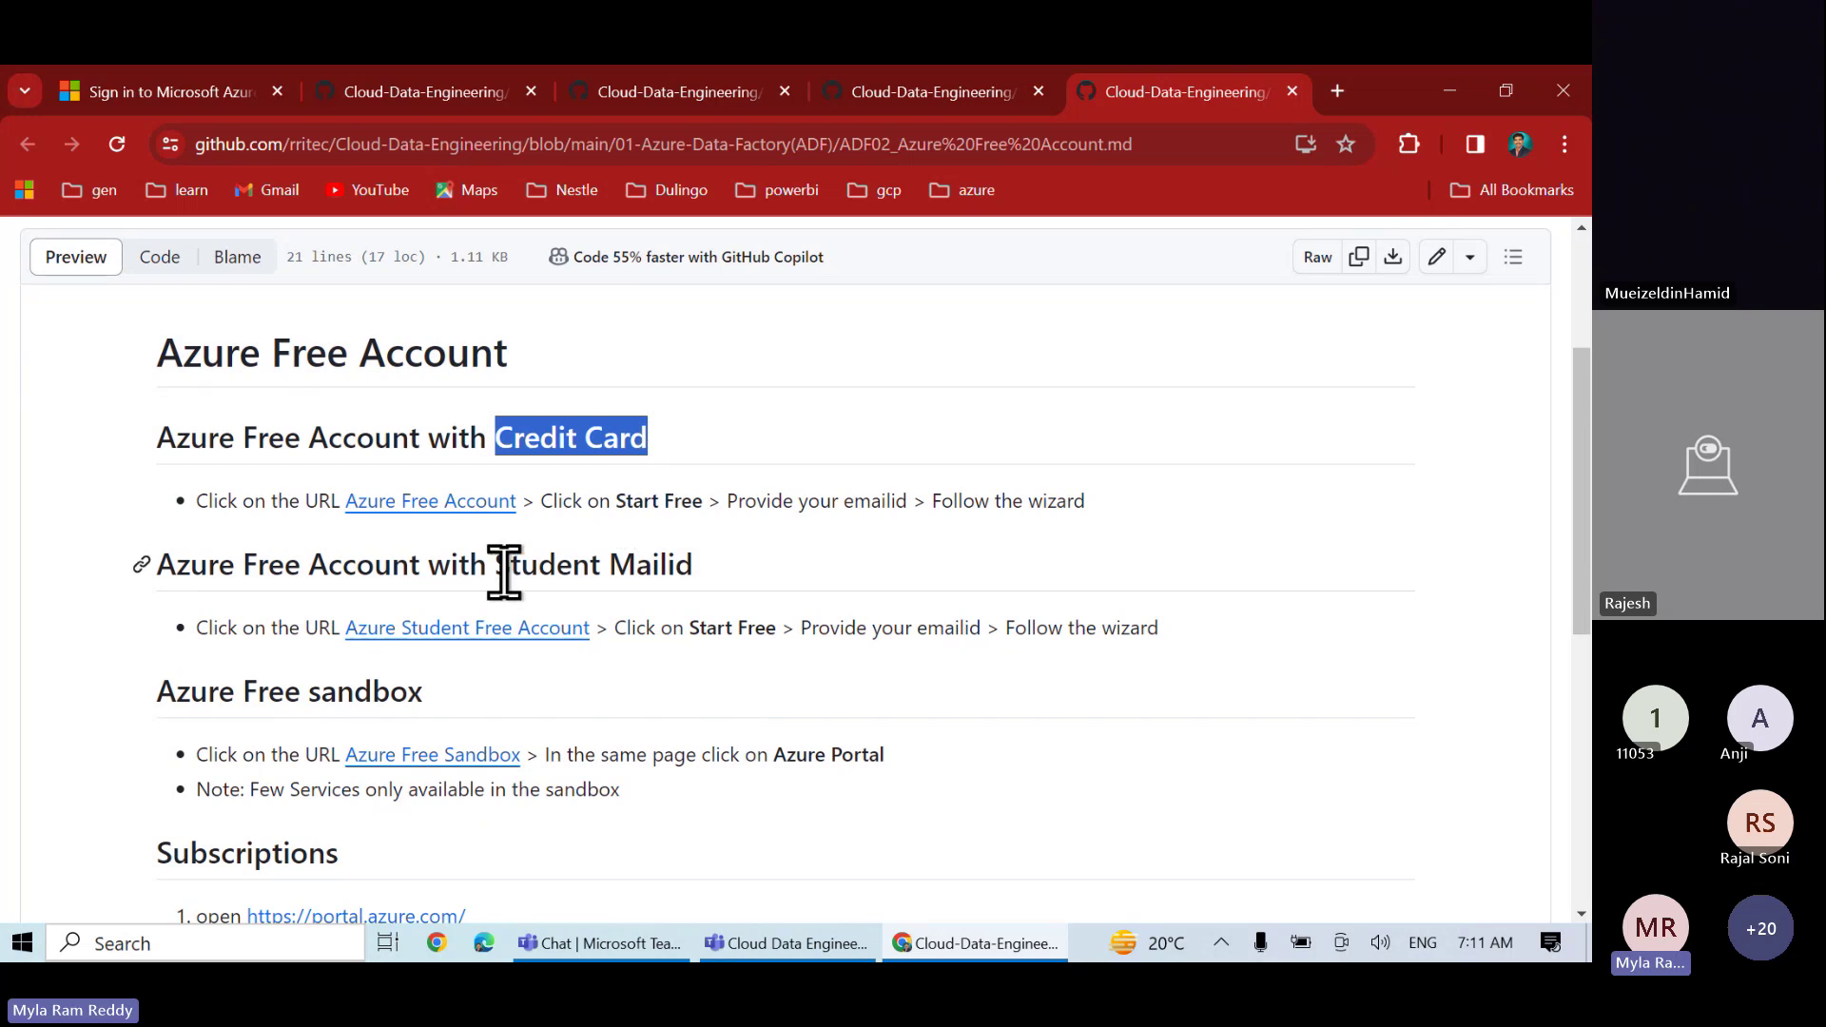
drag(505, 569, 700, 569)
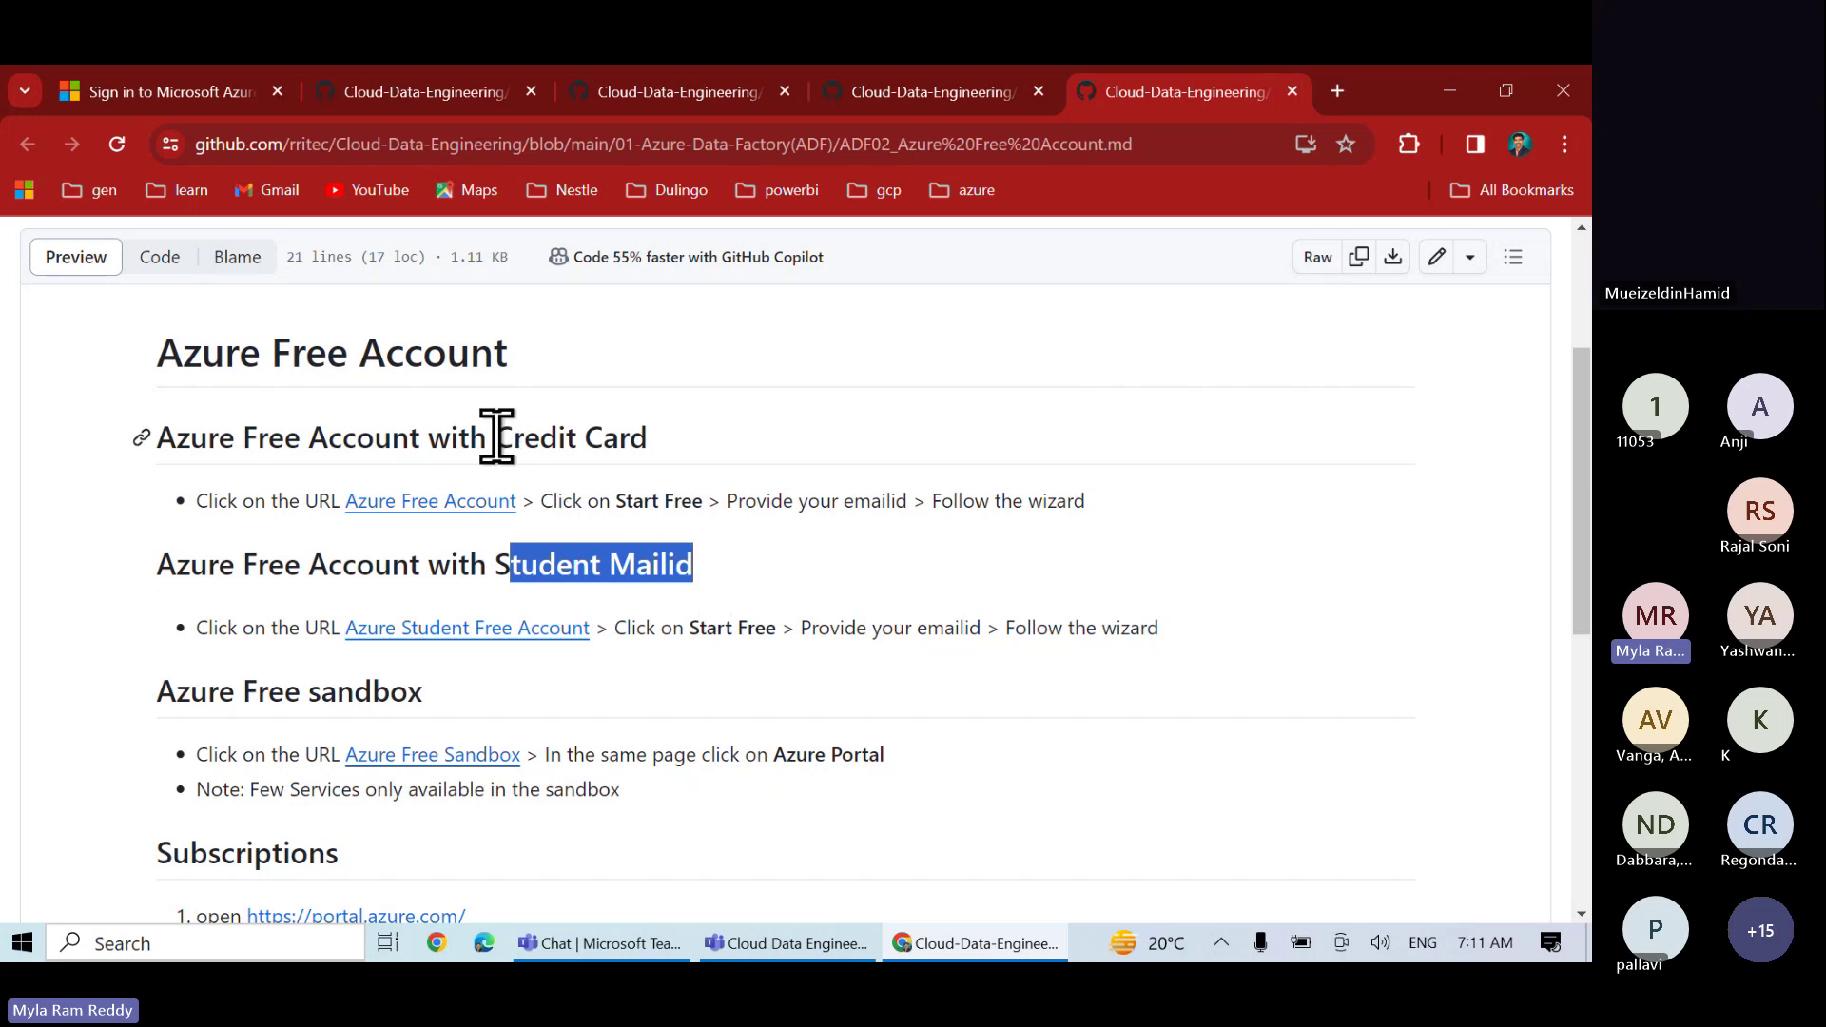
drag(495, 438, 646, 429)
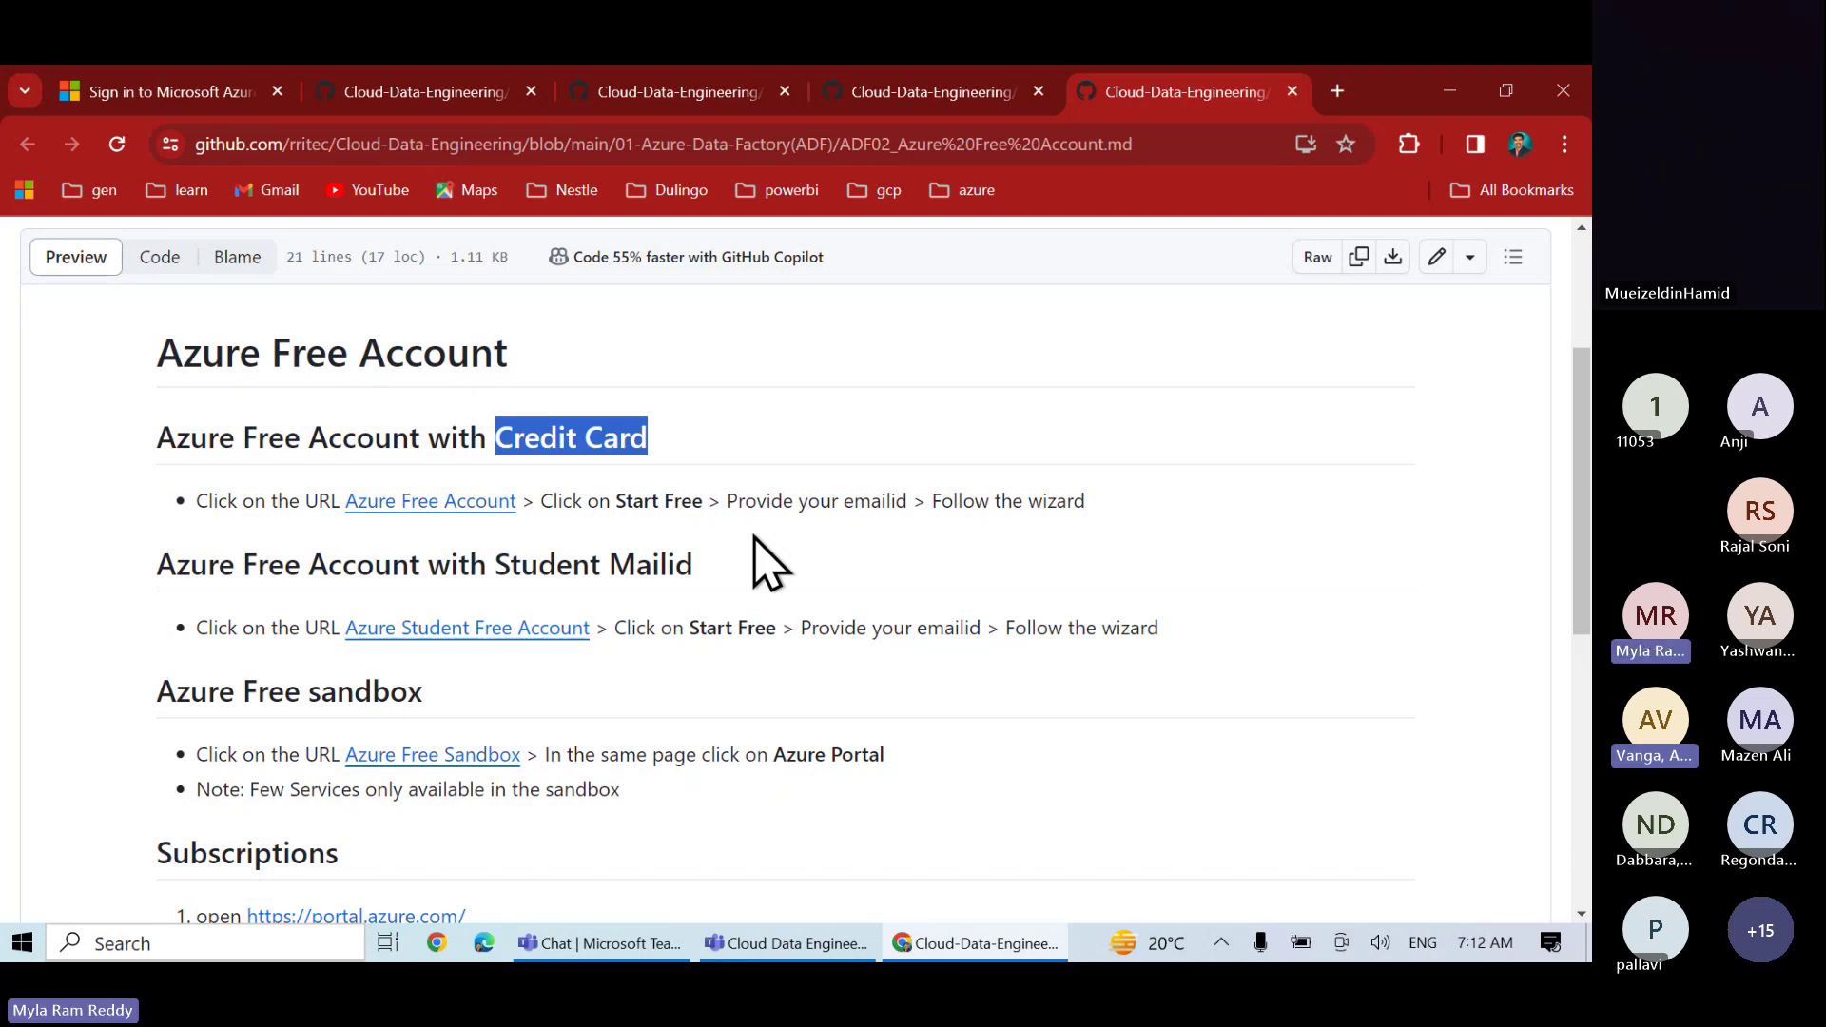
key(alt+Tab)
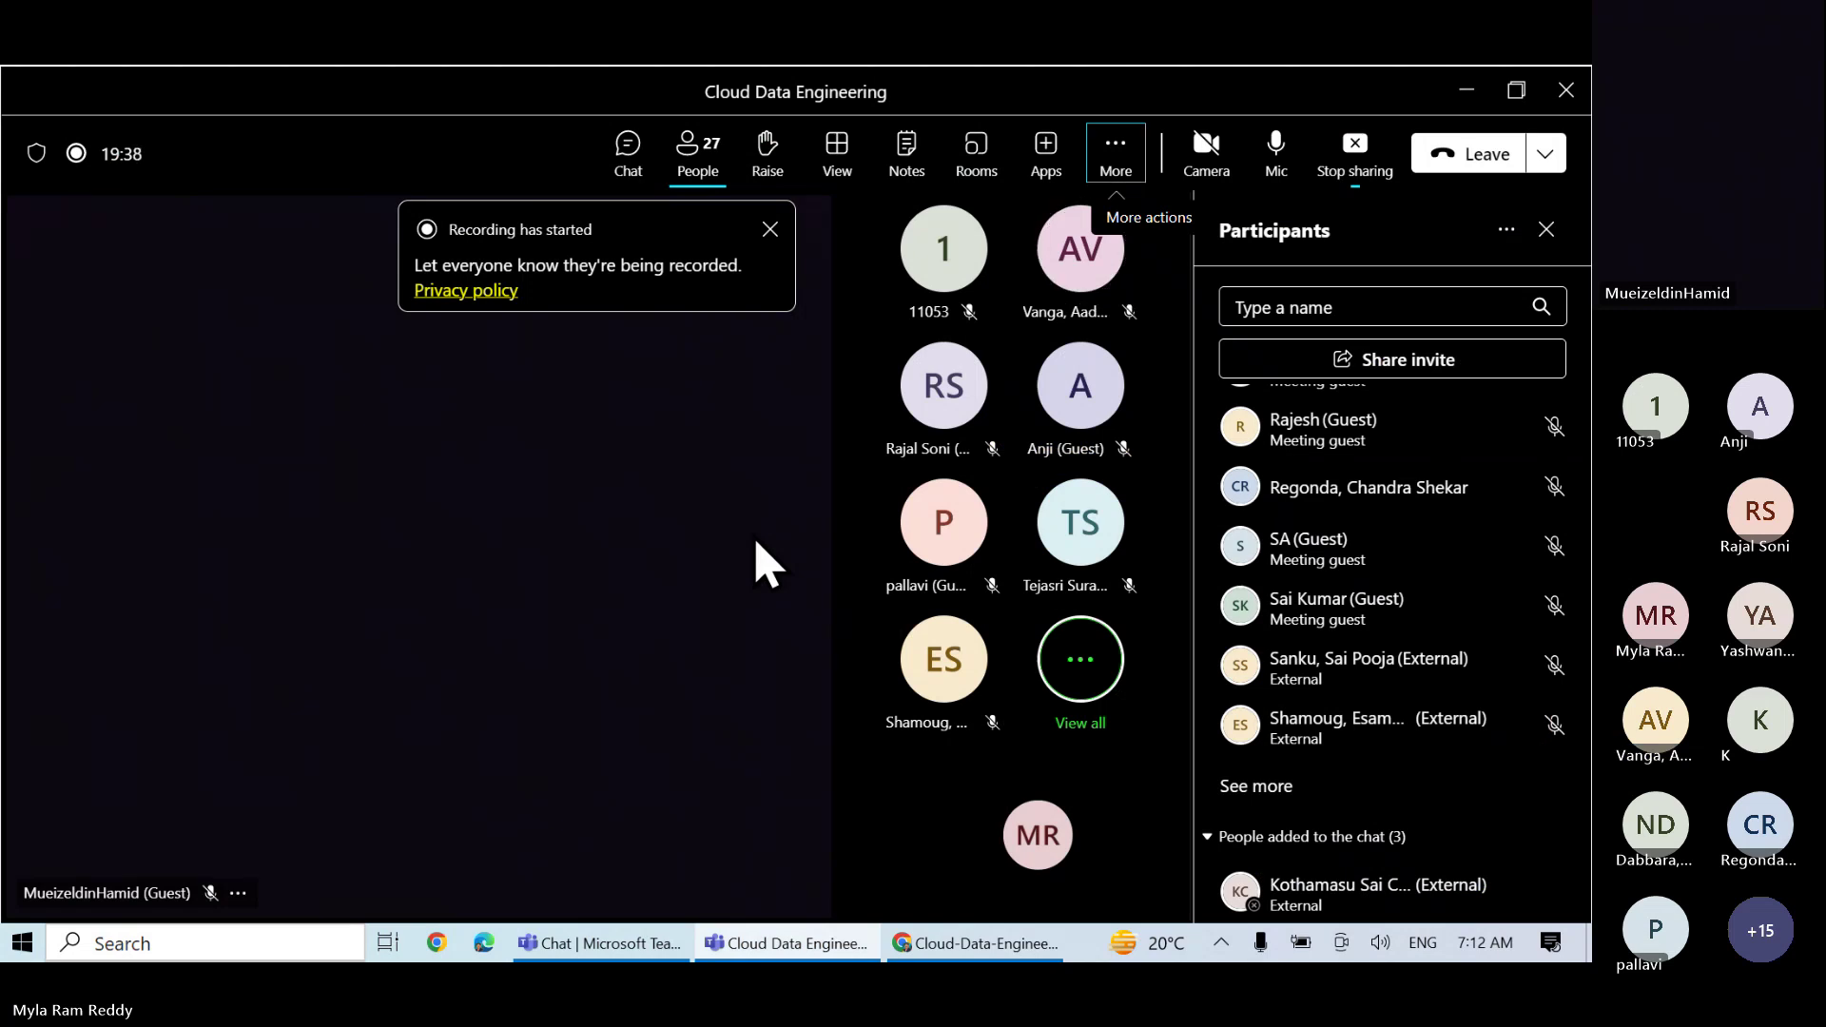
key(alt+Tab)
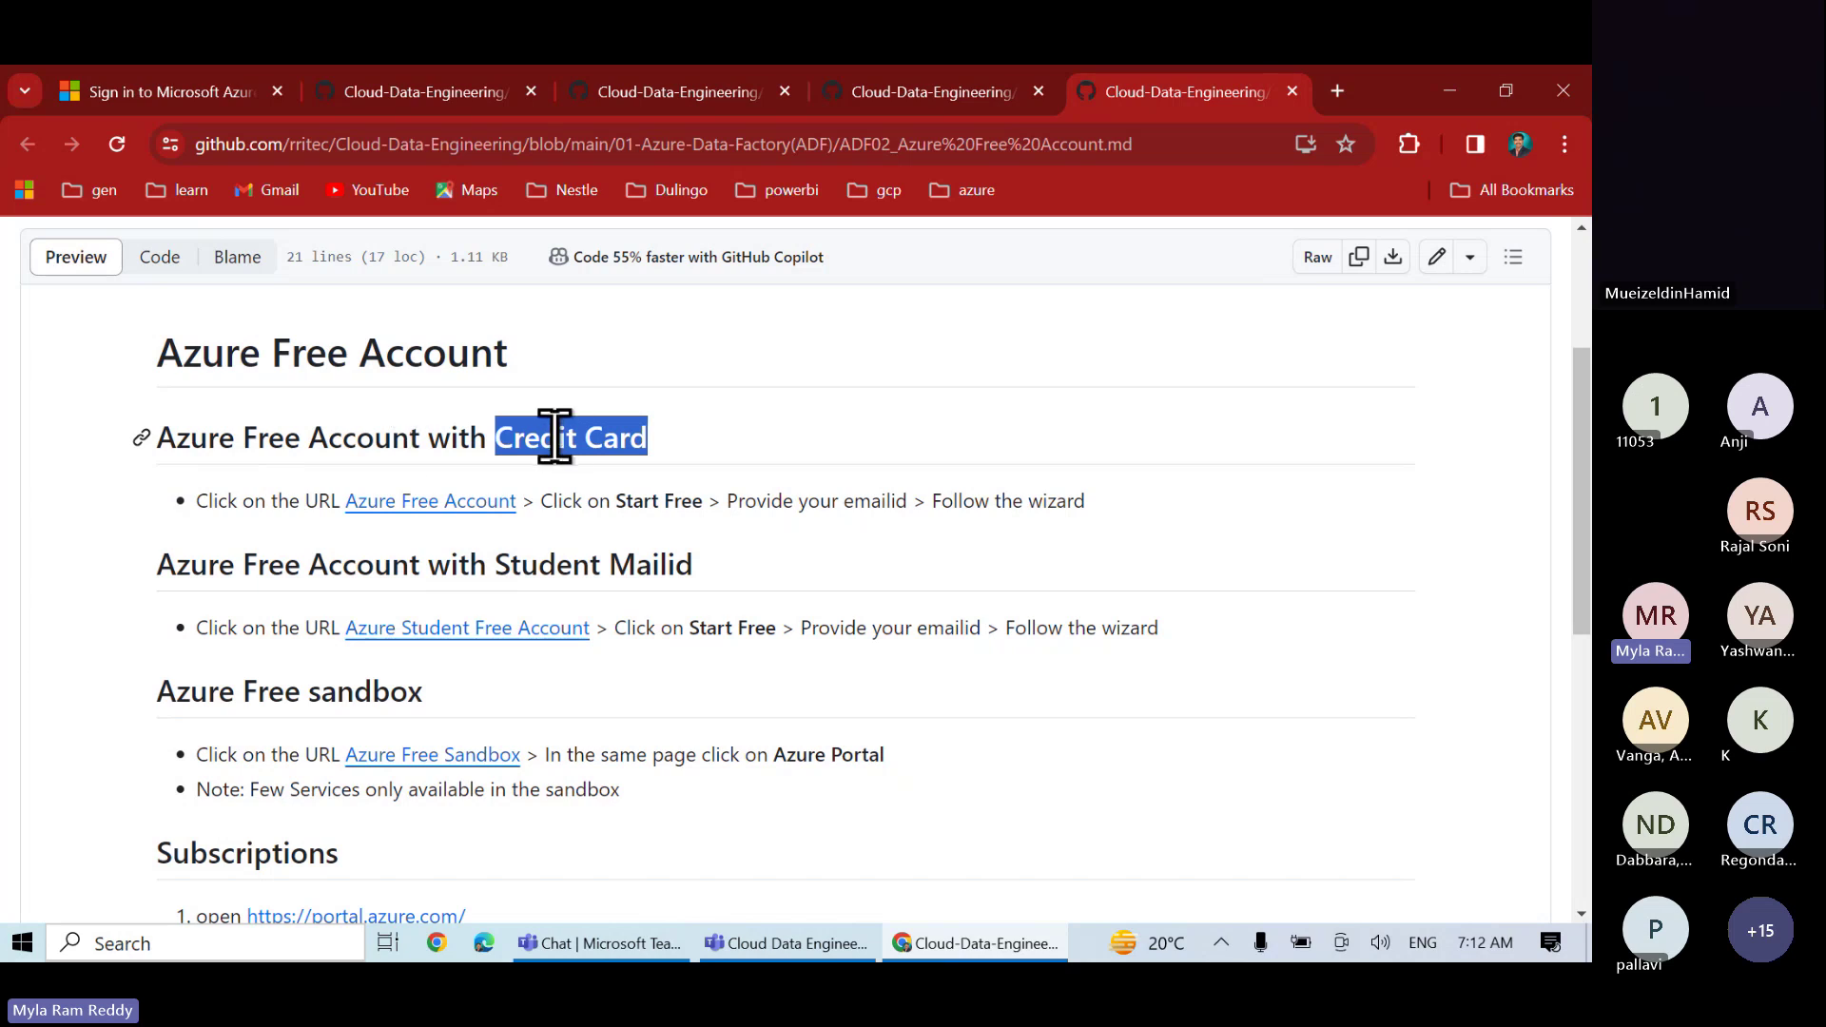
right_click(445, 514)
- Open the Azure Free Account link in a new tab and scroll through the offers
click(490, 536)
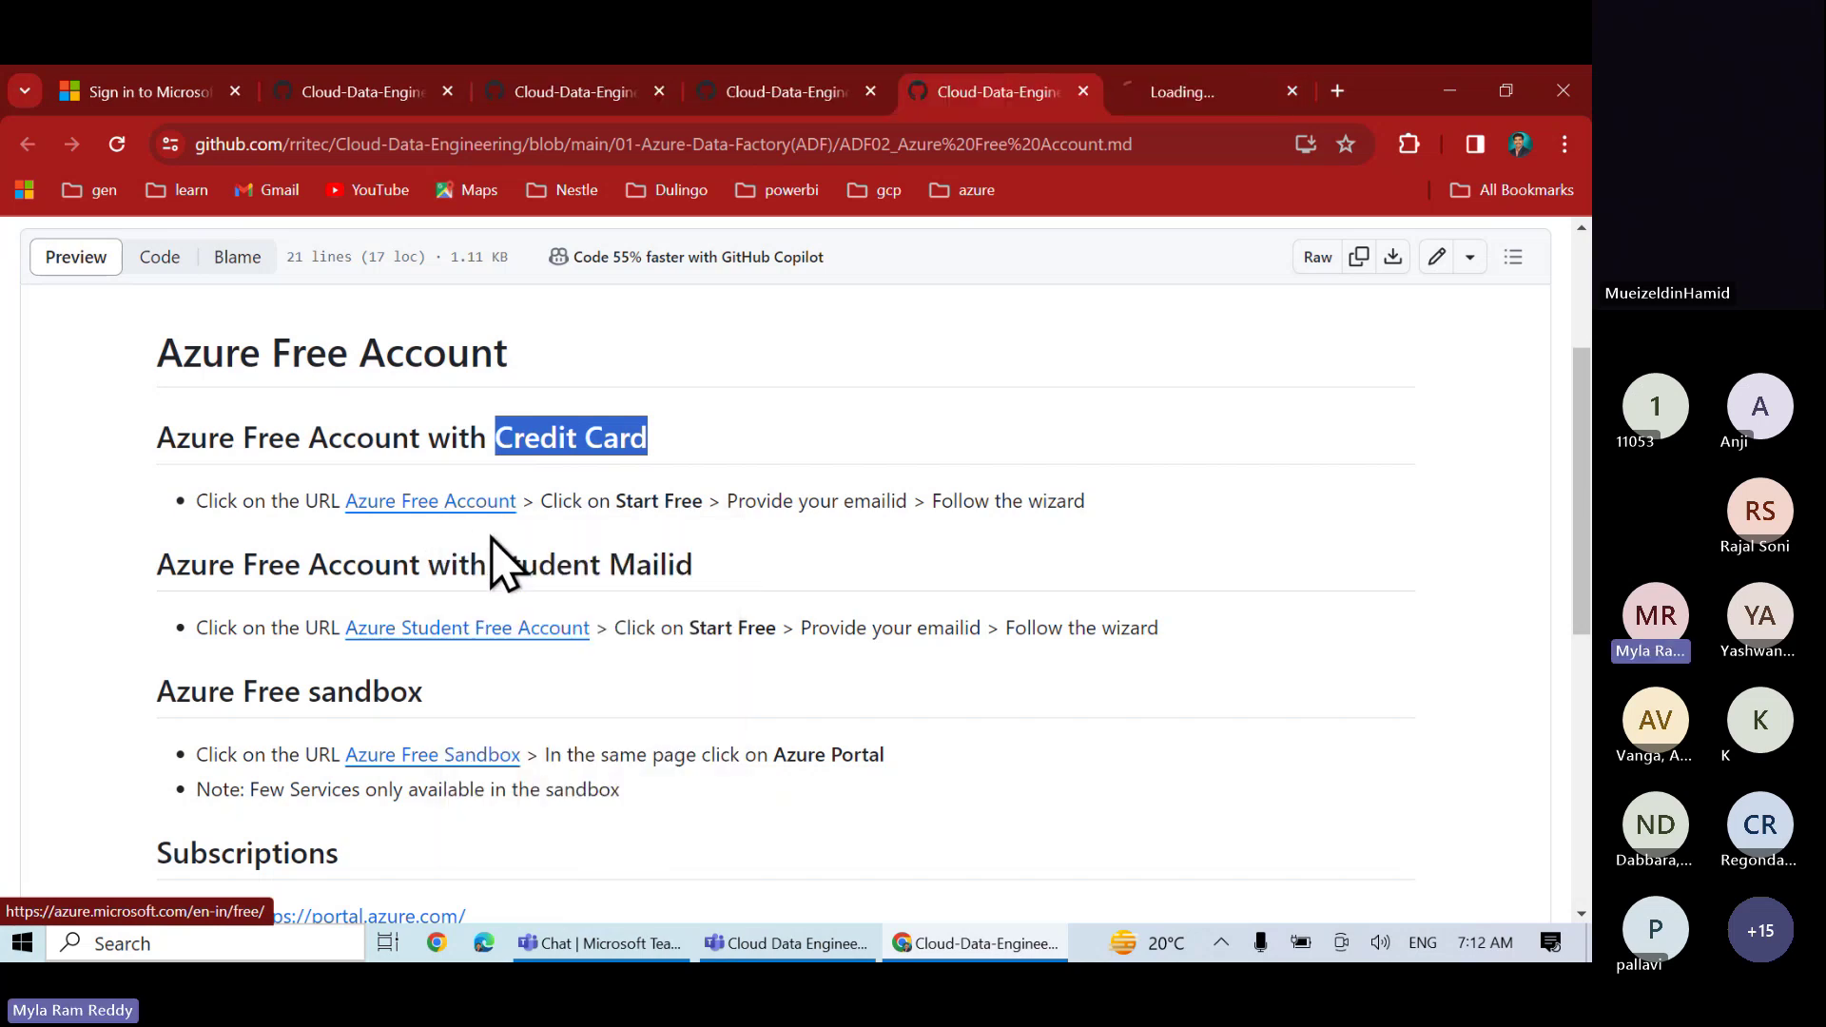
click(1189, 95)
scroll(687, 671, down, 4)
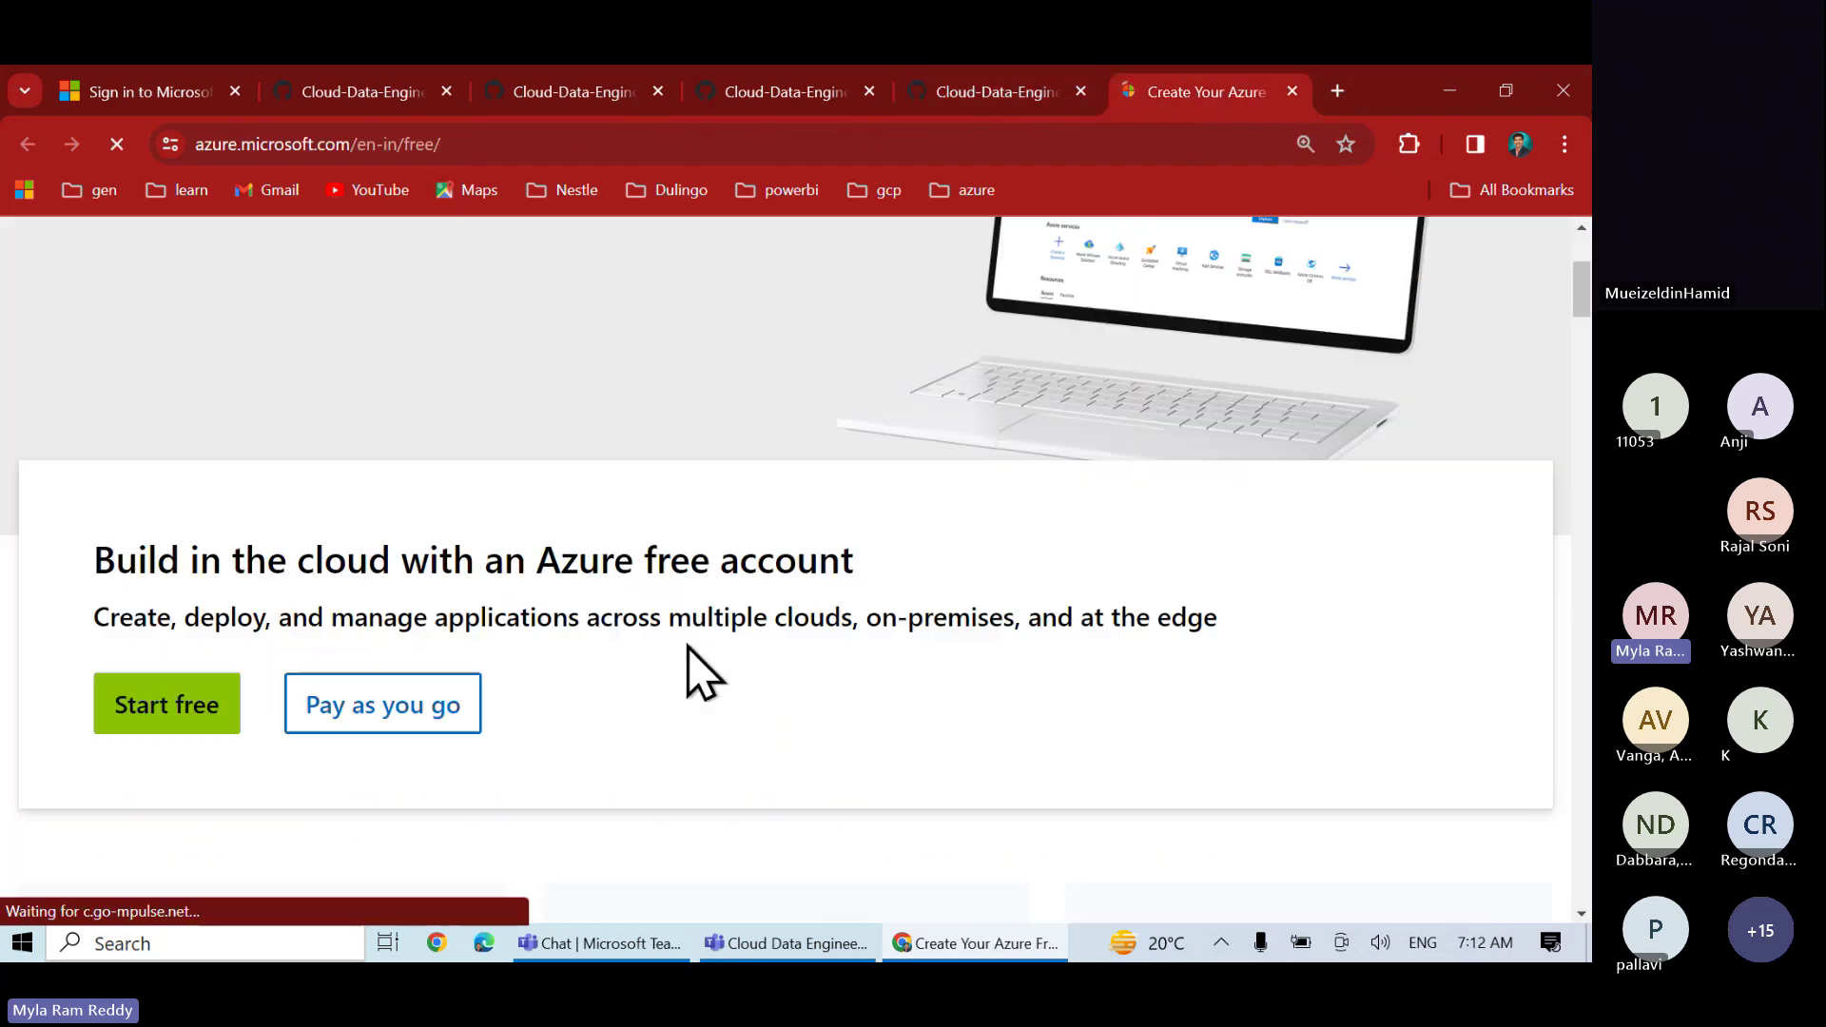
scroll(690, 671, down, 2)
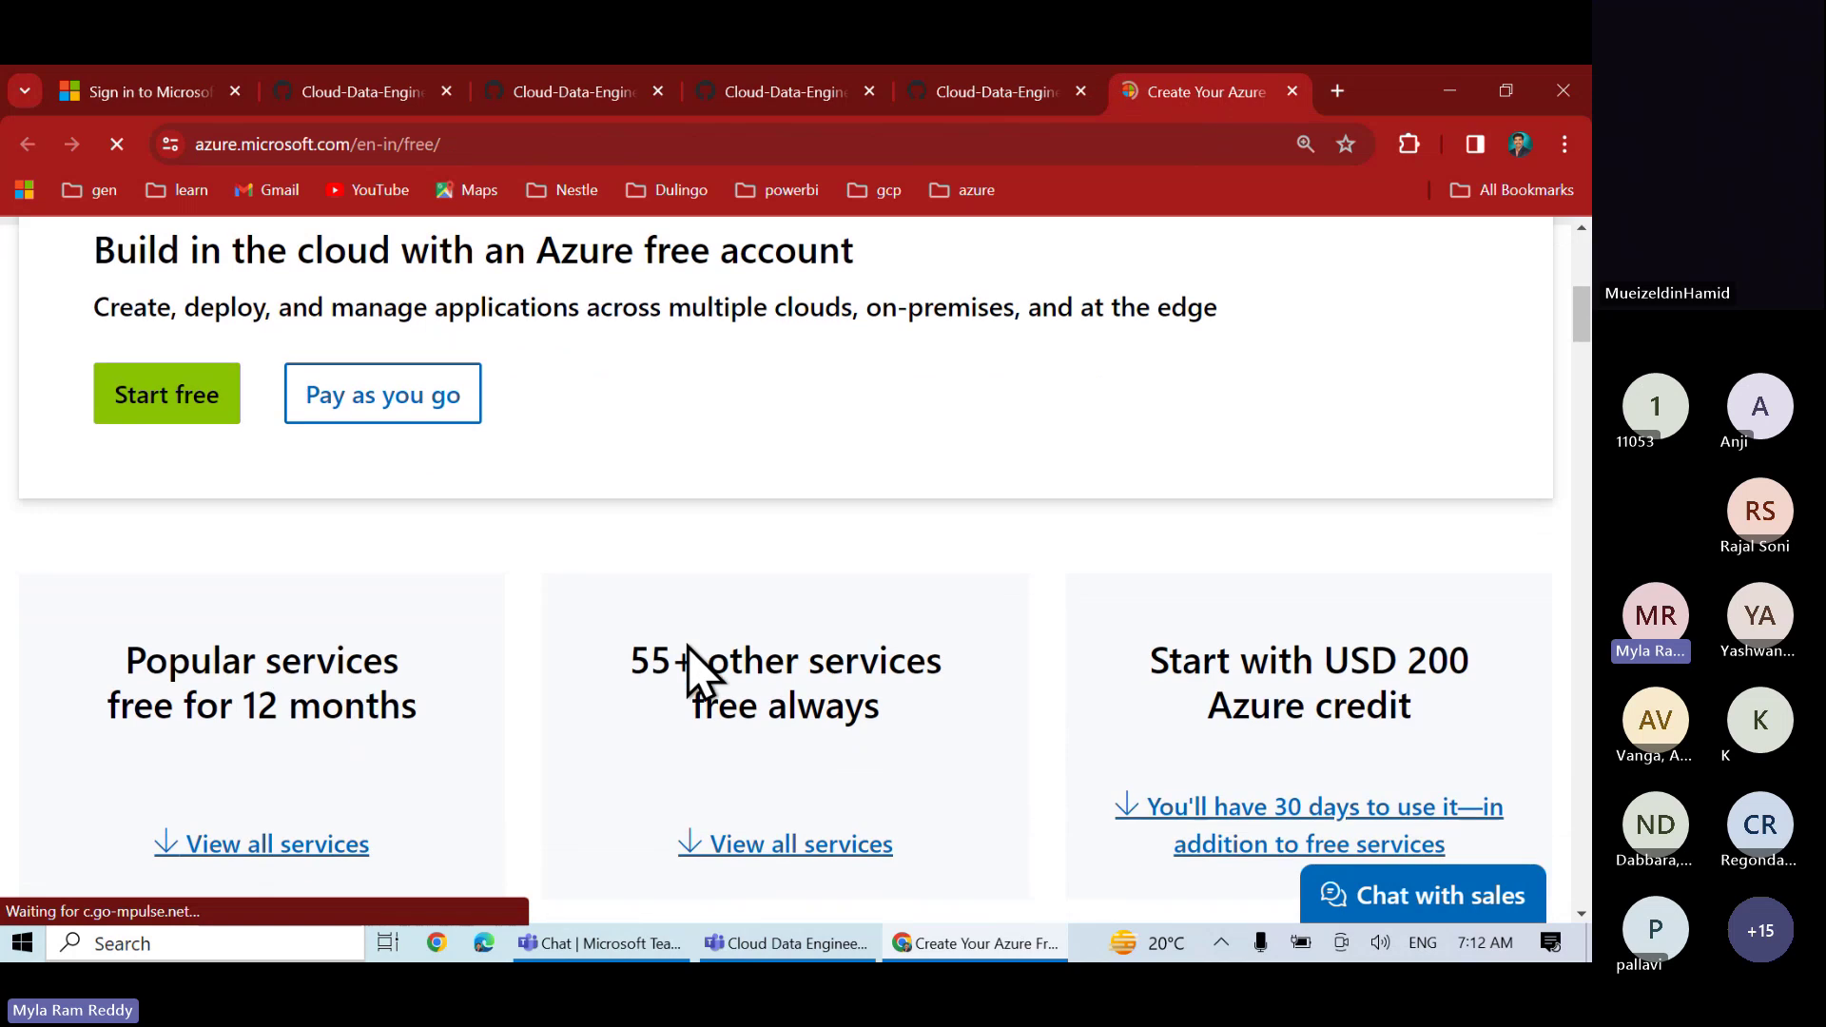
scroll(687, 671, up, 2)
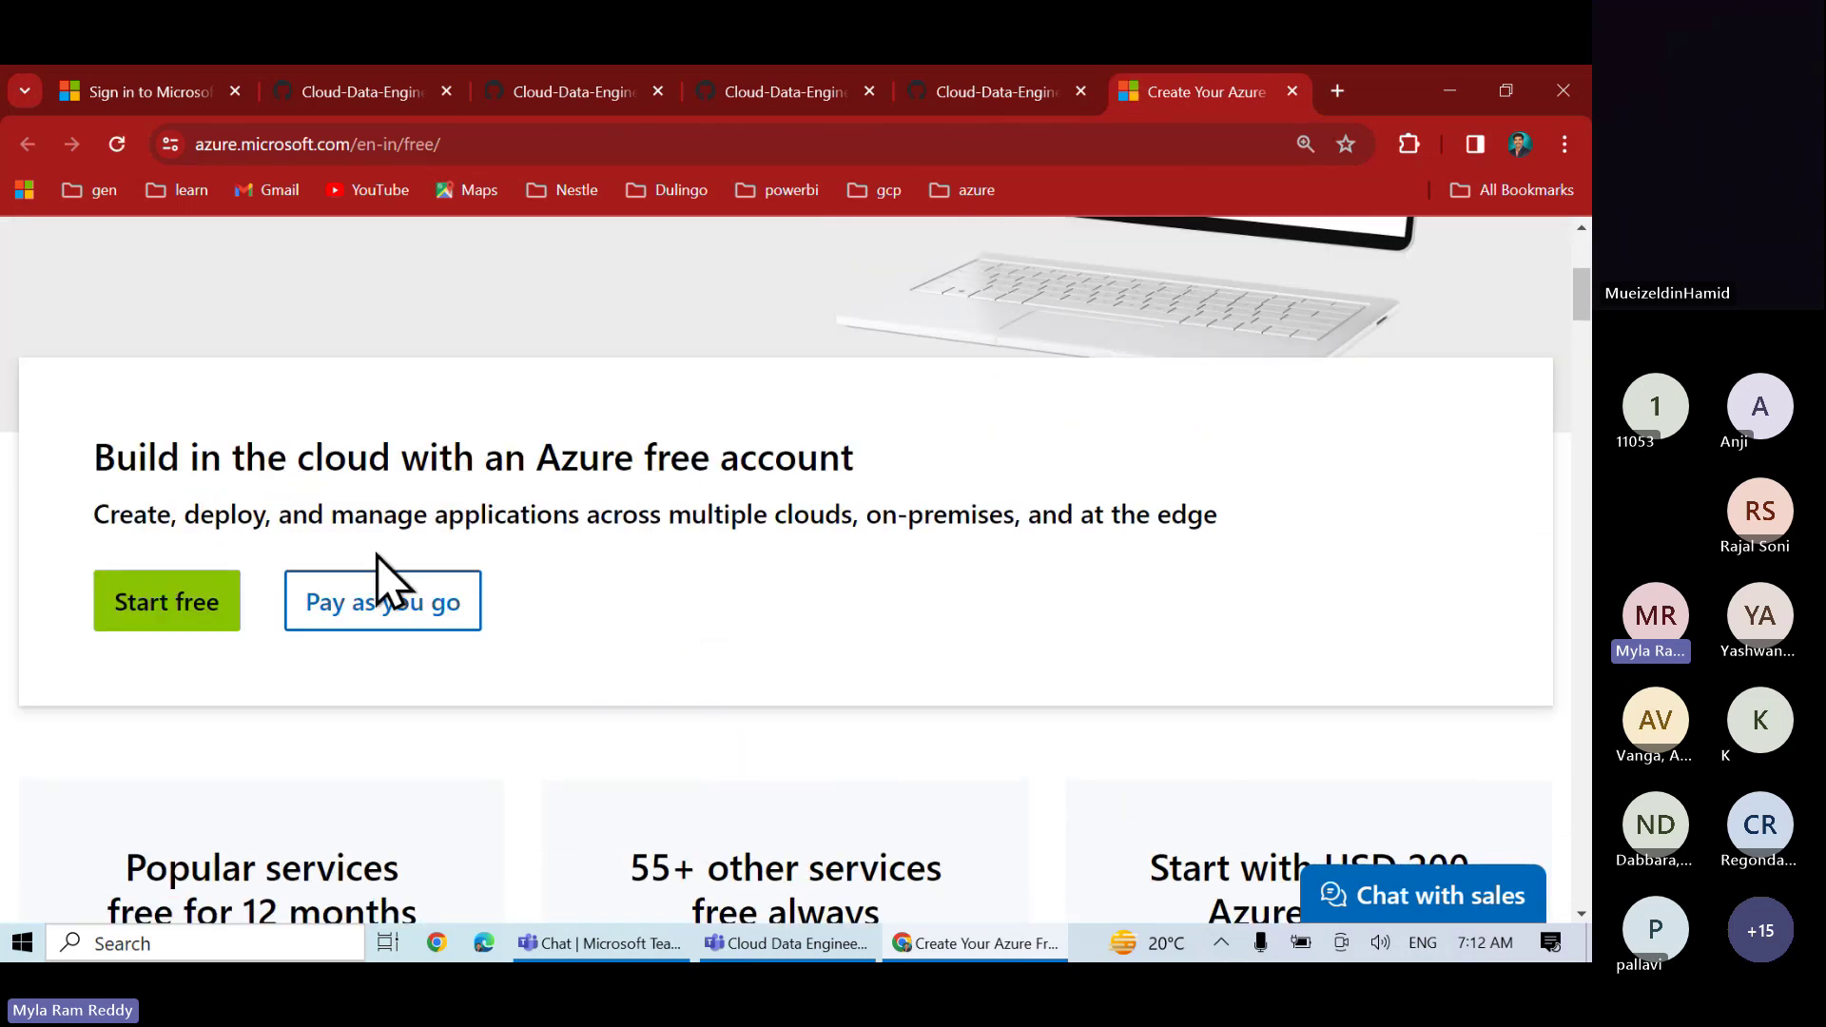
scroll(481, 638, down, 2)
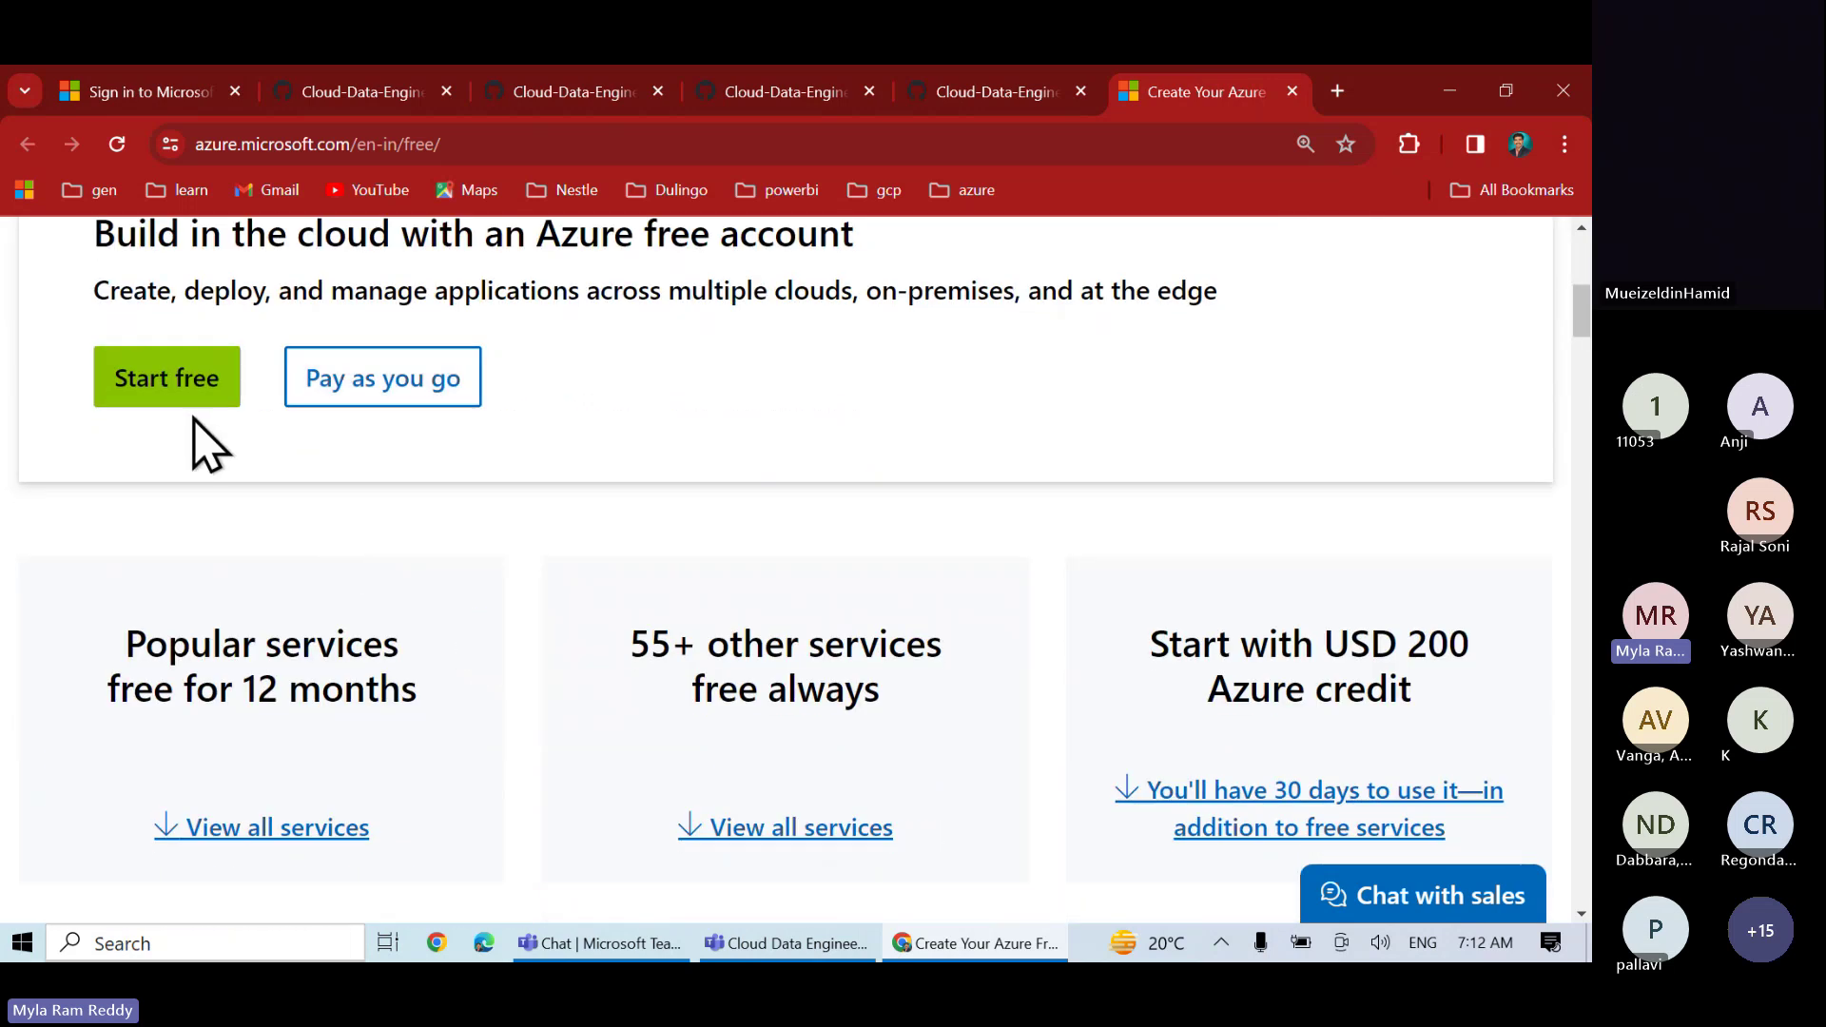
scroll(419, 590, down, 3)
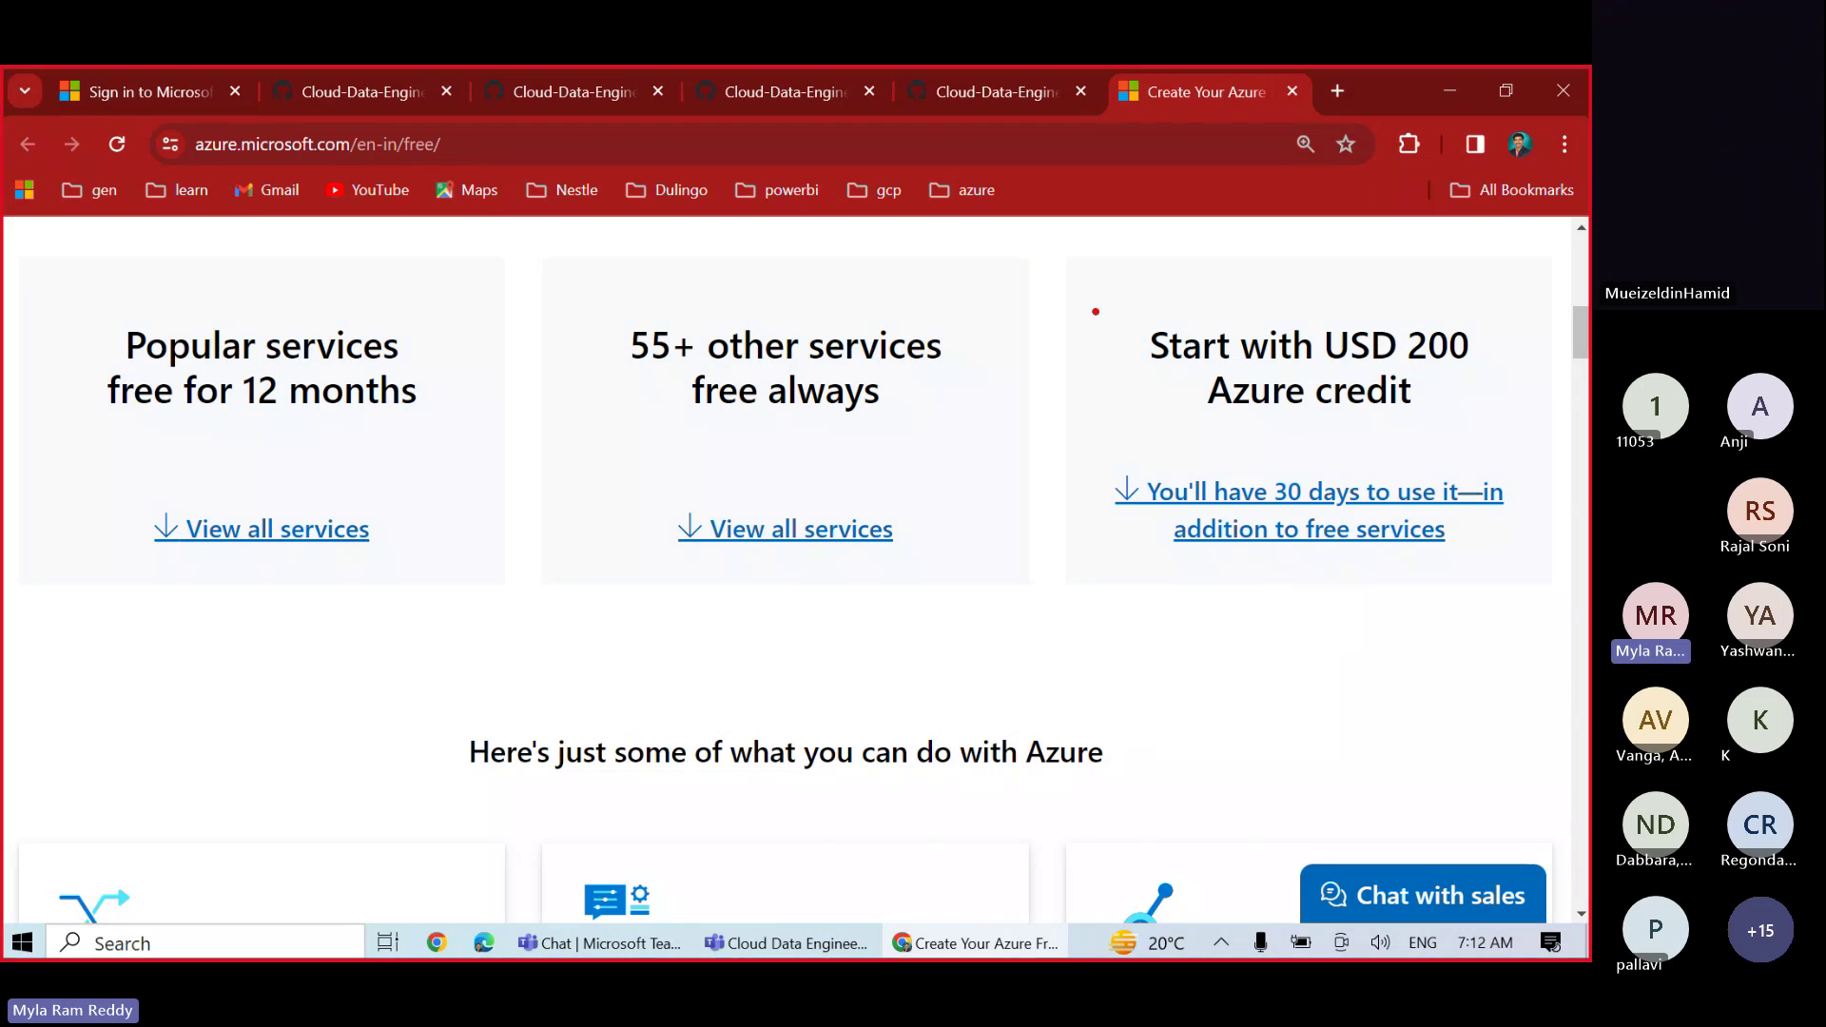
- Annotate the USD 200 credit and 55+ always-free services offers, clear the marks, then go to Teams
mouse_move(1096, 297)
mouse_down()
mouse_move(1298, 523)
mouse_move(1516, 590)
mouse_up()
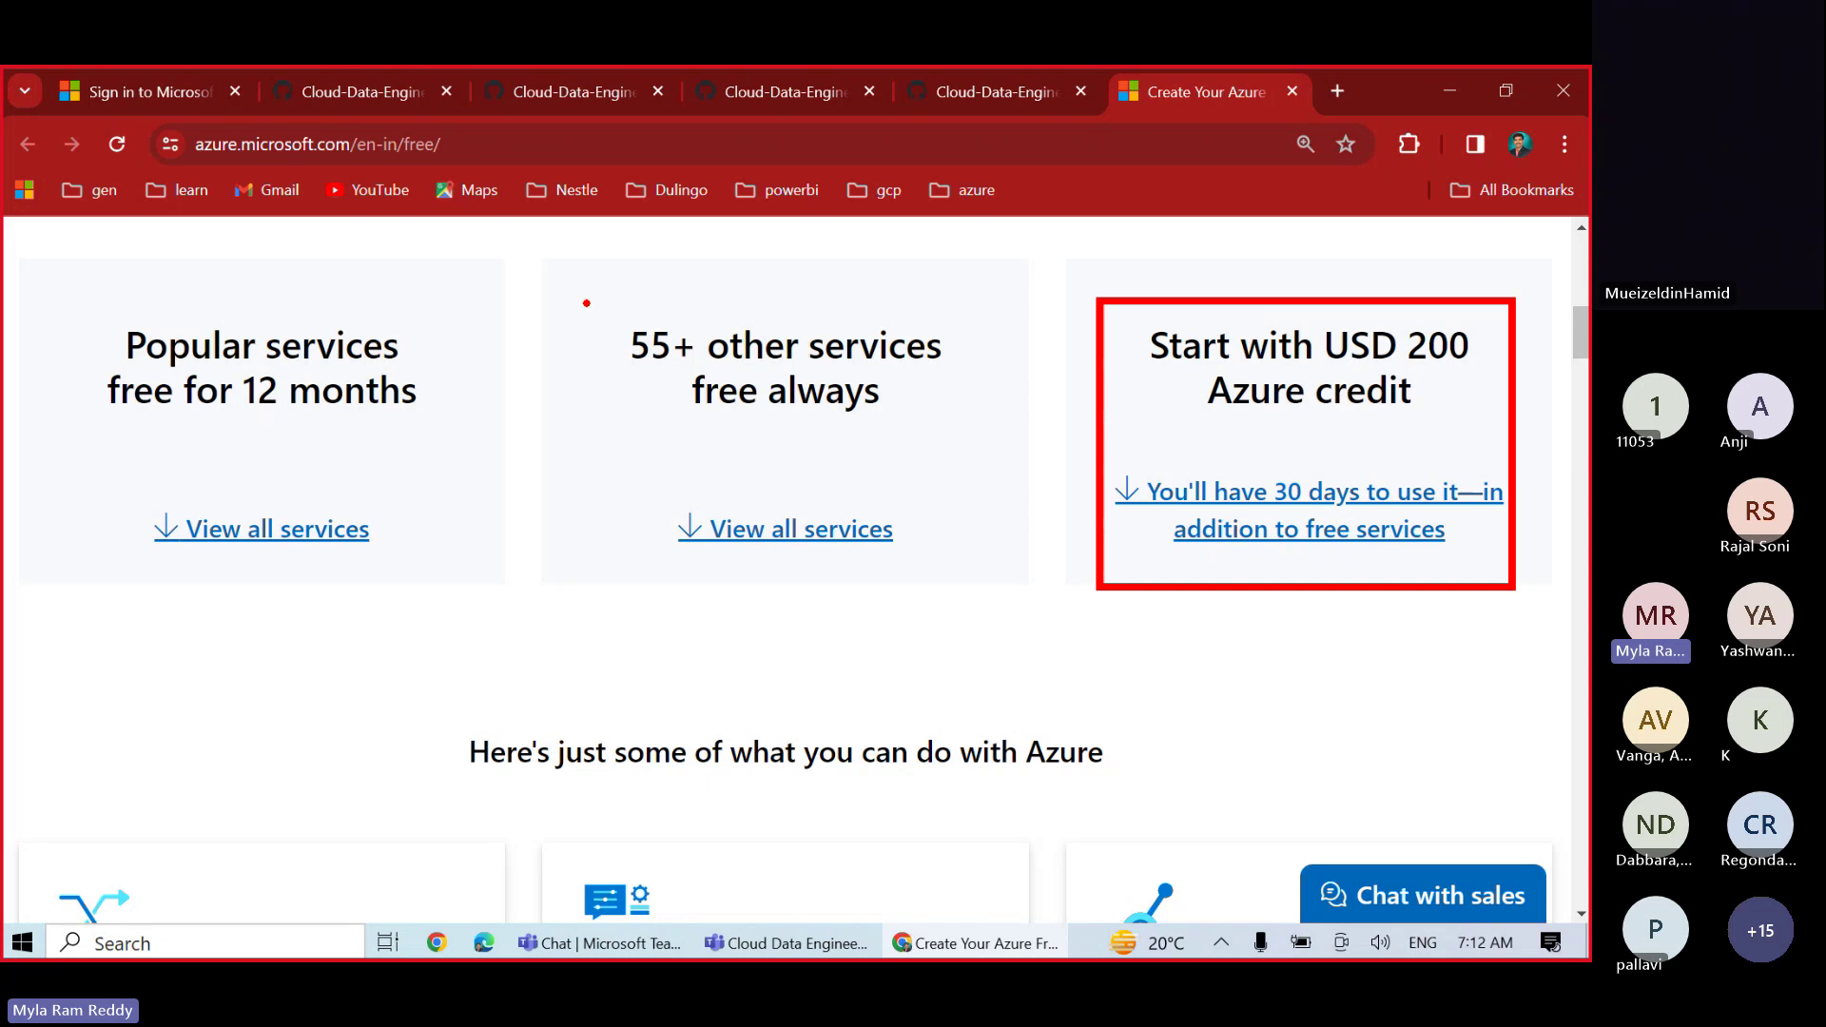
drag(584, 301, 966, 460)
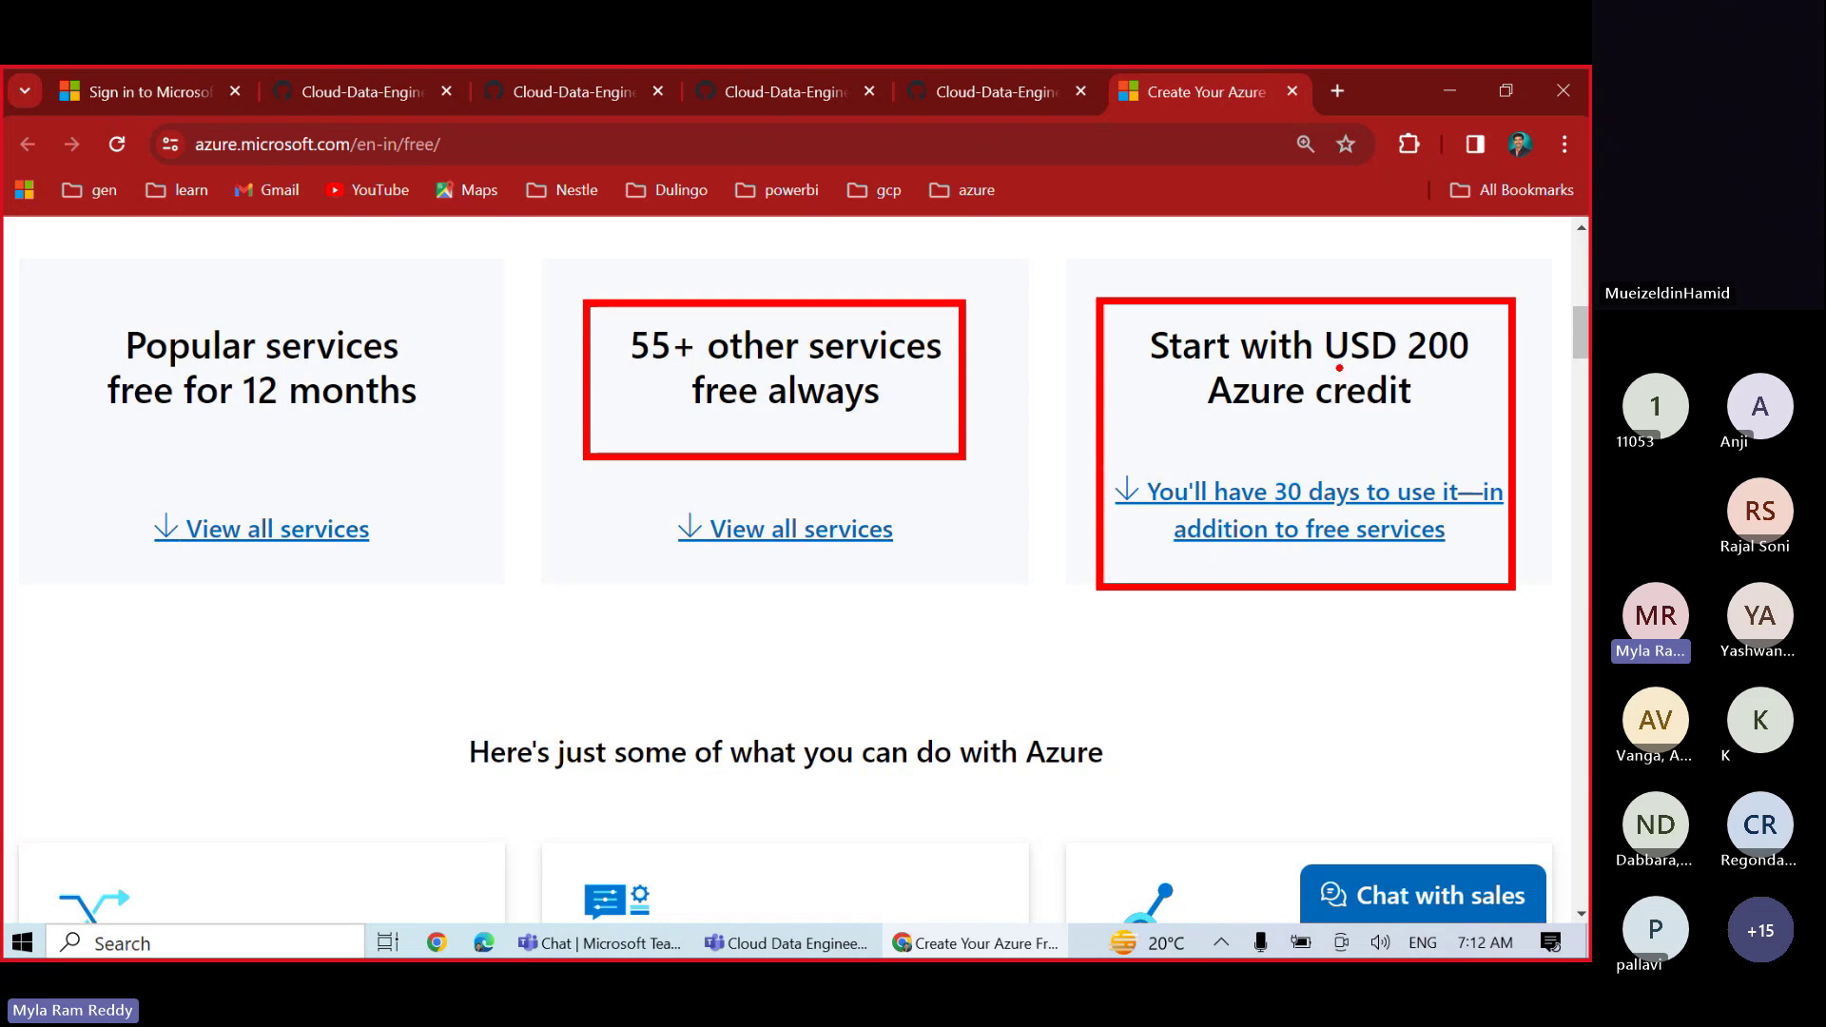
drag(1337, 369, 1455, 364)
drag(1069, 325, 1134, 266)
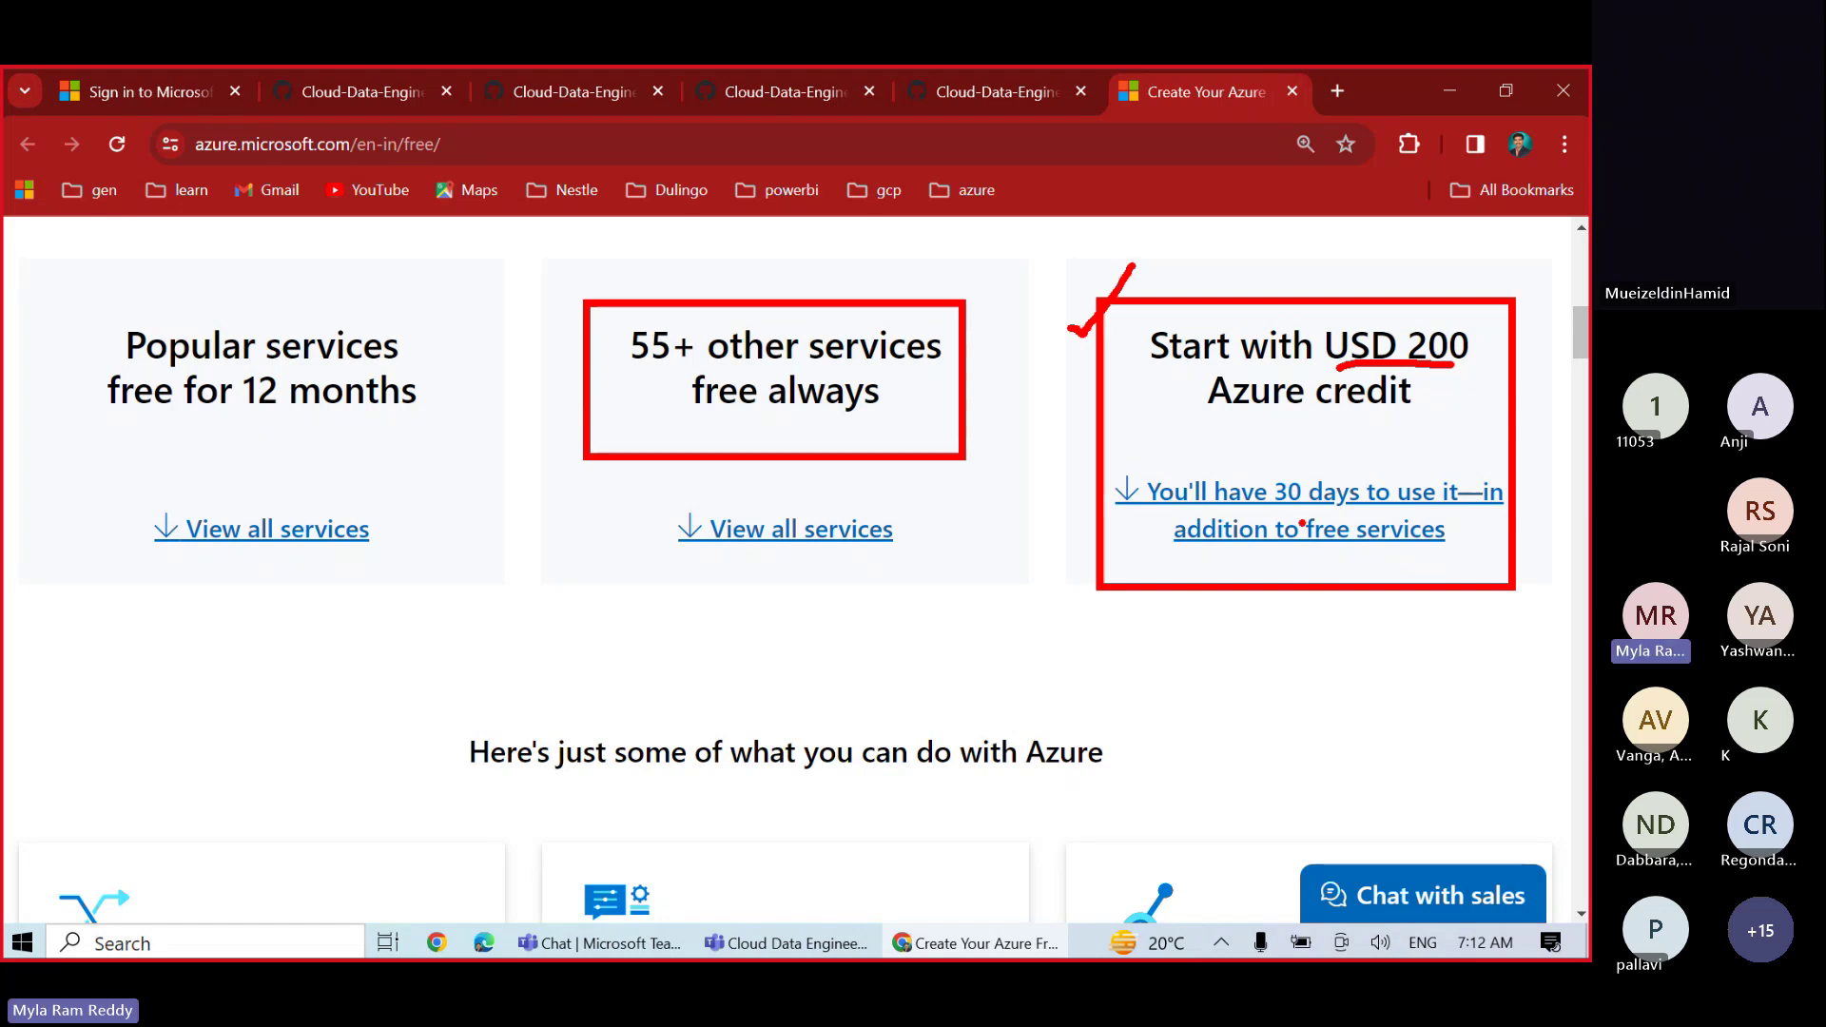
key(Escape)
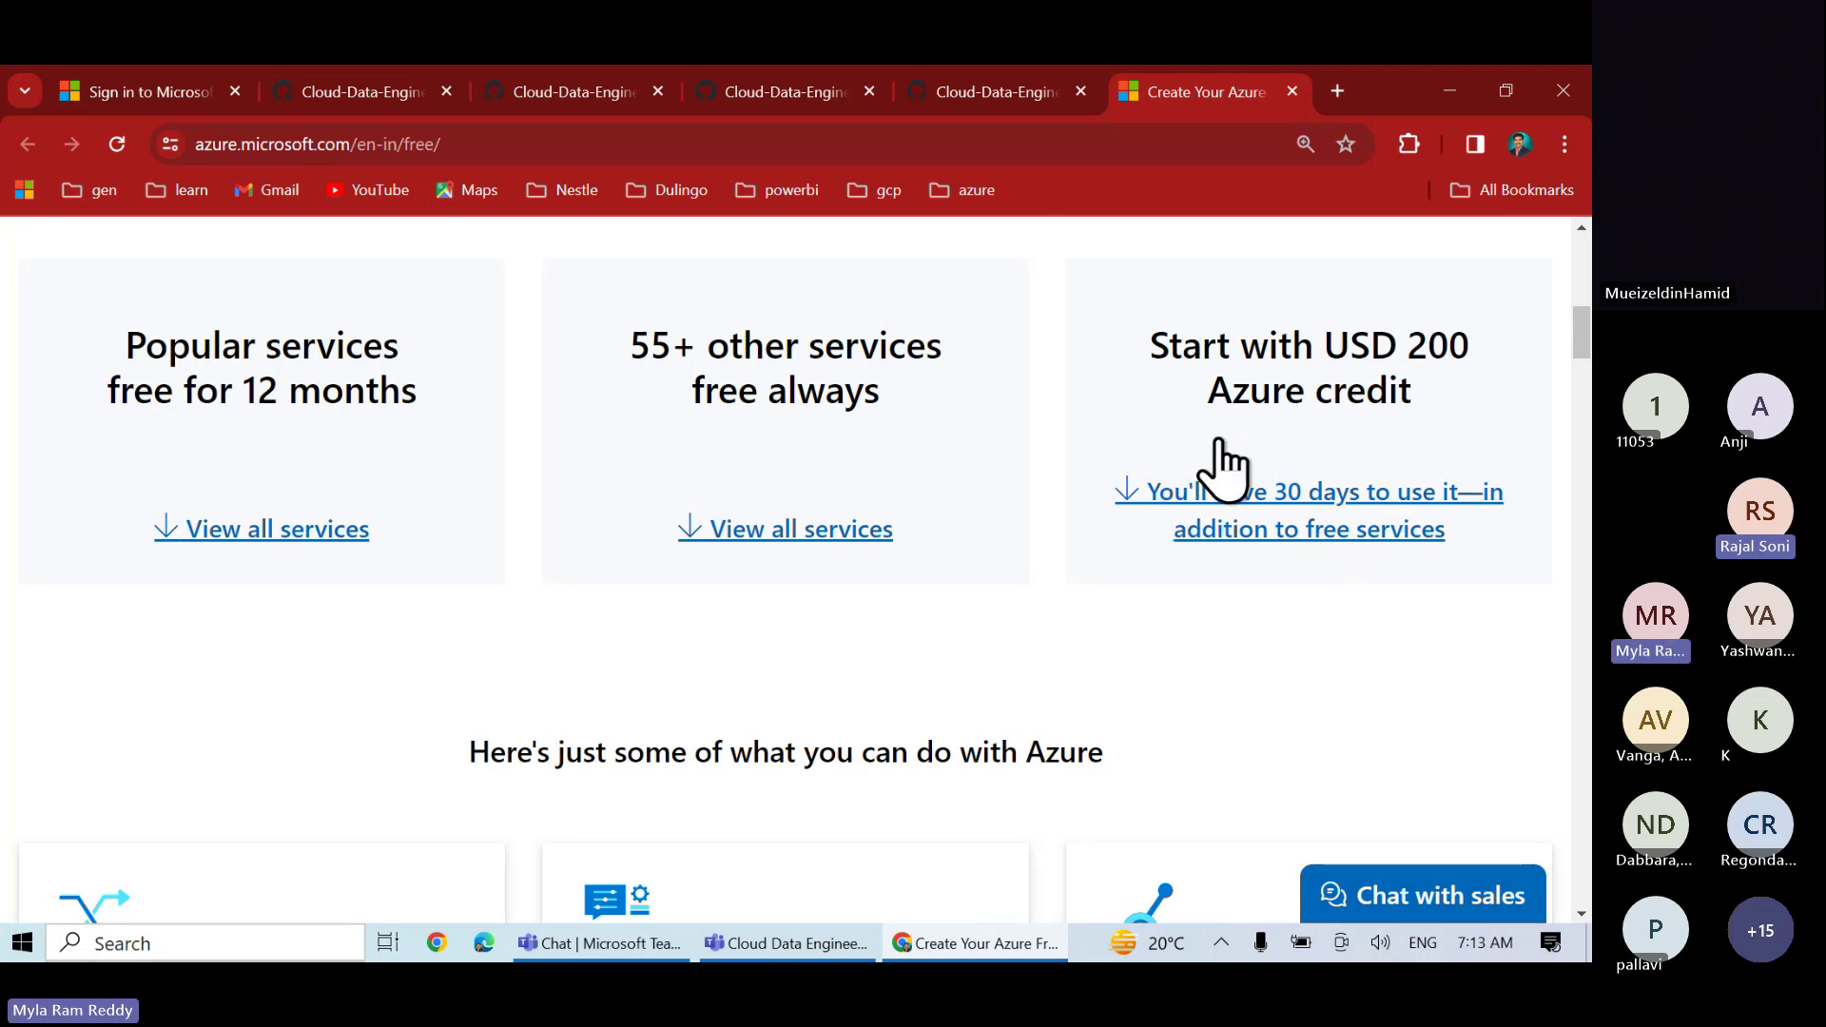
key(alt+Tab)
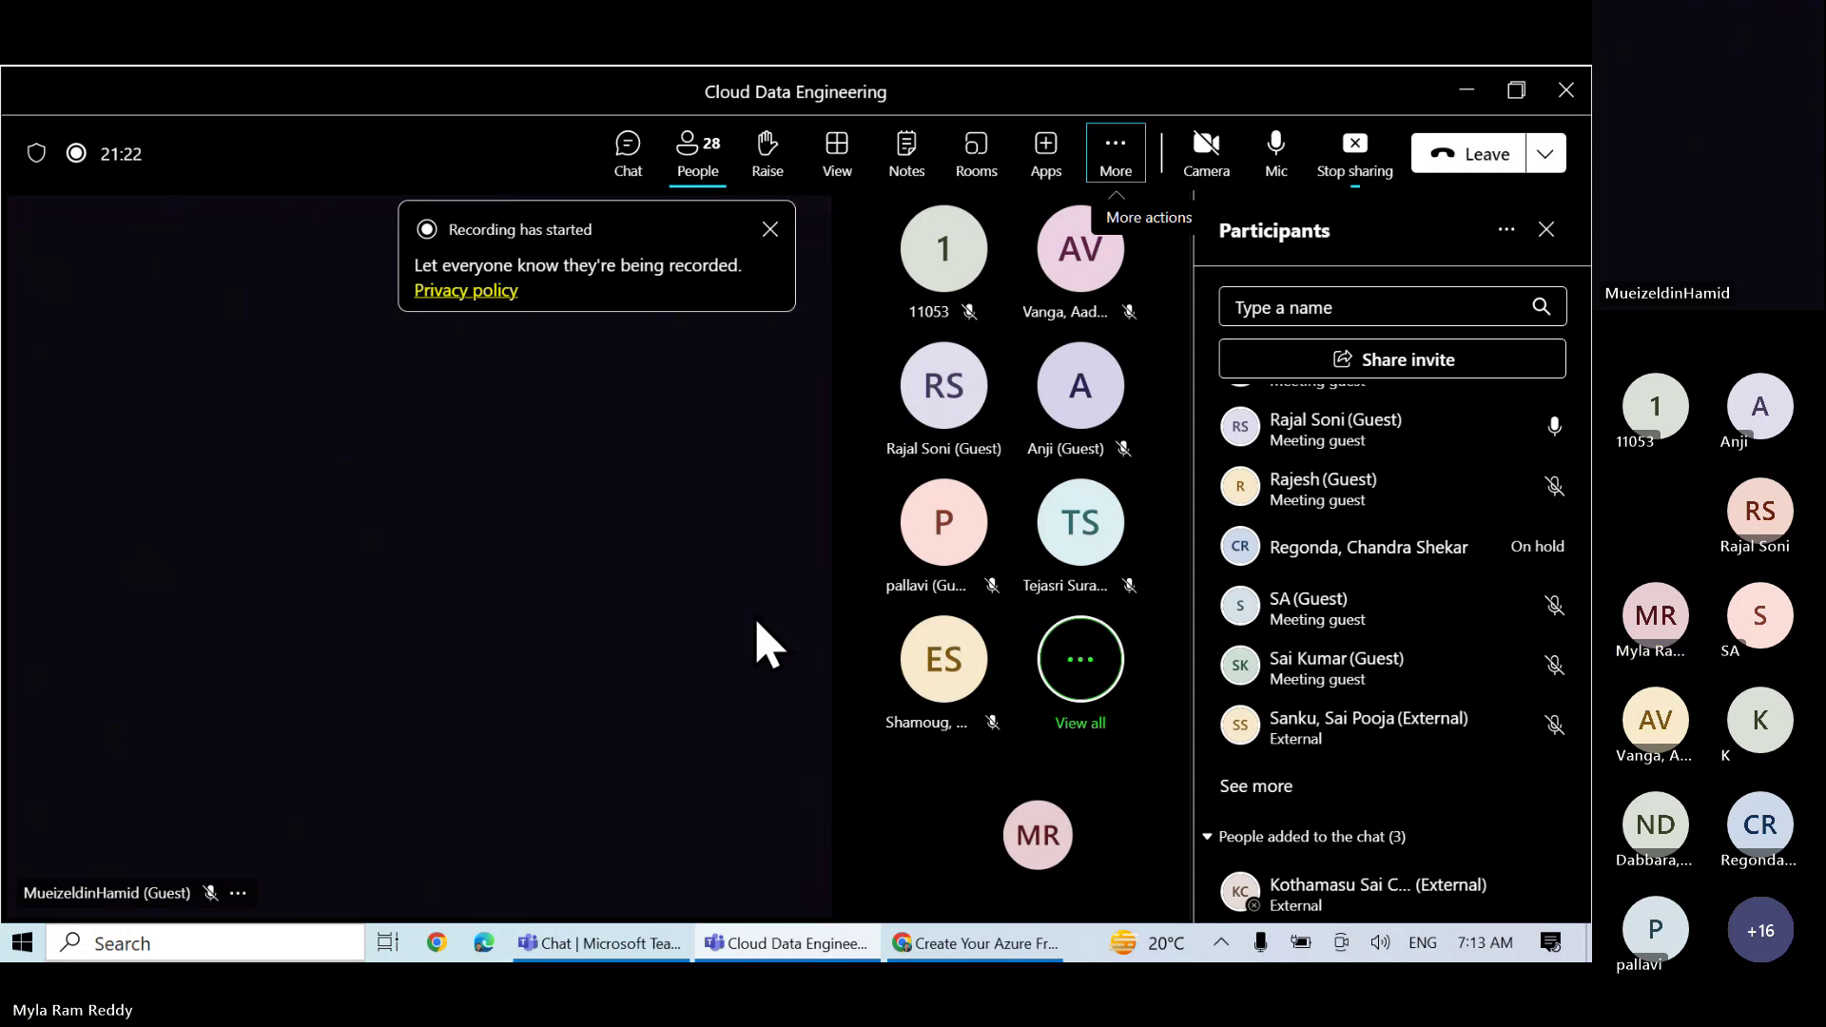
- Toggle the Teams participants list of 28, view its more-options menu, and return to the browser
click(691, 150)
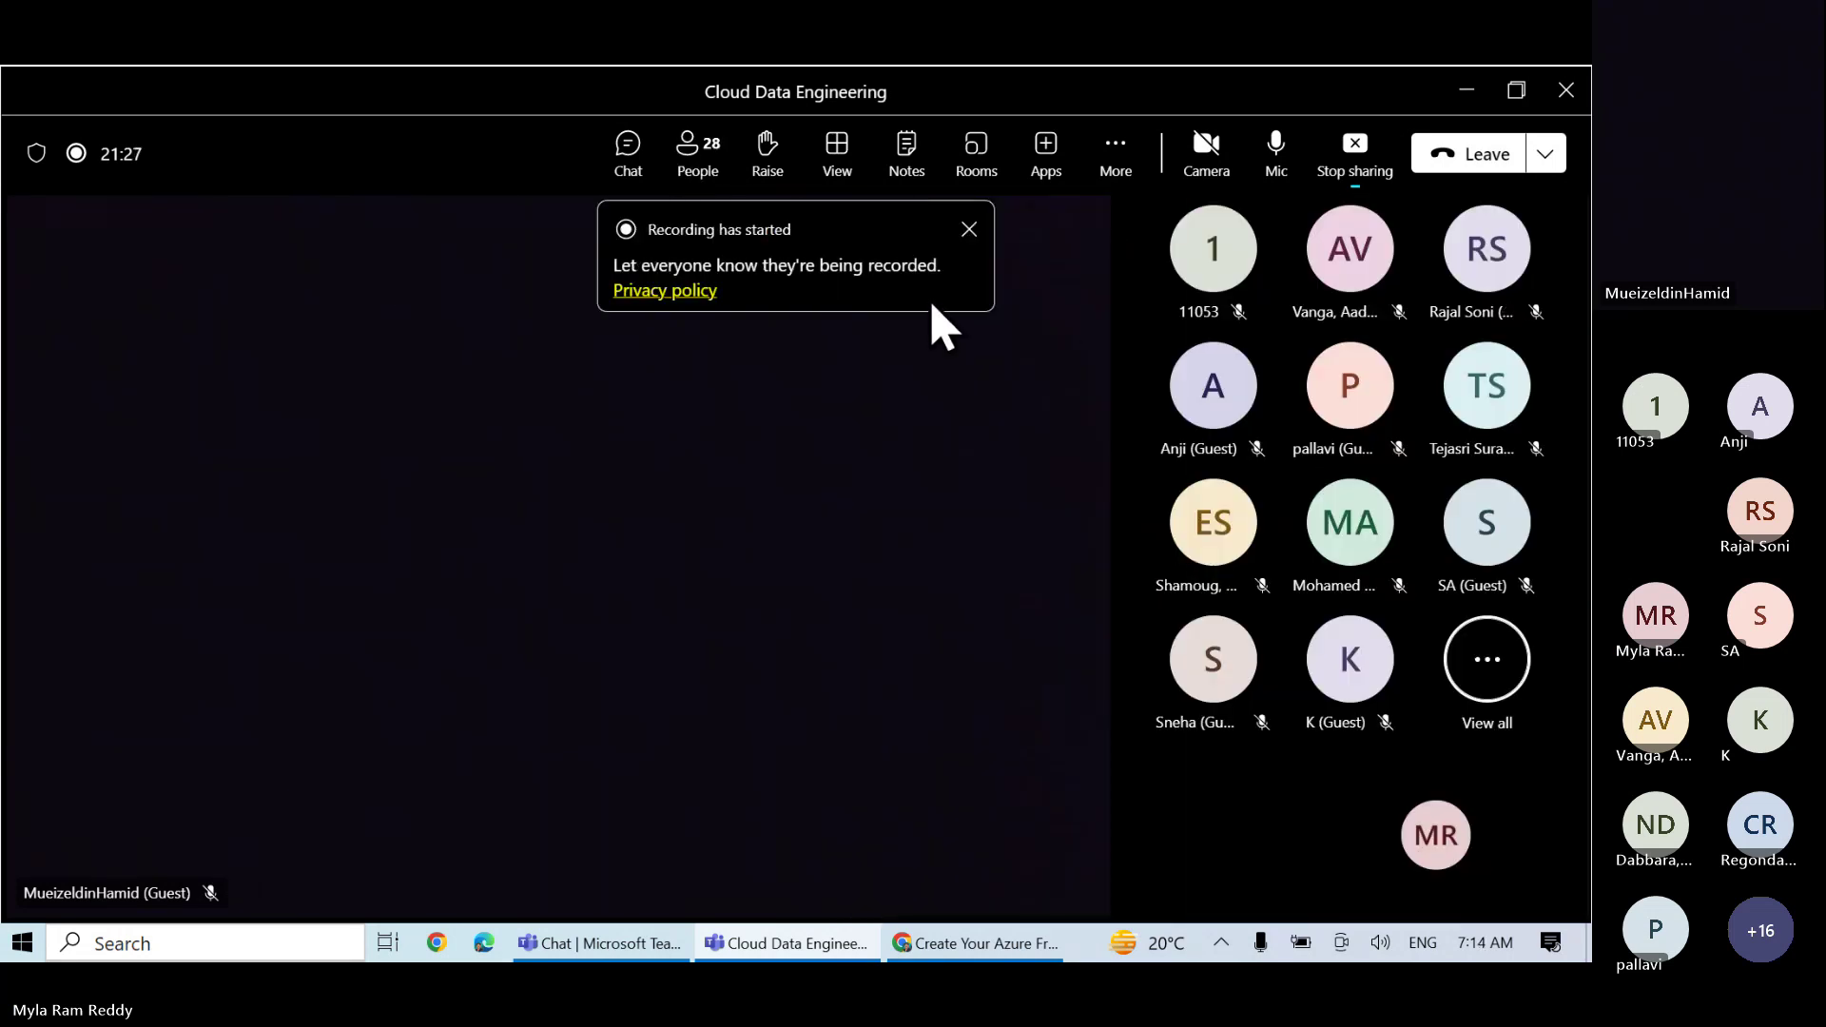
click(700, 157)
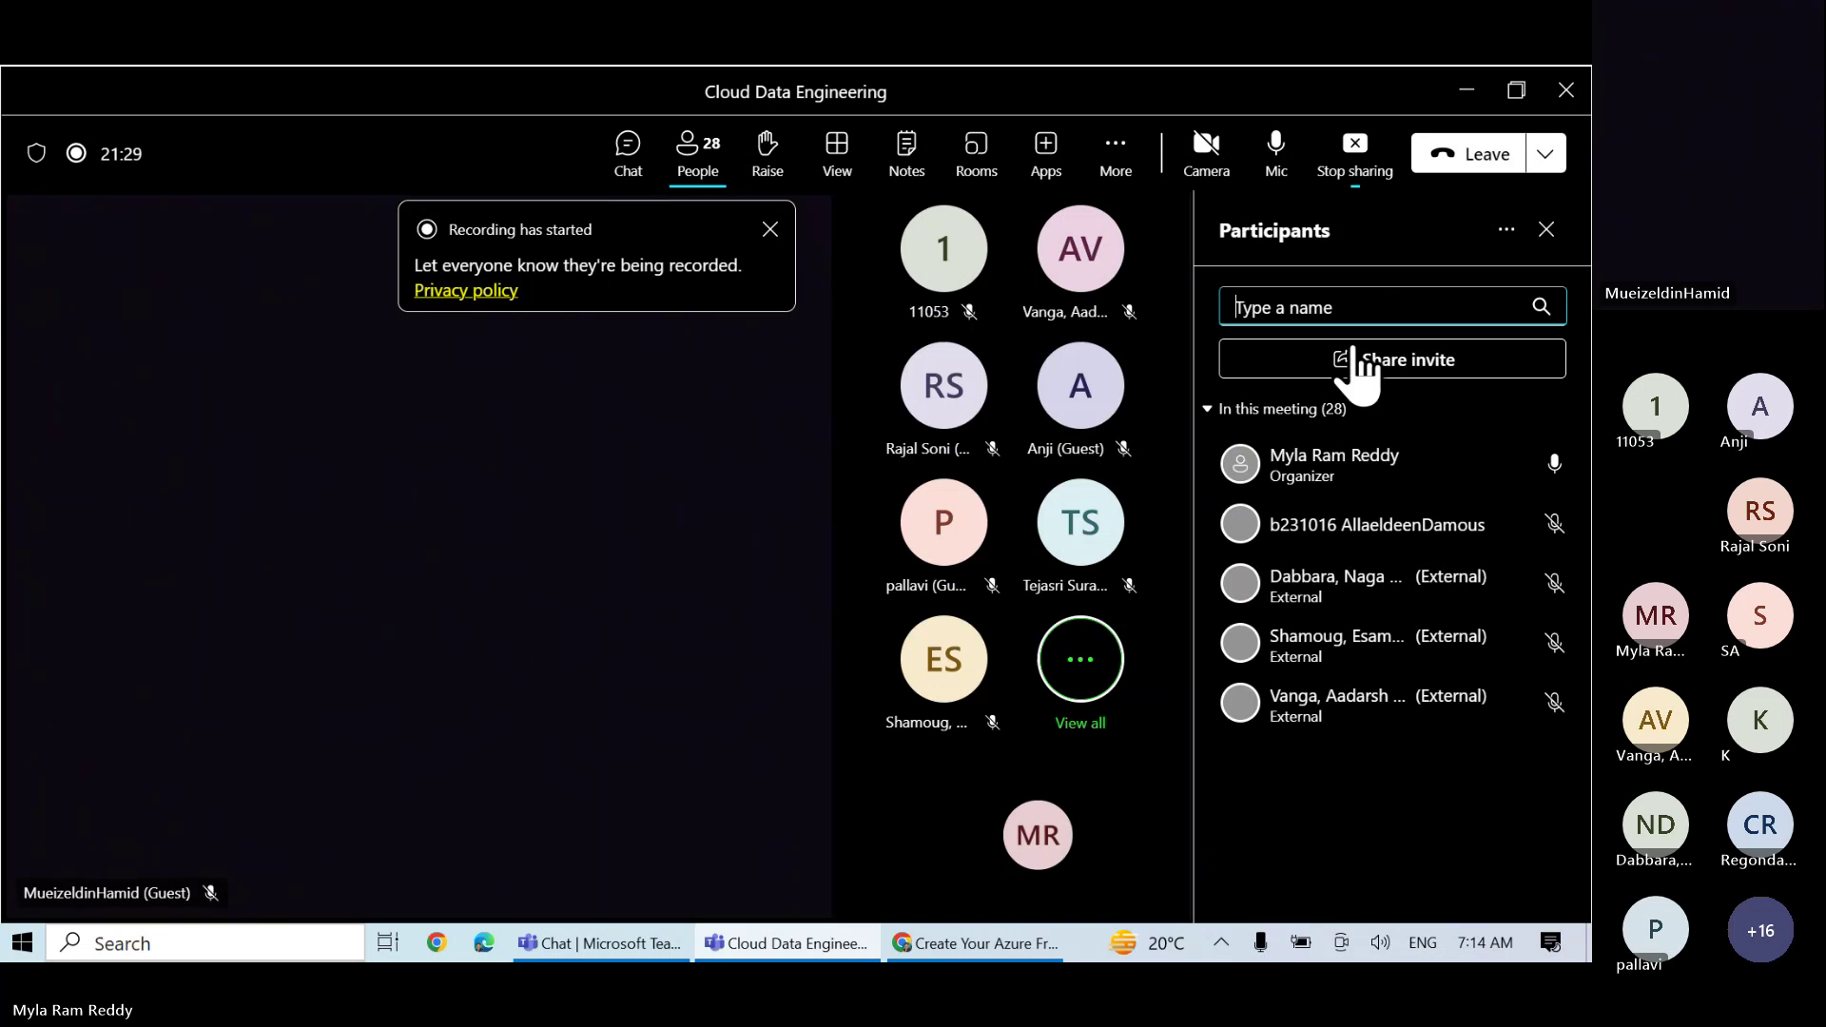
click(1506, 233)
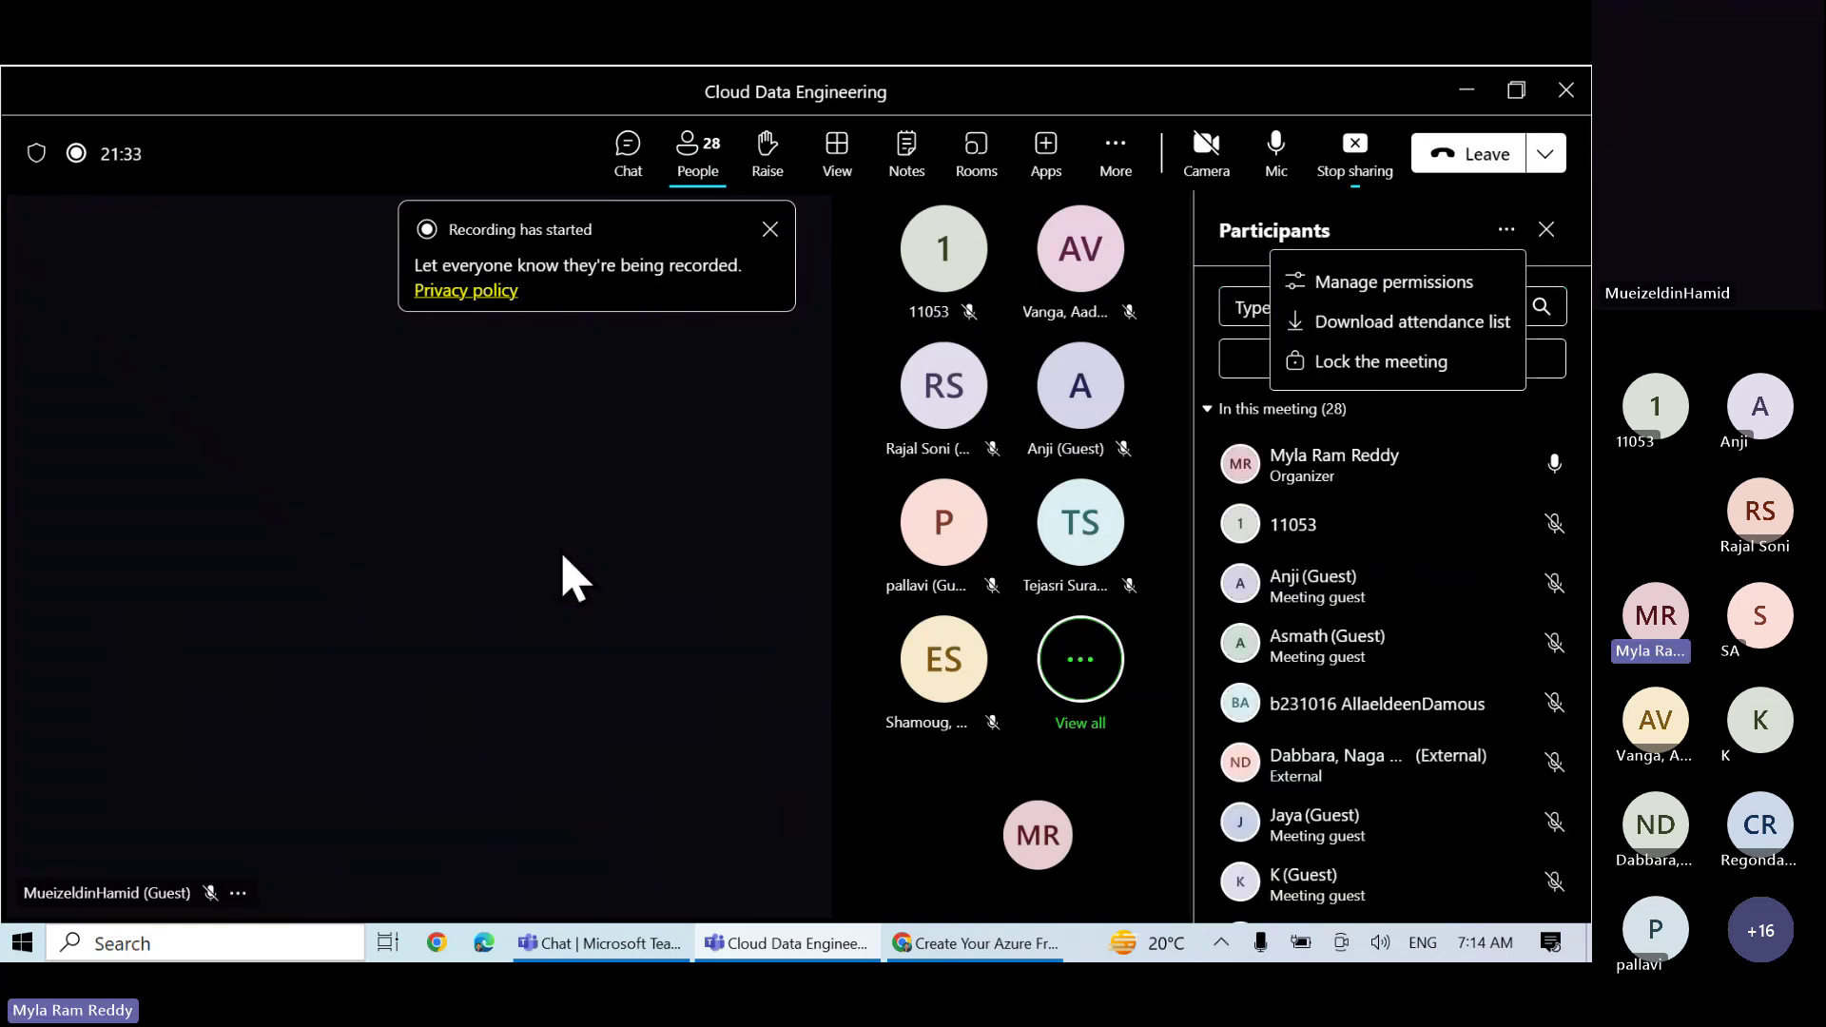
click(976, 943)
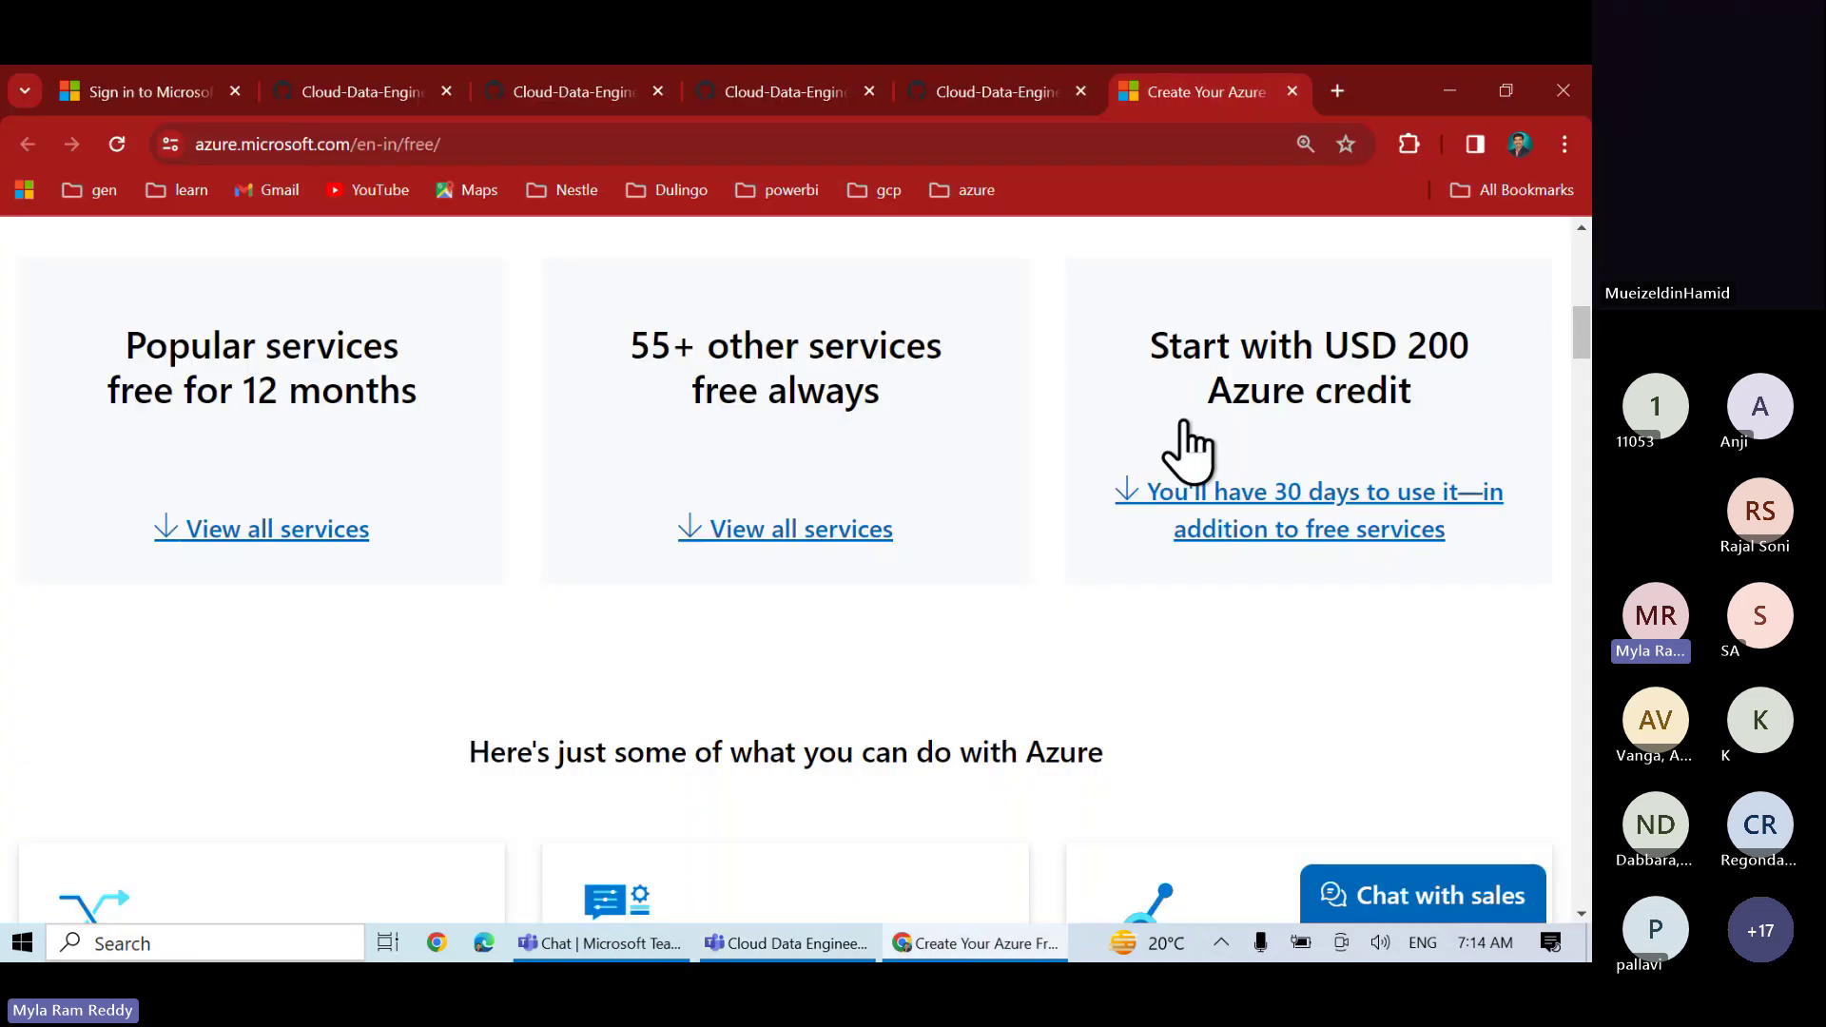
click(999, 92)
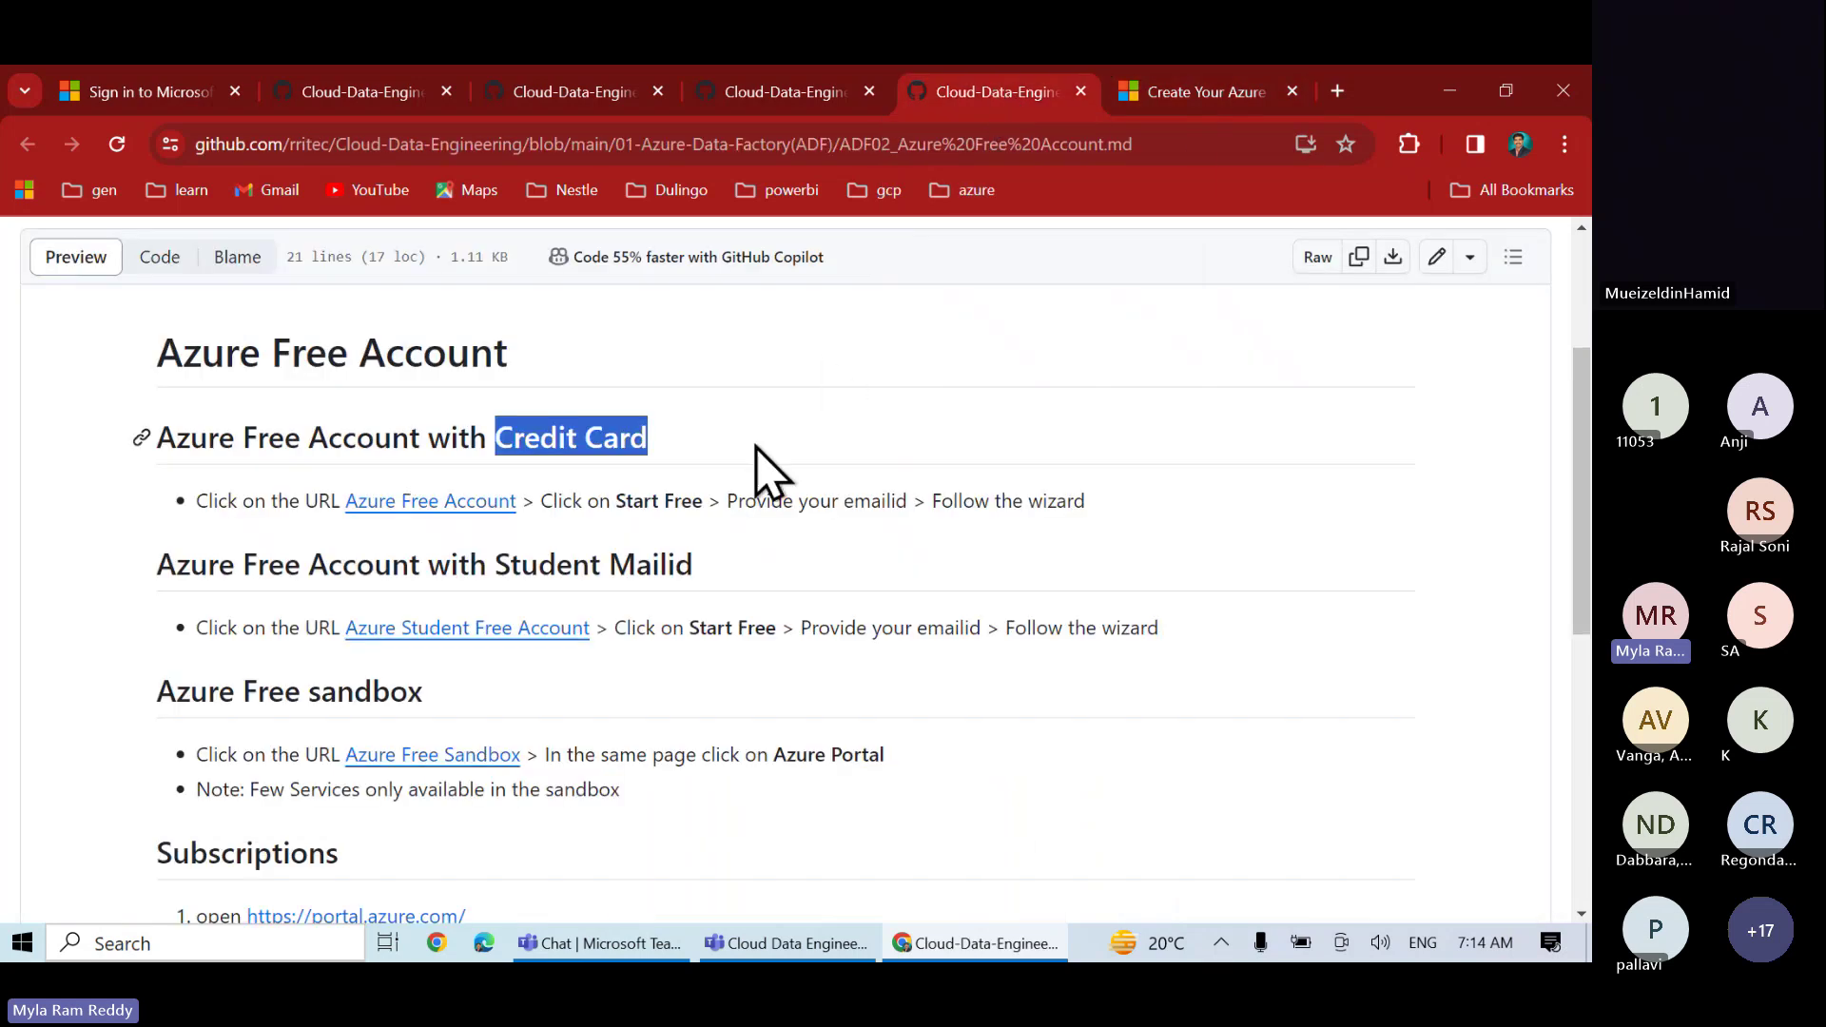
drag(493, 571, 716, 591)
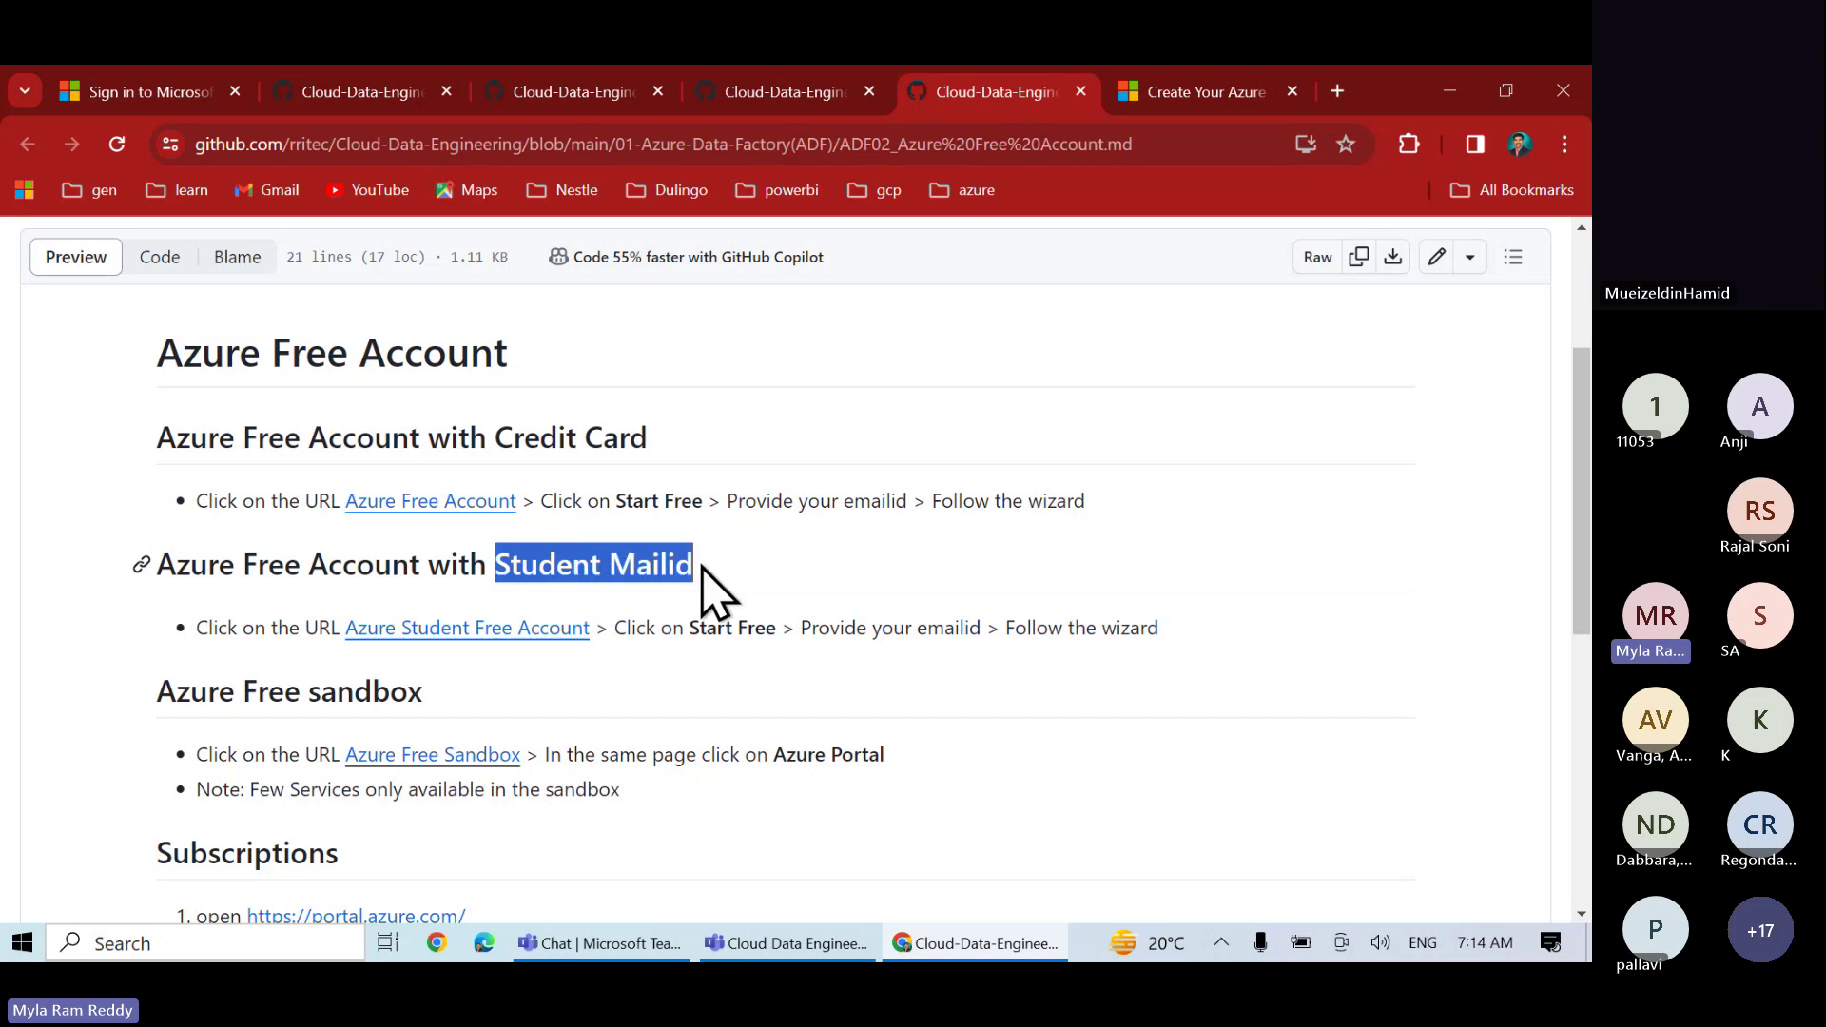
right_click(514, 632)
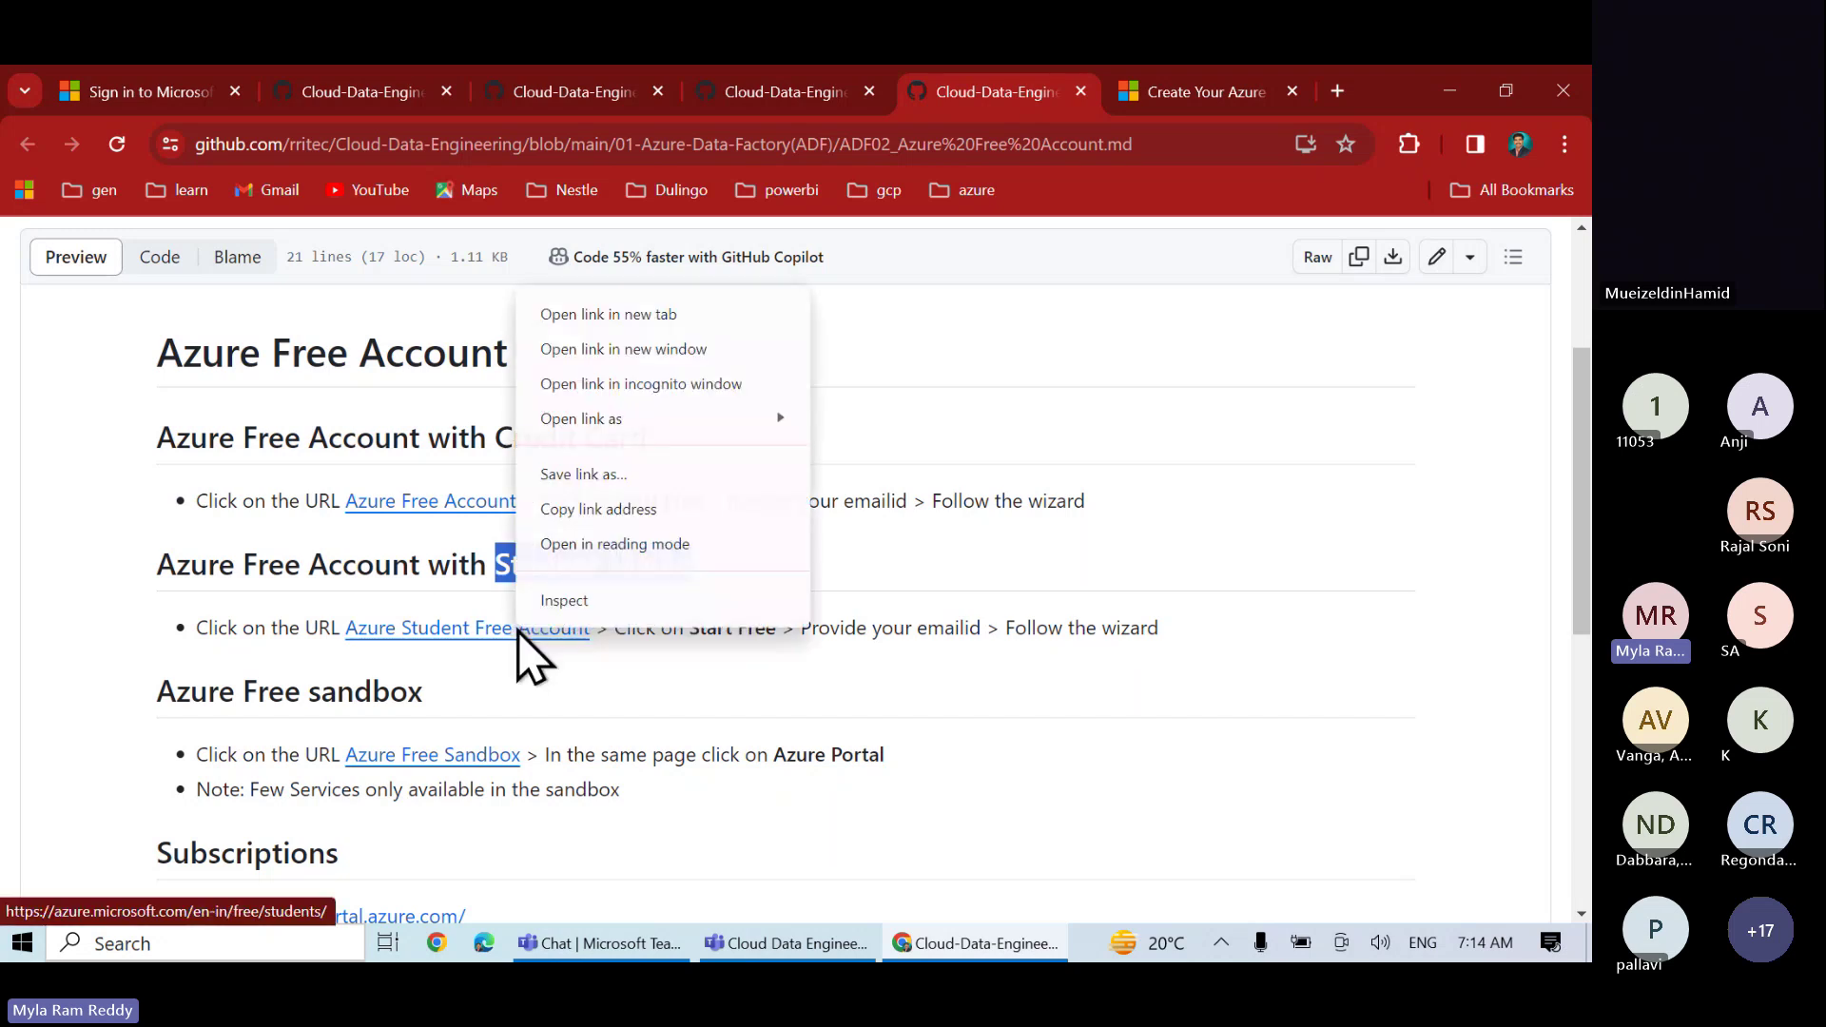
click(633, 318)
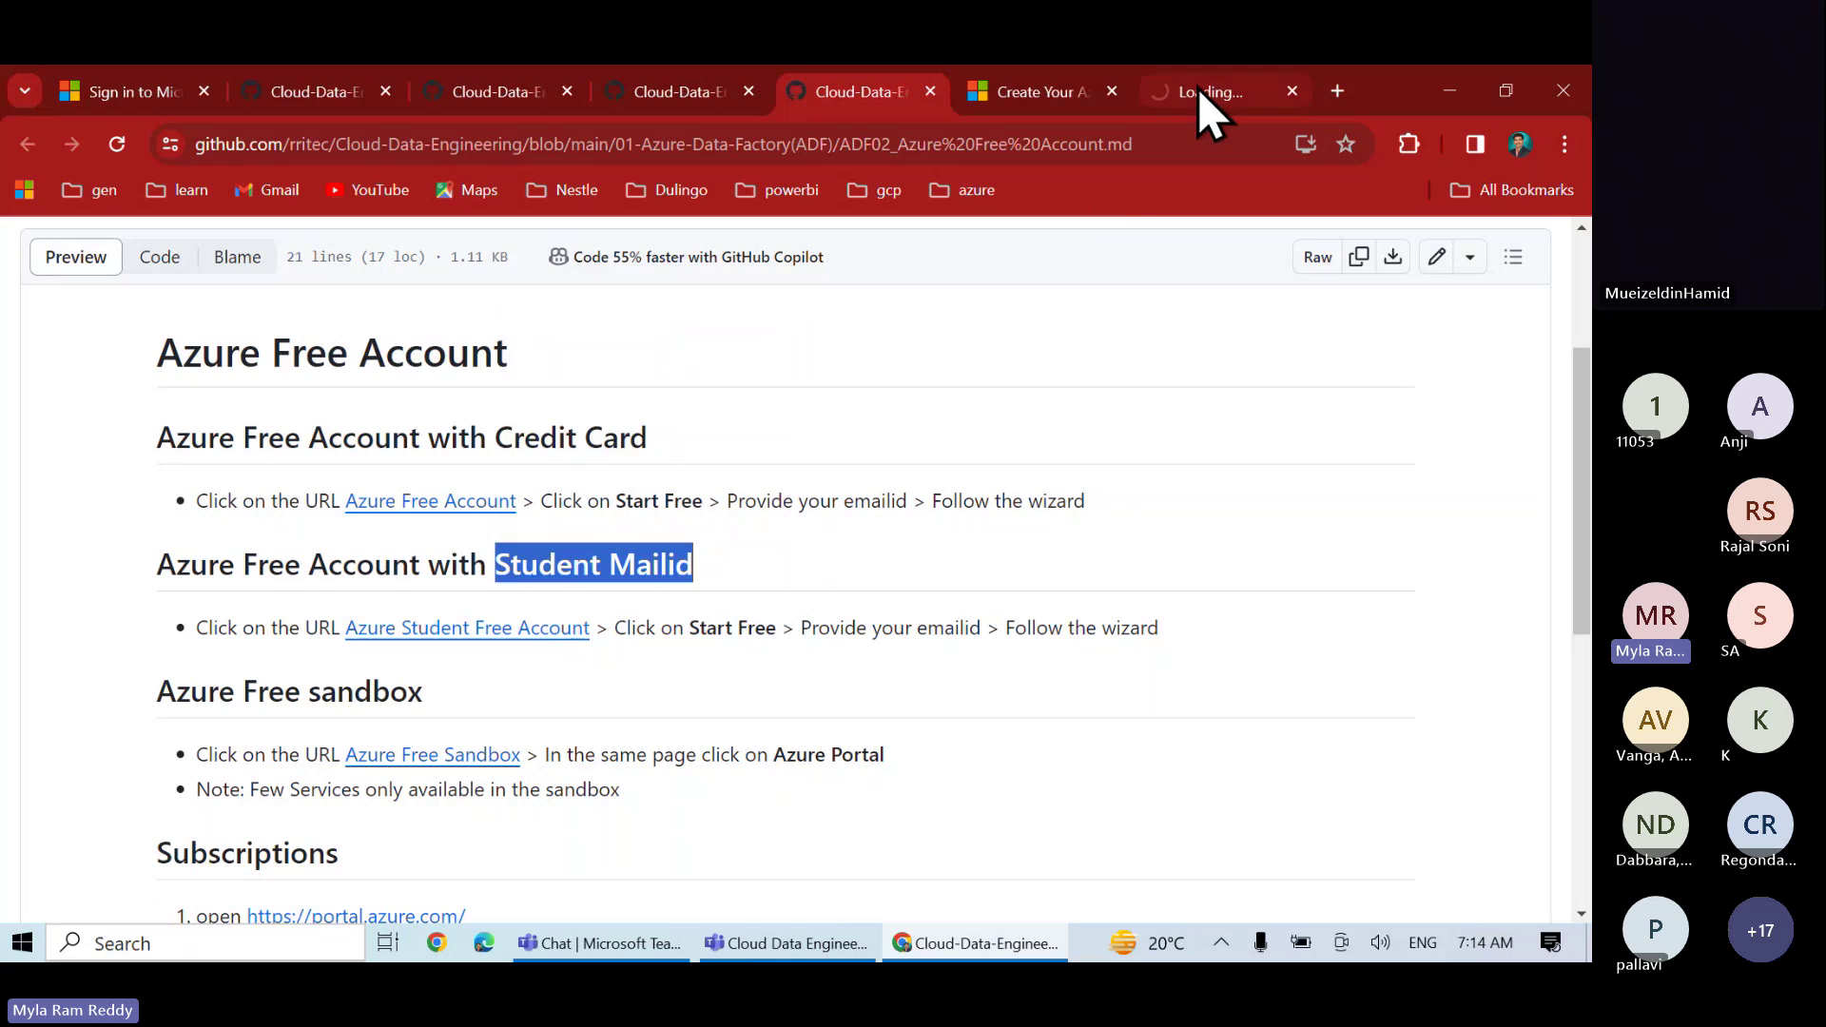
click(1203, 121)
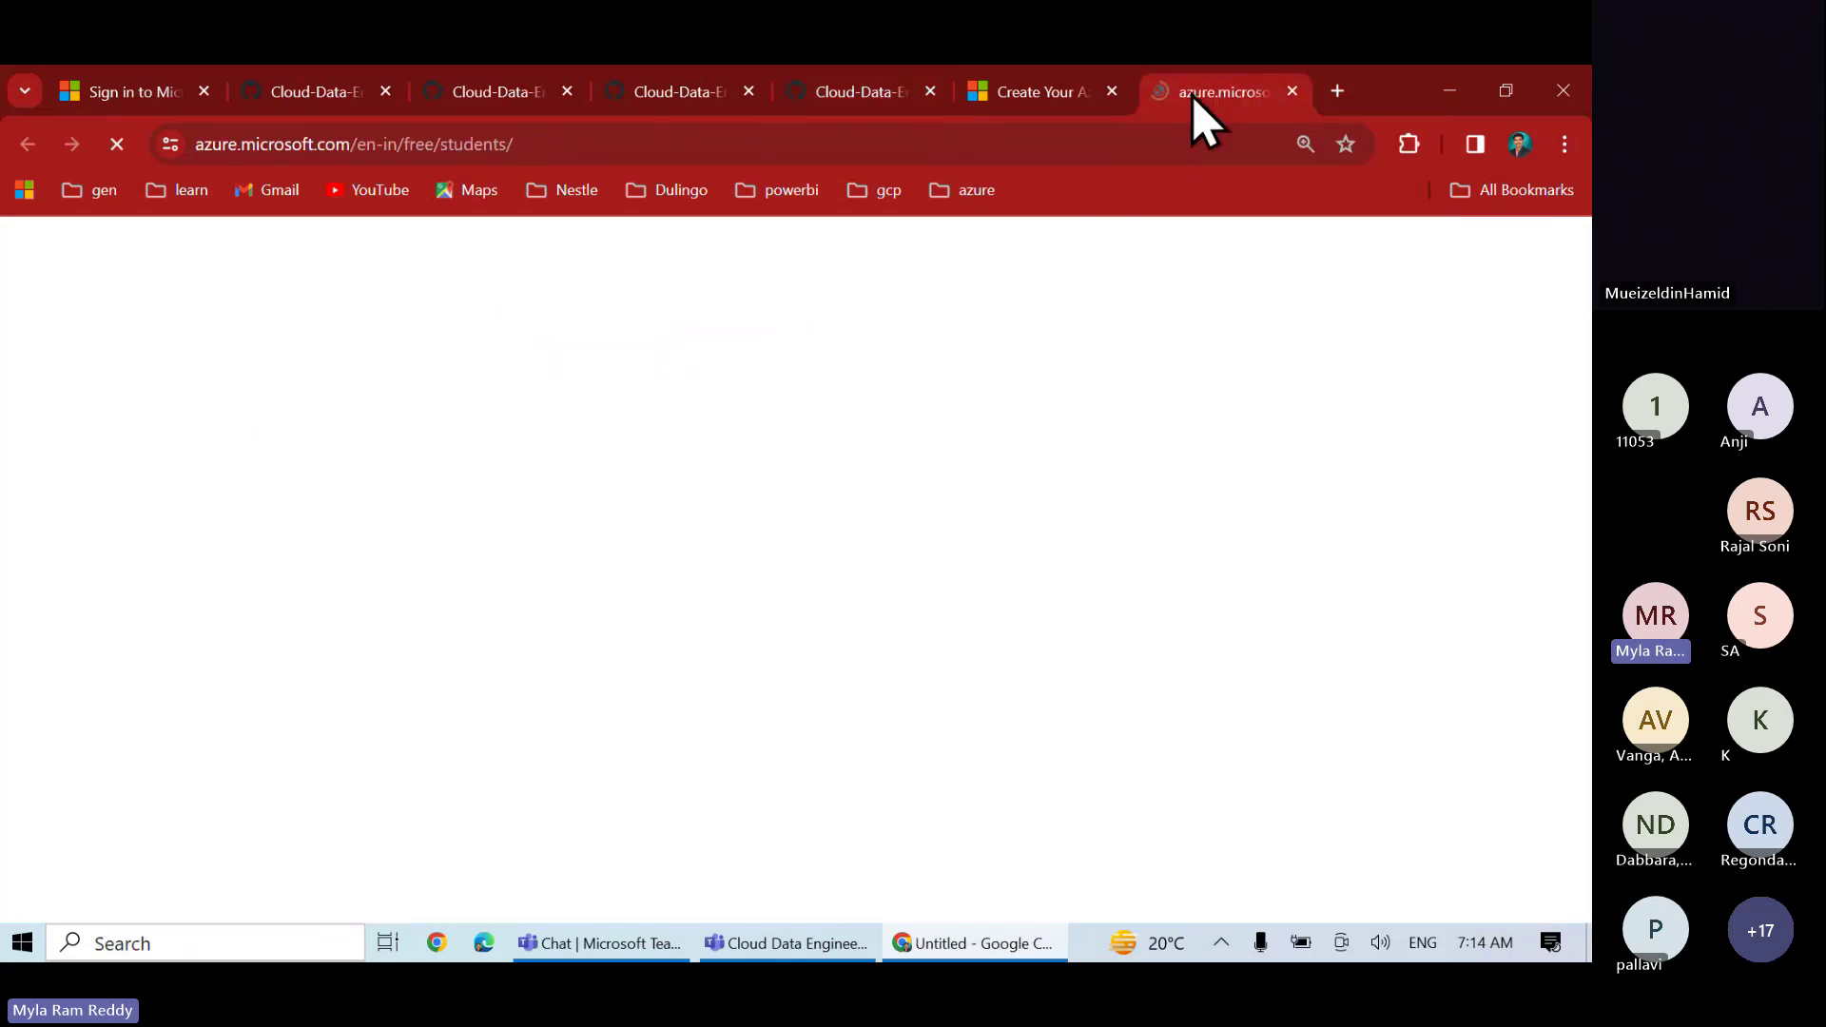
scroll(796, 600, down, 1)
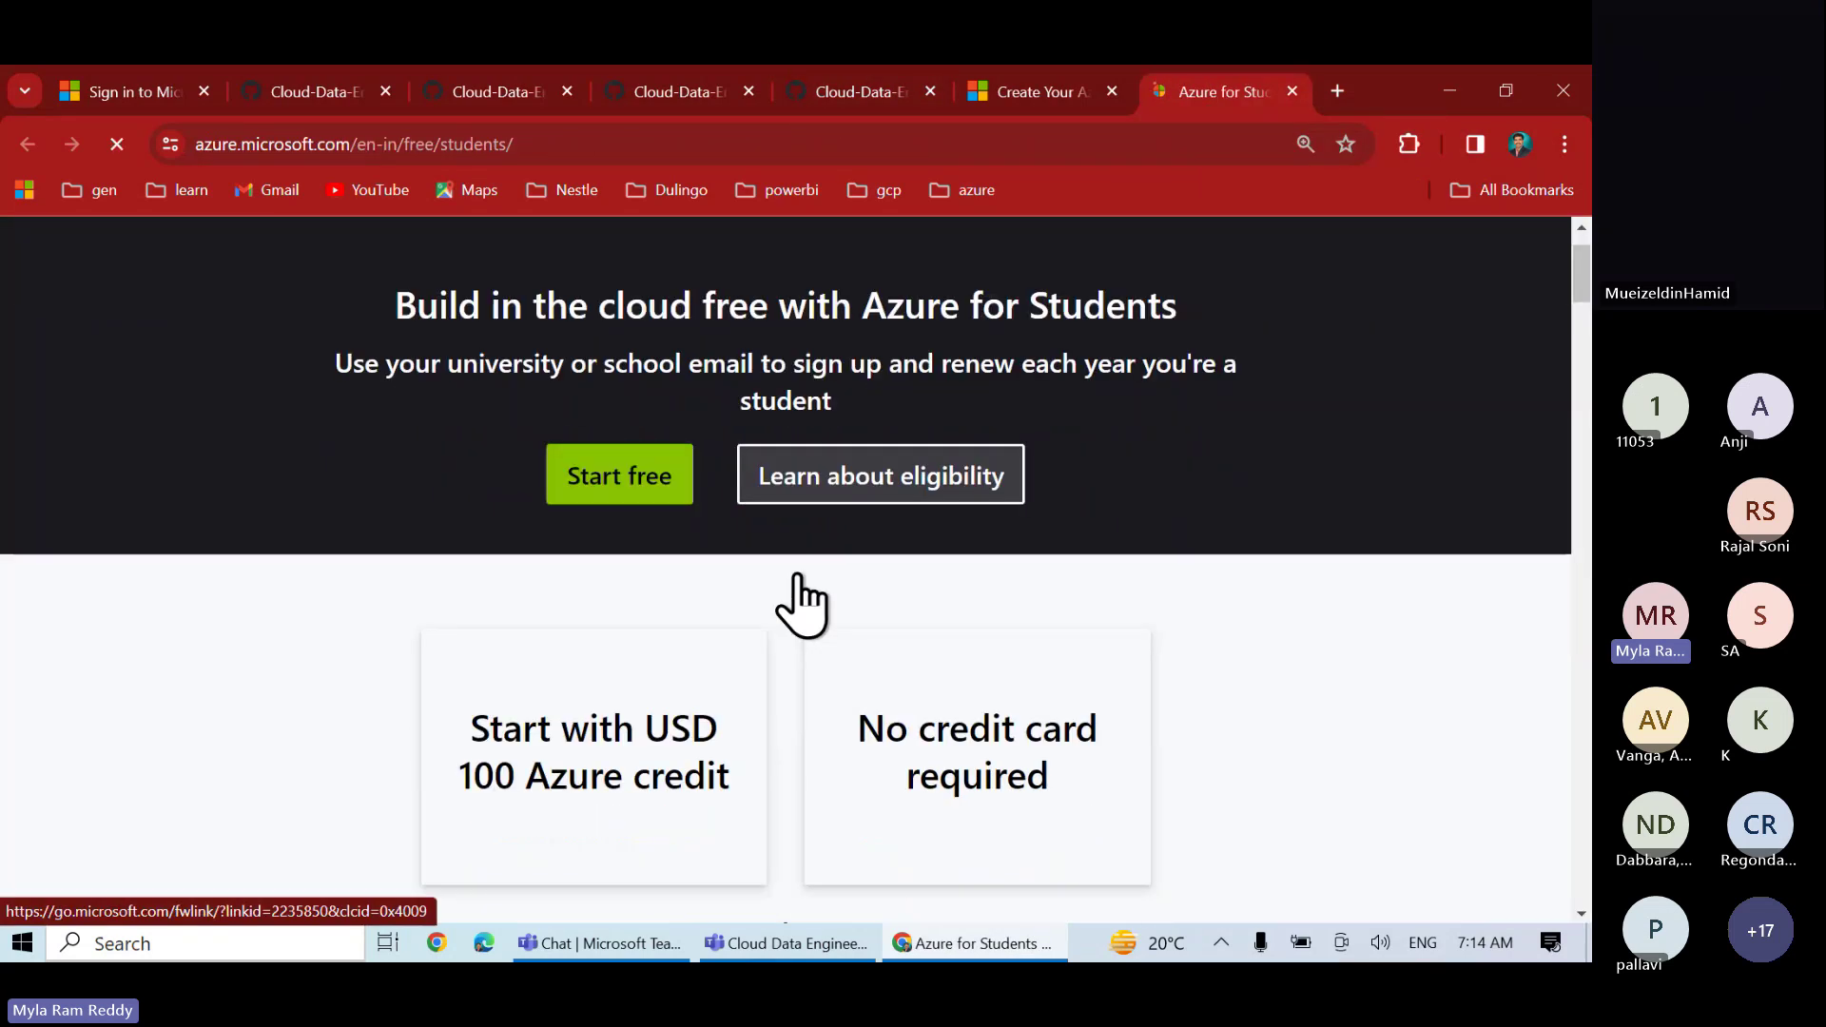
scroll(799, 599, down, 3)
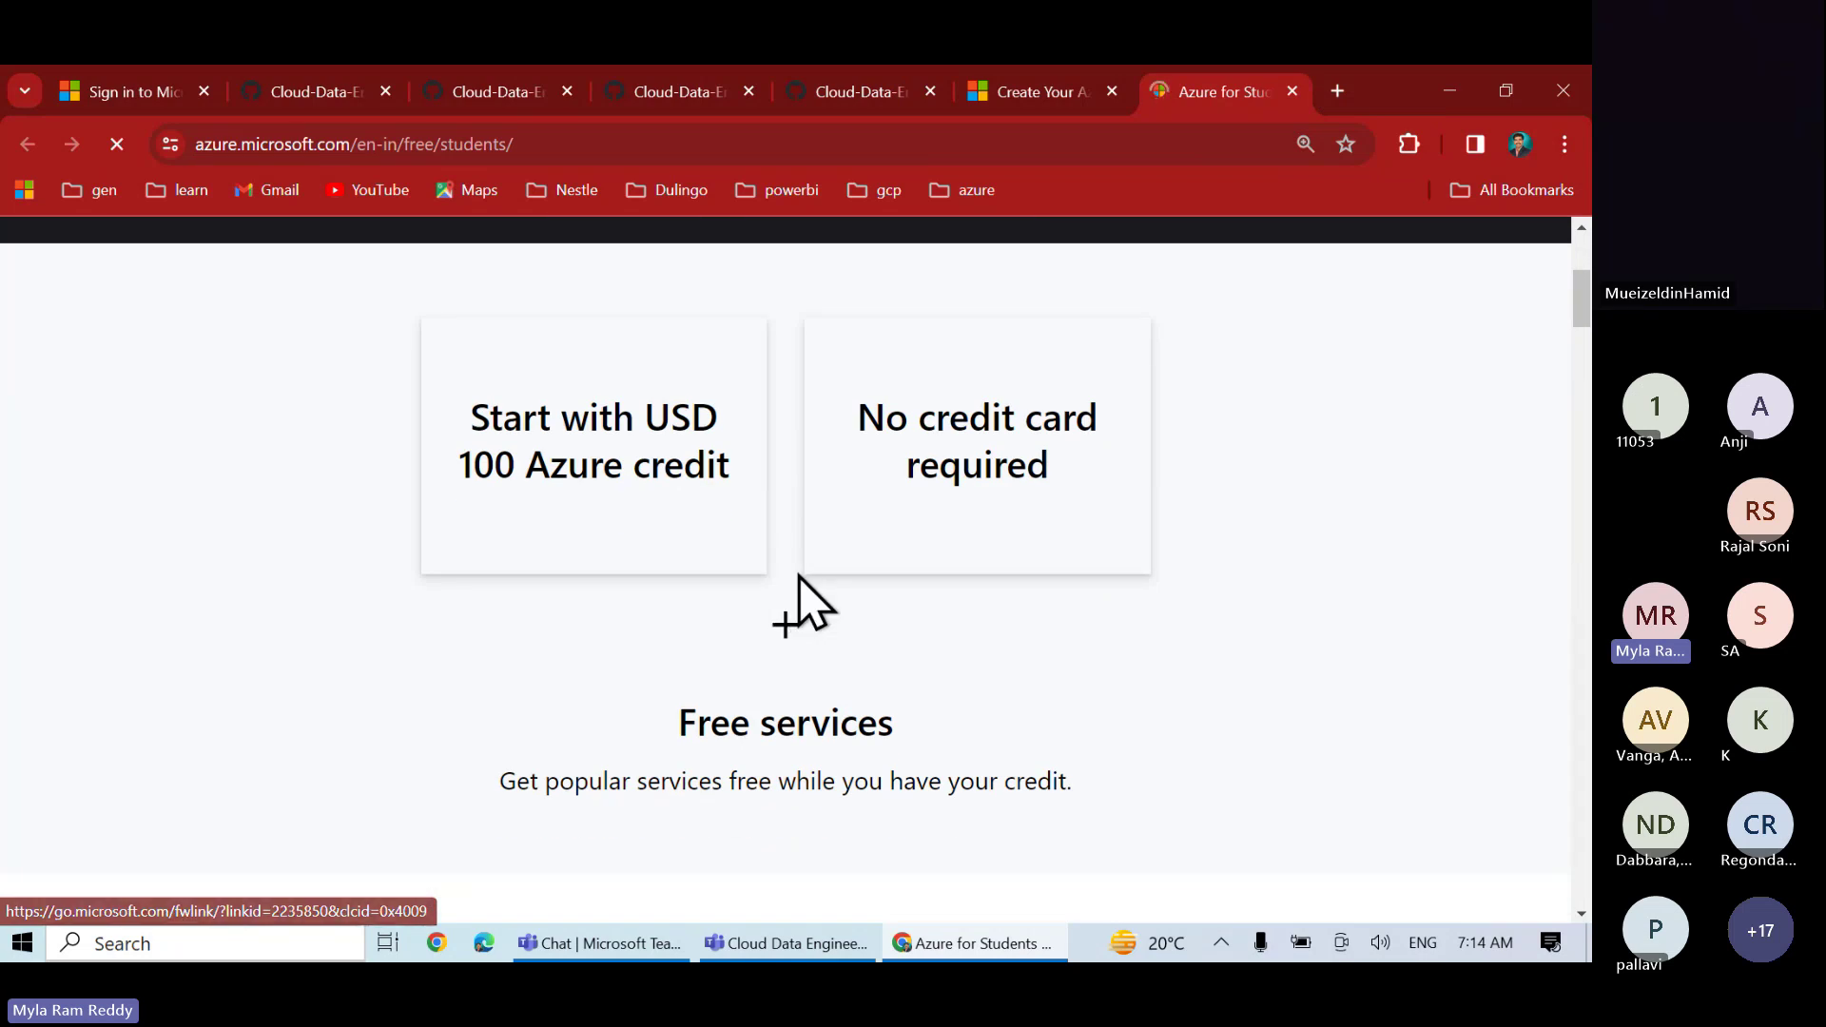
key(ctrl+2)
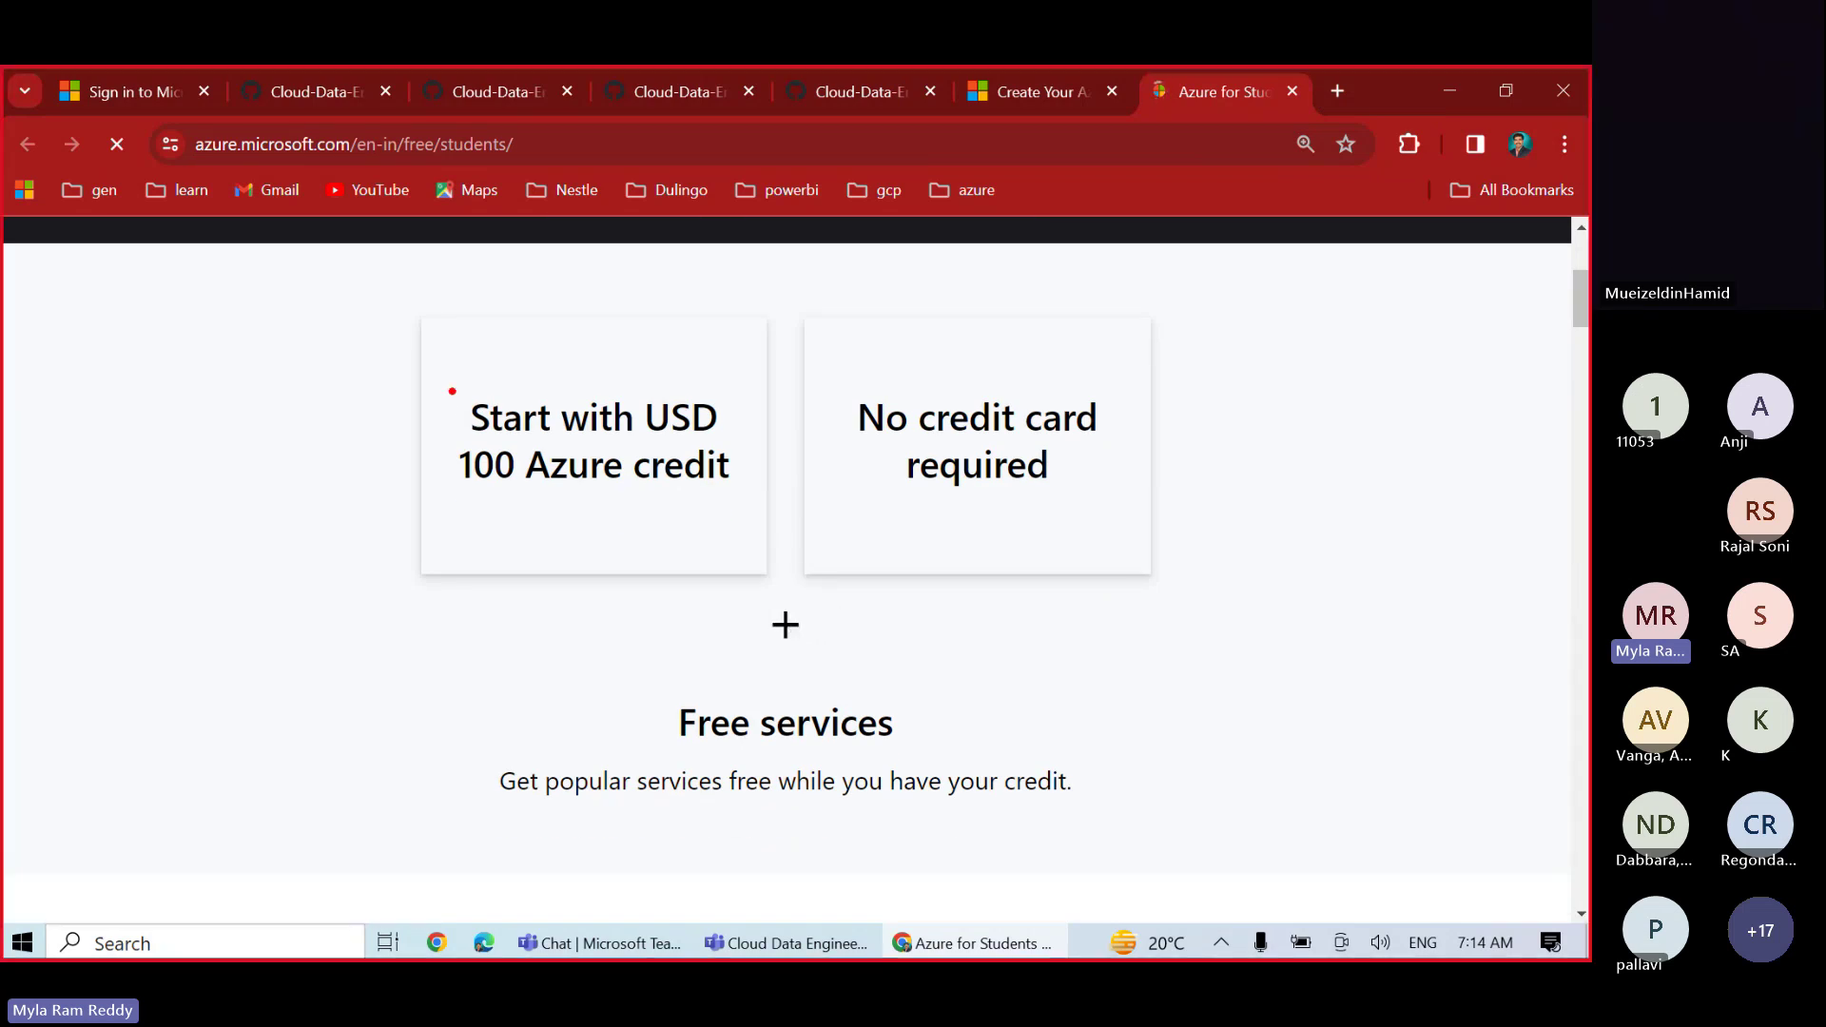
mouse_move(453, 391)
mouse_down()
mouse_move(567, 461)
mouse_move(739, 520)
mouse_up()
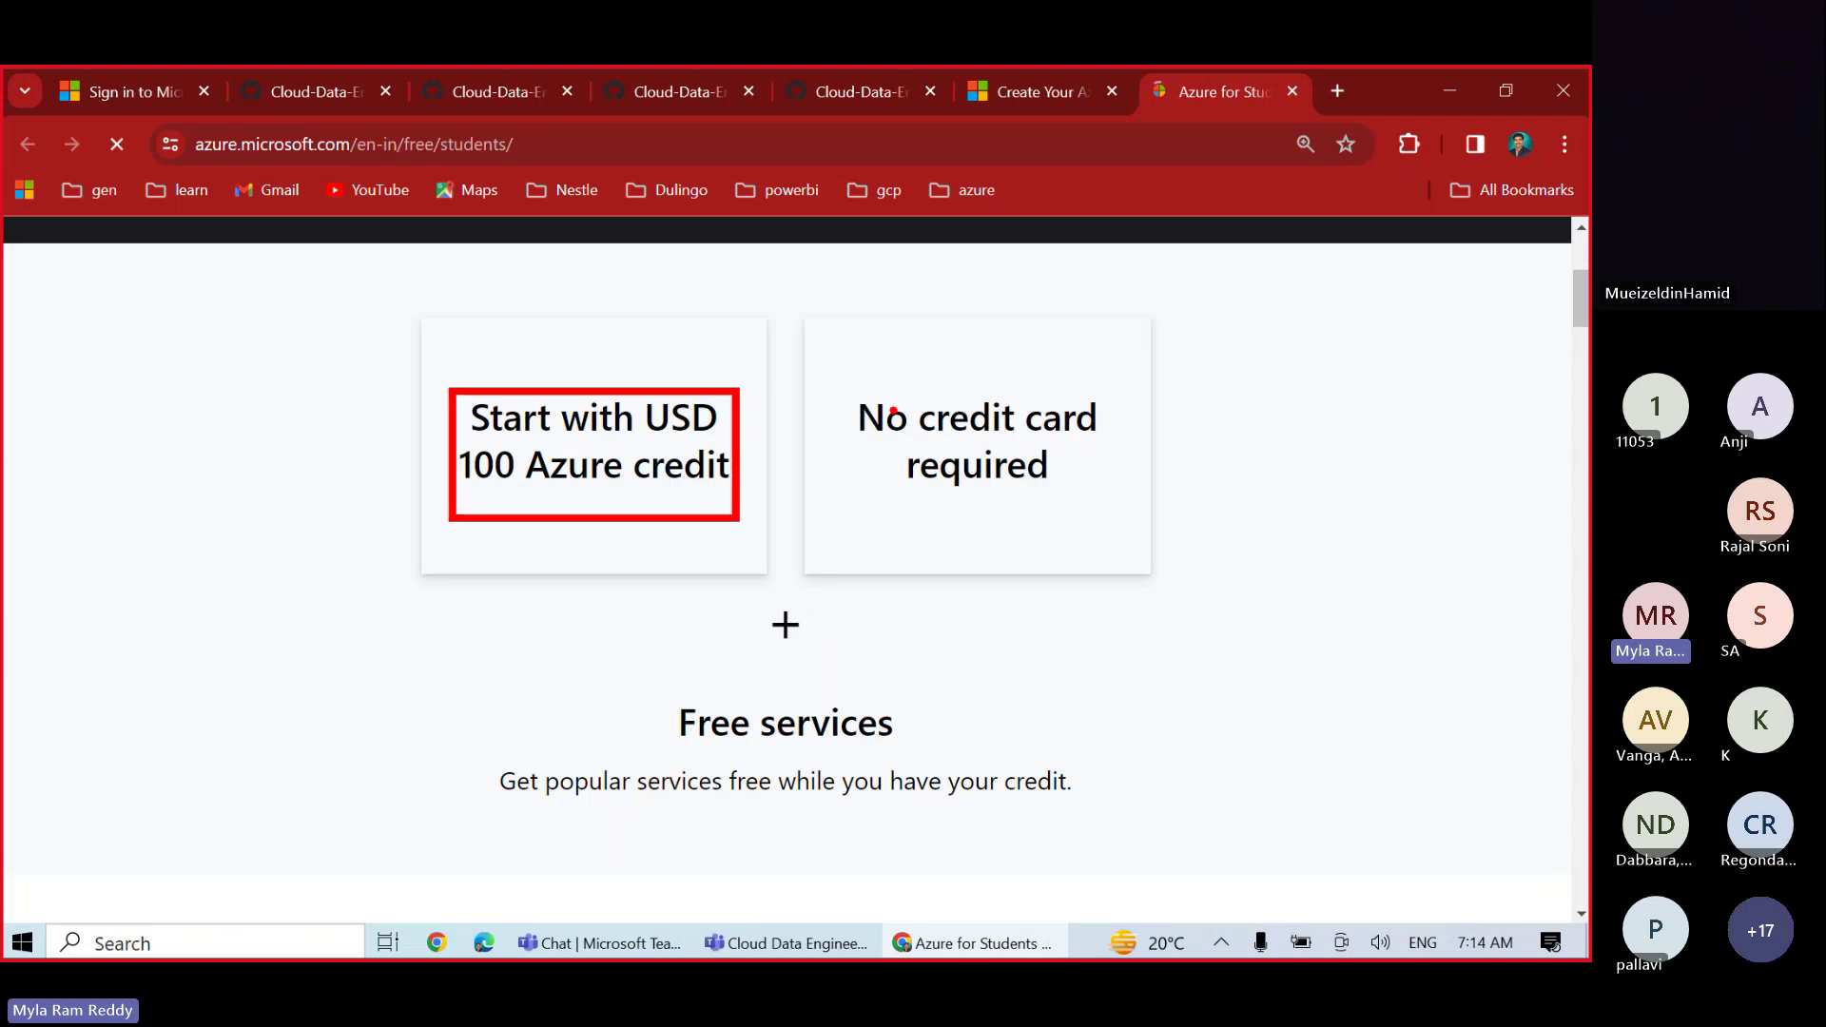
drag(838, 398, 1120, 522)
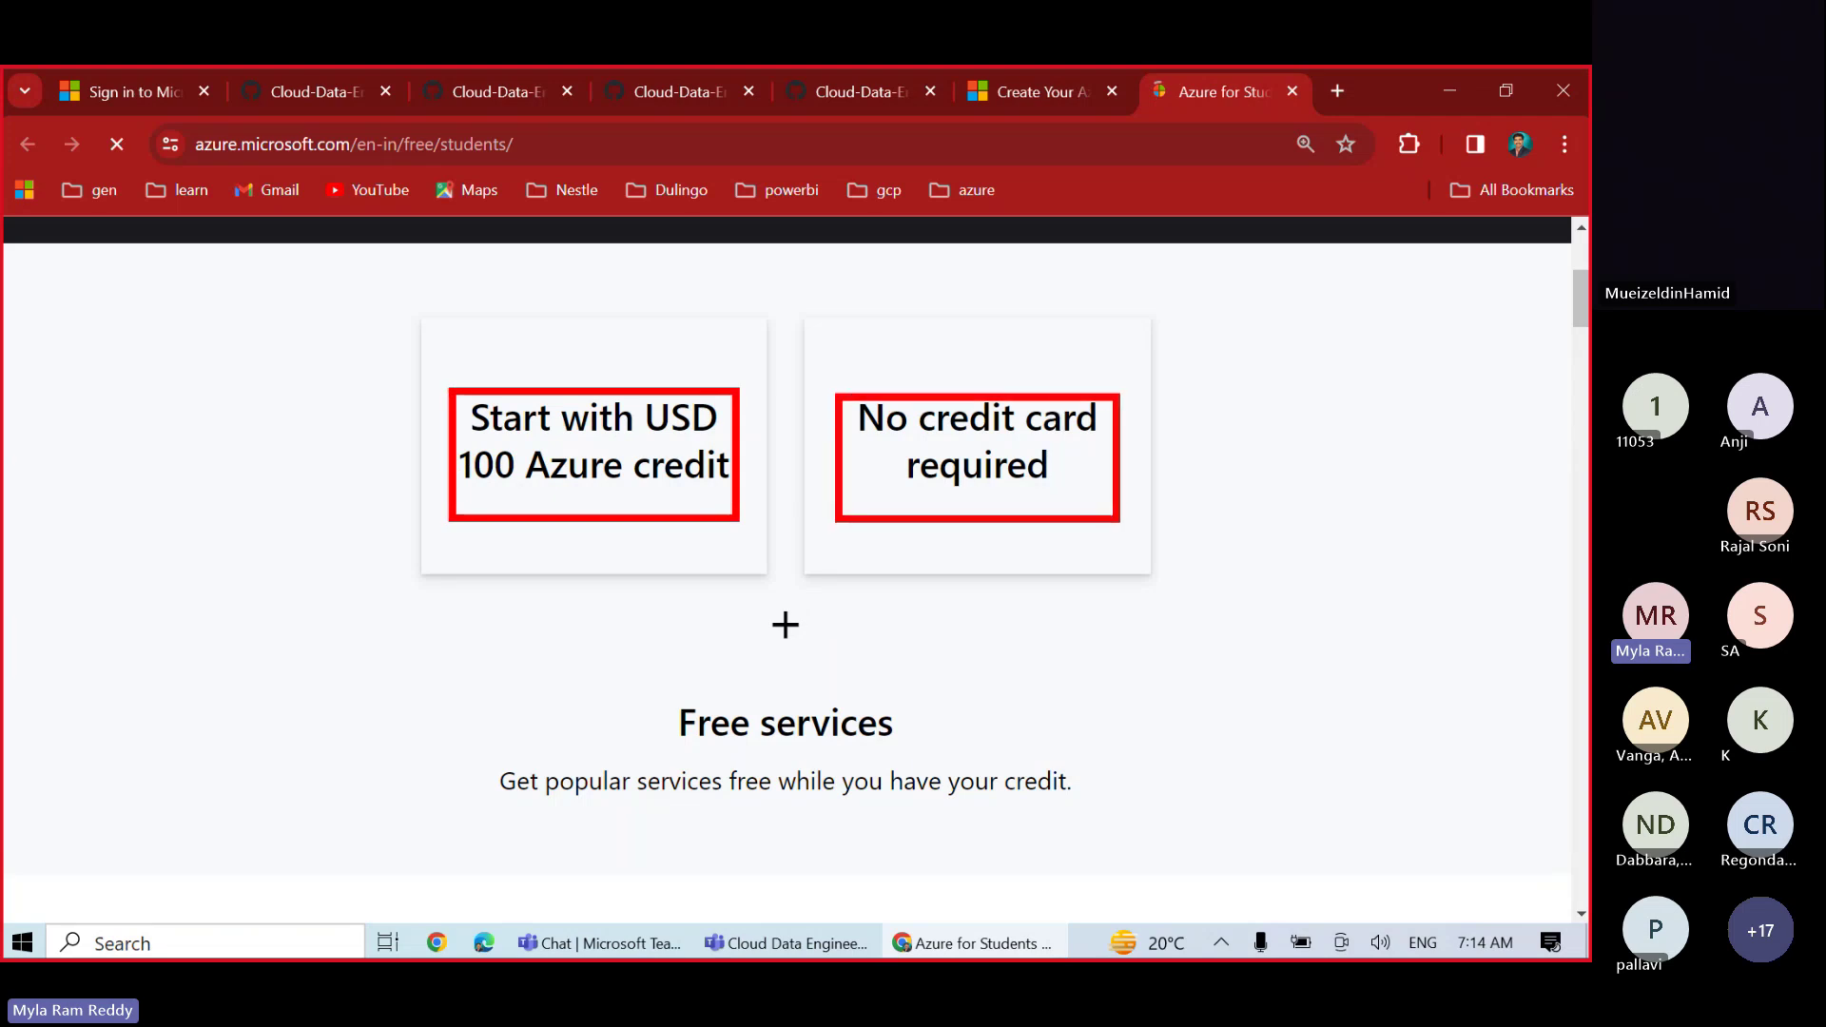
mouse_move(485, 662)
mouse_down()
mouse_move(640, 740)
mouse_move(885, 804)
mouse_move(1068, 812)
mouse_up()
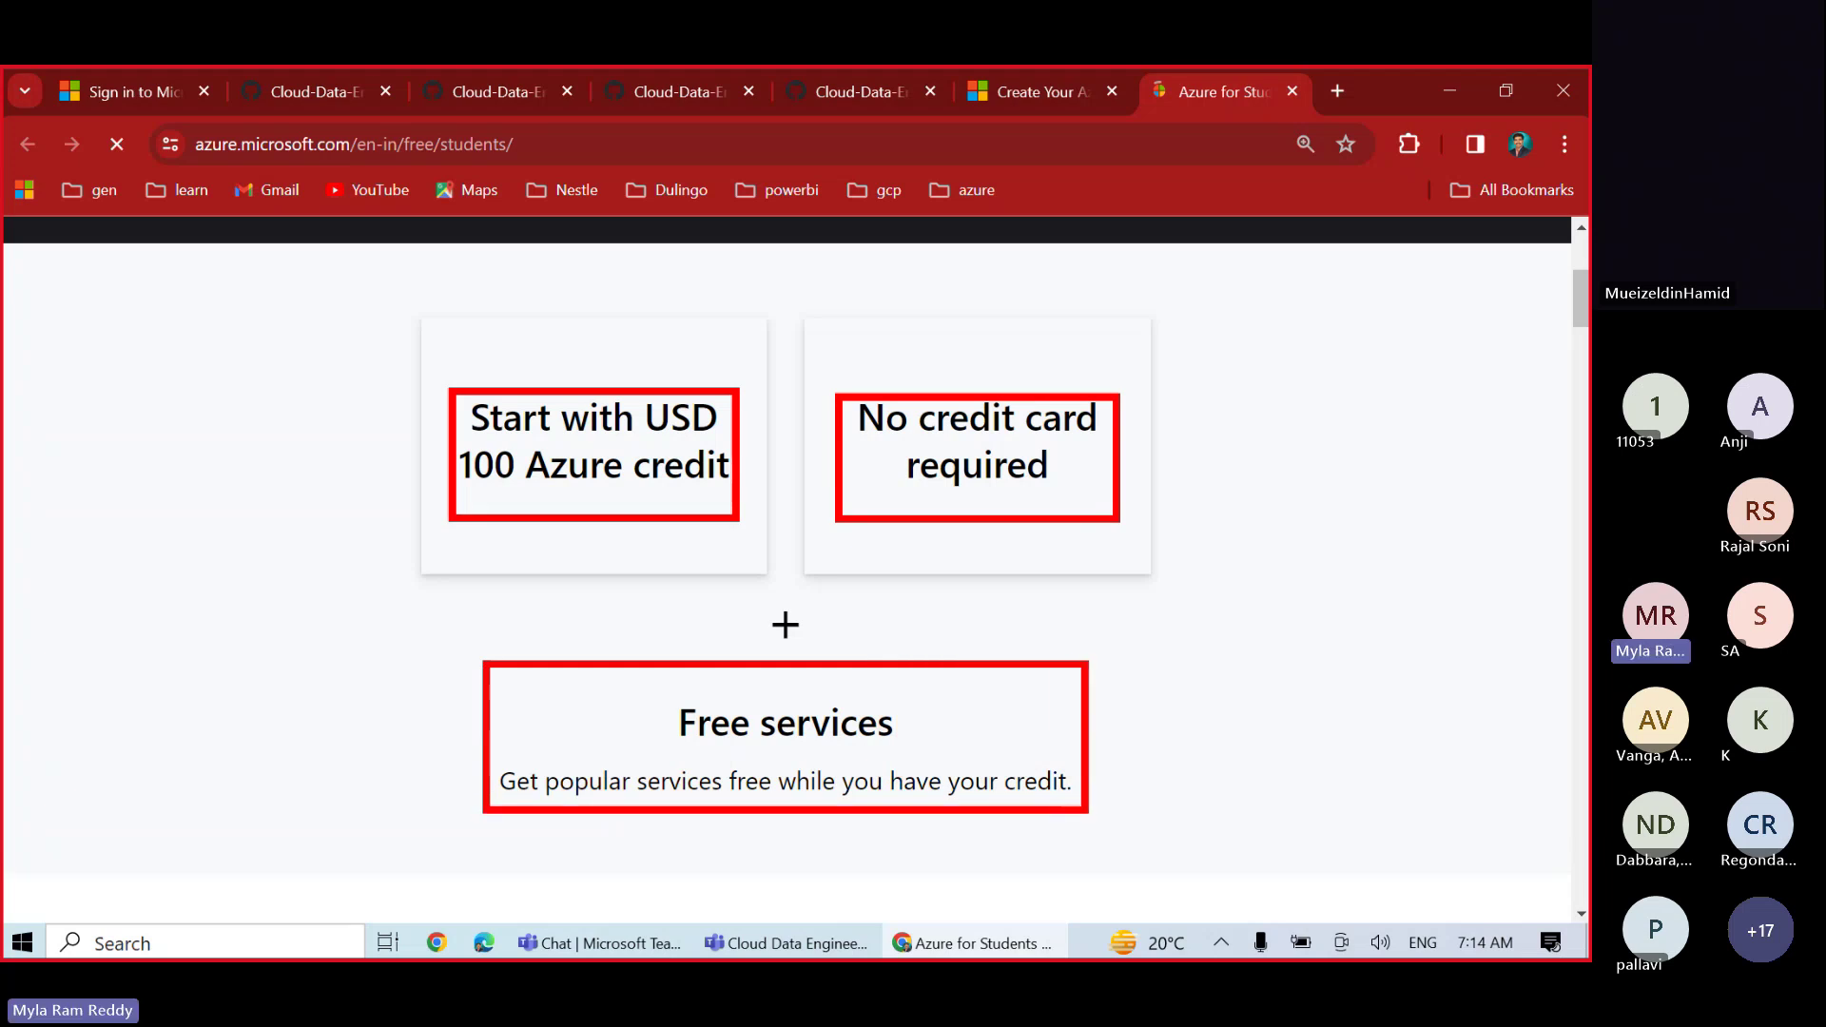
key(Escape)
scroll(1103, 837, down, 4)
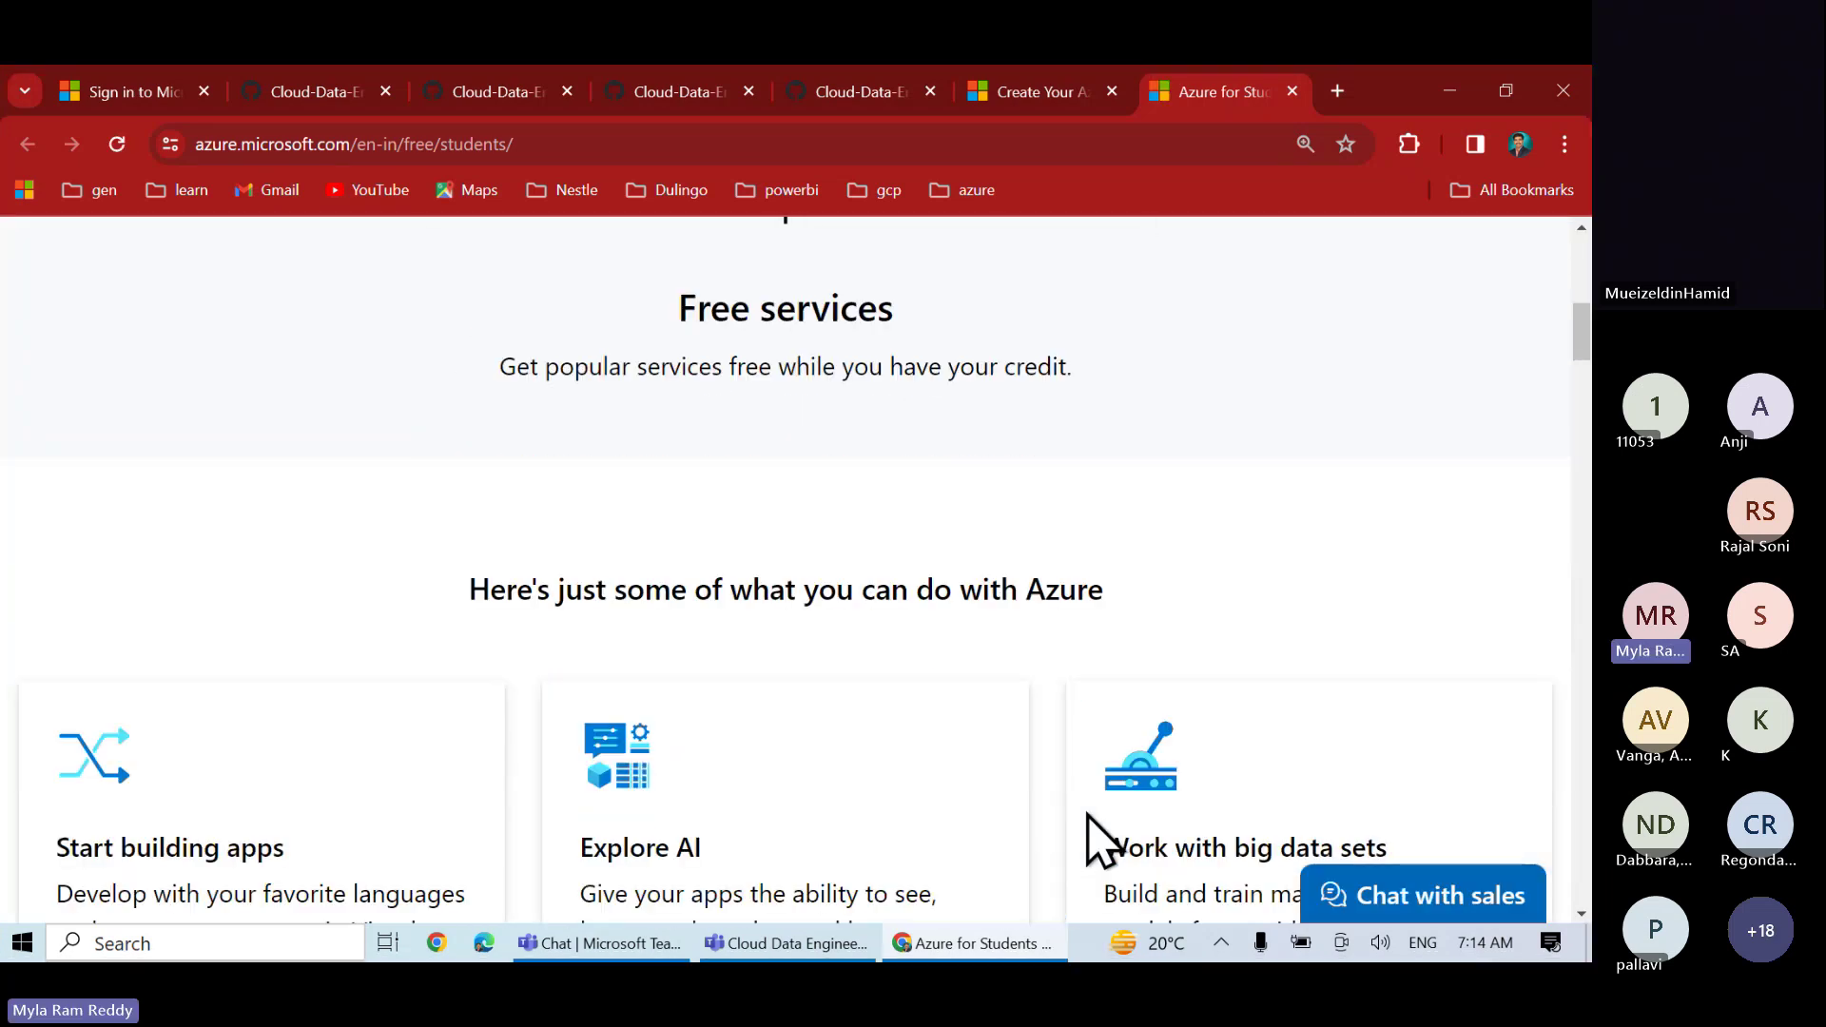
scroll(1090, 816, up, 8)
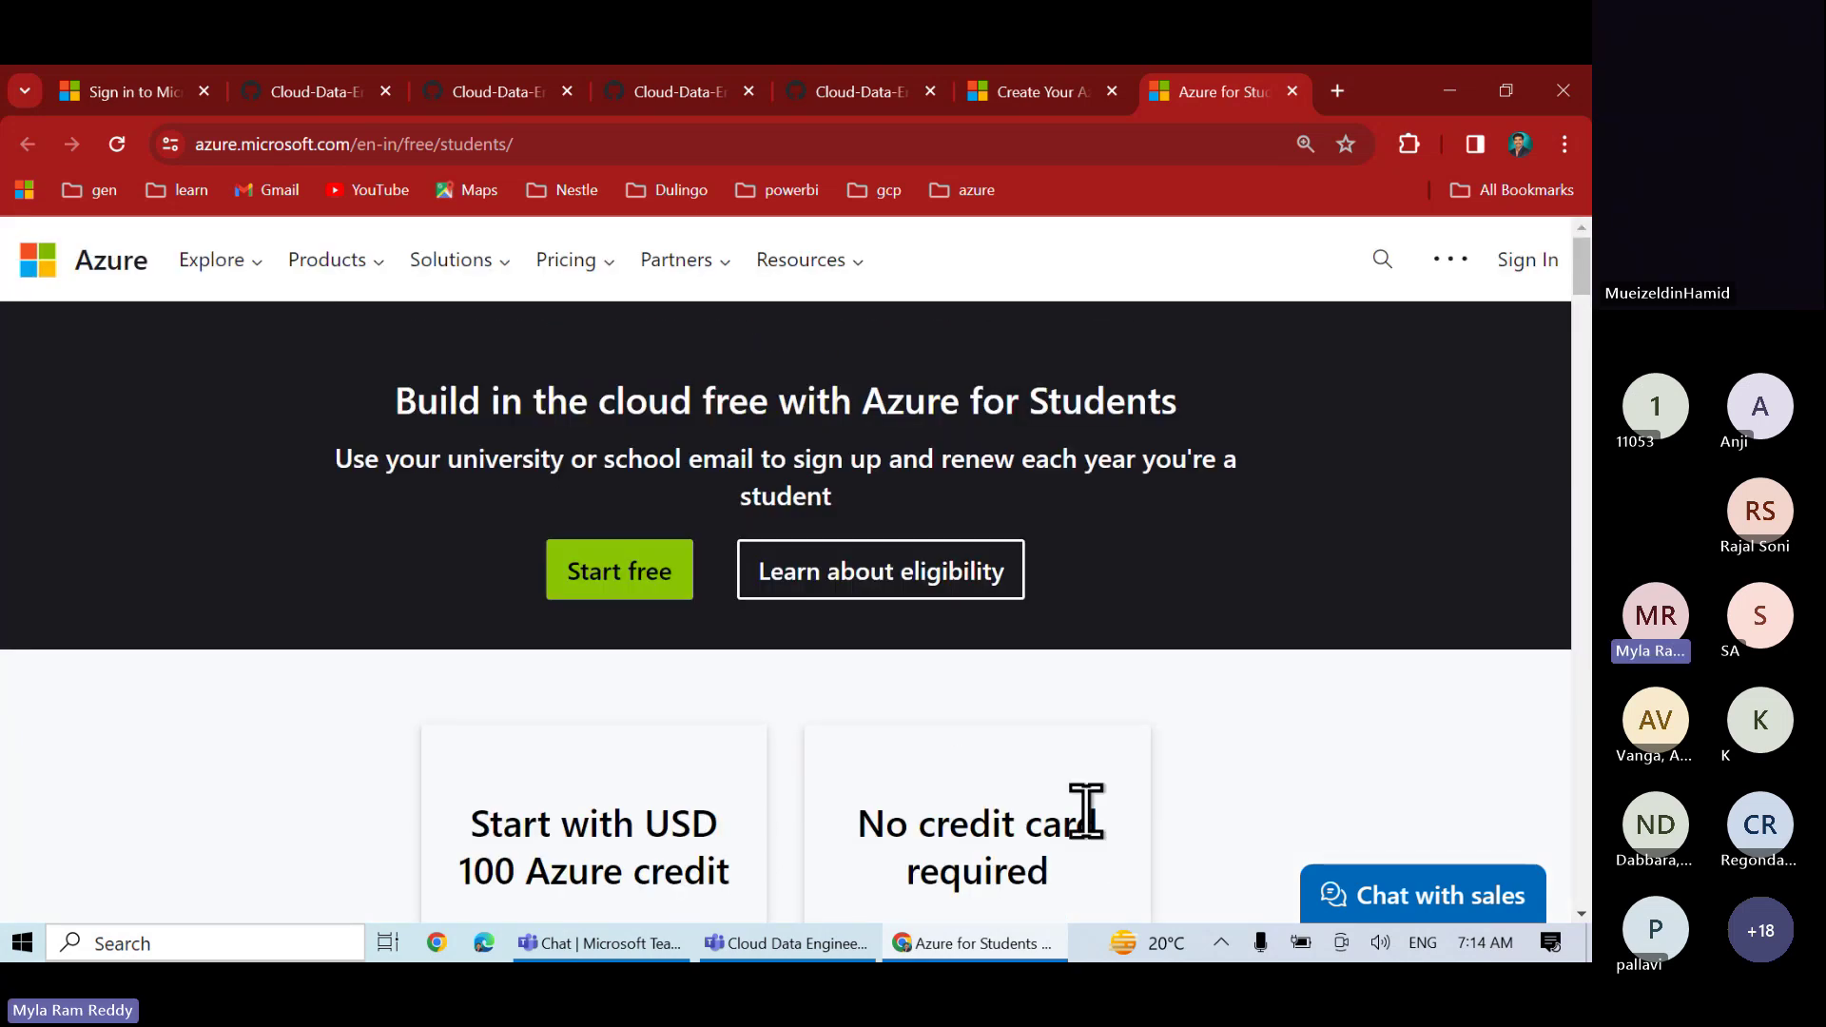
scroll(1086, 811, down, 10)
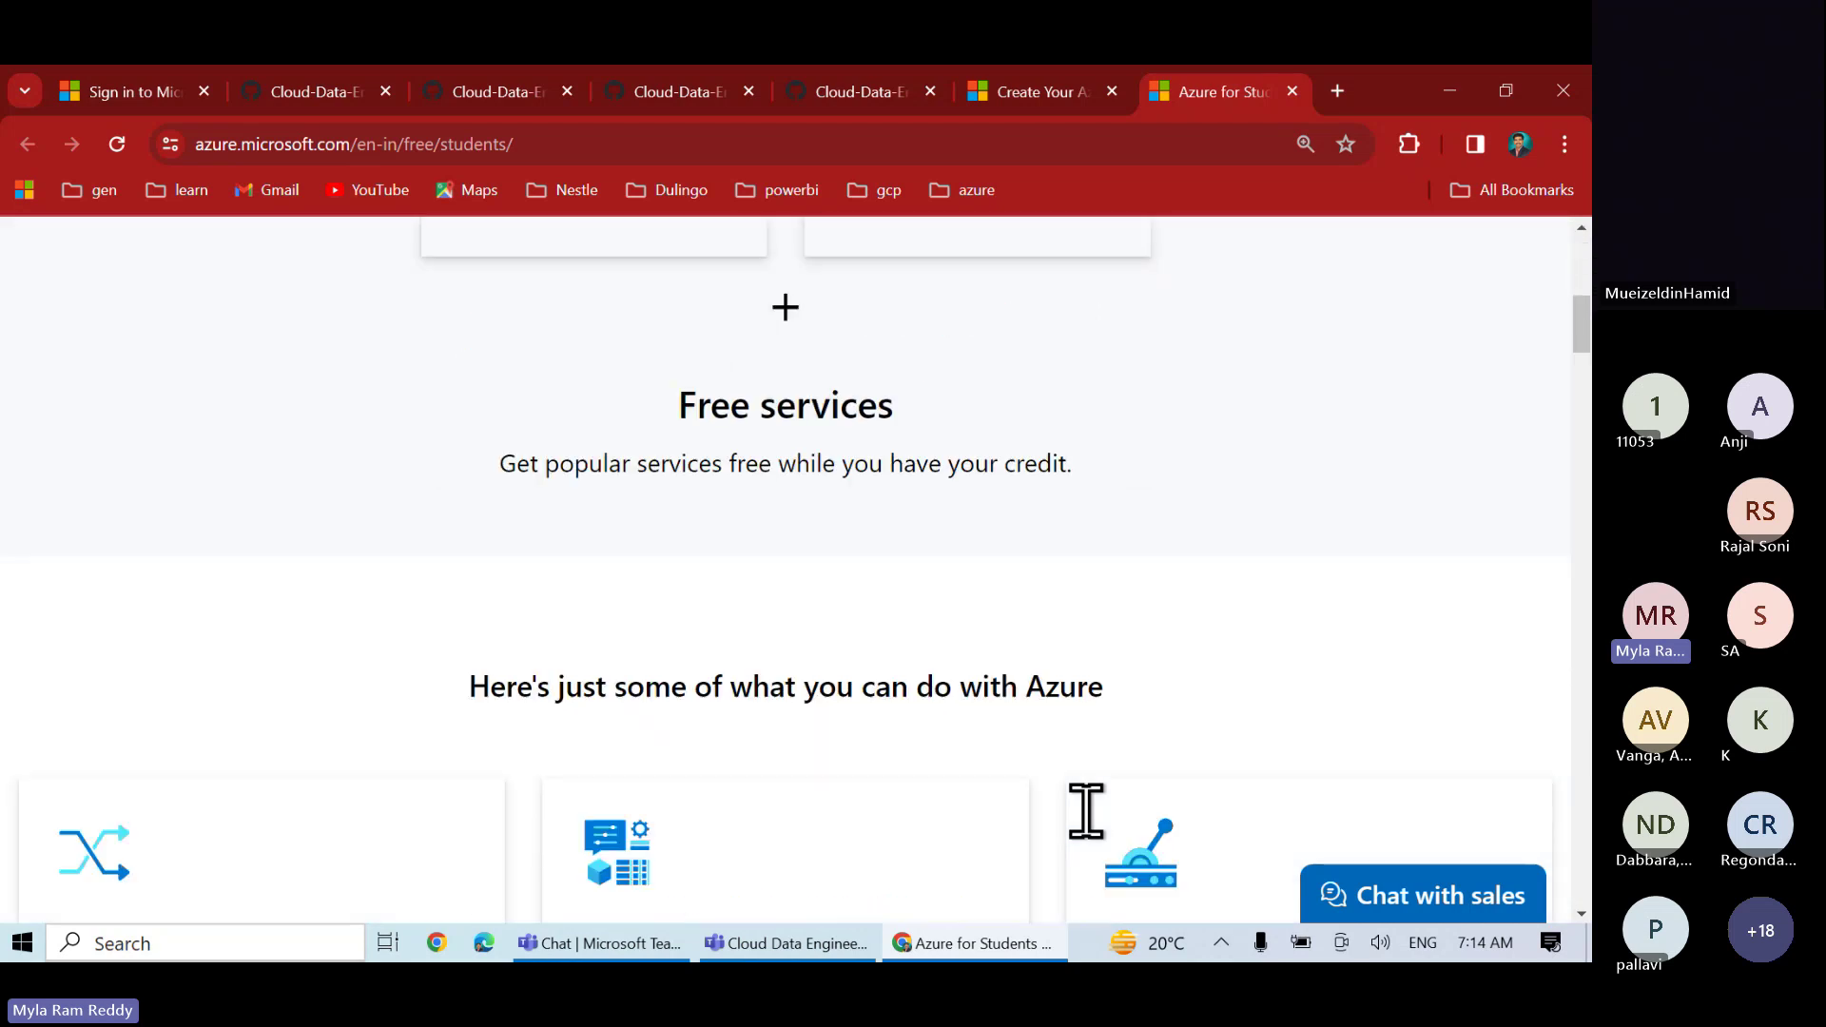
scroll(1085, 811, down, 5)
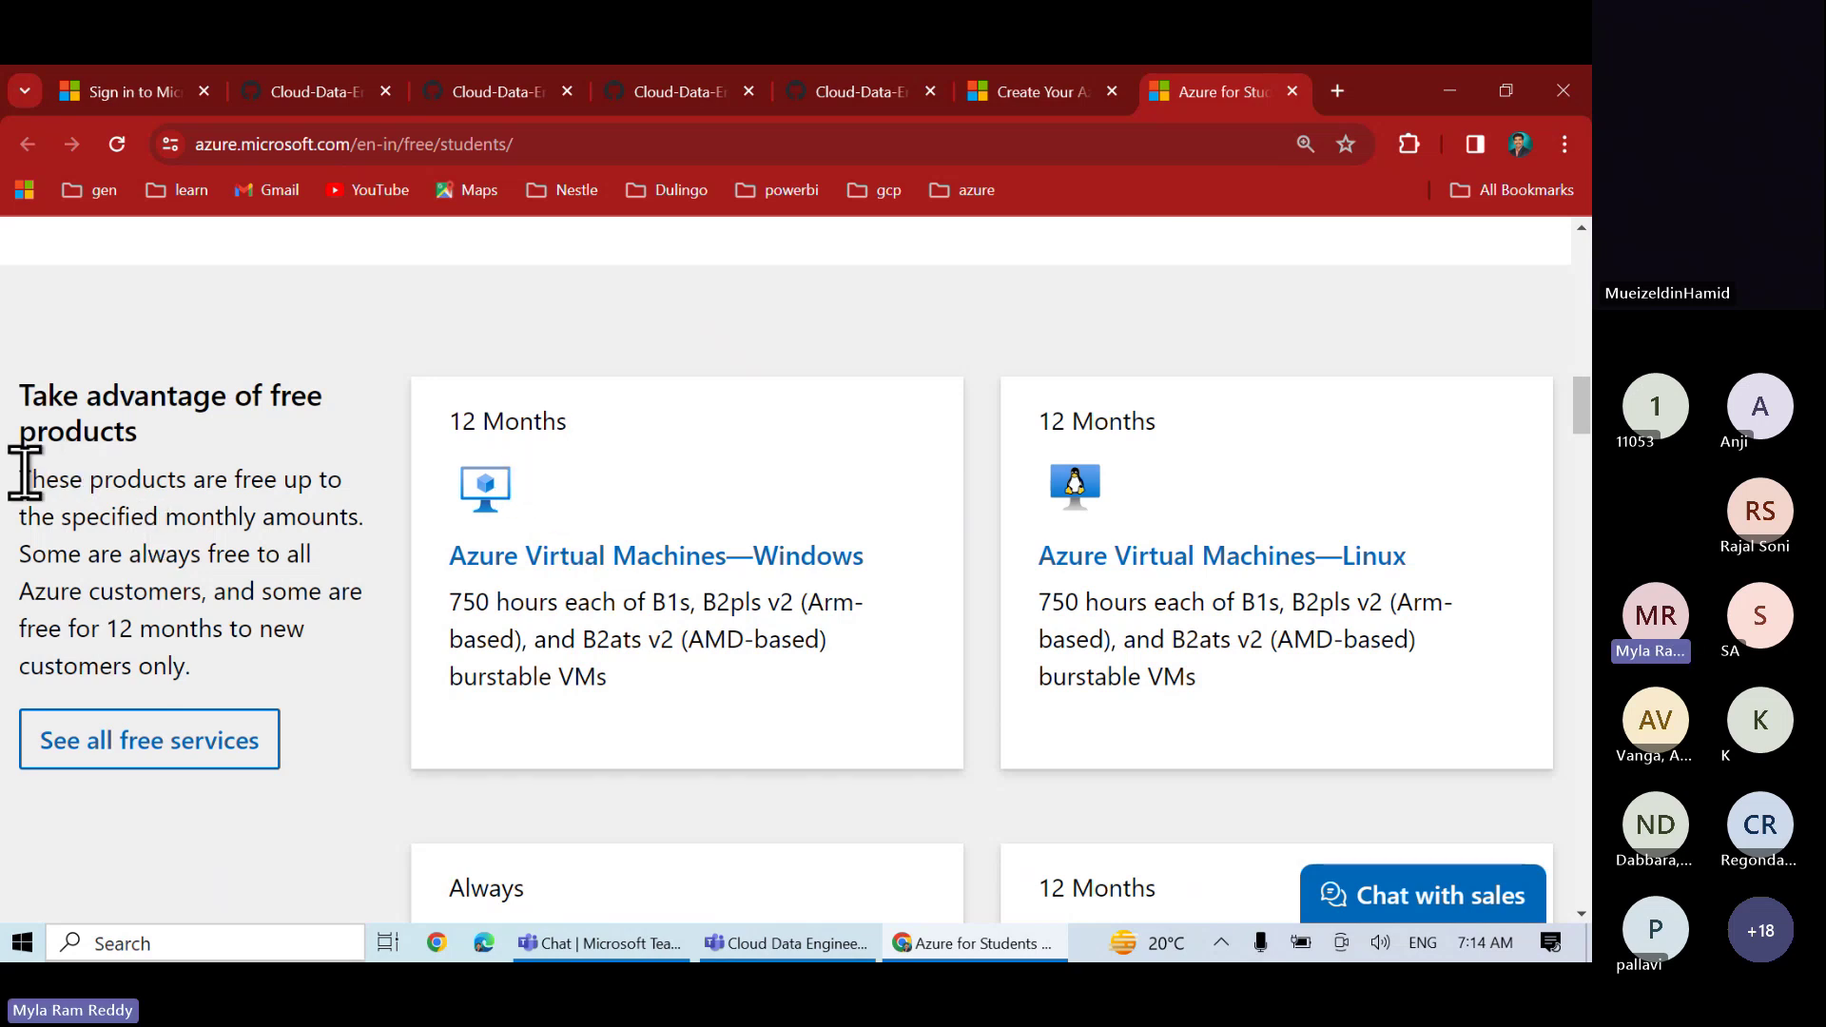
drag(25, 475, 345, 668)
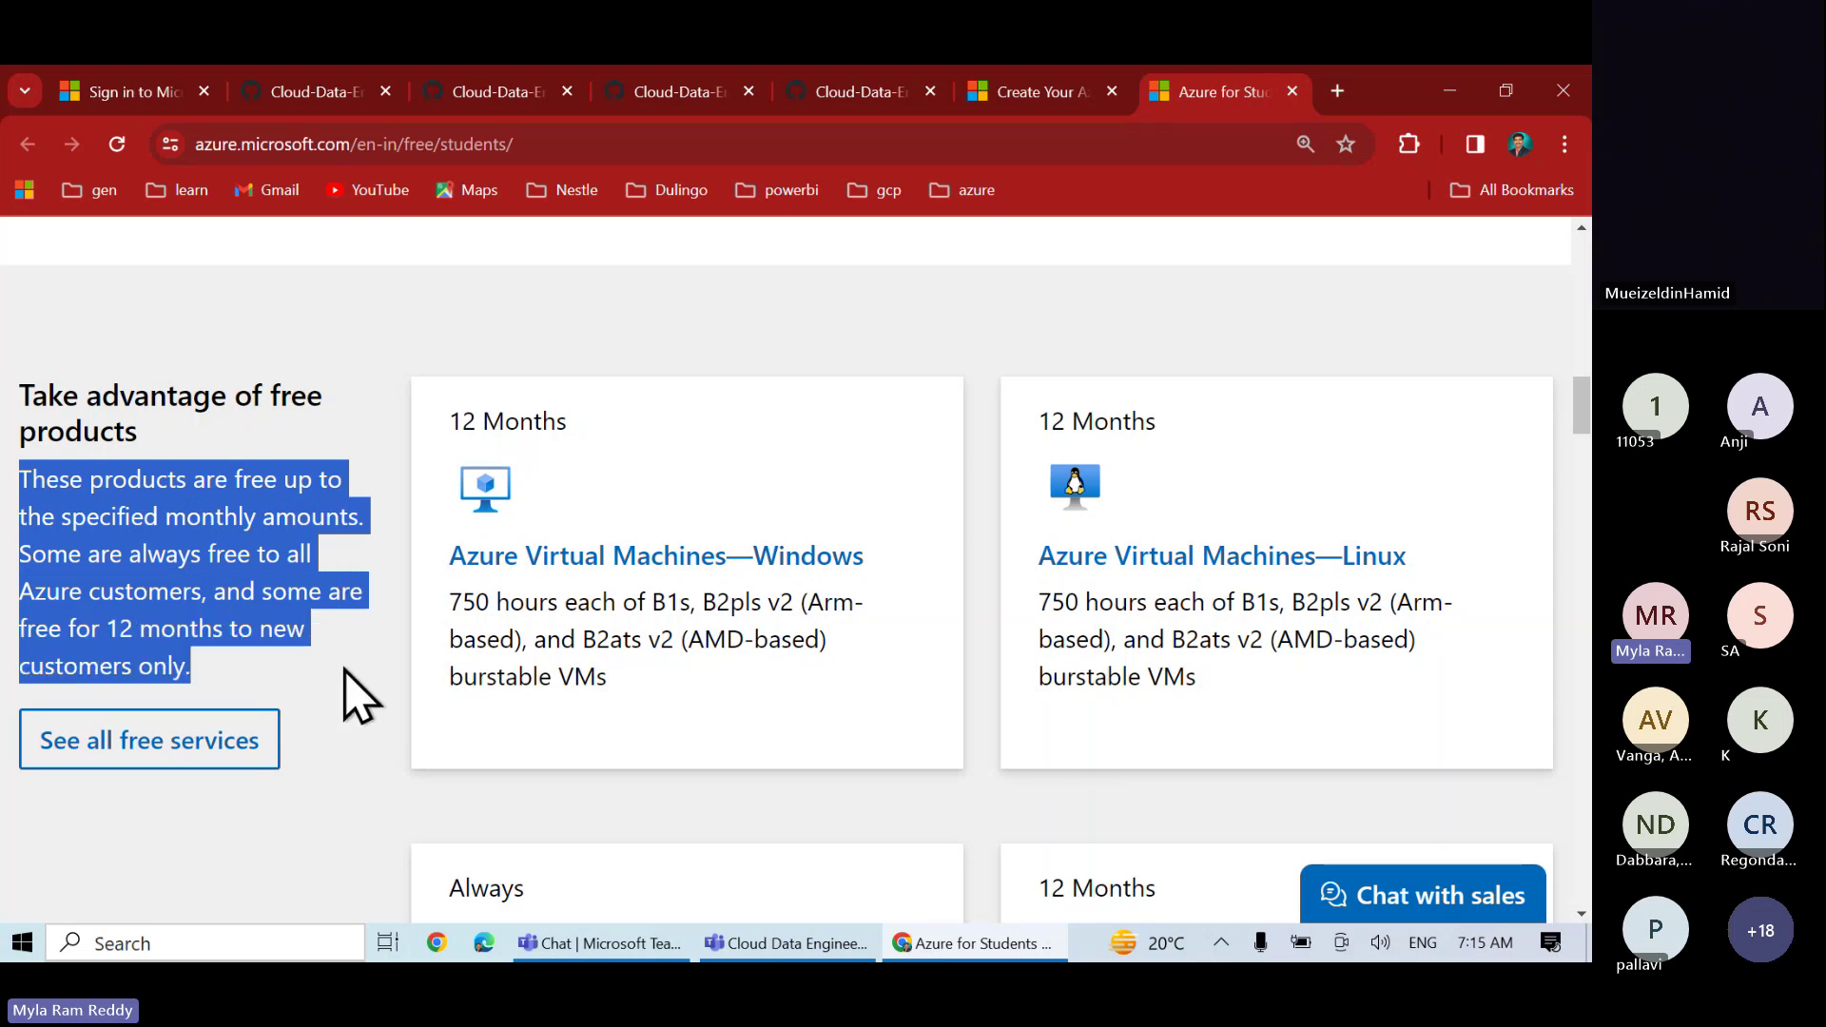
click(102, 623)
drag(114, 621, 211, 628)
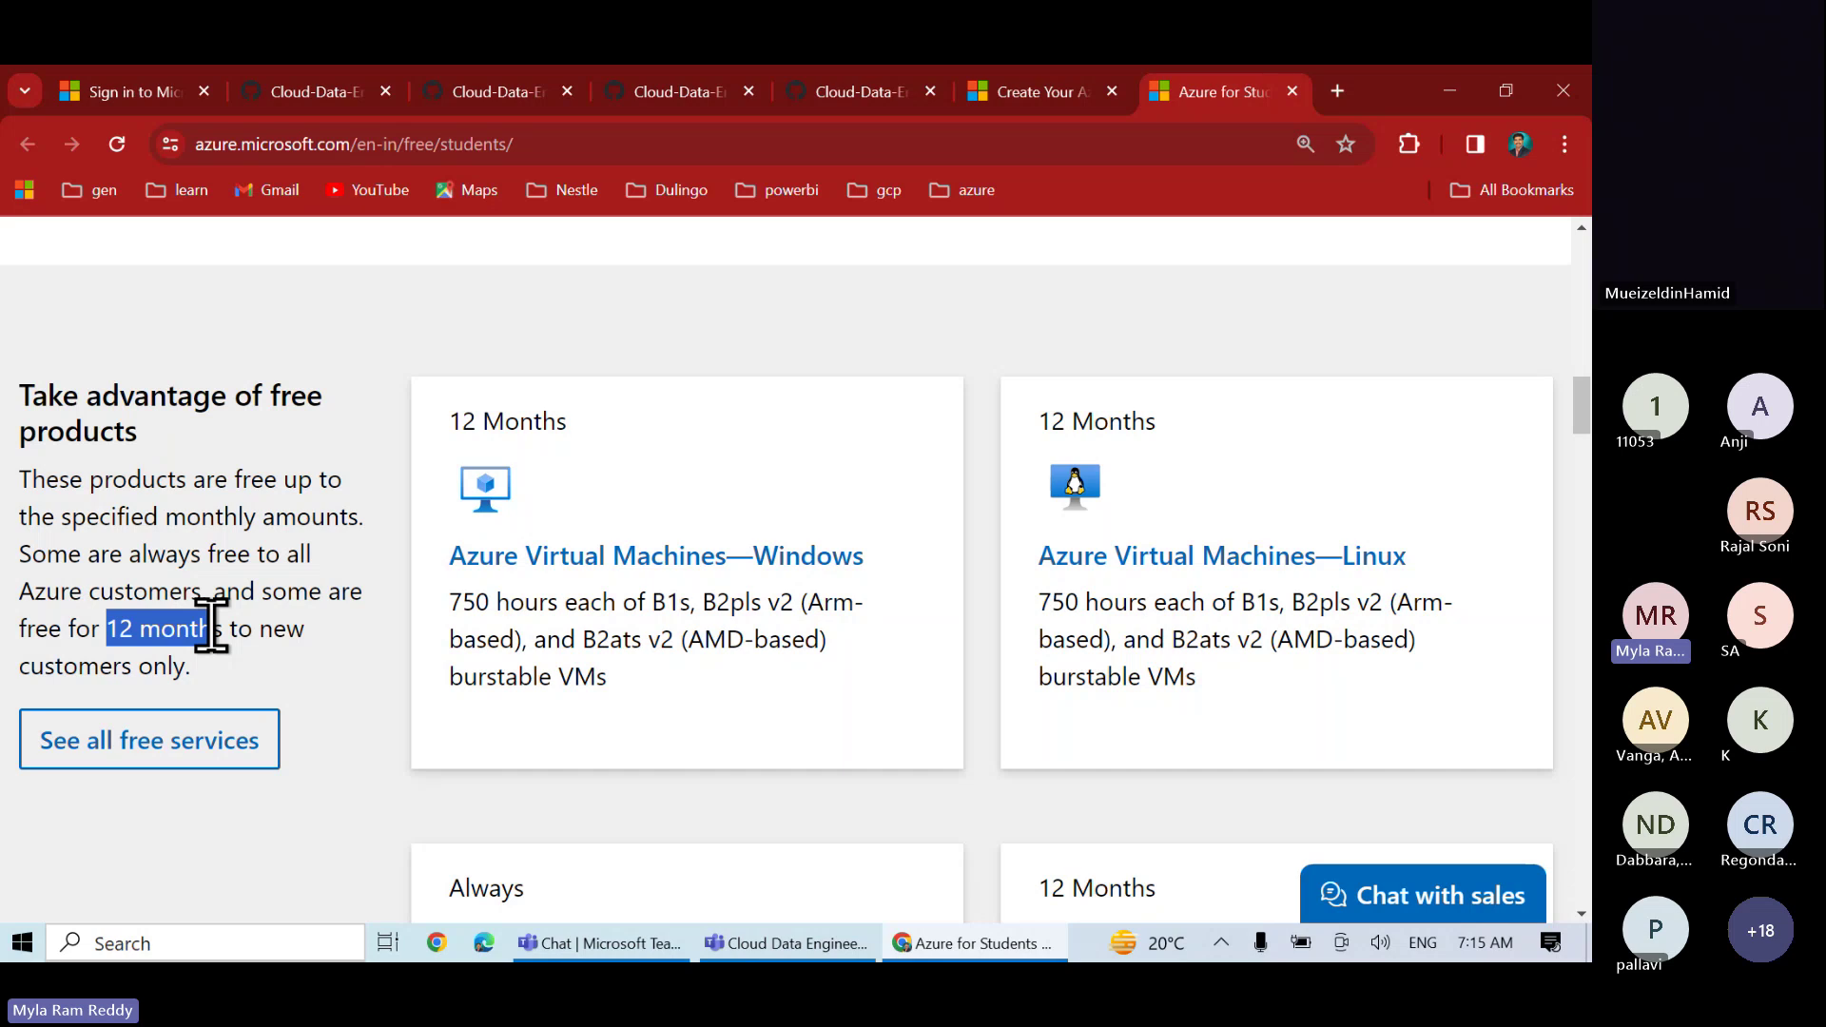
scroll(211, 628, up, 2)
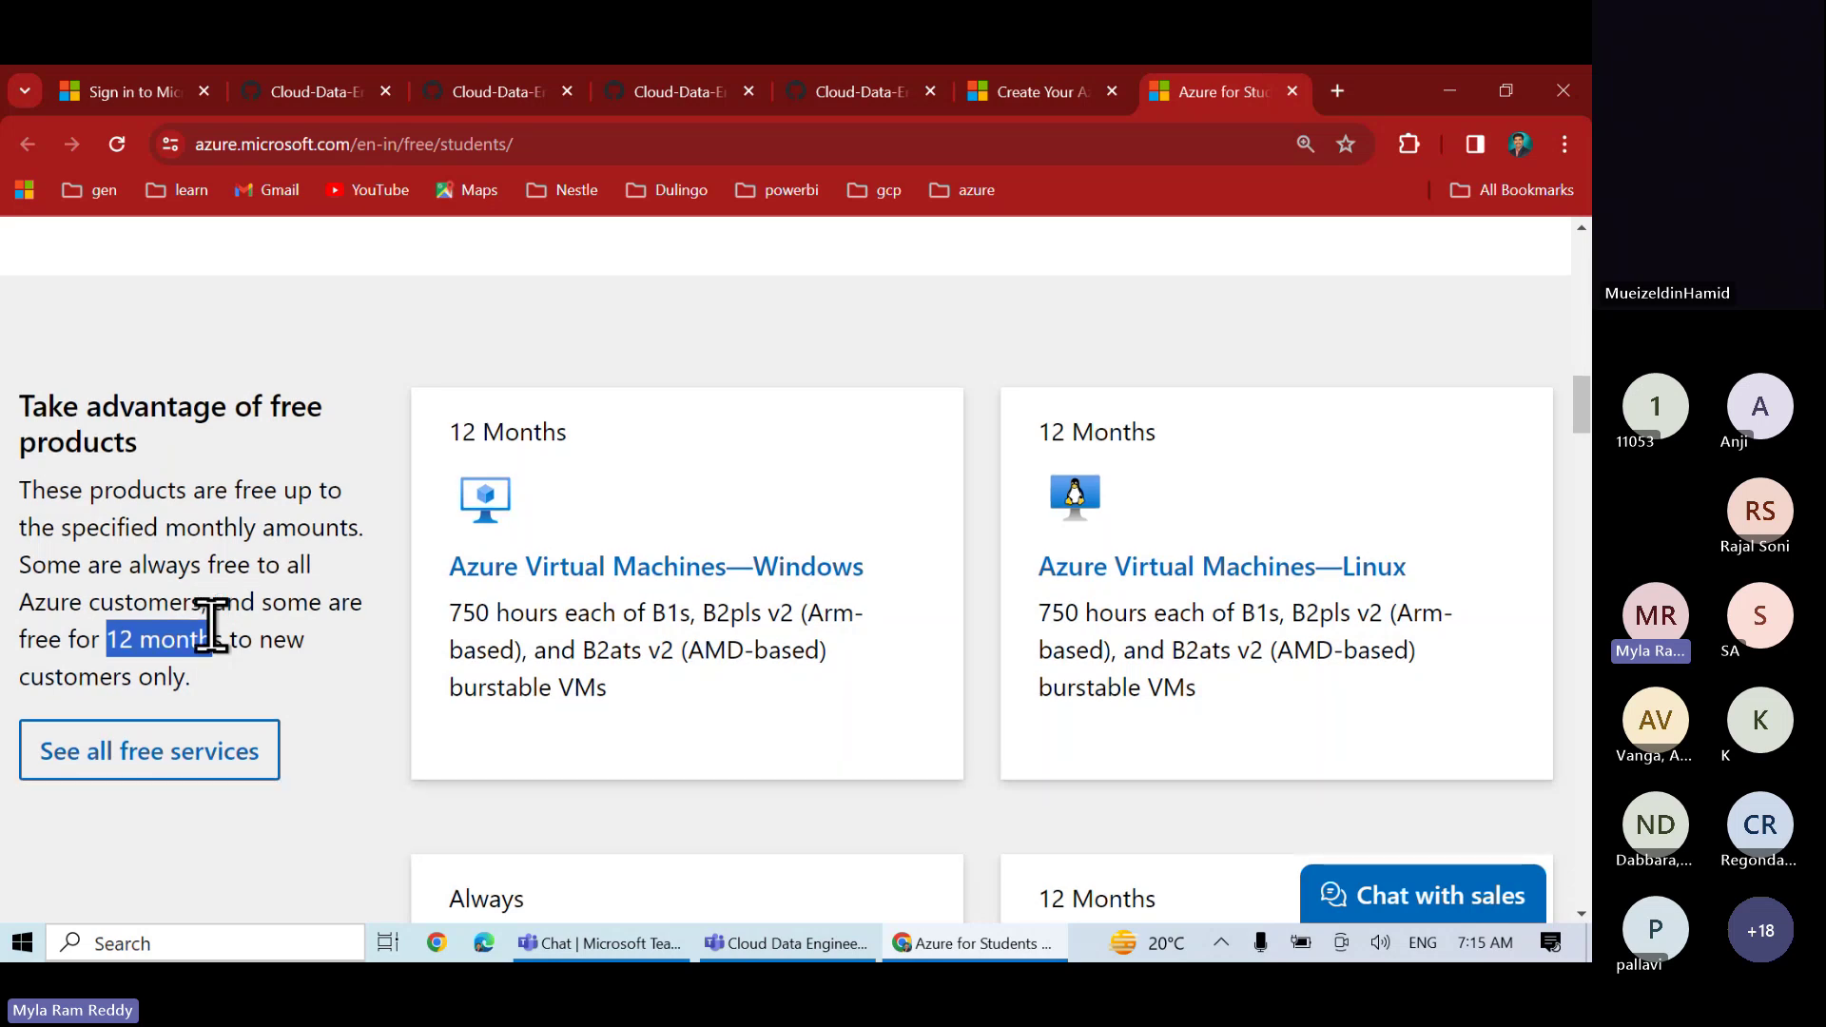
scroll(211, 625, up, 15)
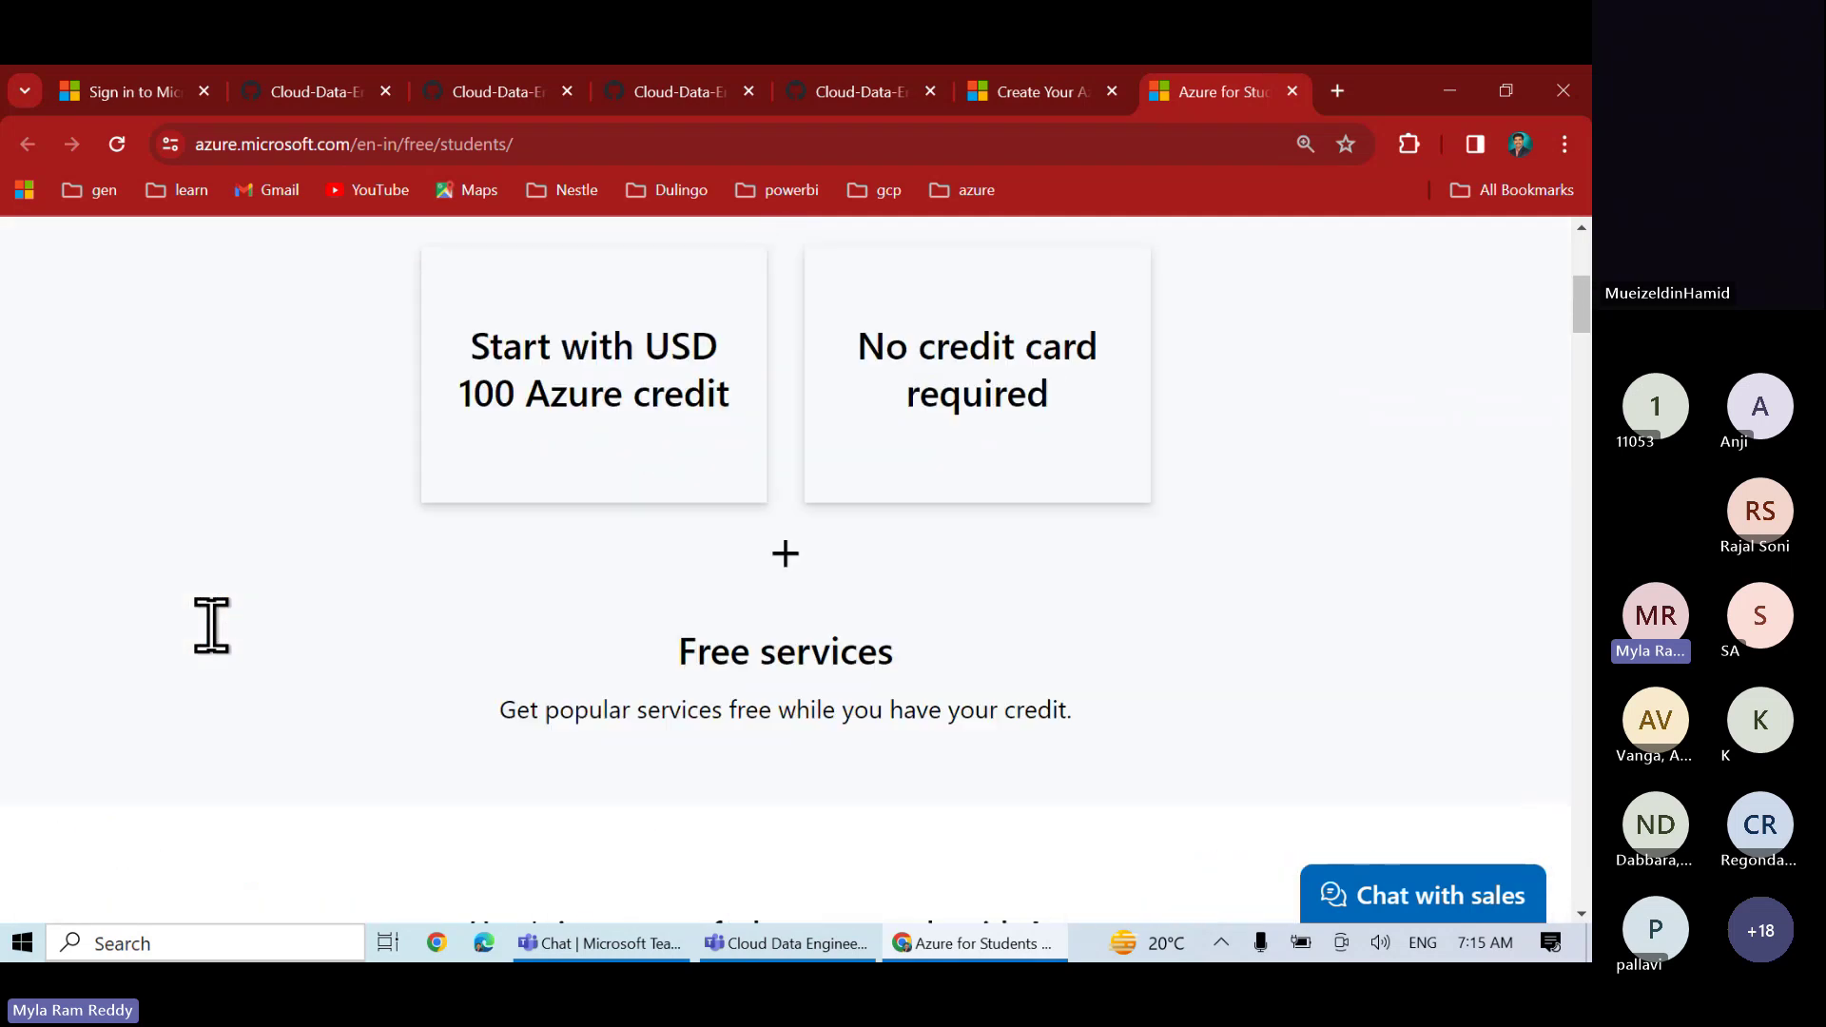
scroll(212, 625, up, 3)
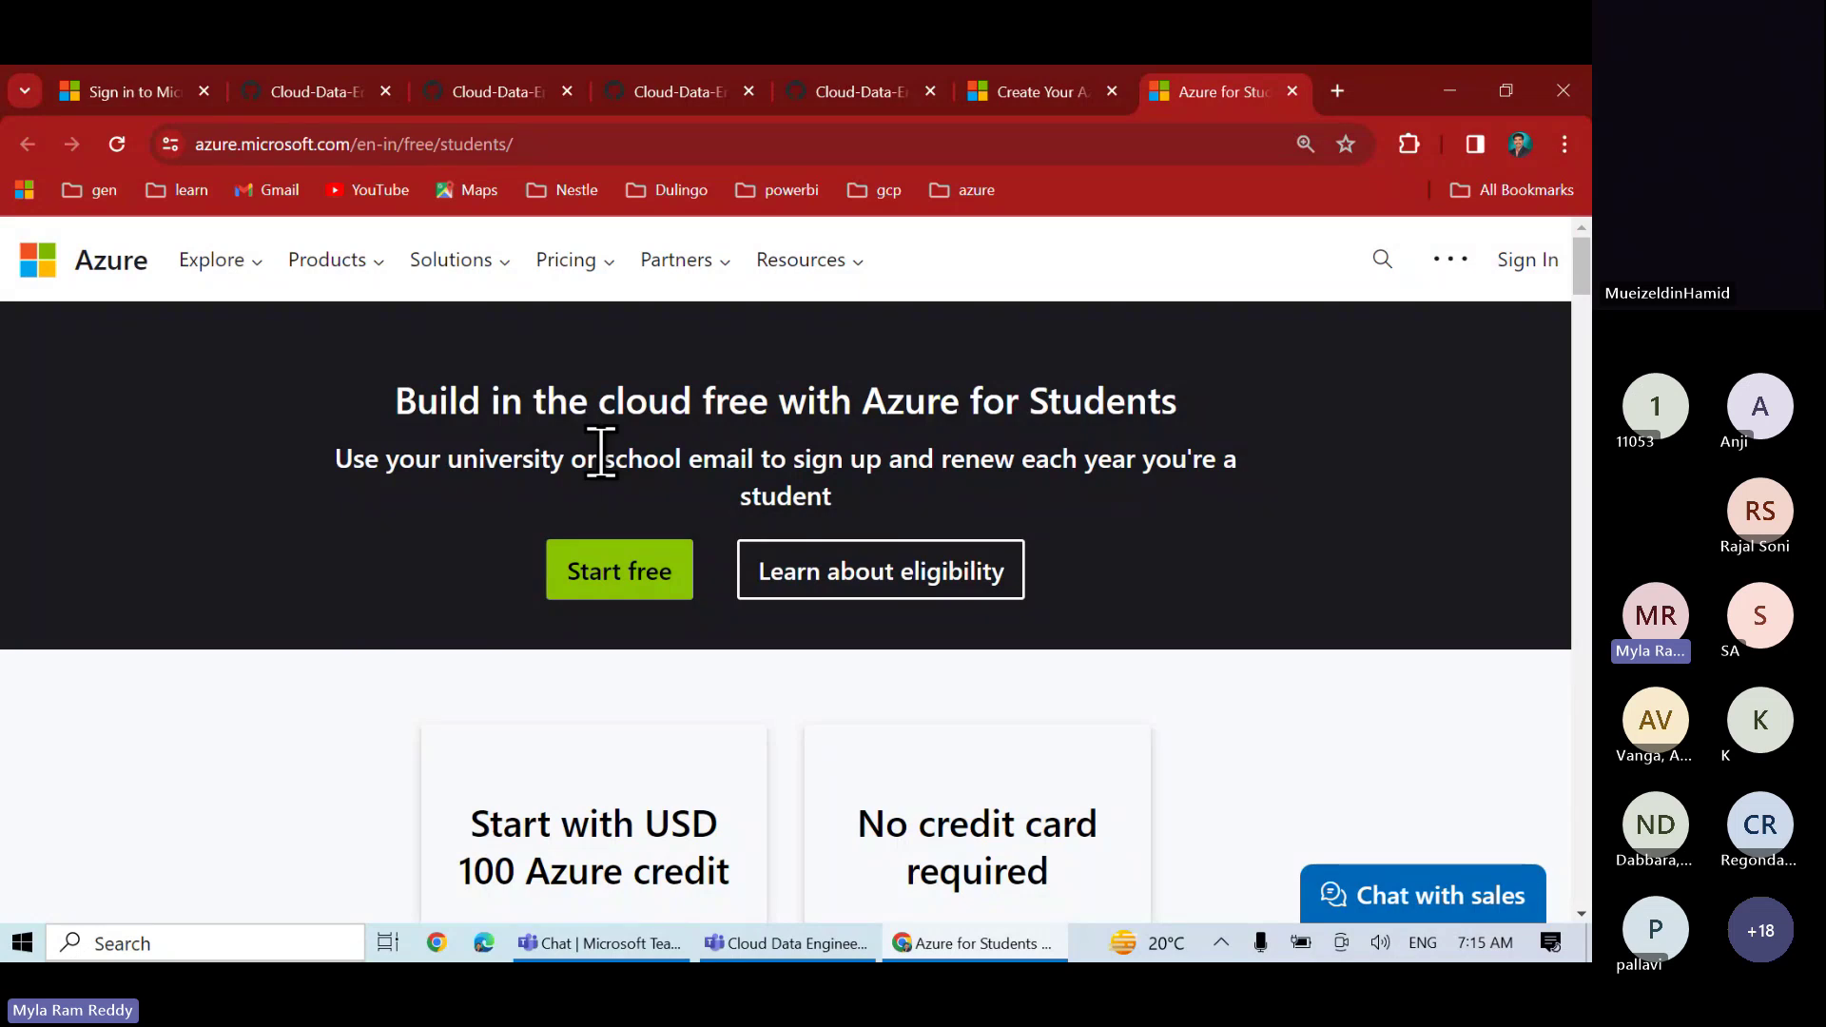
- Start the free Azure for Students sign-up, choose another account, and pick Create a new account
scroll(600, 447, down, 2)
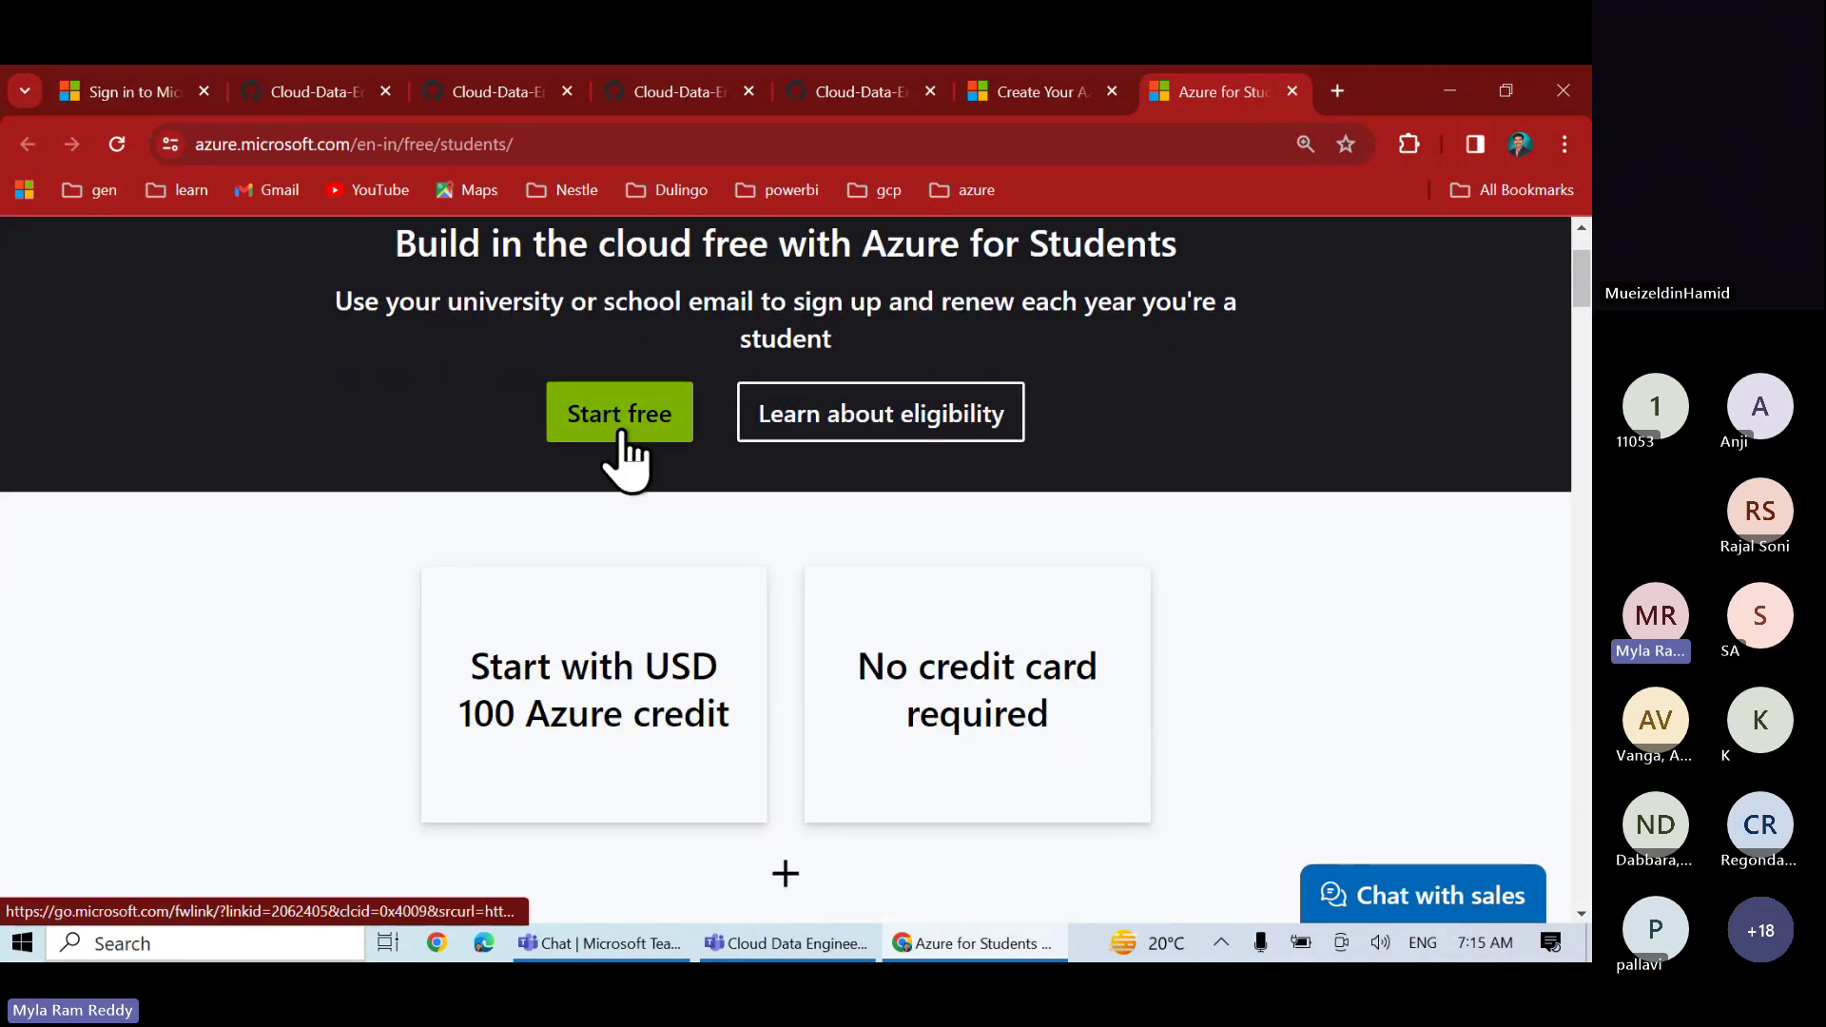
click(622, 435)
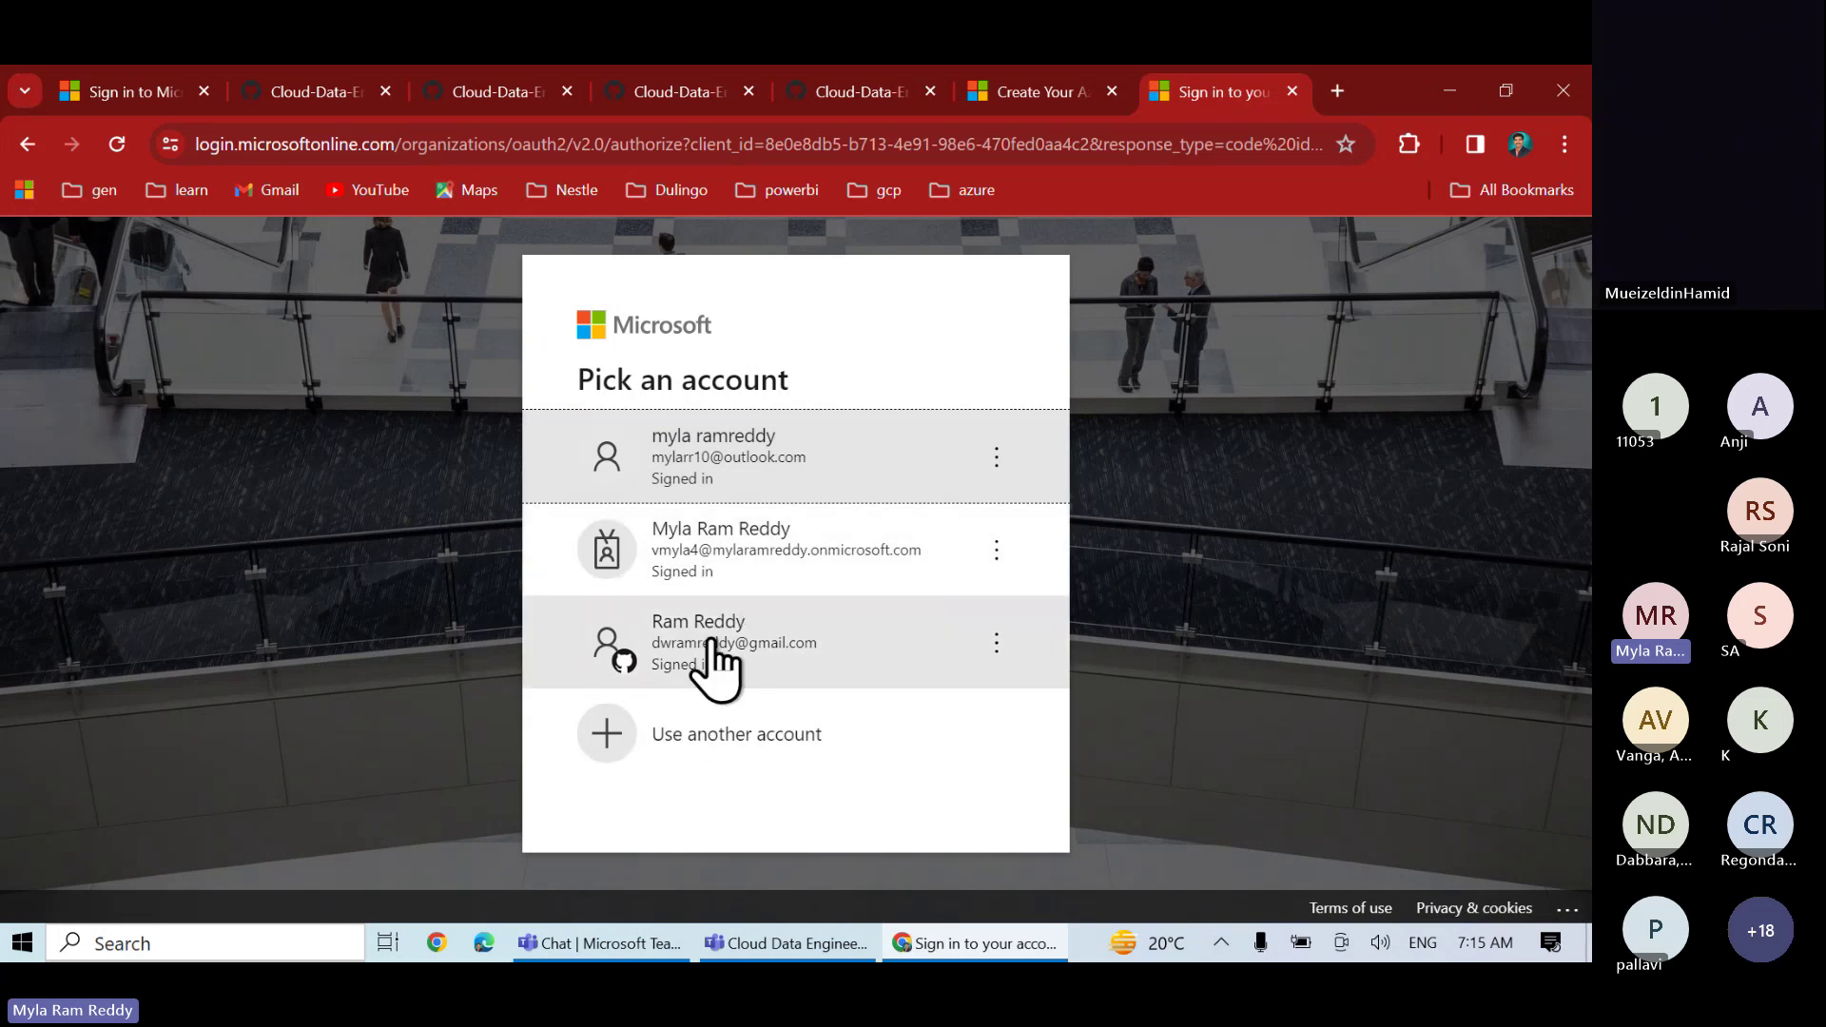
click(729, 744)
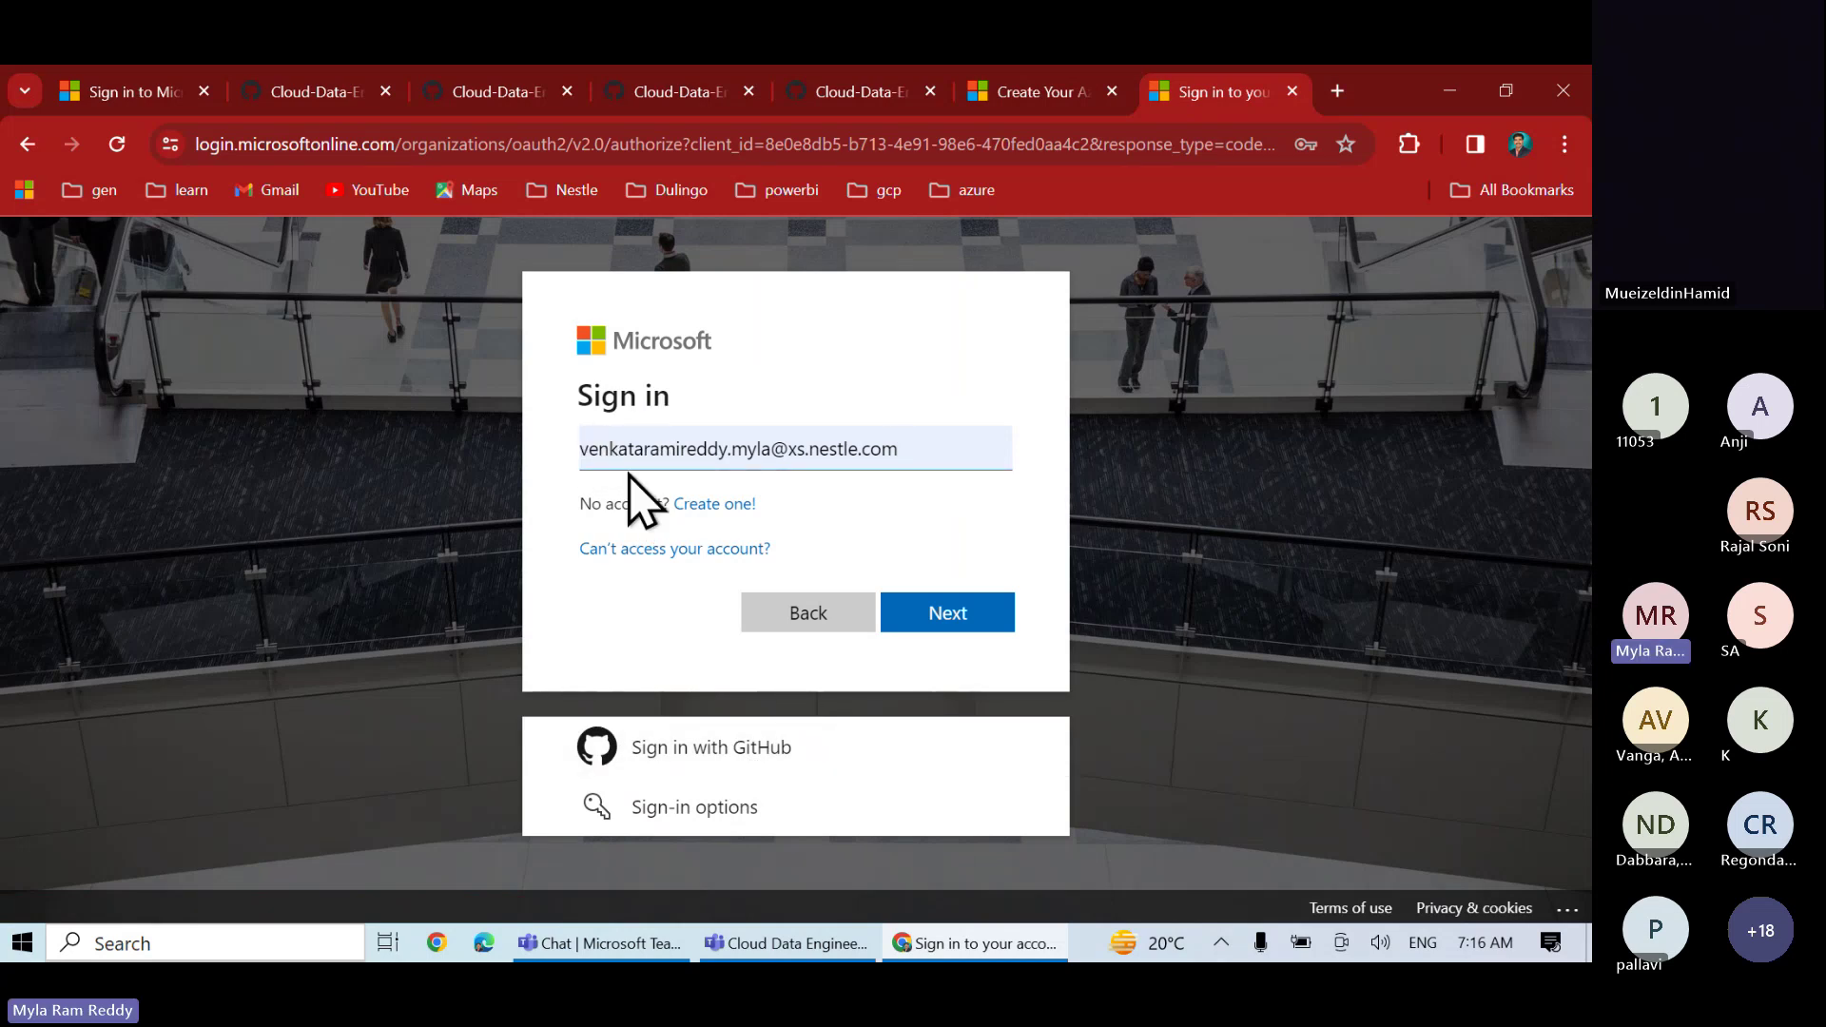
click(717, 514)
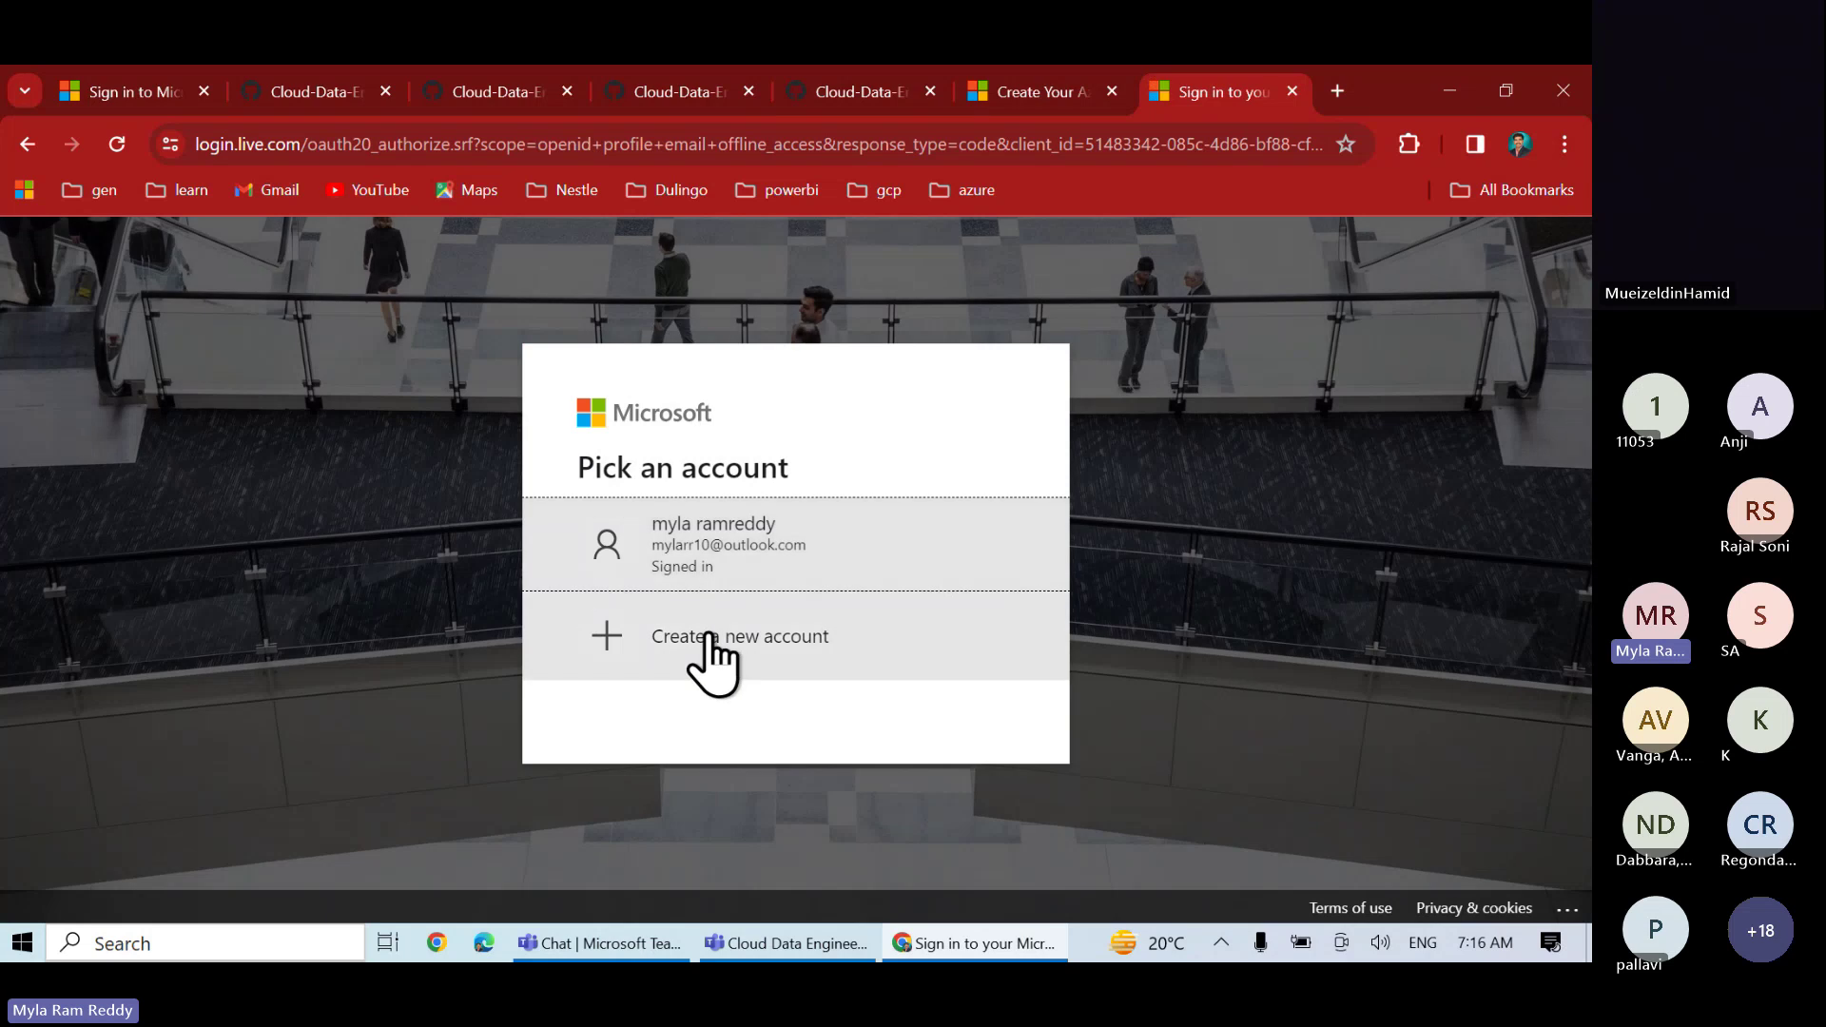
click(709, 585)
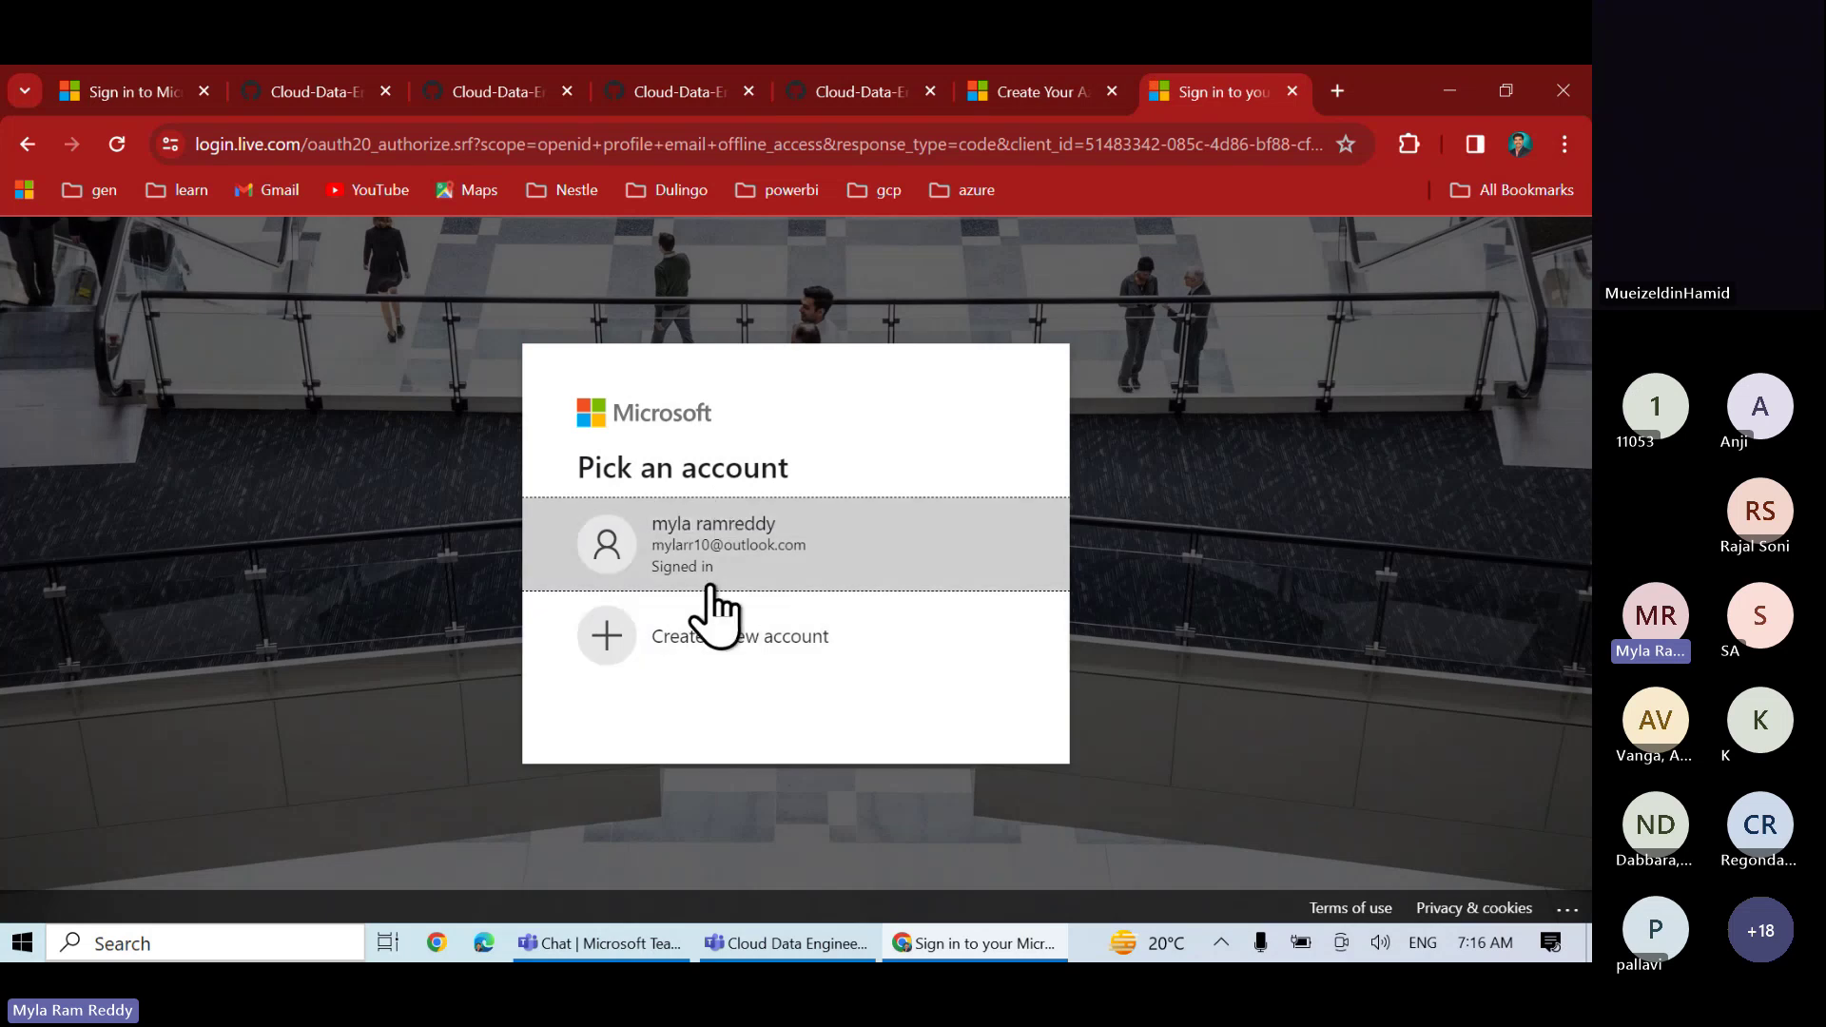
click(707, 643)
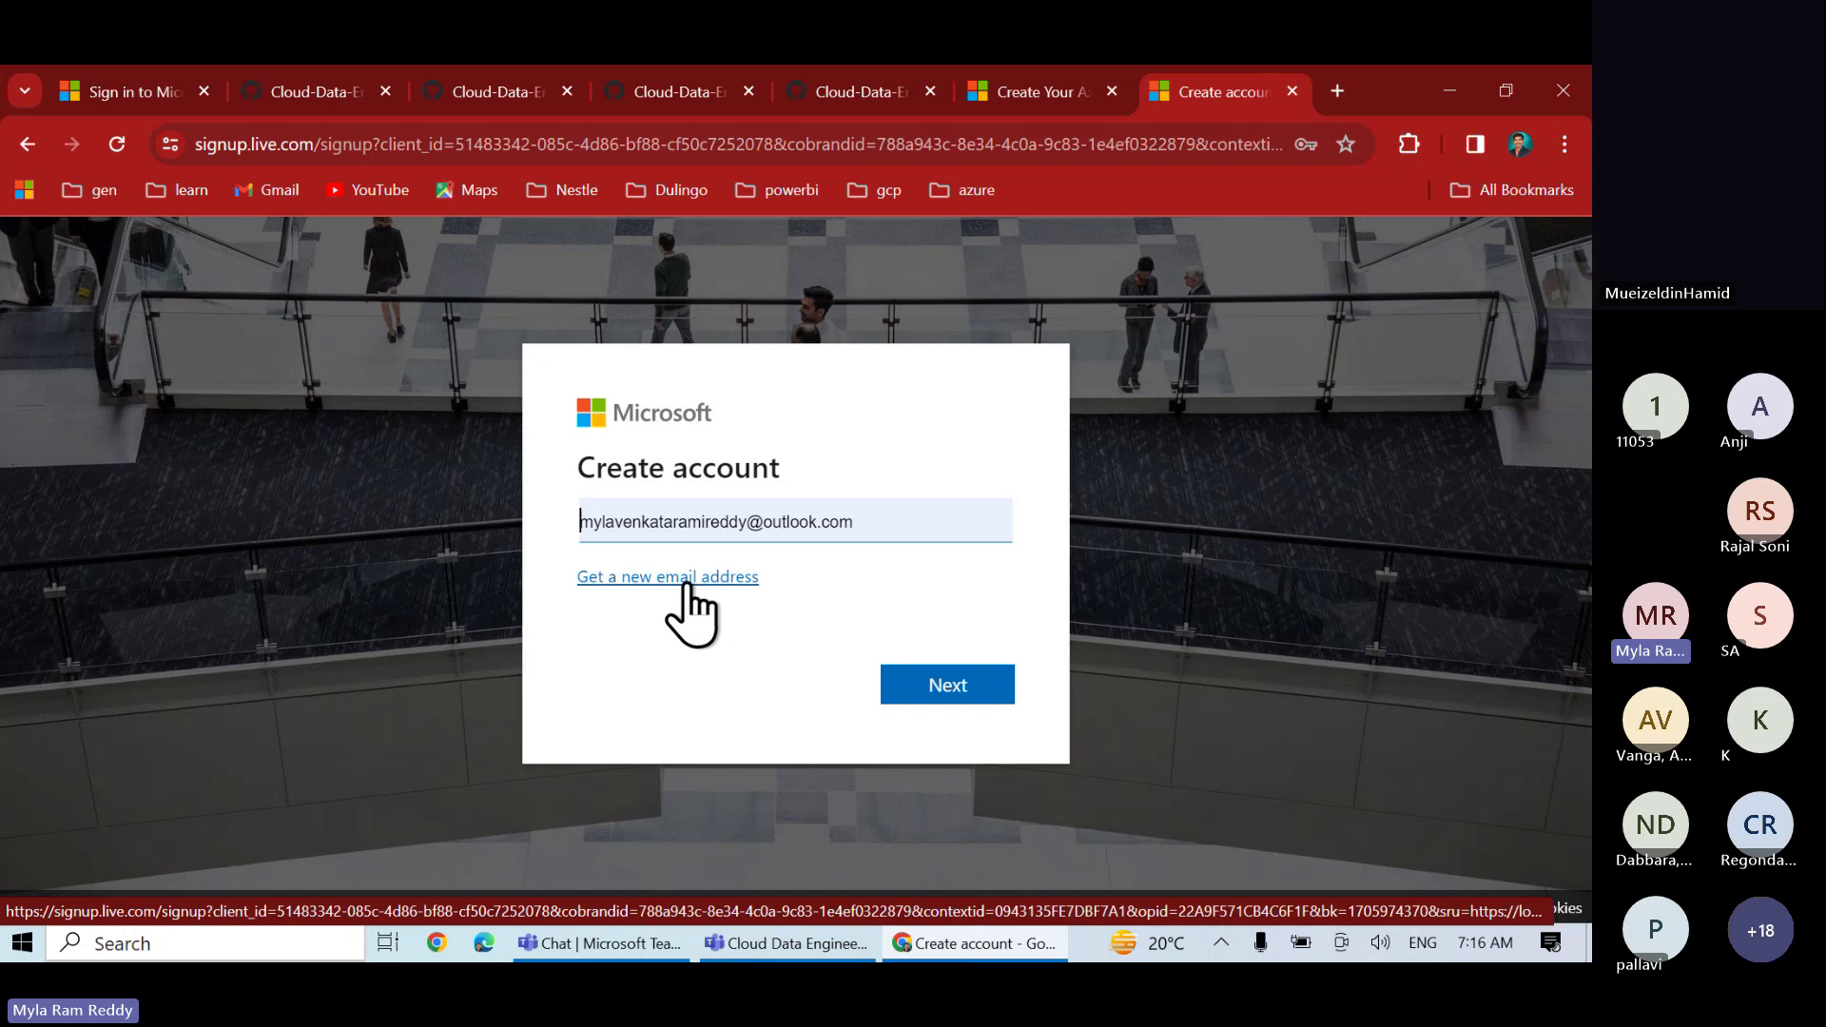
click(687, 580)
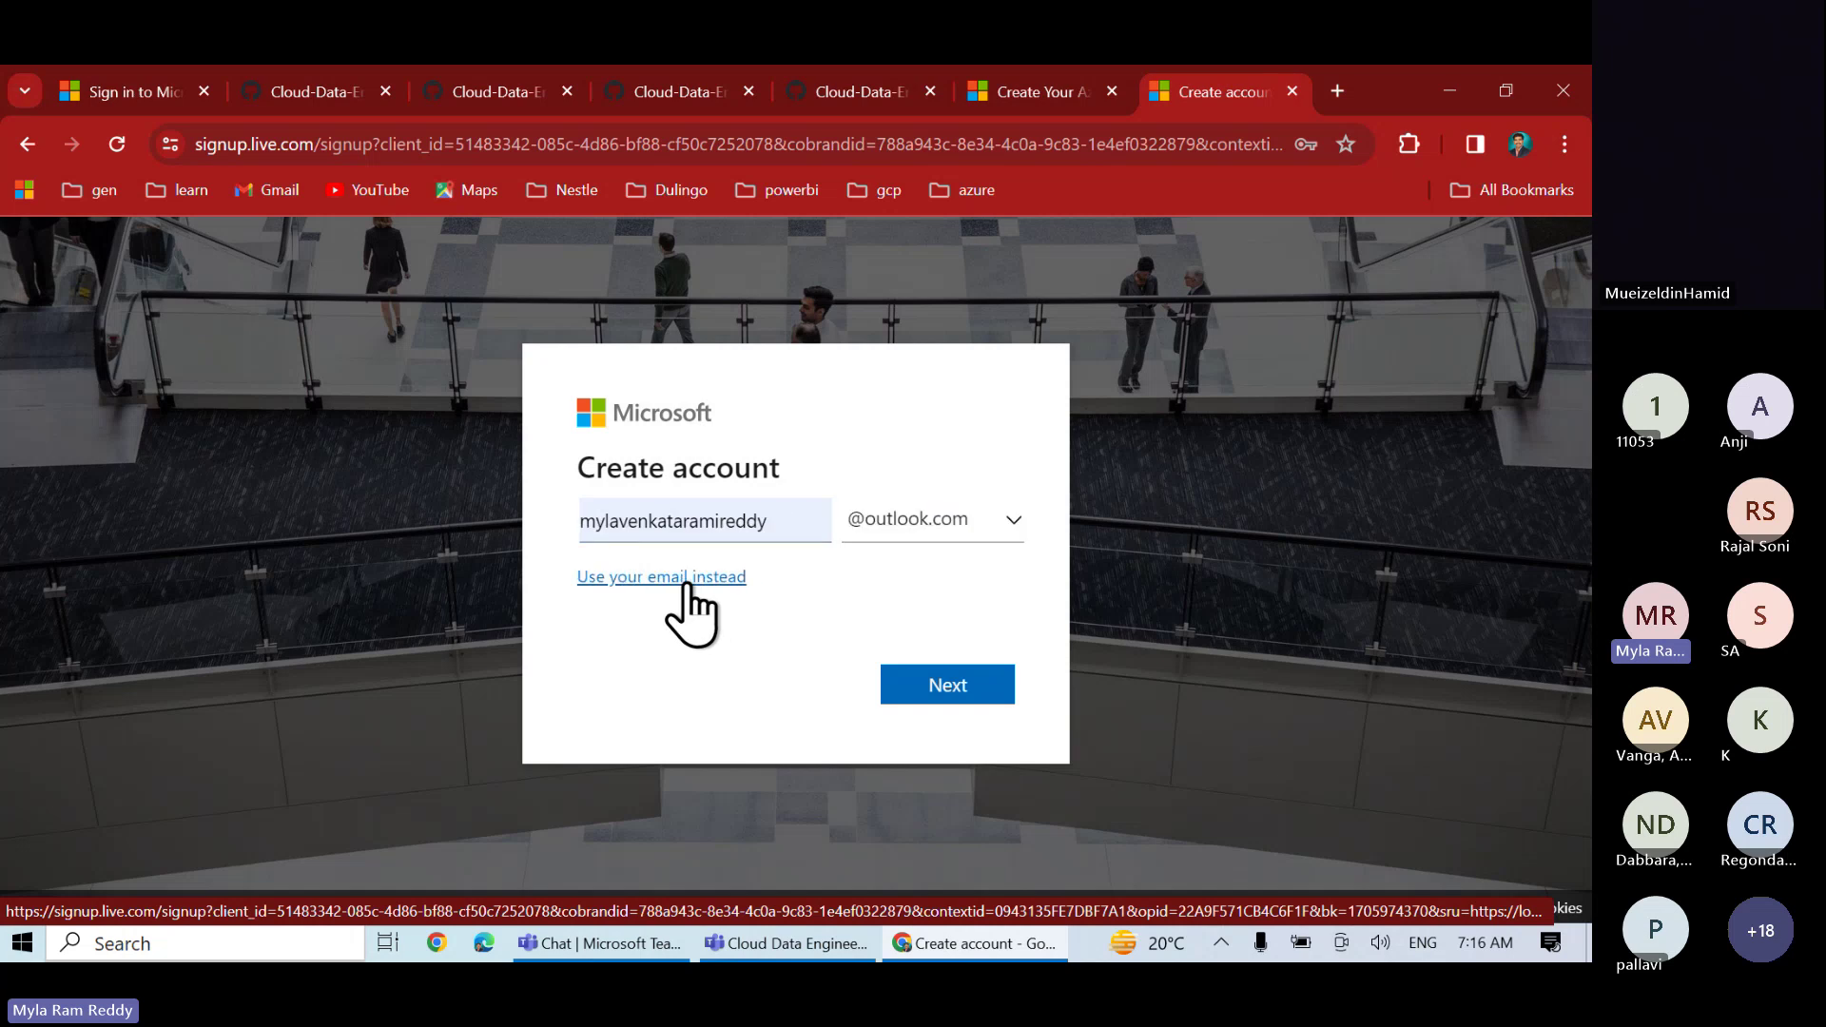
drag(773, 519, 570, 522)
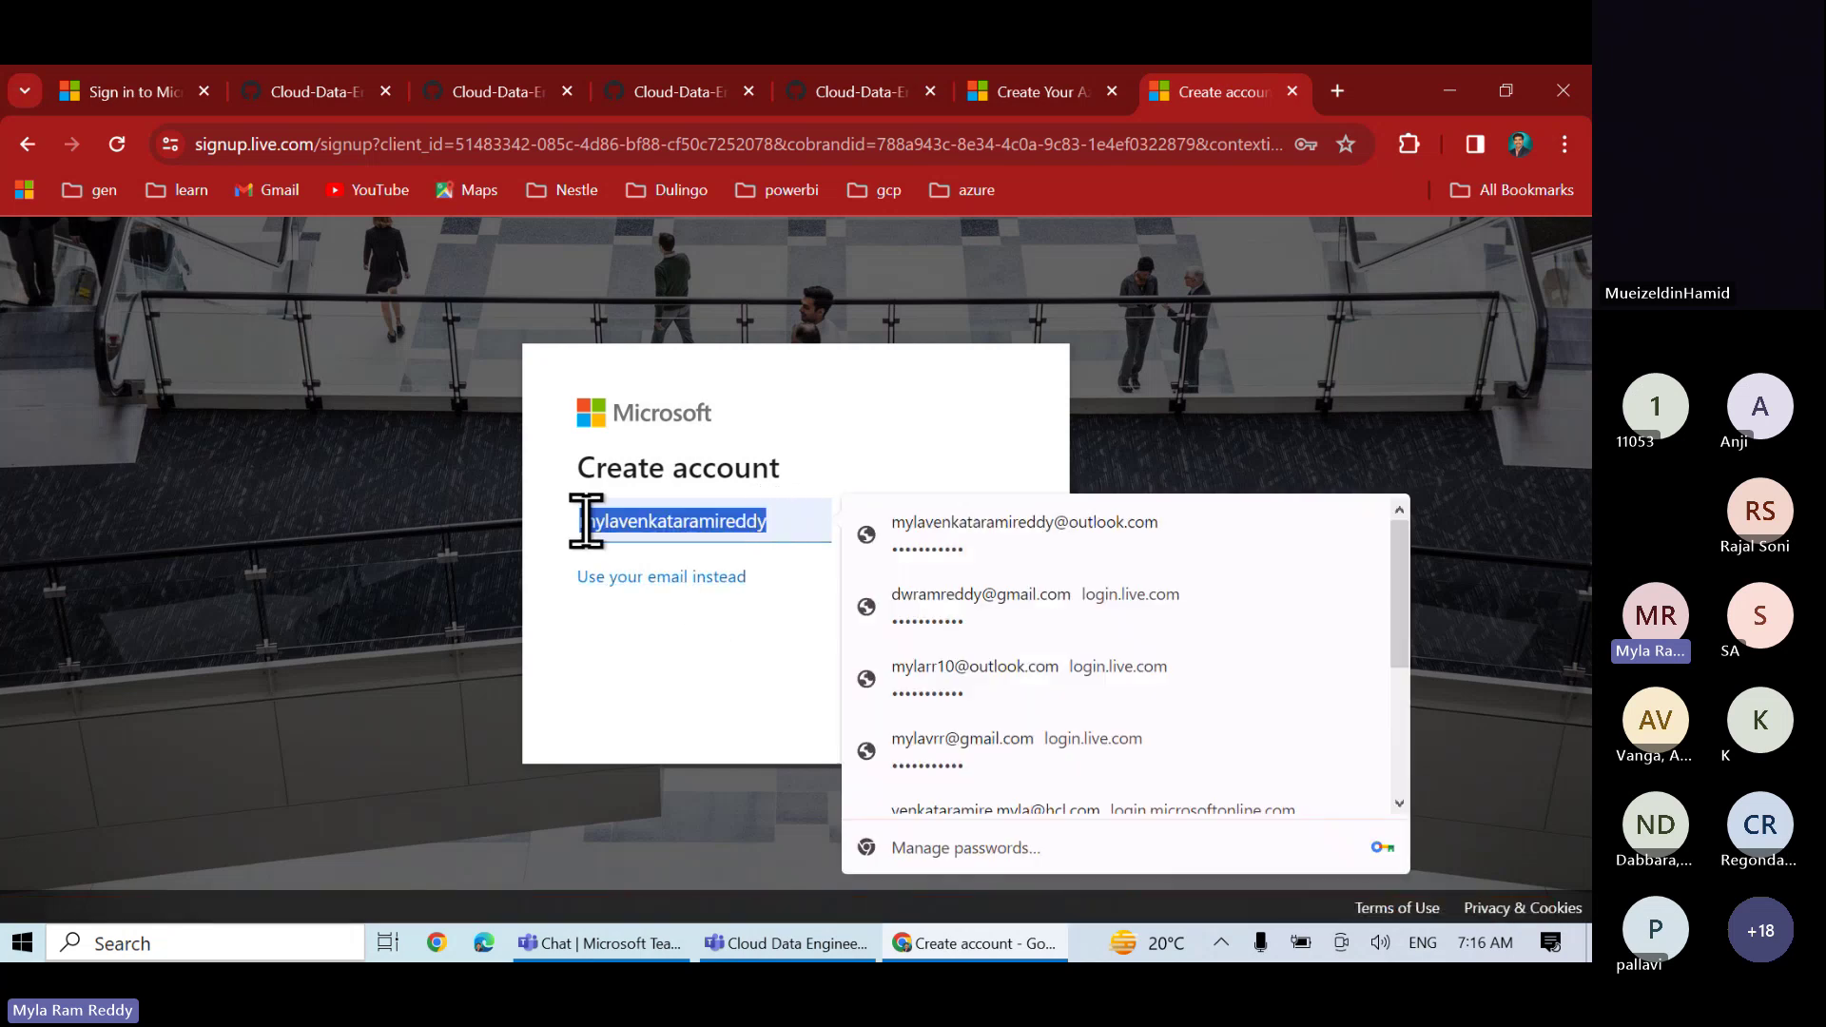
click(646, 681)
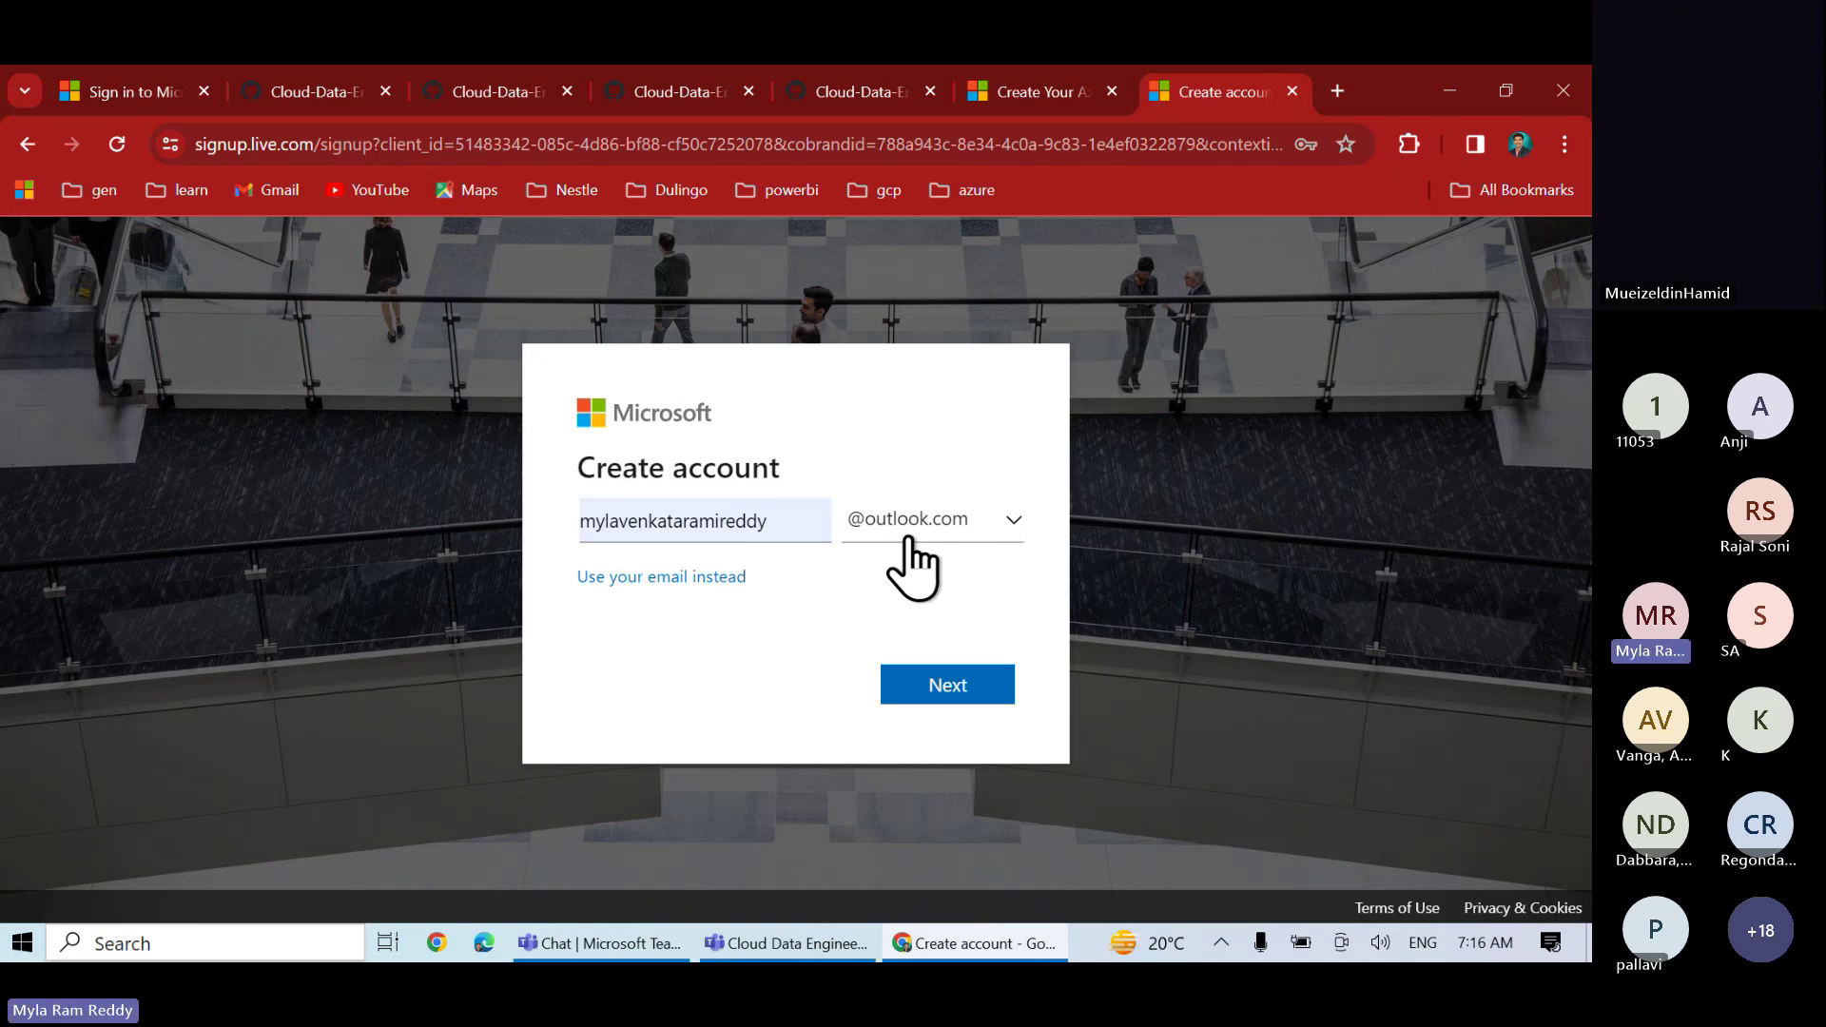
click(777, 518)
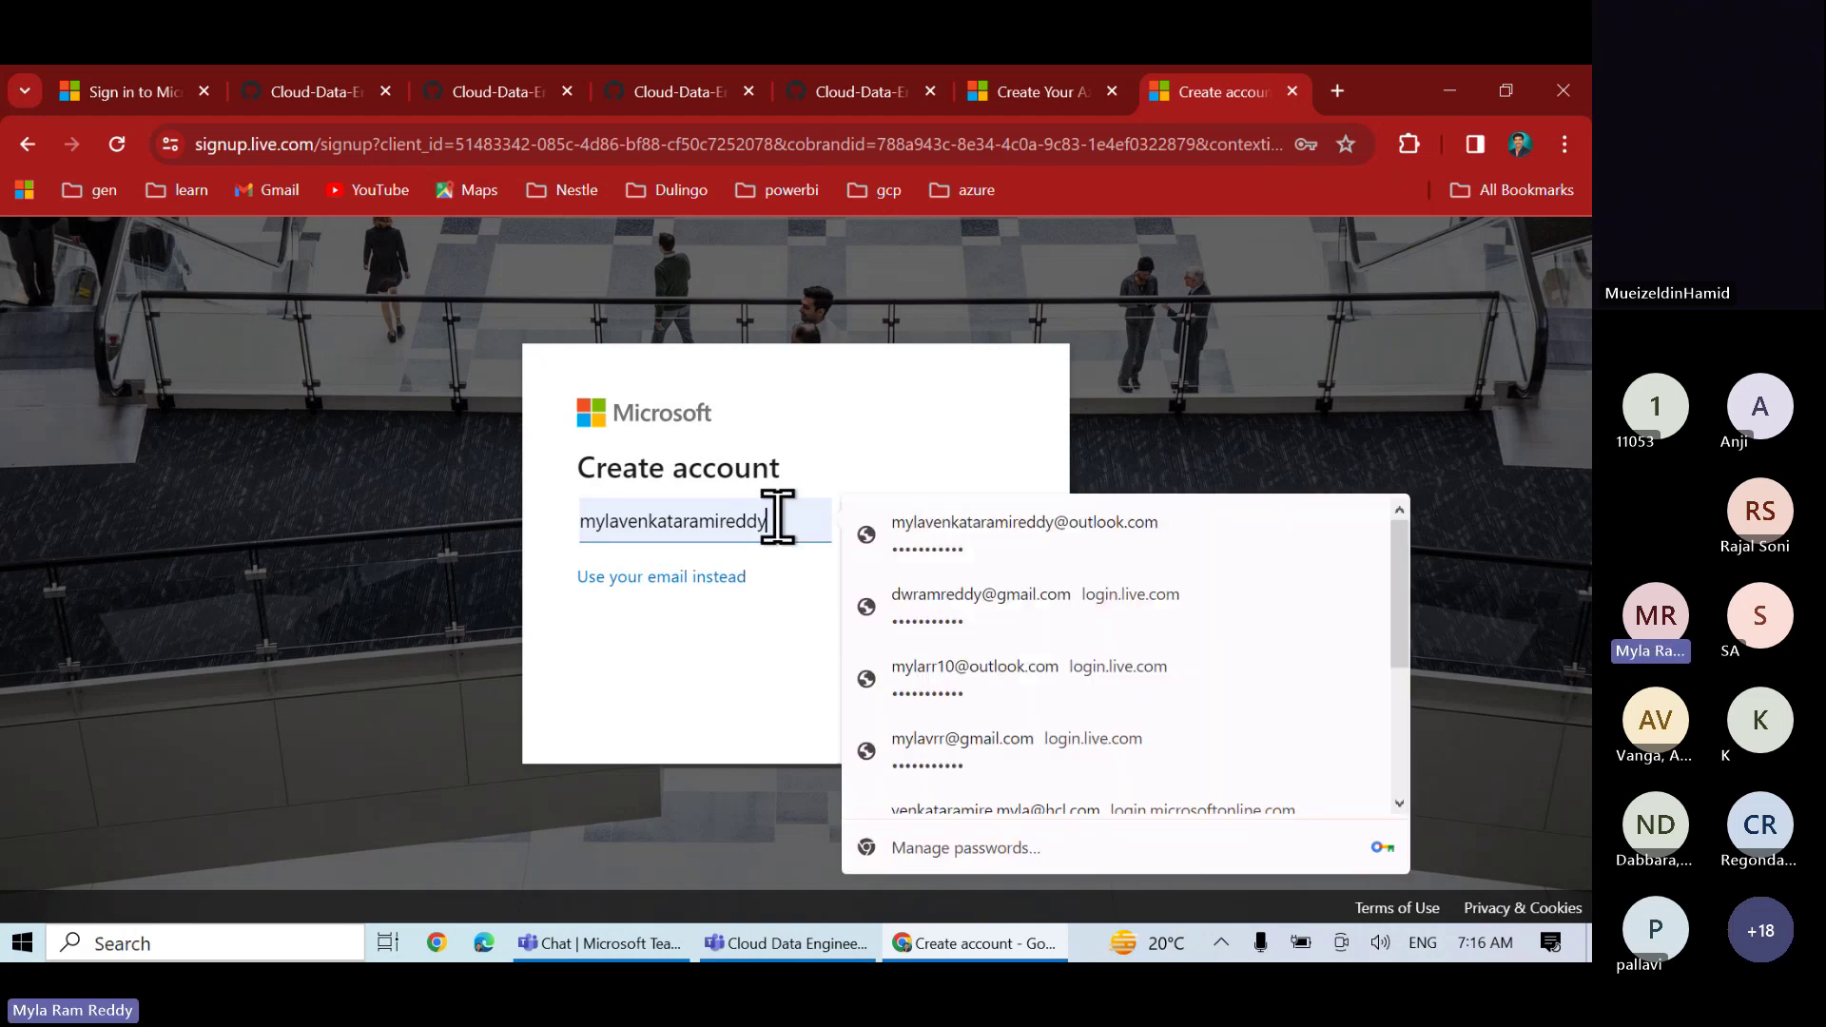
drag(778, 518, 567, 525)
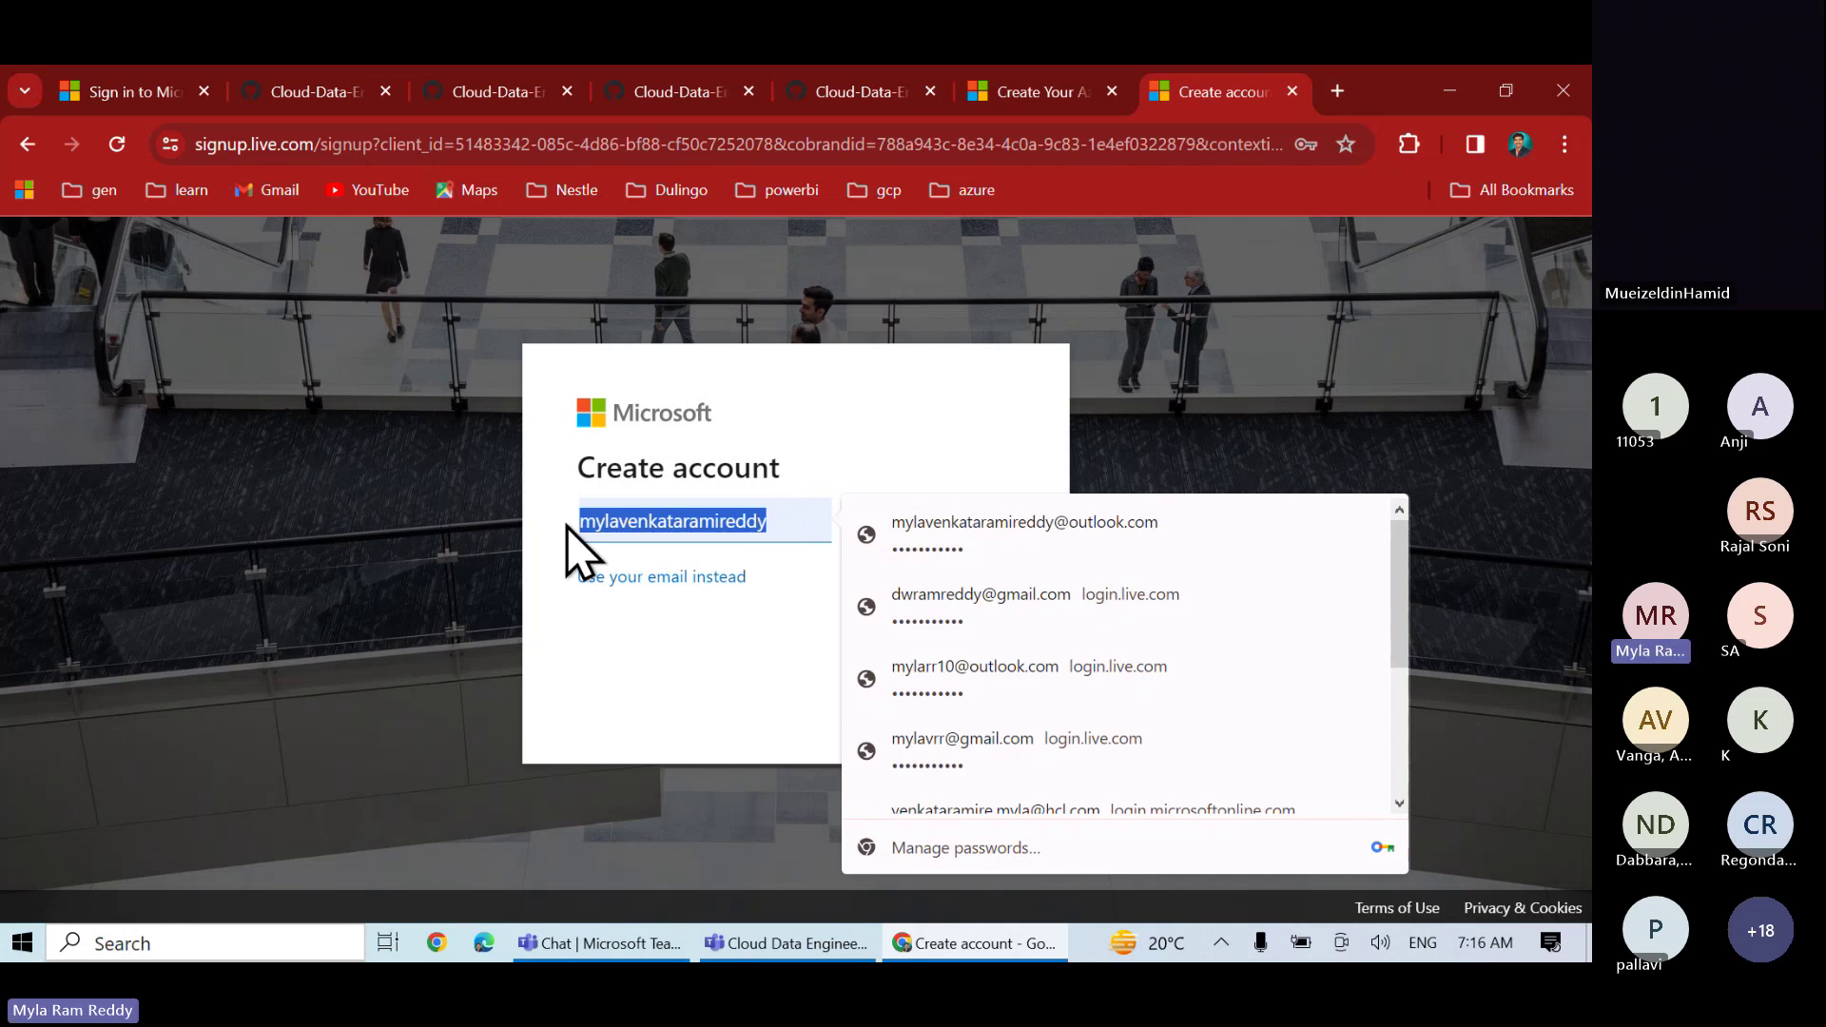
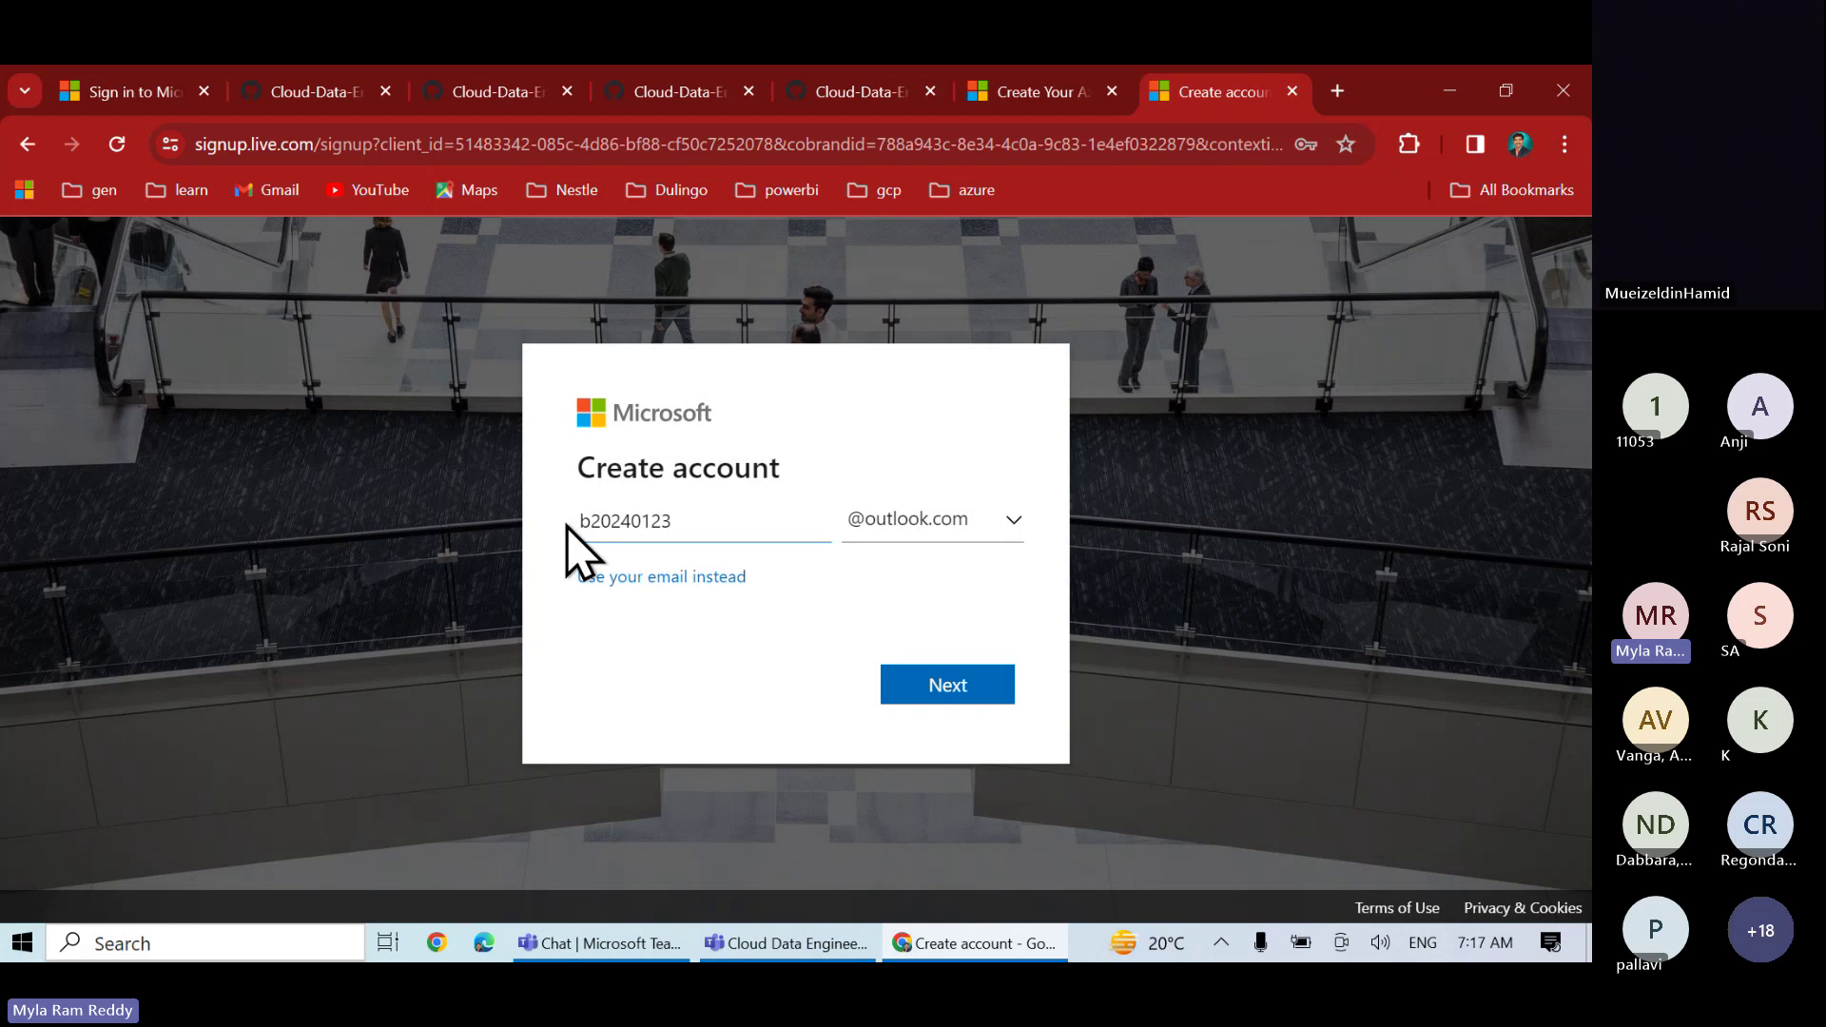
click(924, 697)
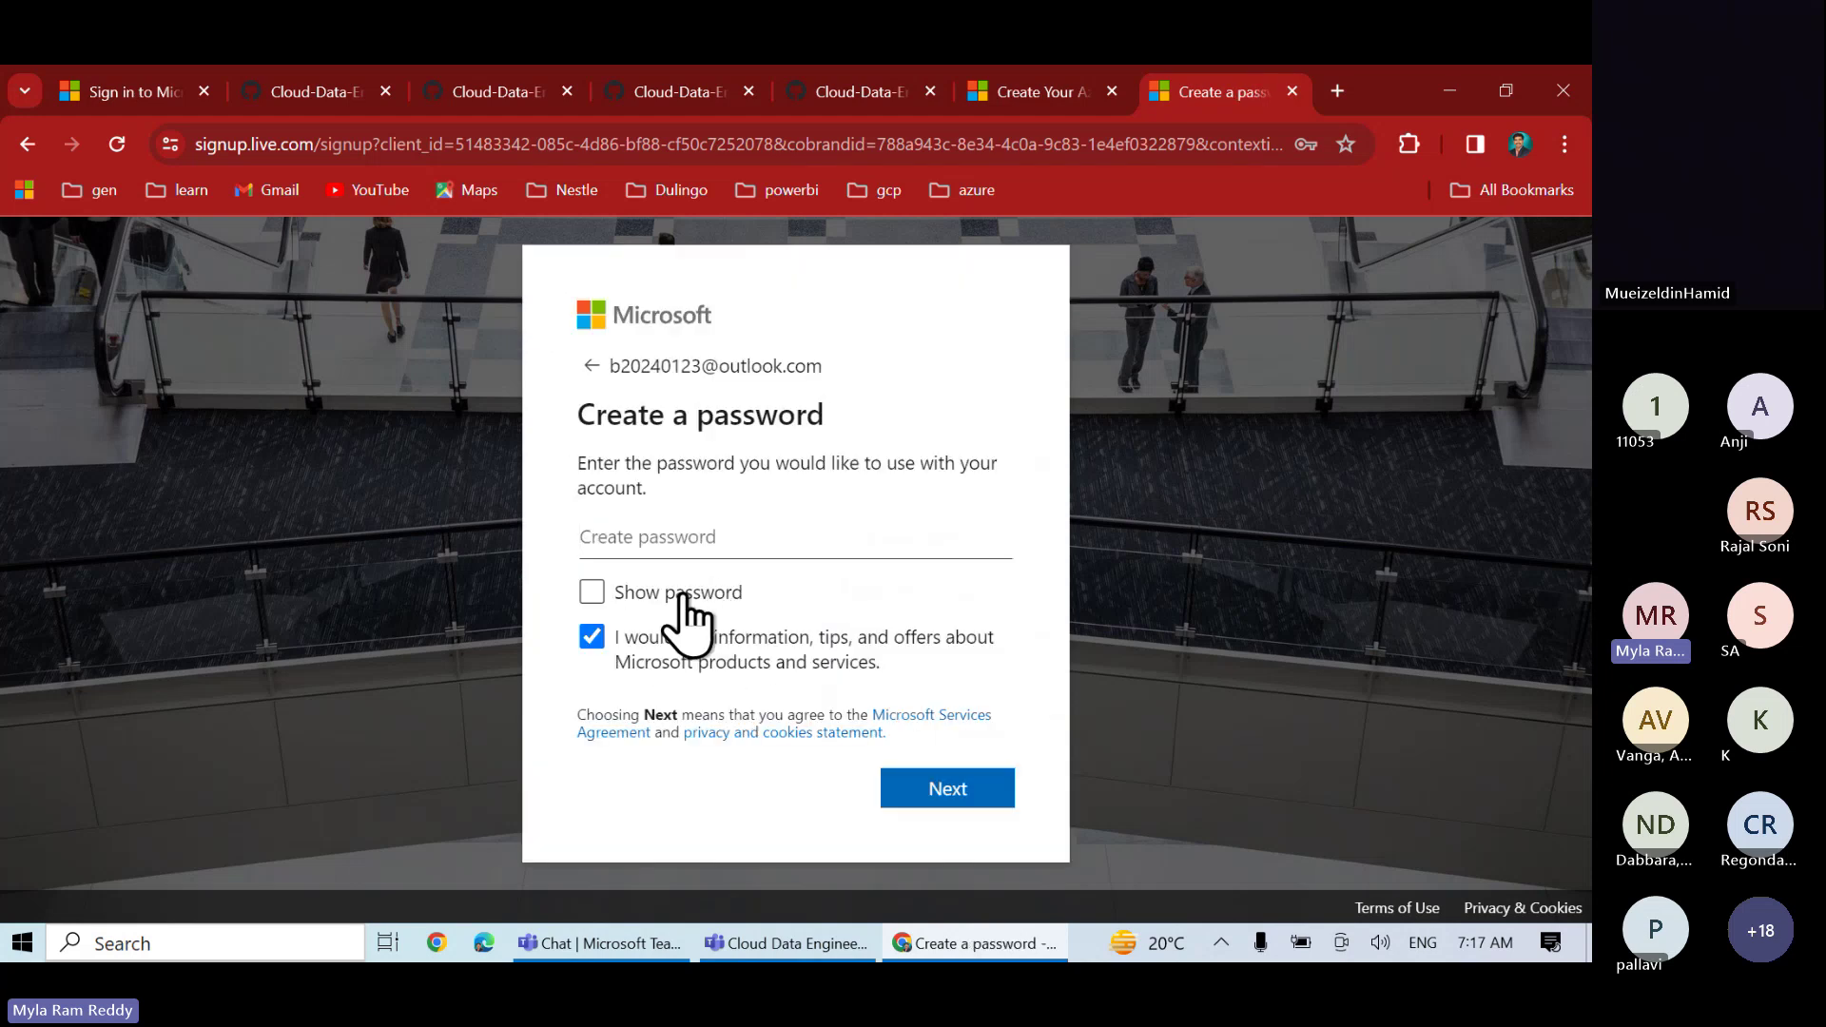
- Enter a password for the new Outlook account and continue to the name step
text(•••)
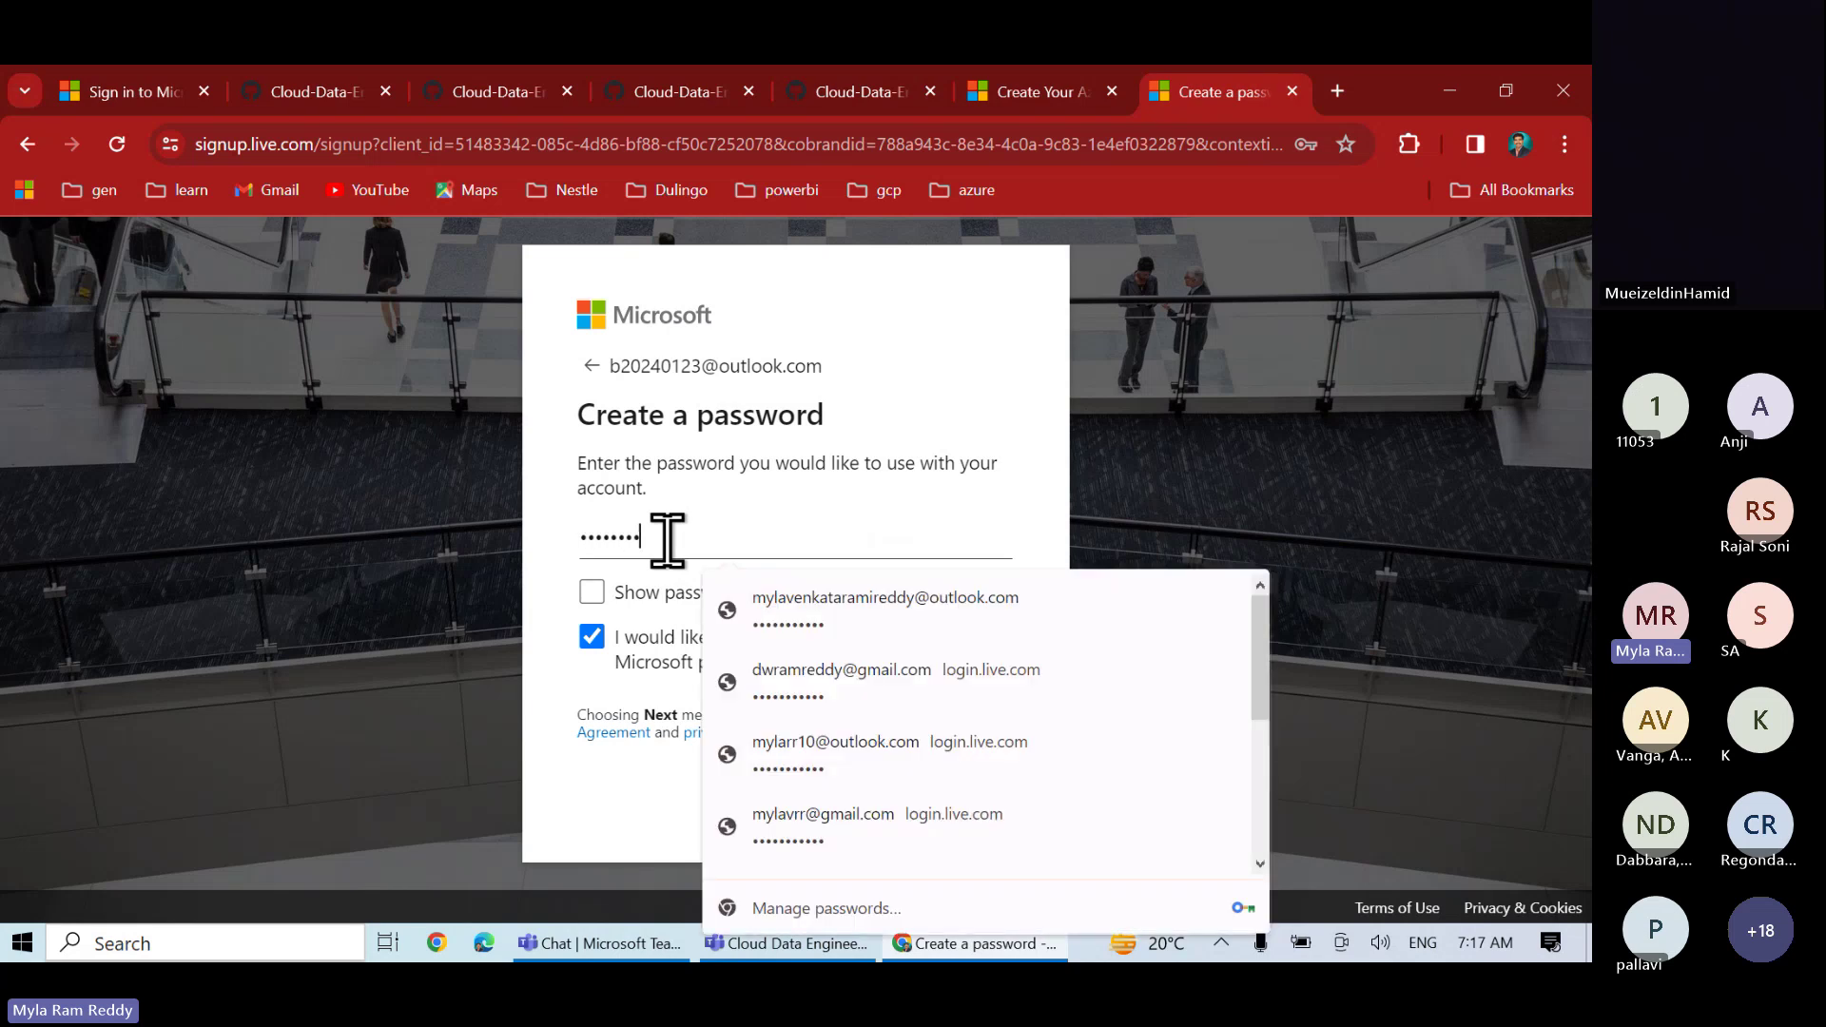
click(545, 701)
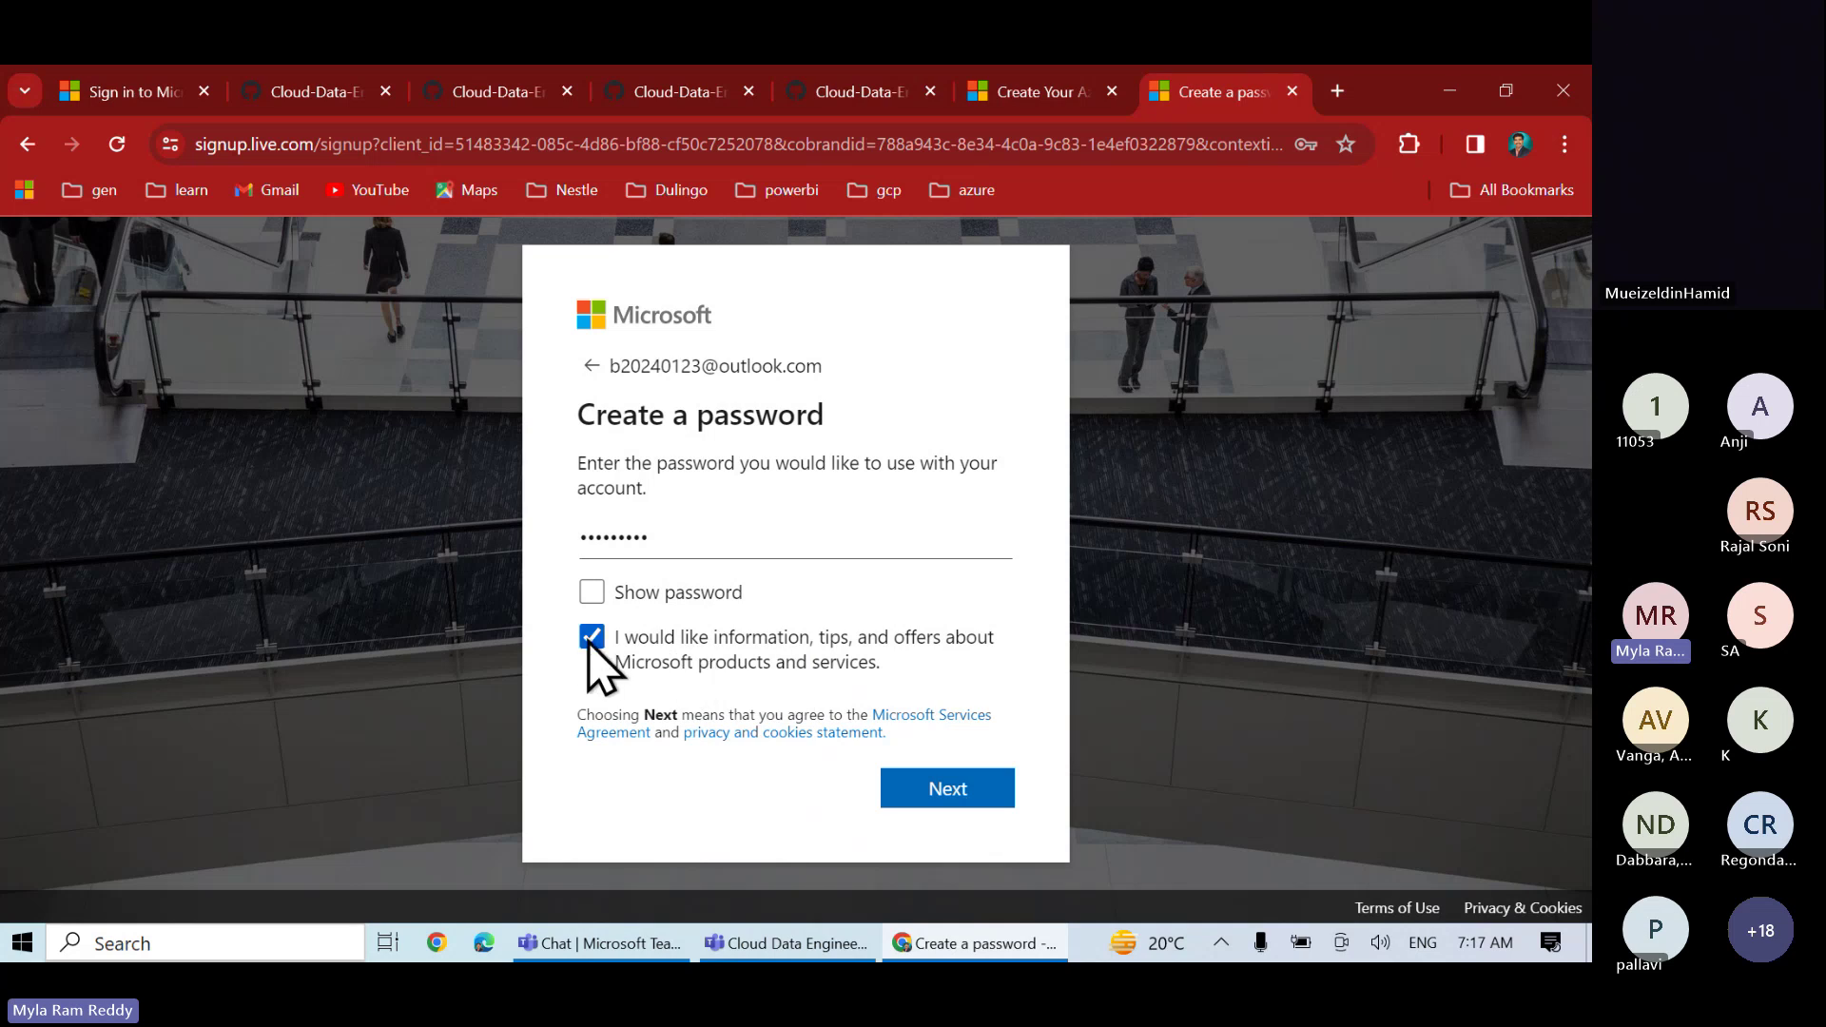
click(918, 789)
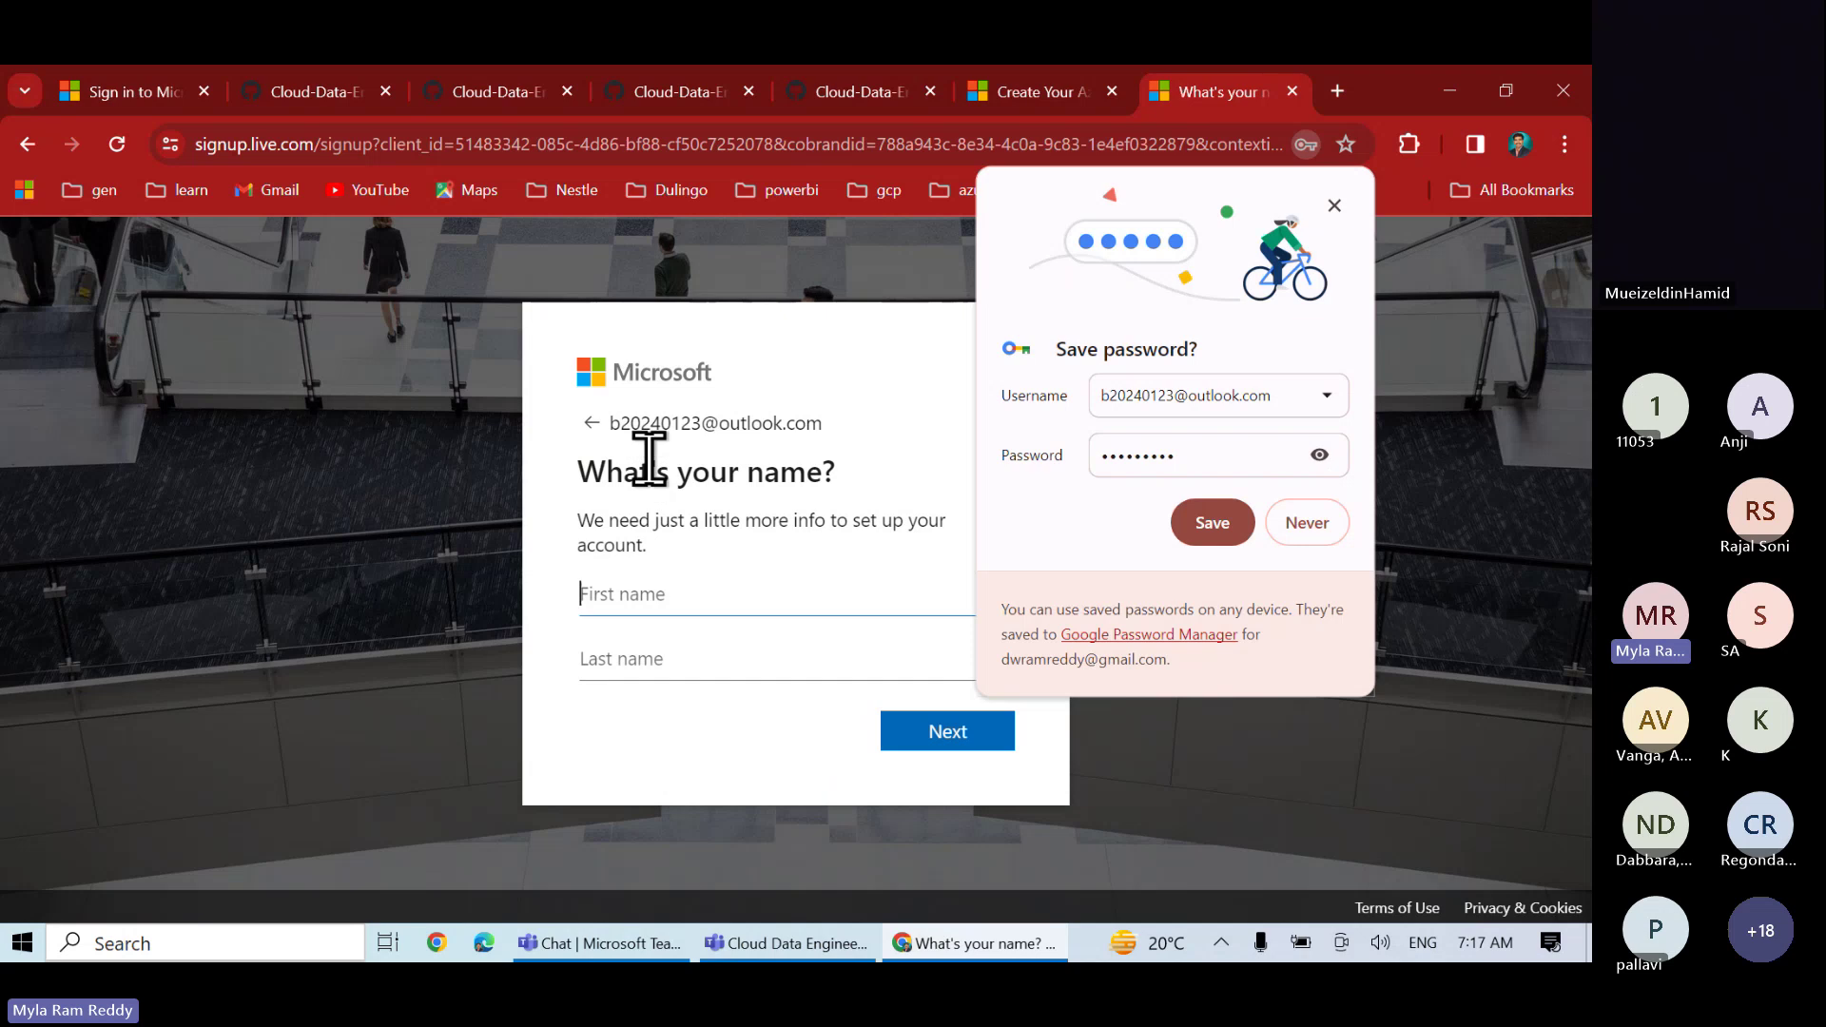
- Enter the first name and a 1 January 2000 birthdate, continue, and decline saving the password
text(r)
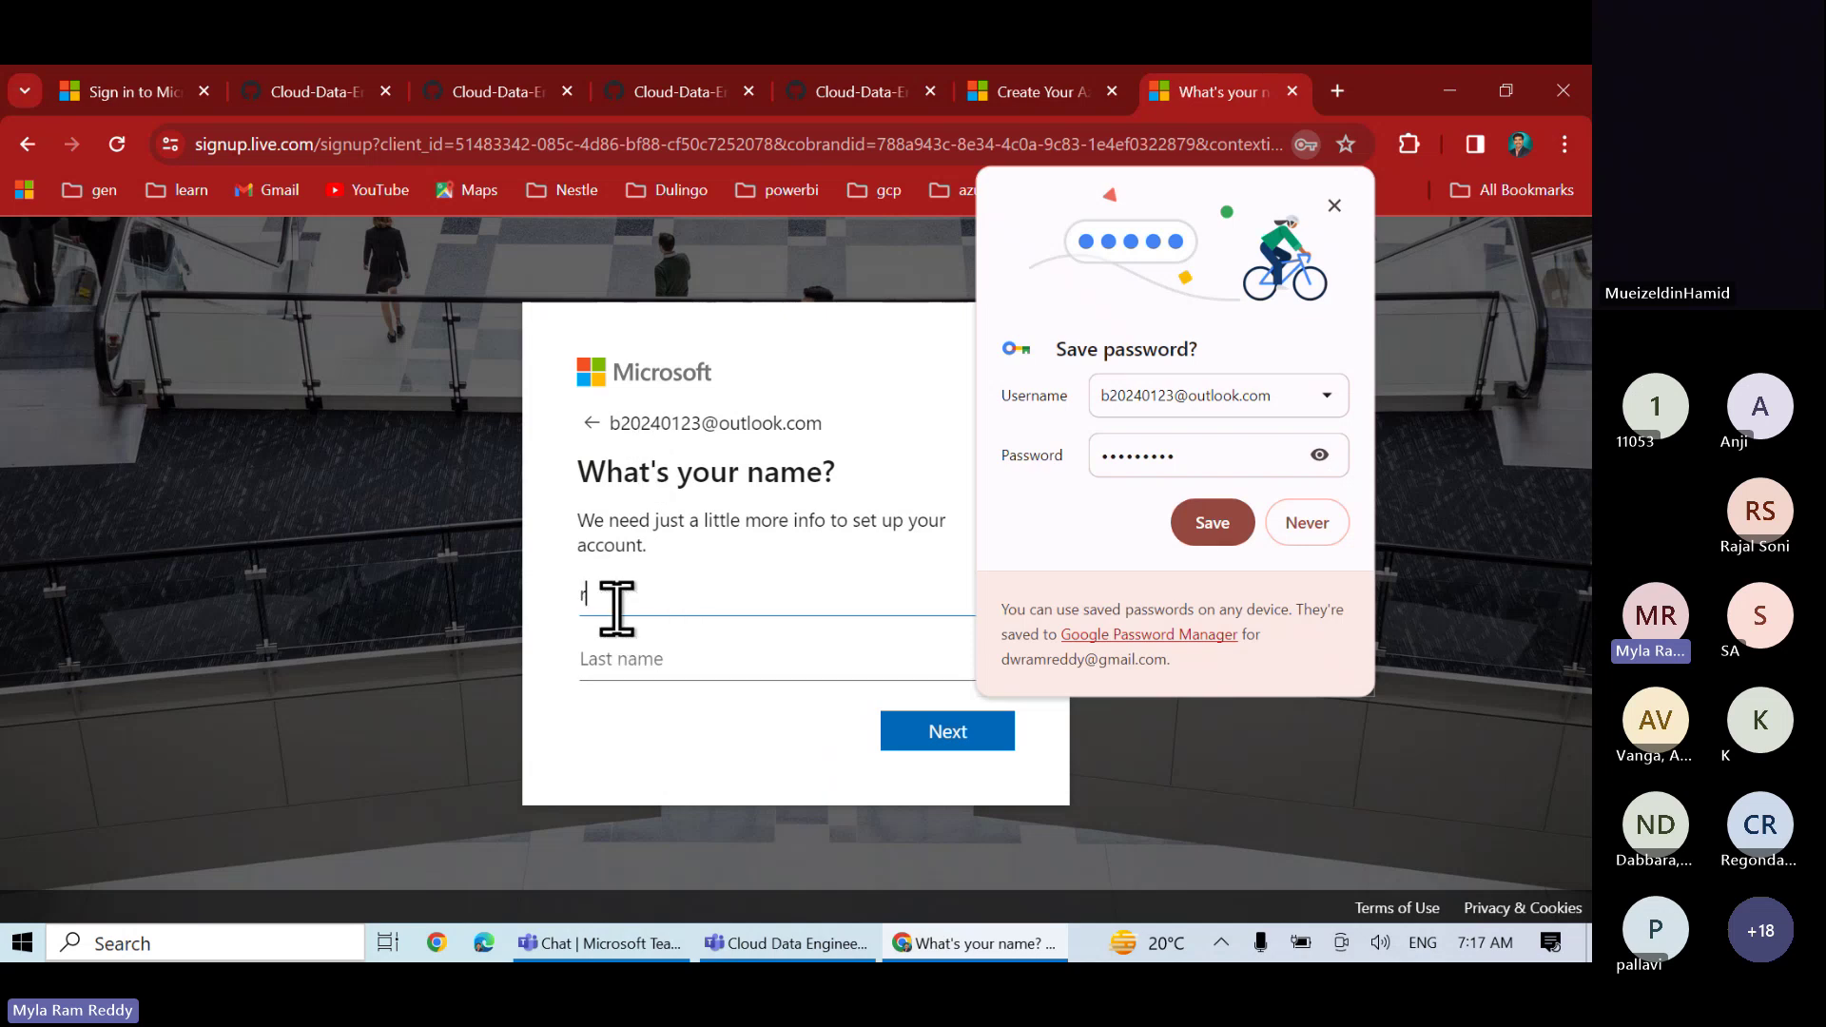
text(reddy)
click(942, 737)
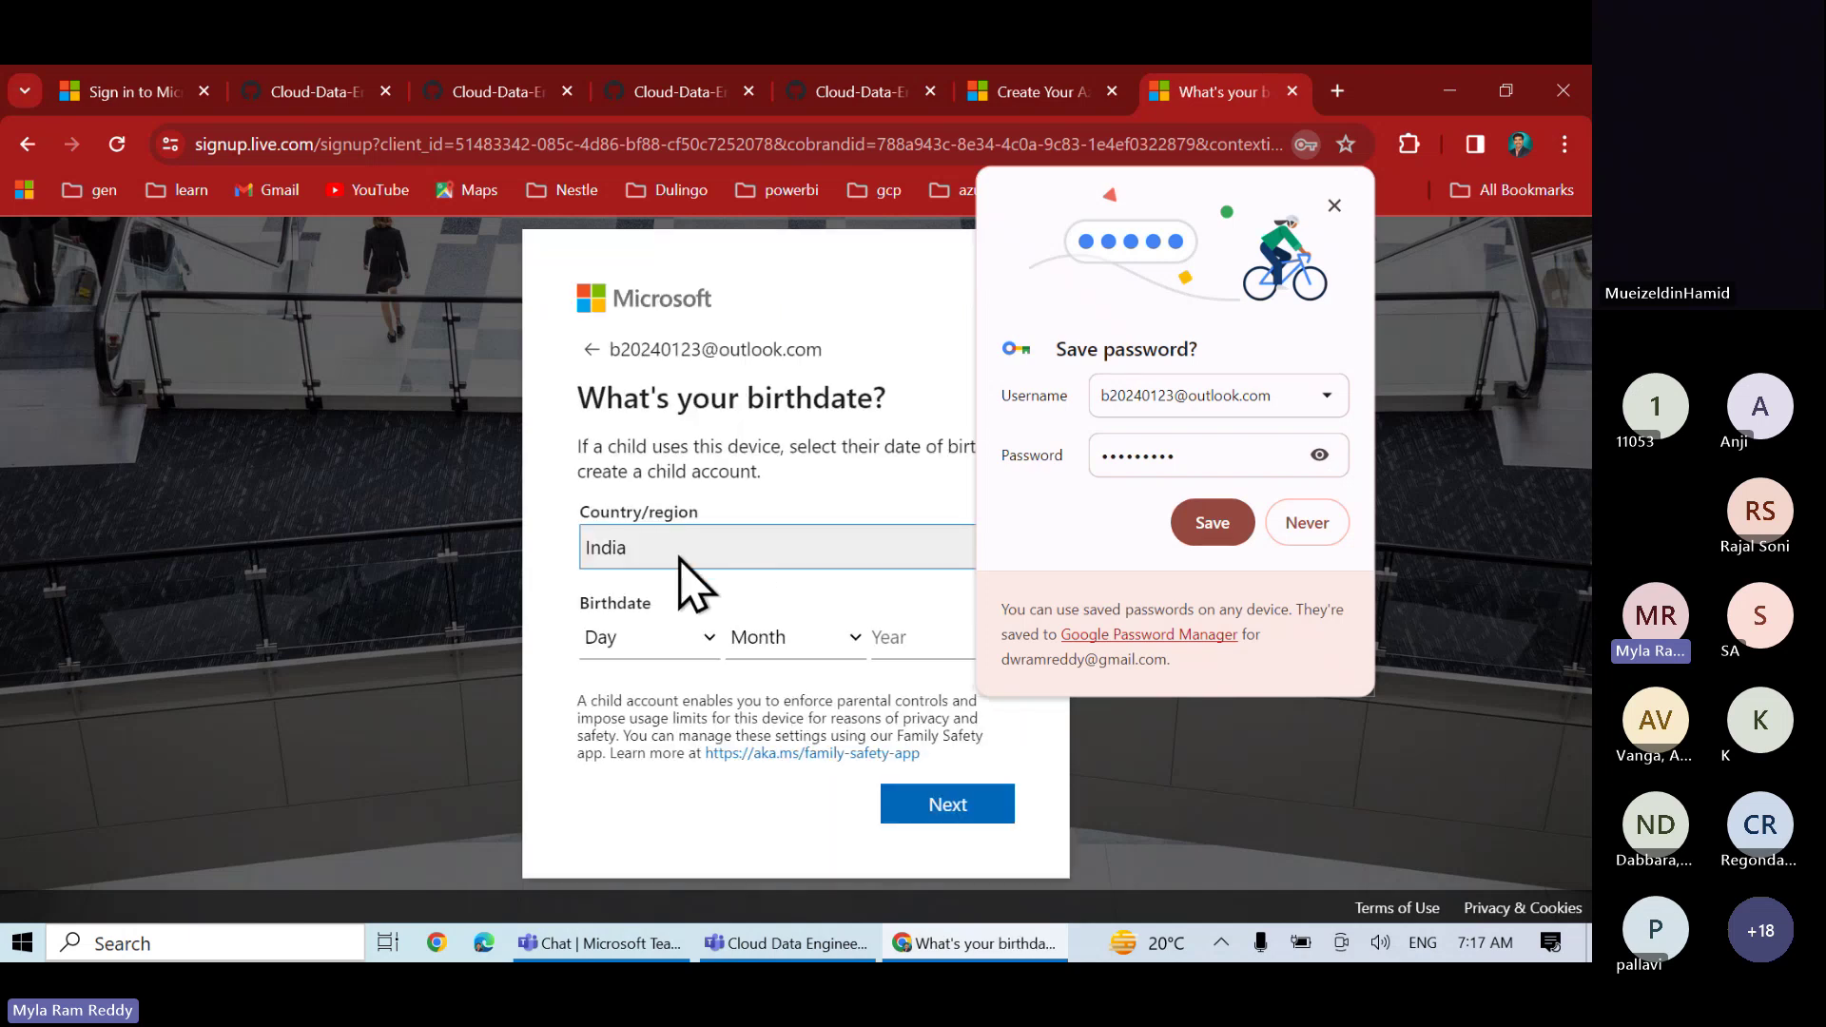
click(637, 649)
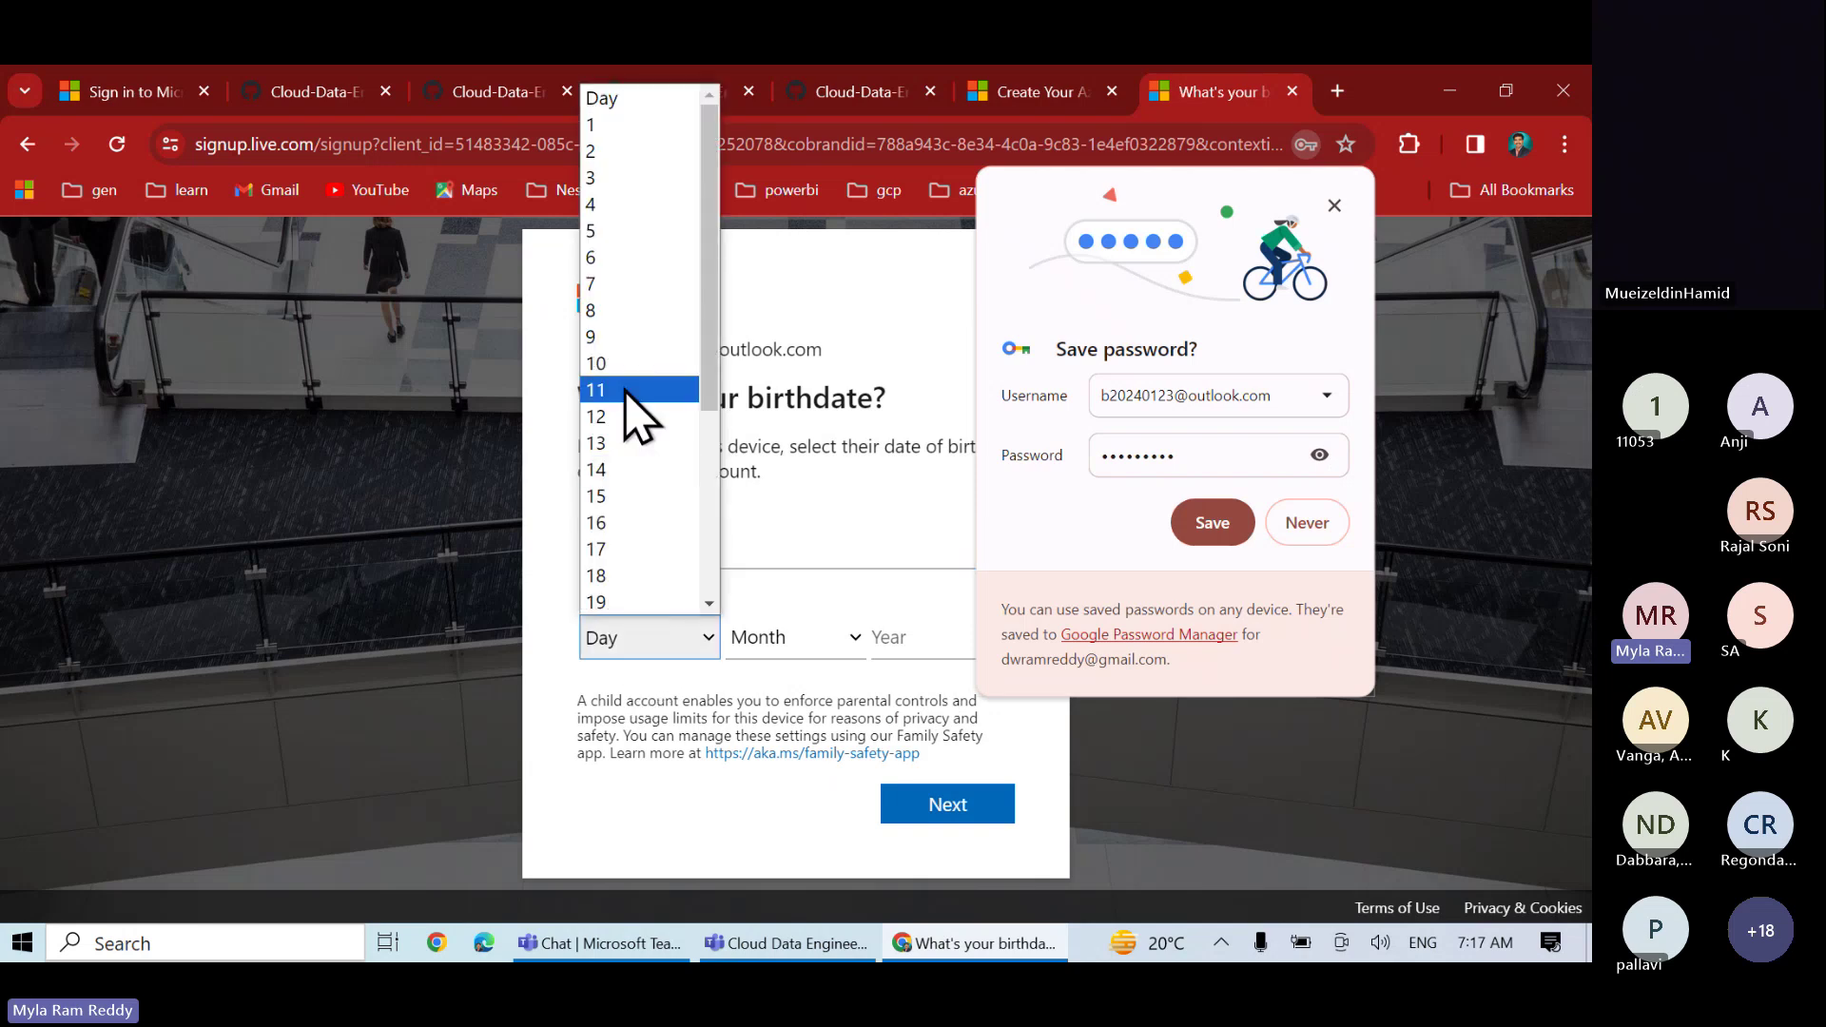
click(596, 127)
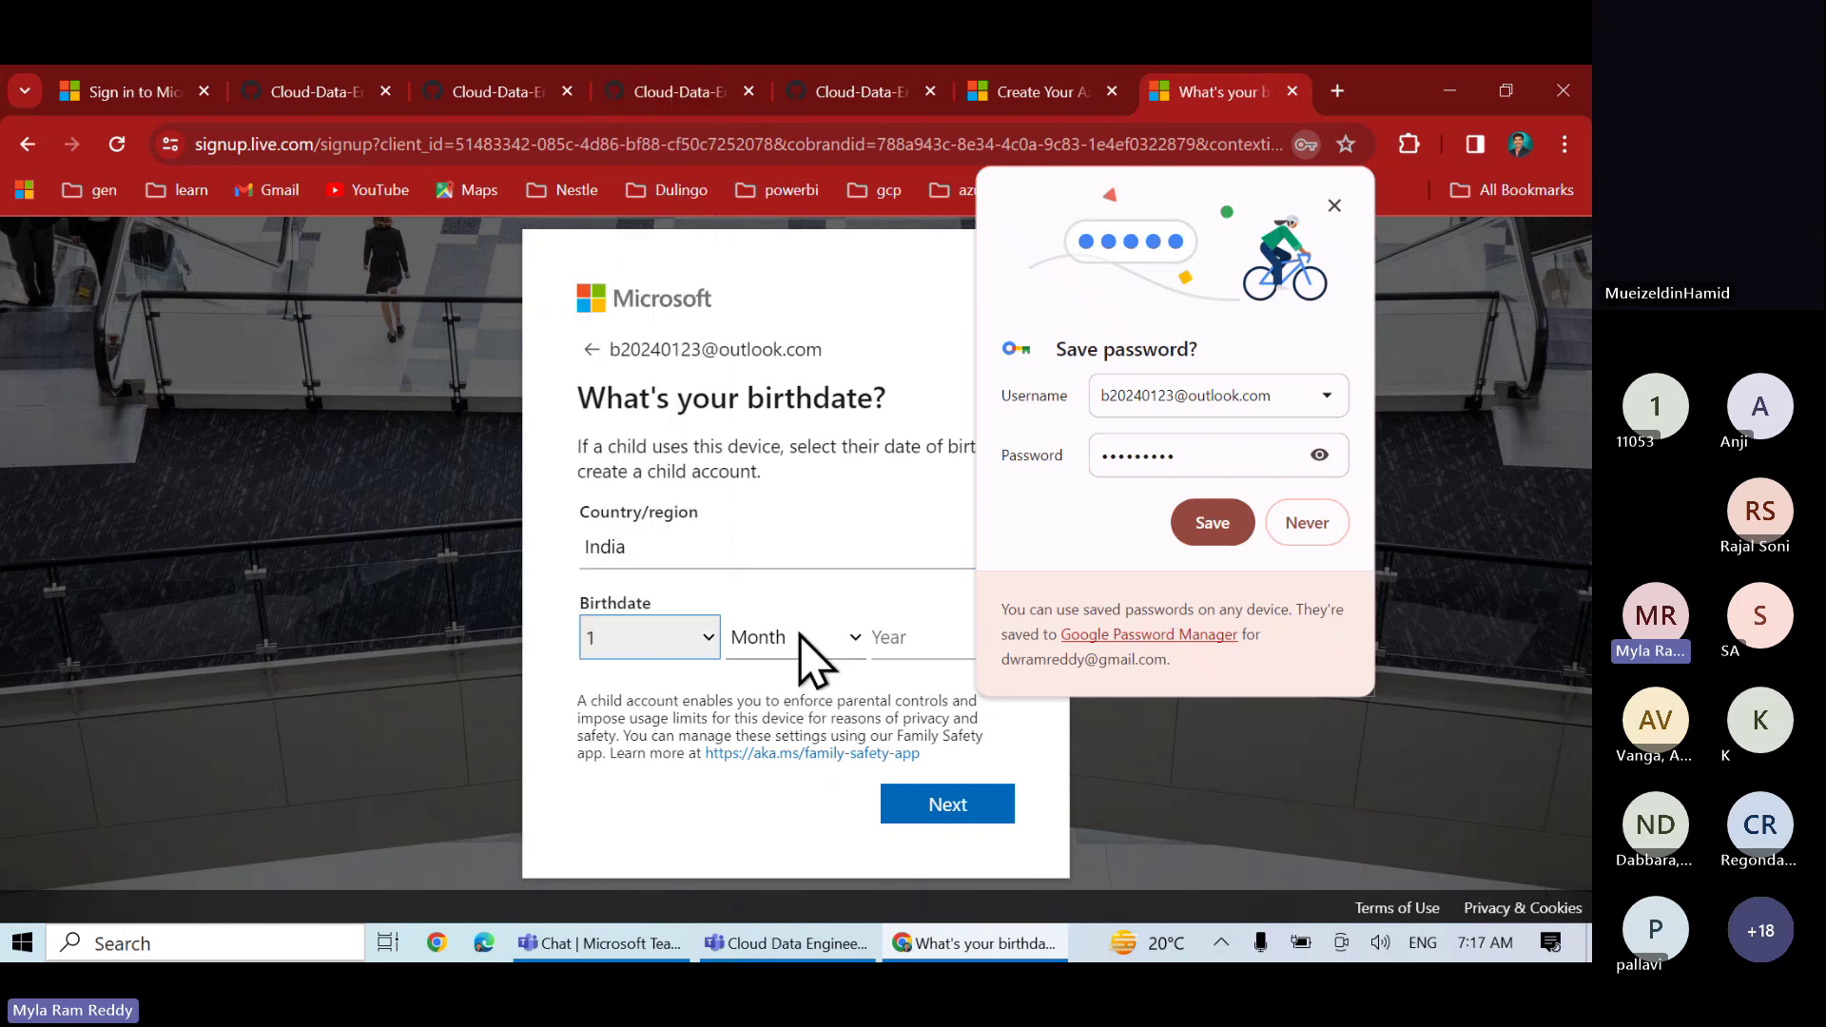
click(808, 649)
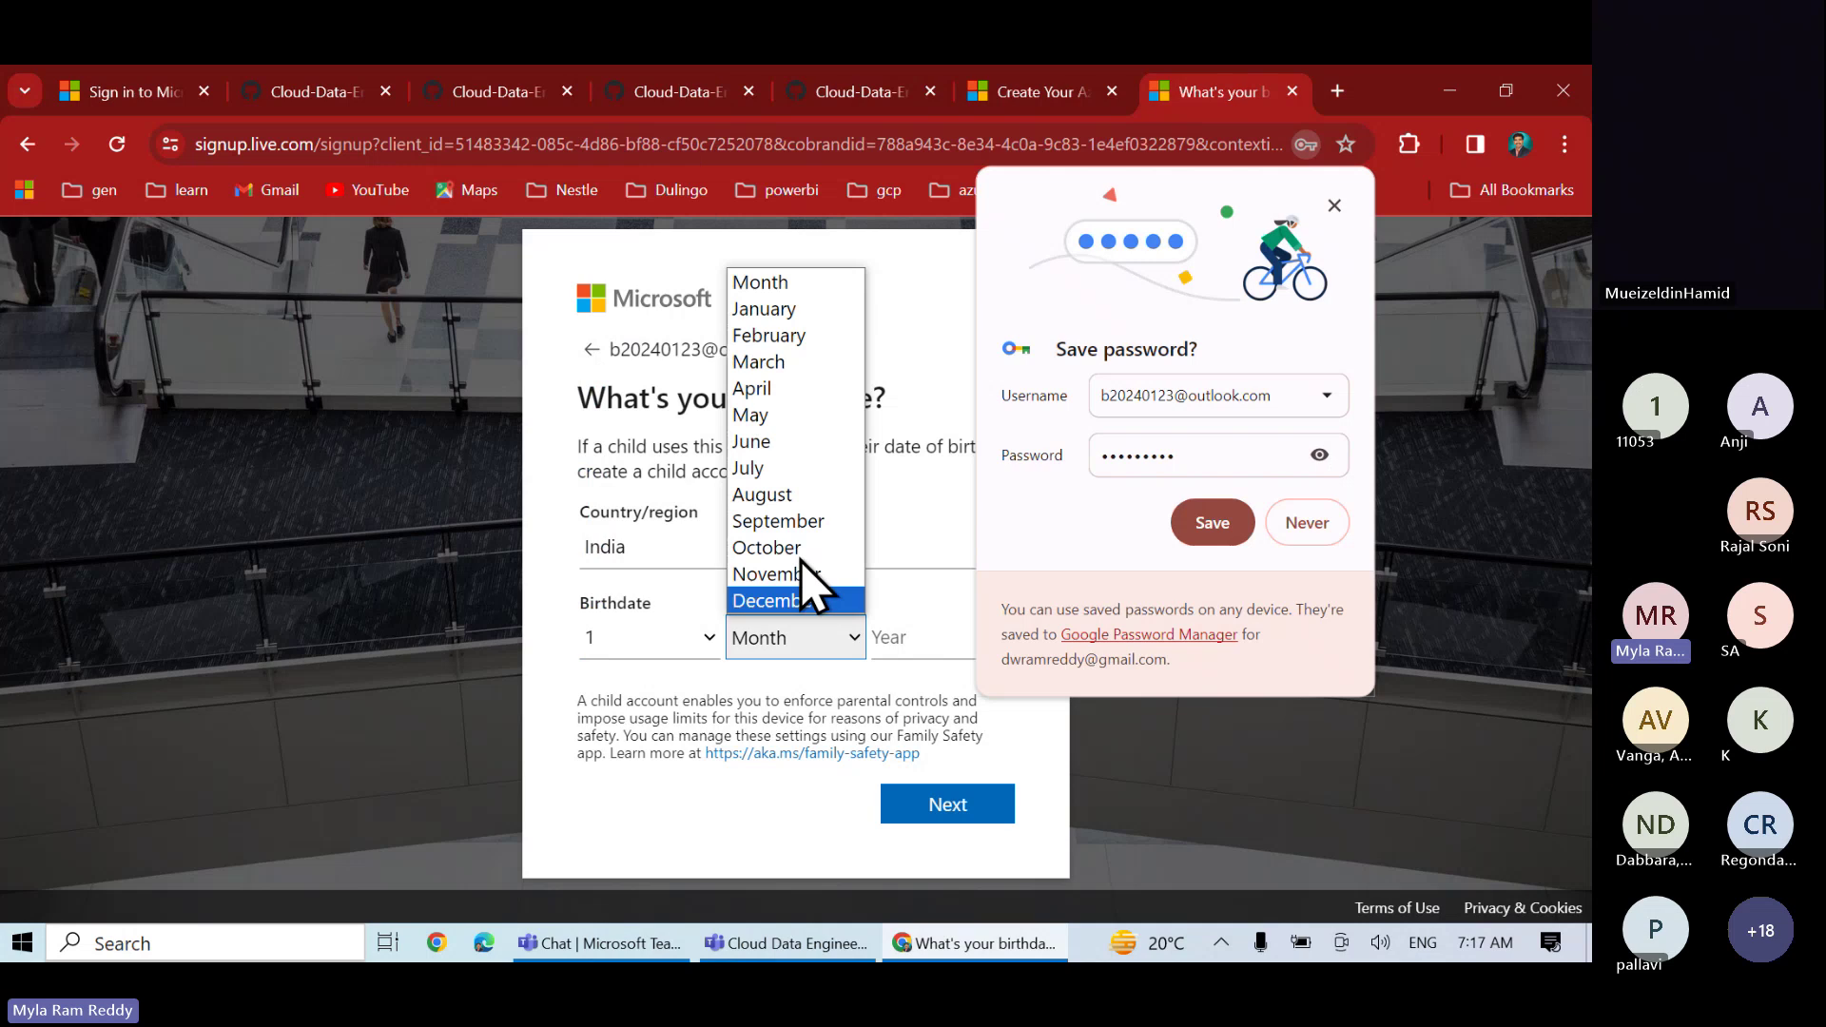
click(768, 316)
click(889, 632)
text(2)
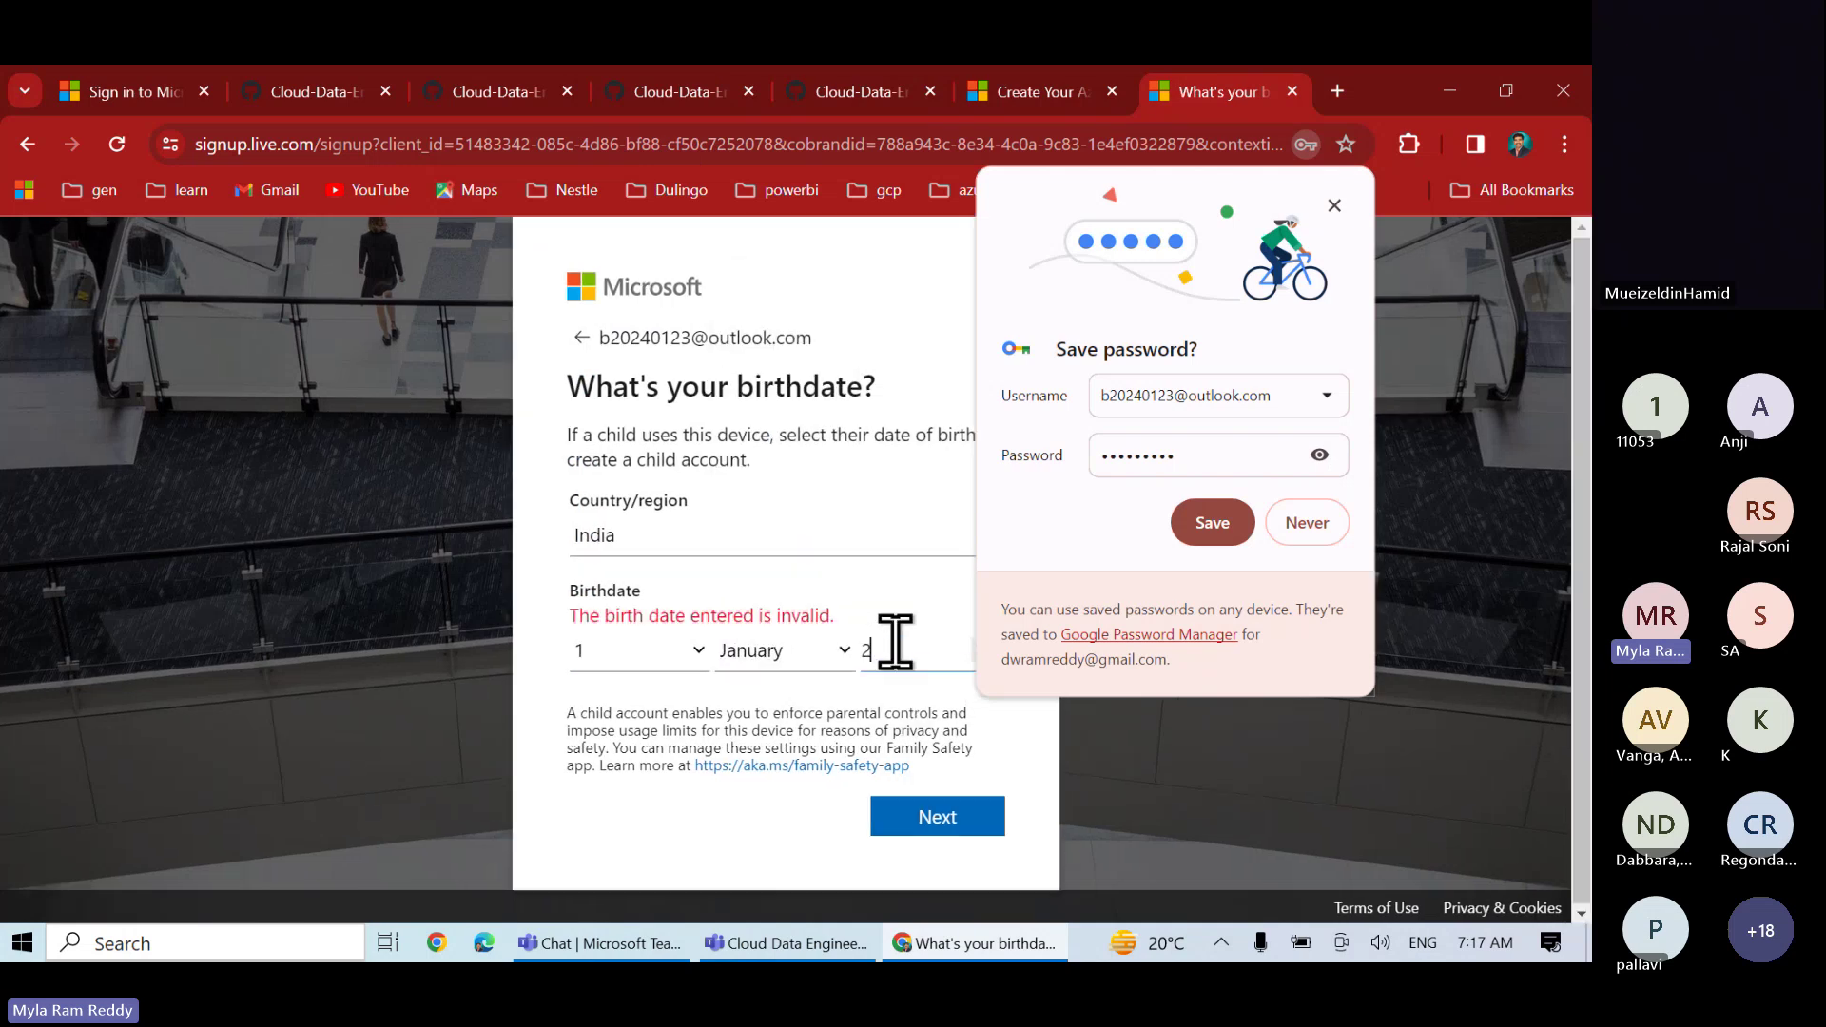
text(000)
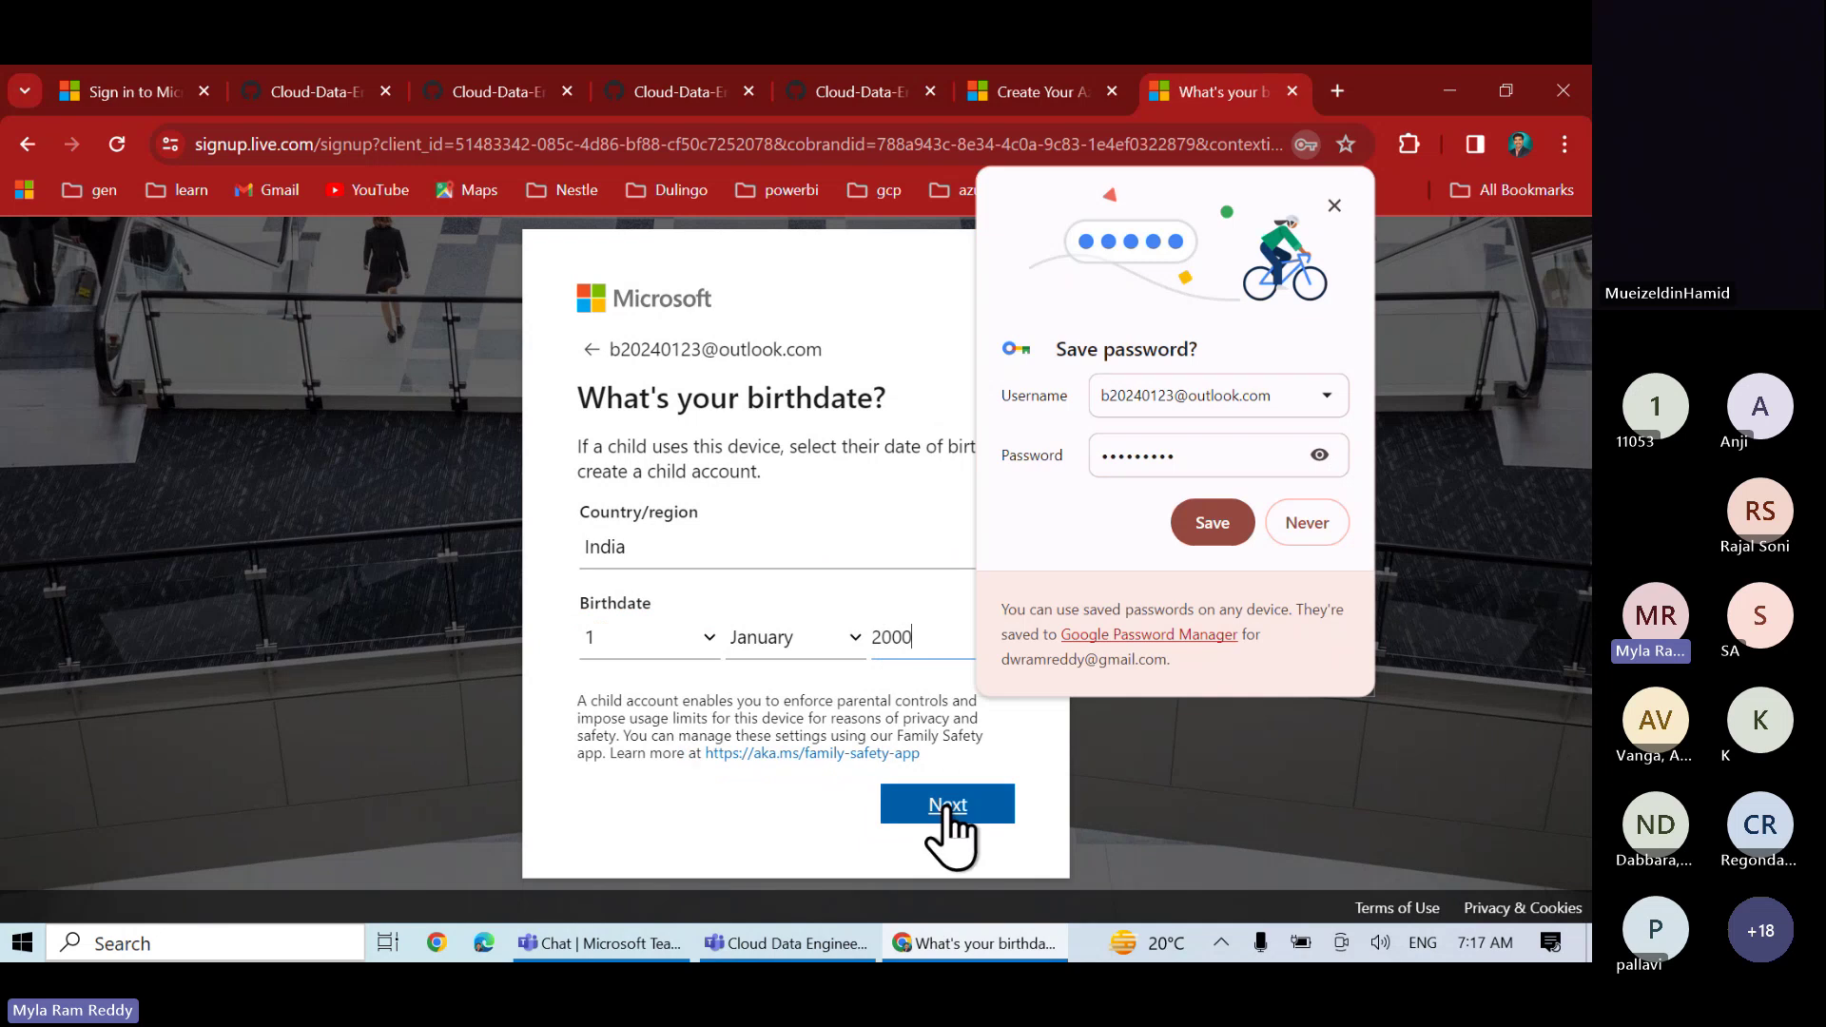
click(947, 807)
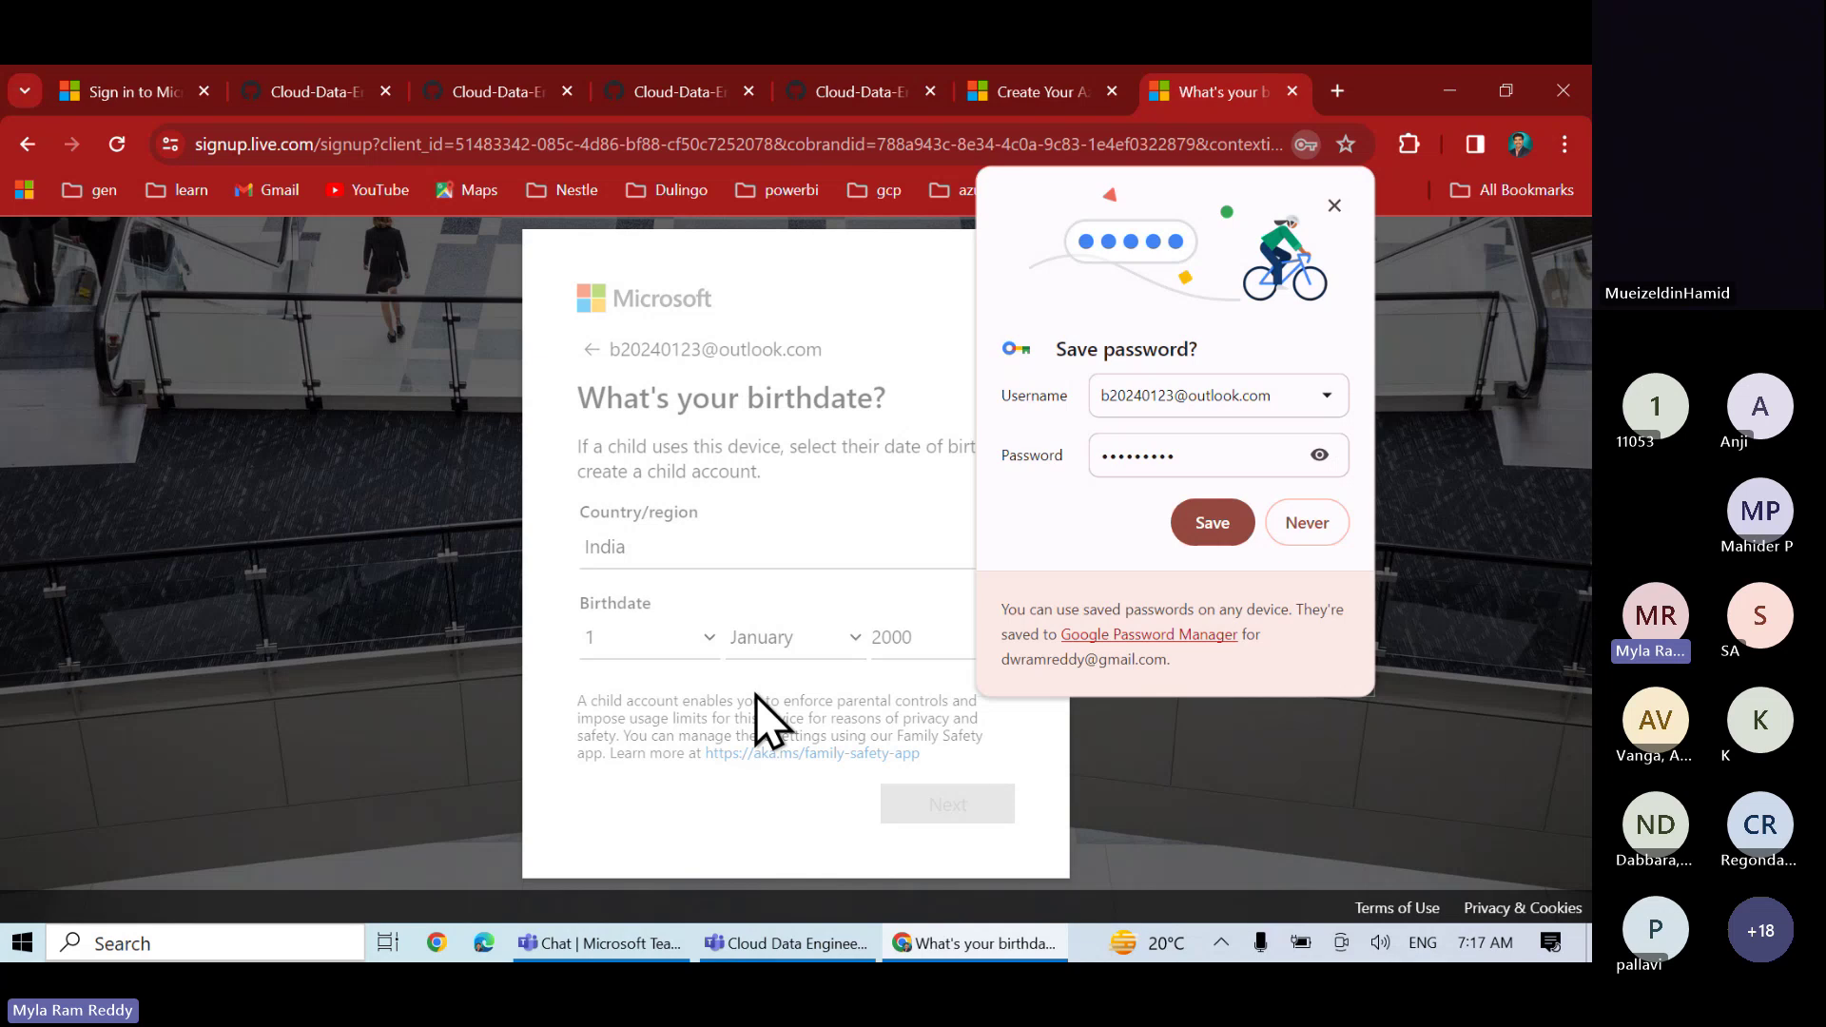
click(1304, 526)
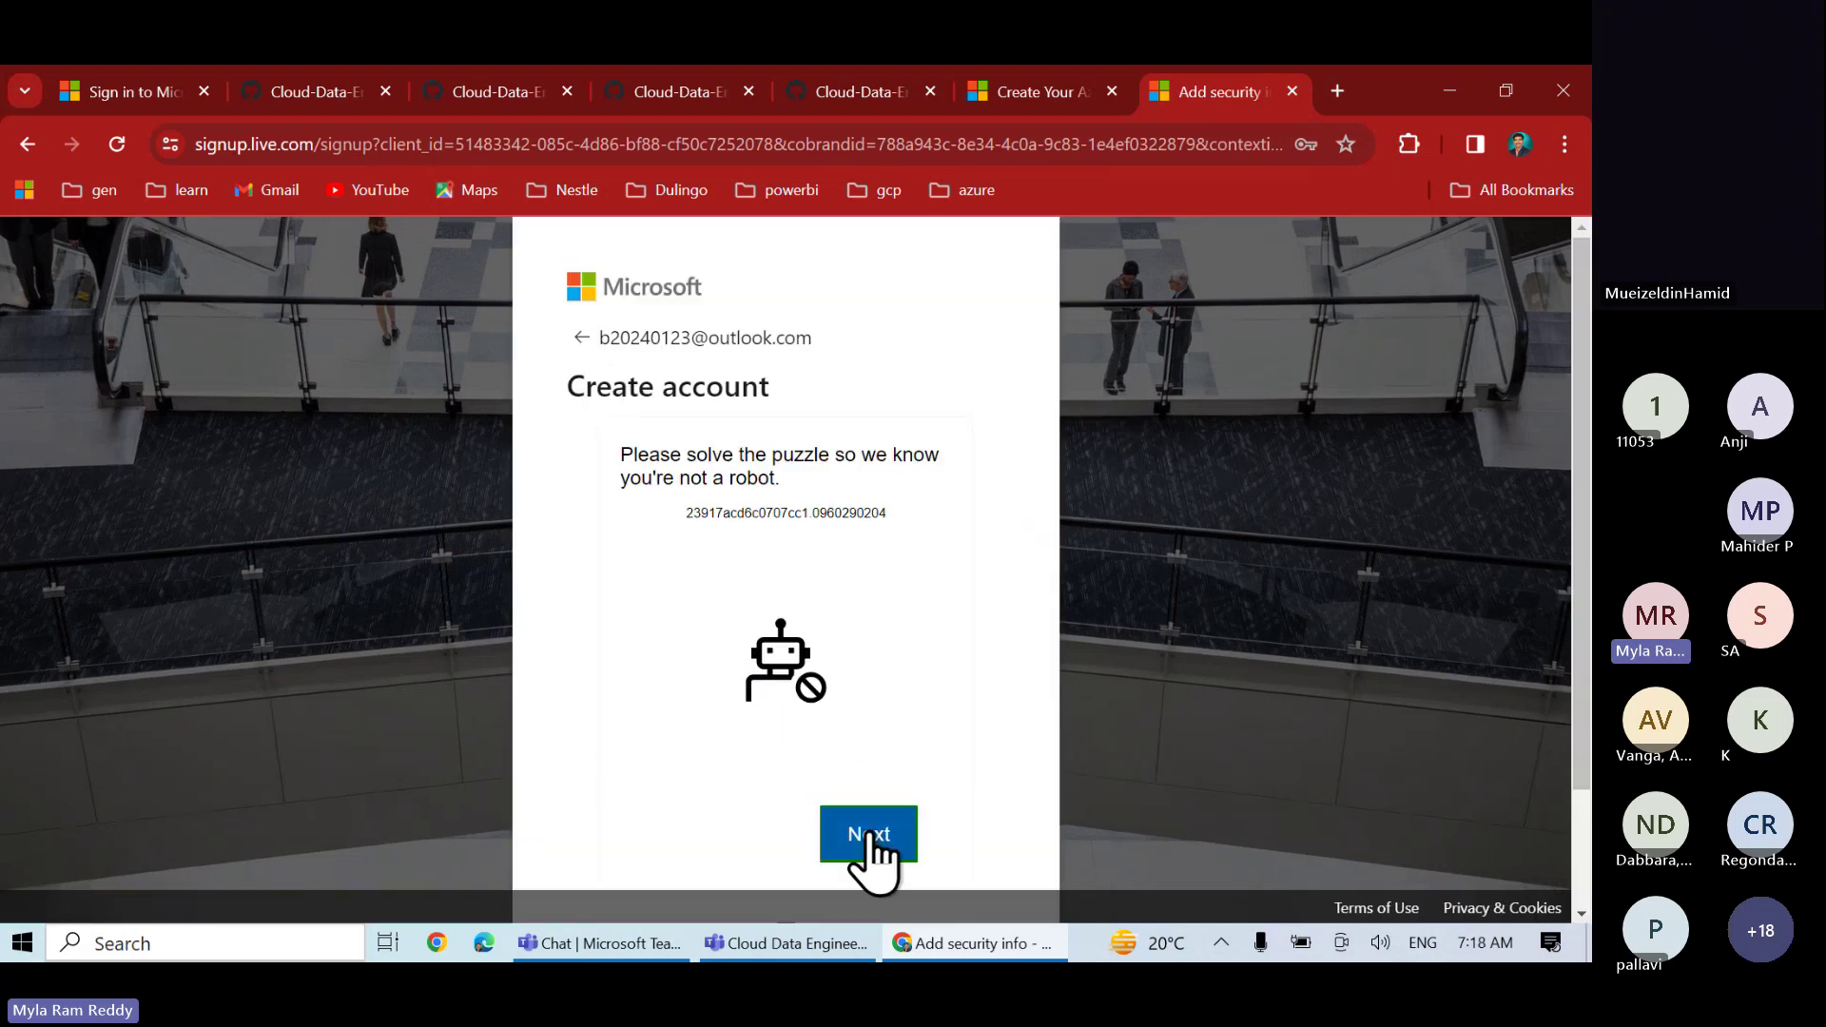
- Start the robot check, rotate the object to match the hand, and submit the attempt
click(873, 842)
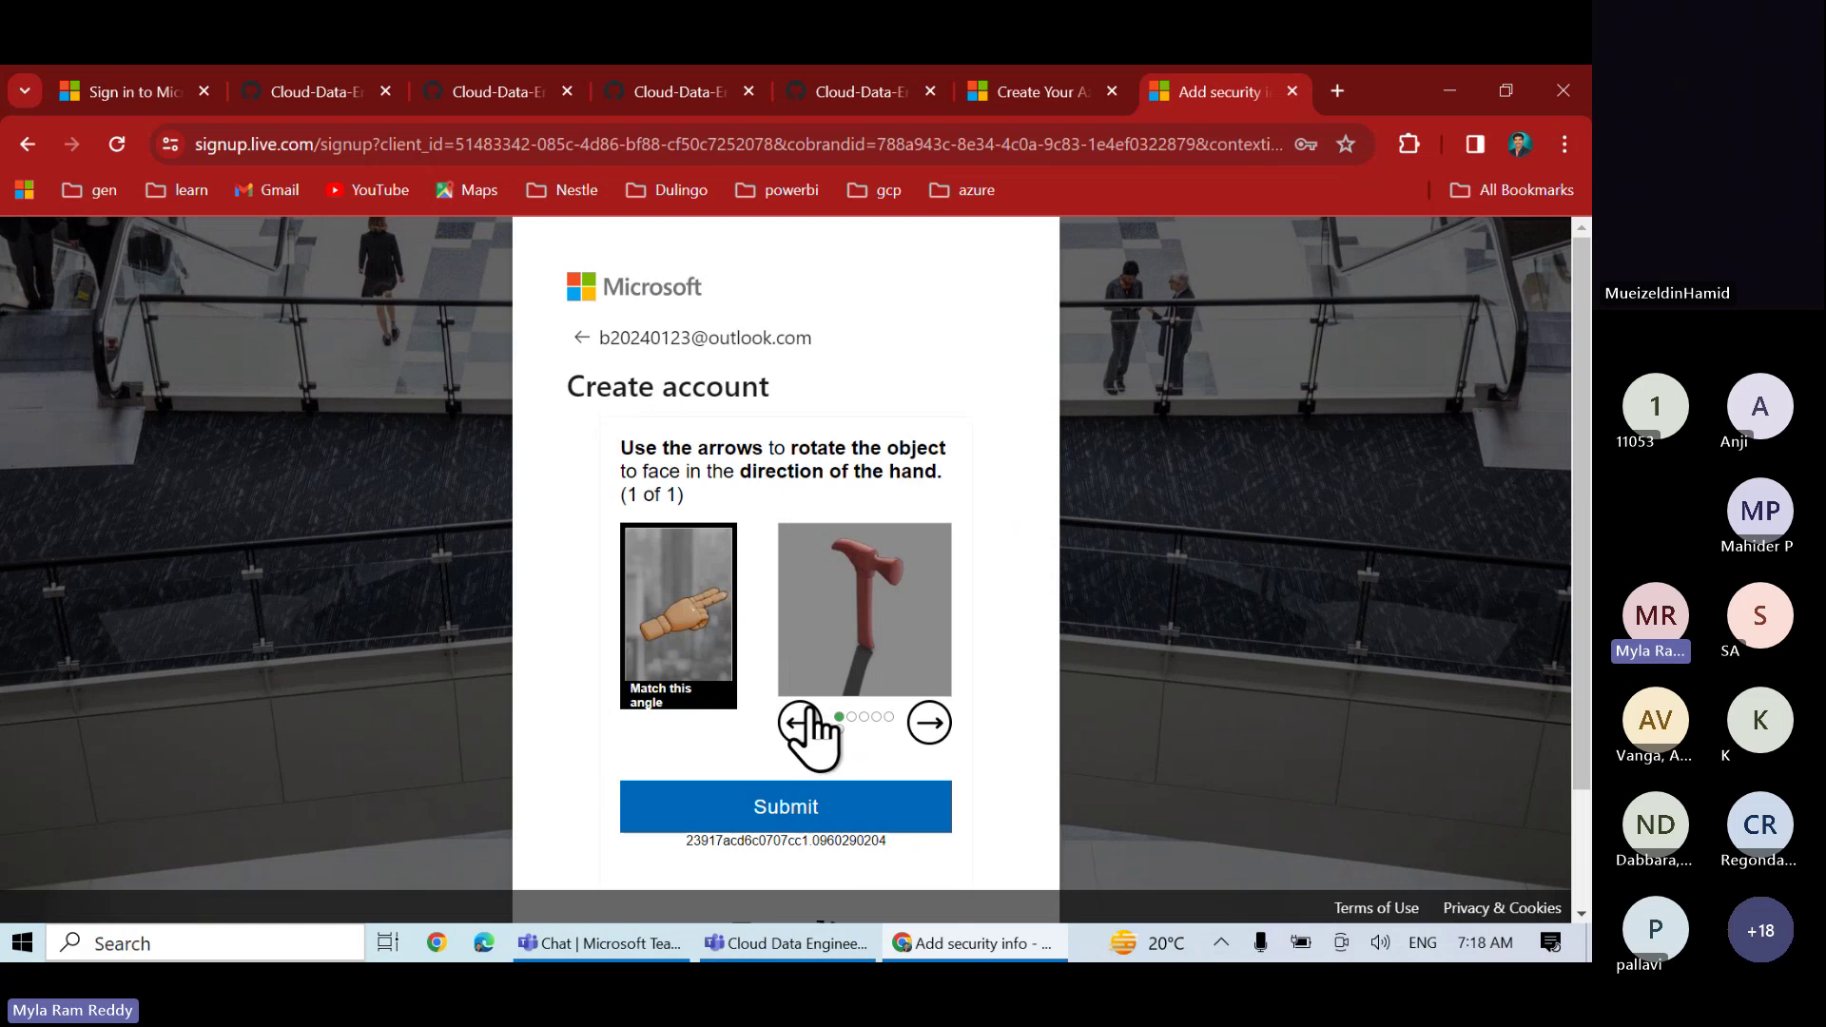
click(929, 725)
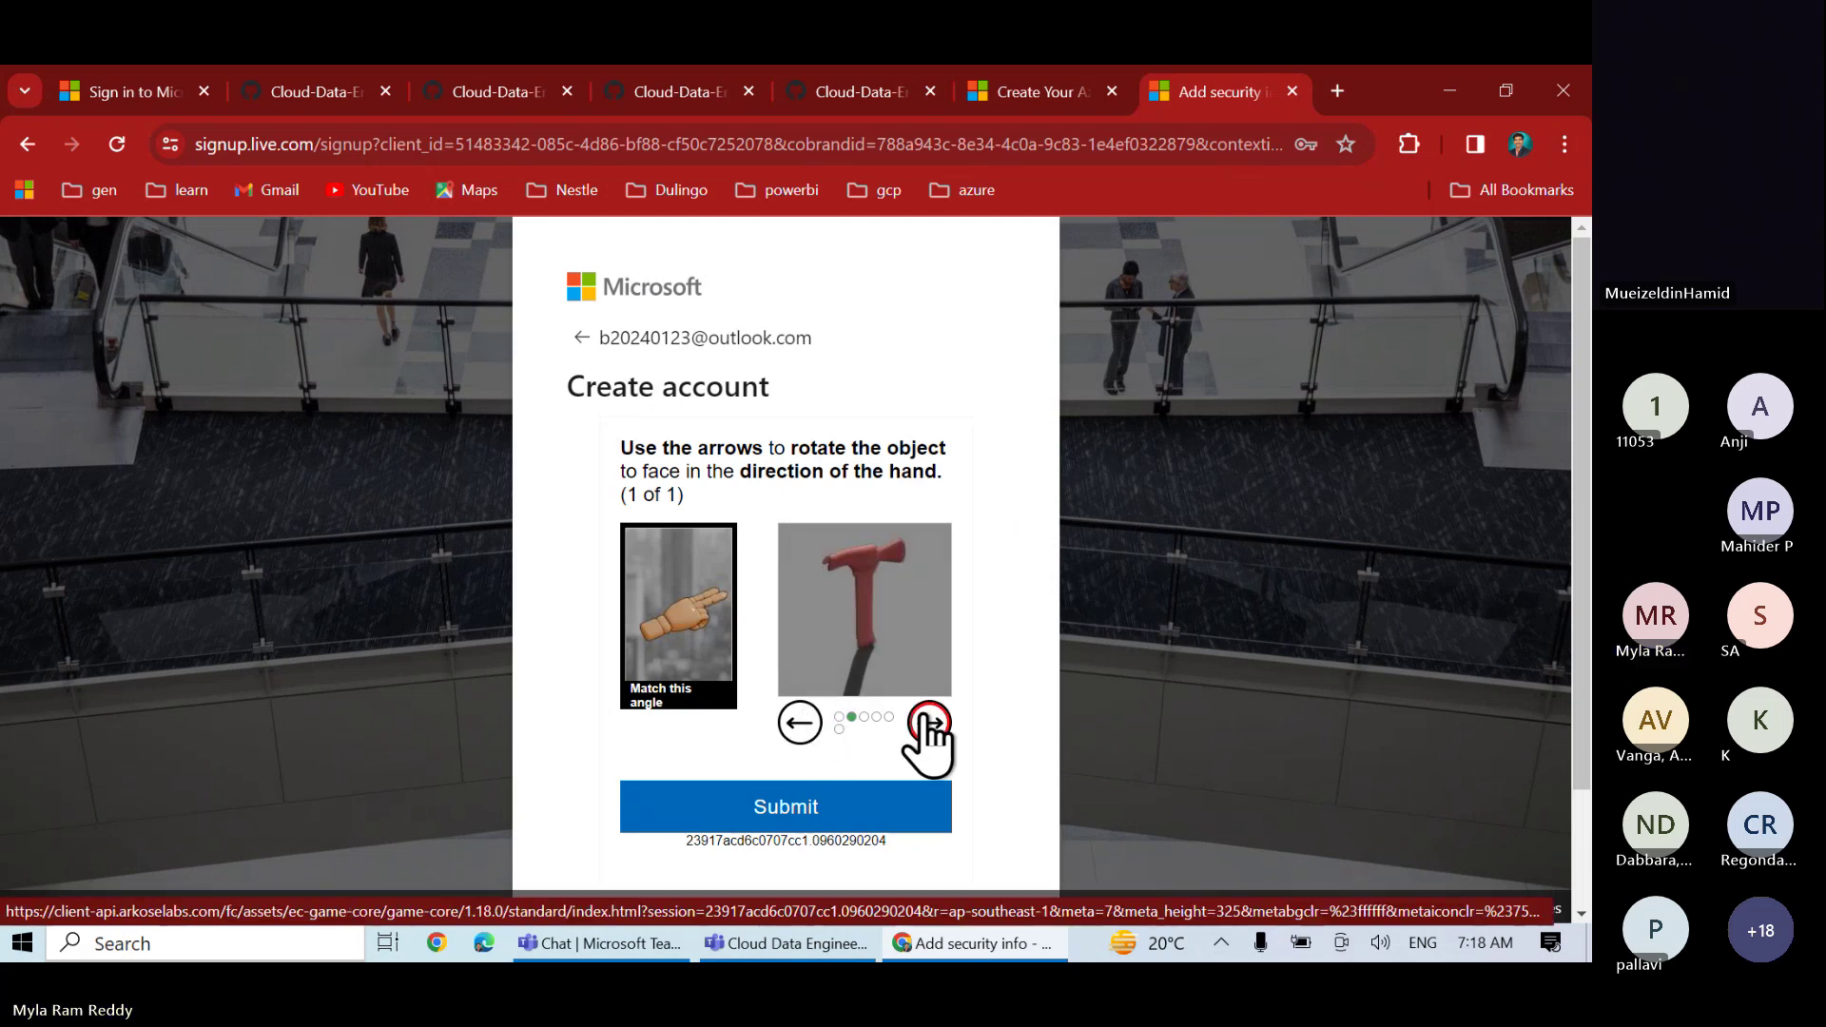
click(929, 725)
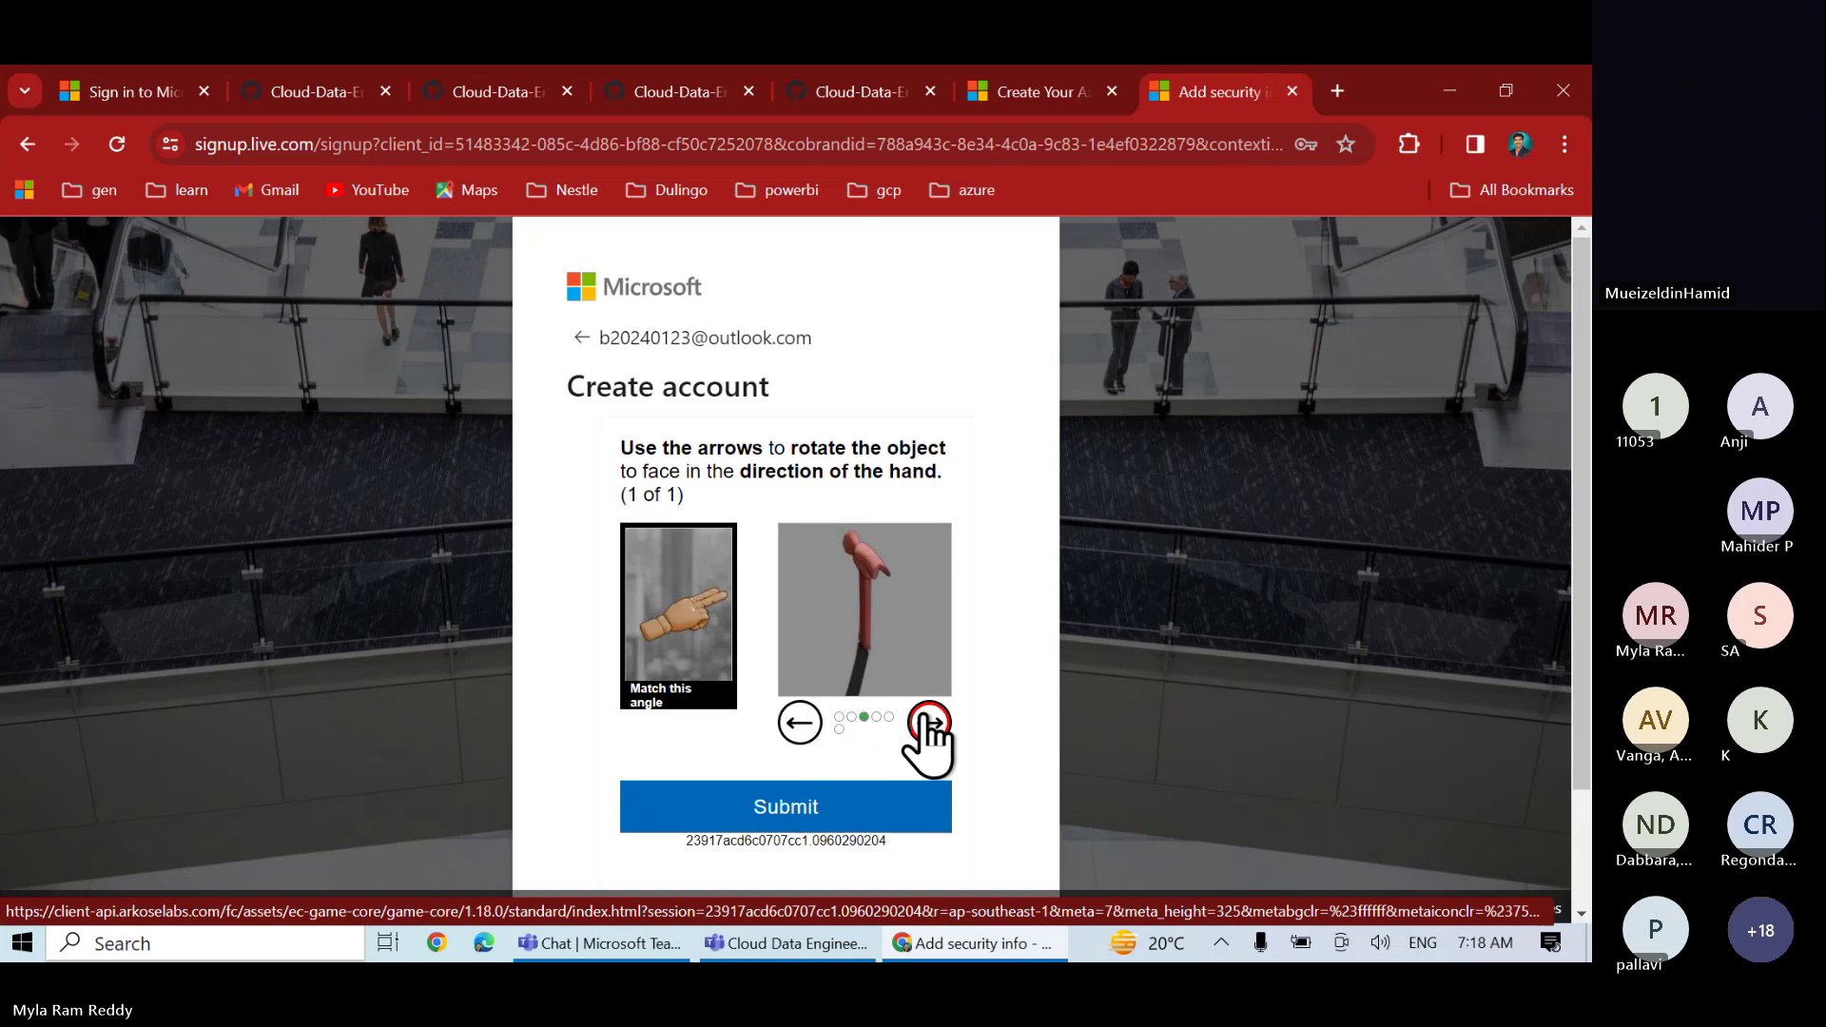
click(800, 725)
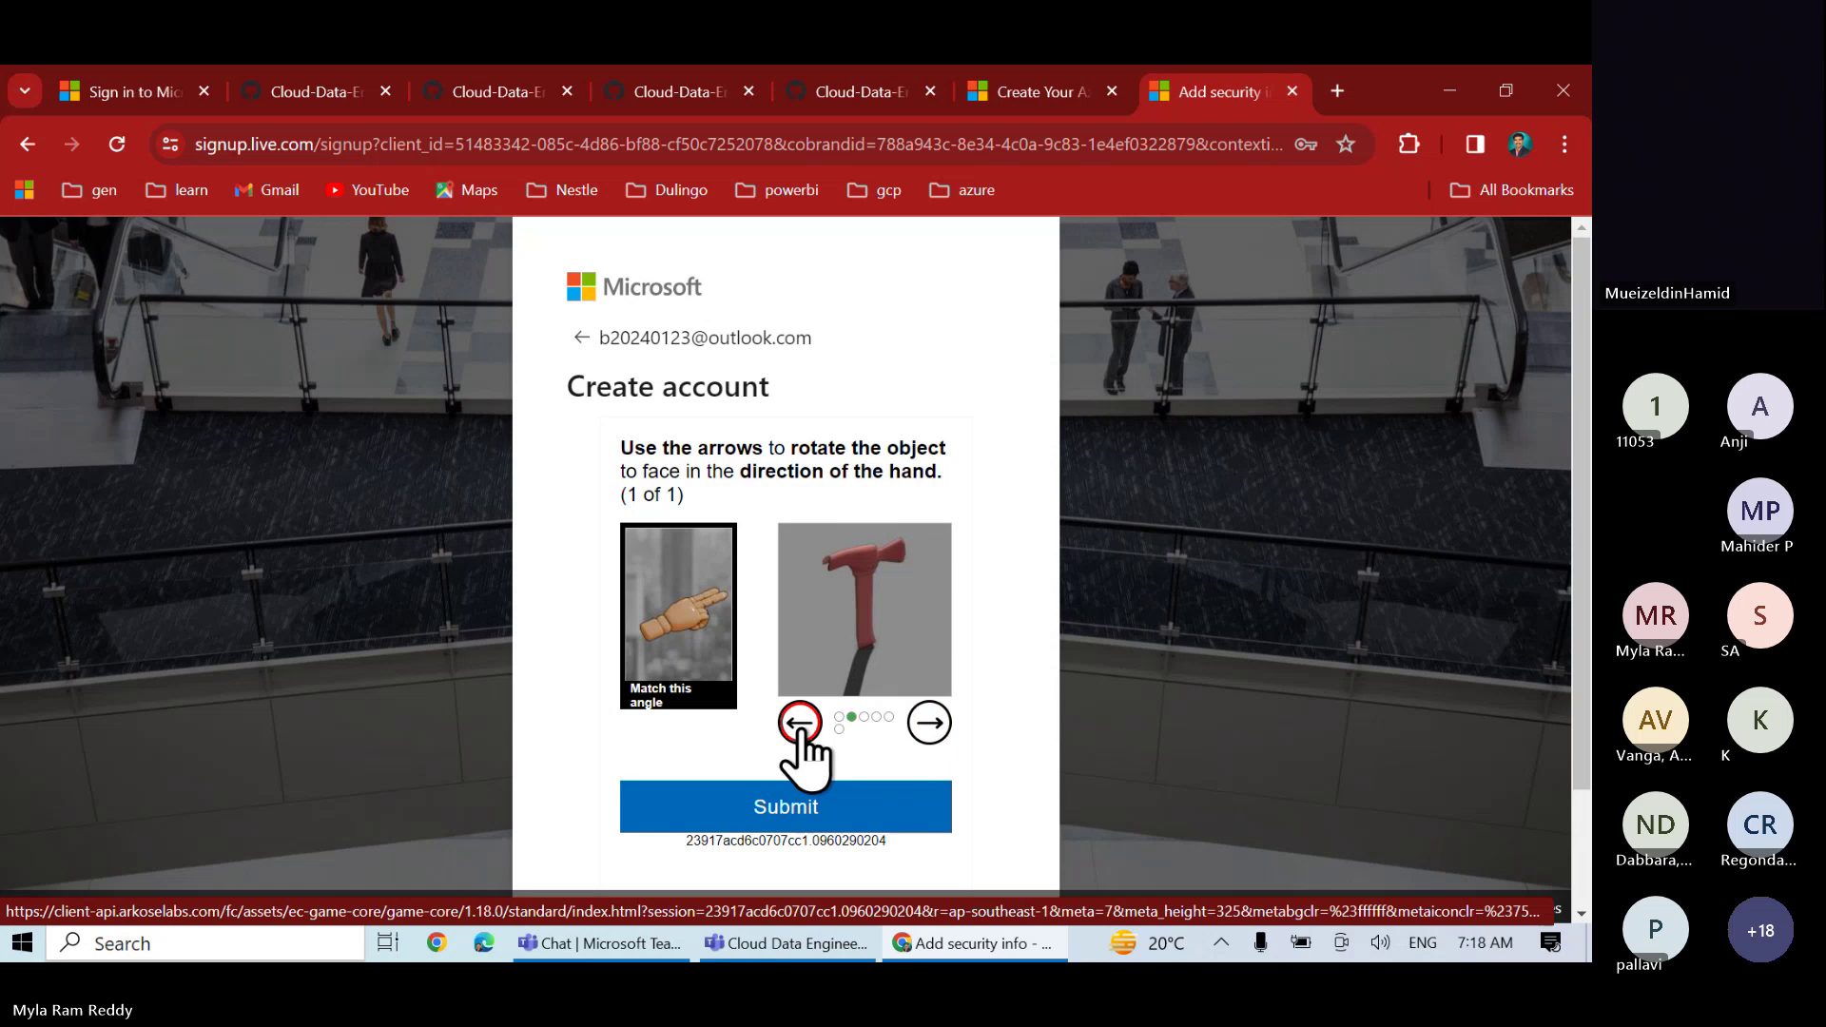
click(800, 725)
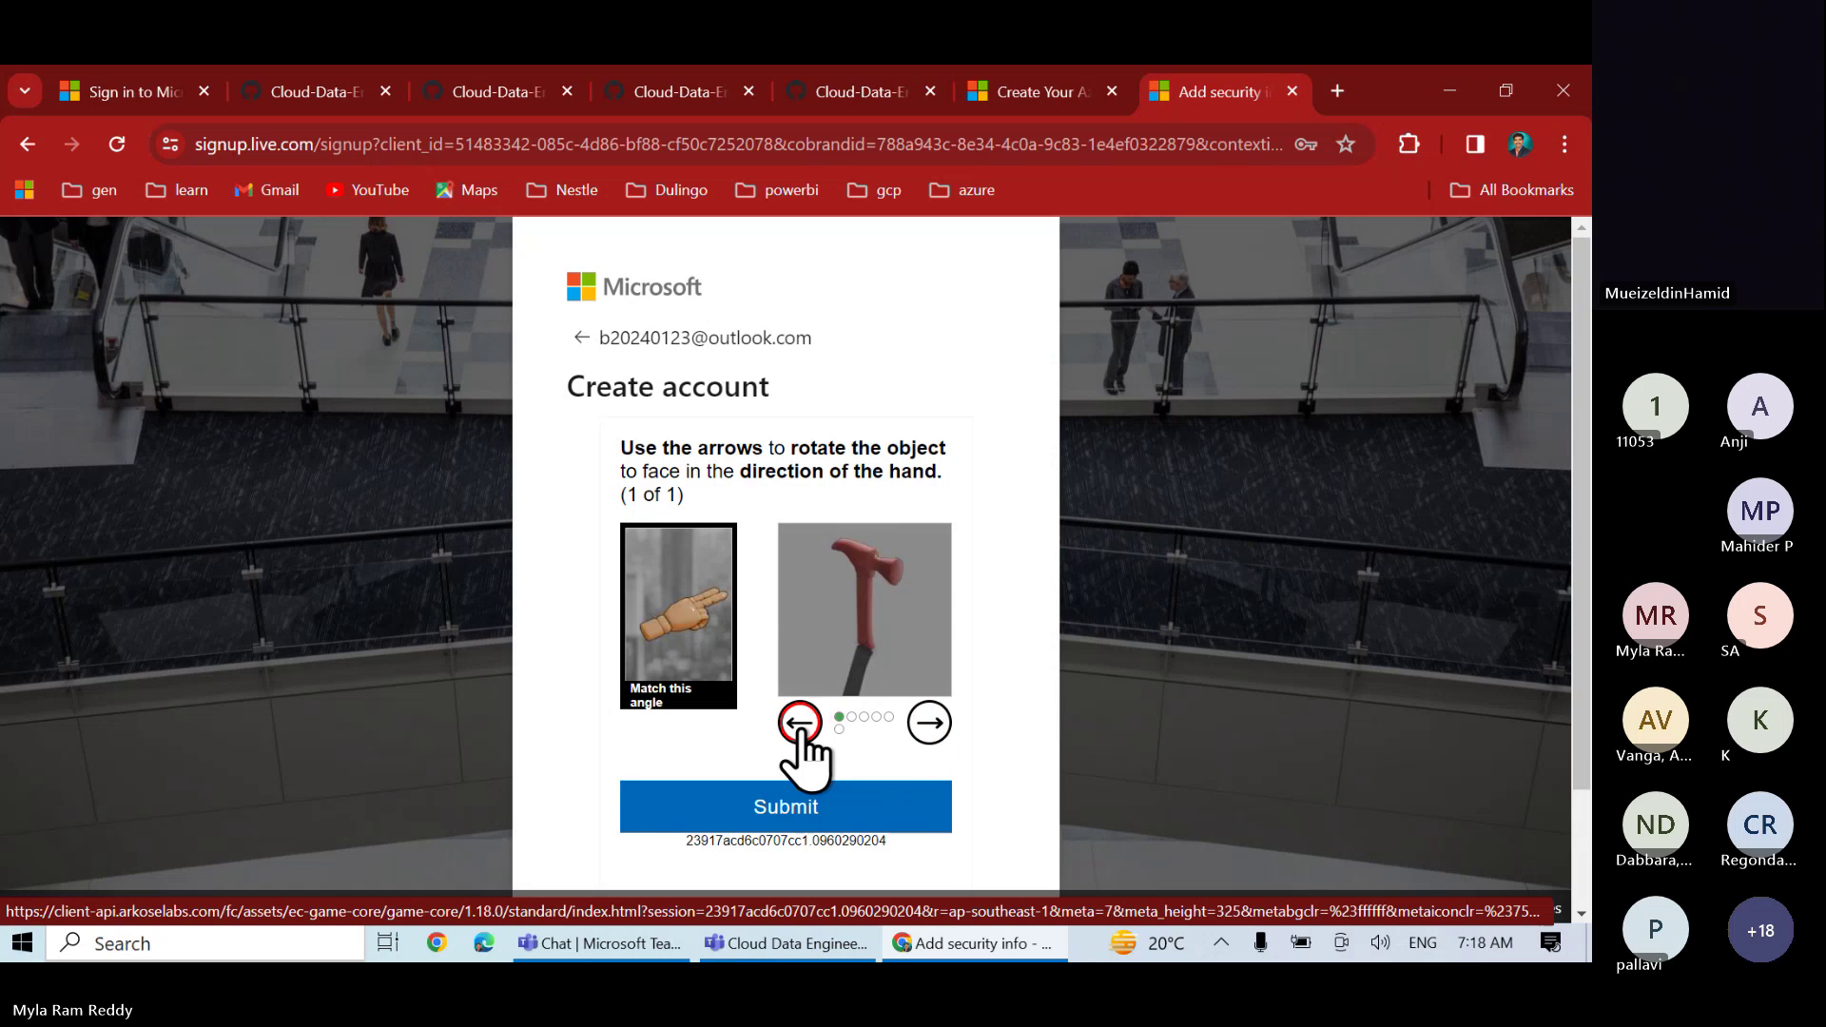
click(800, 725)
click(800, 725)
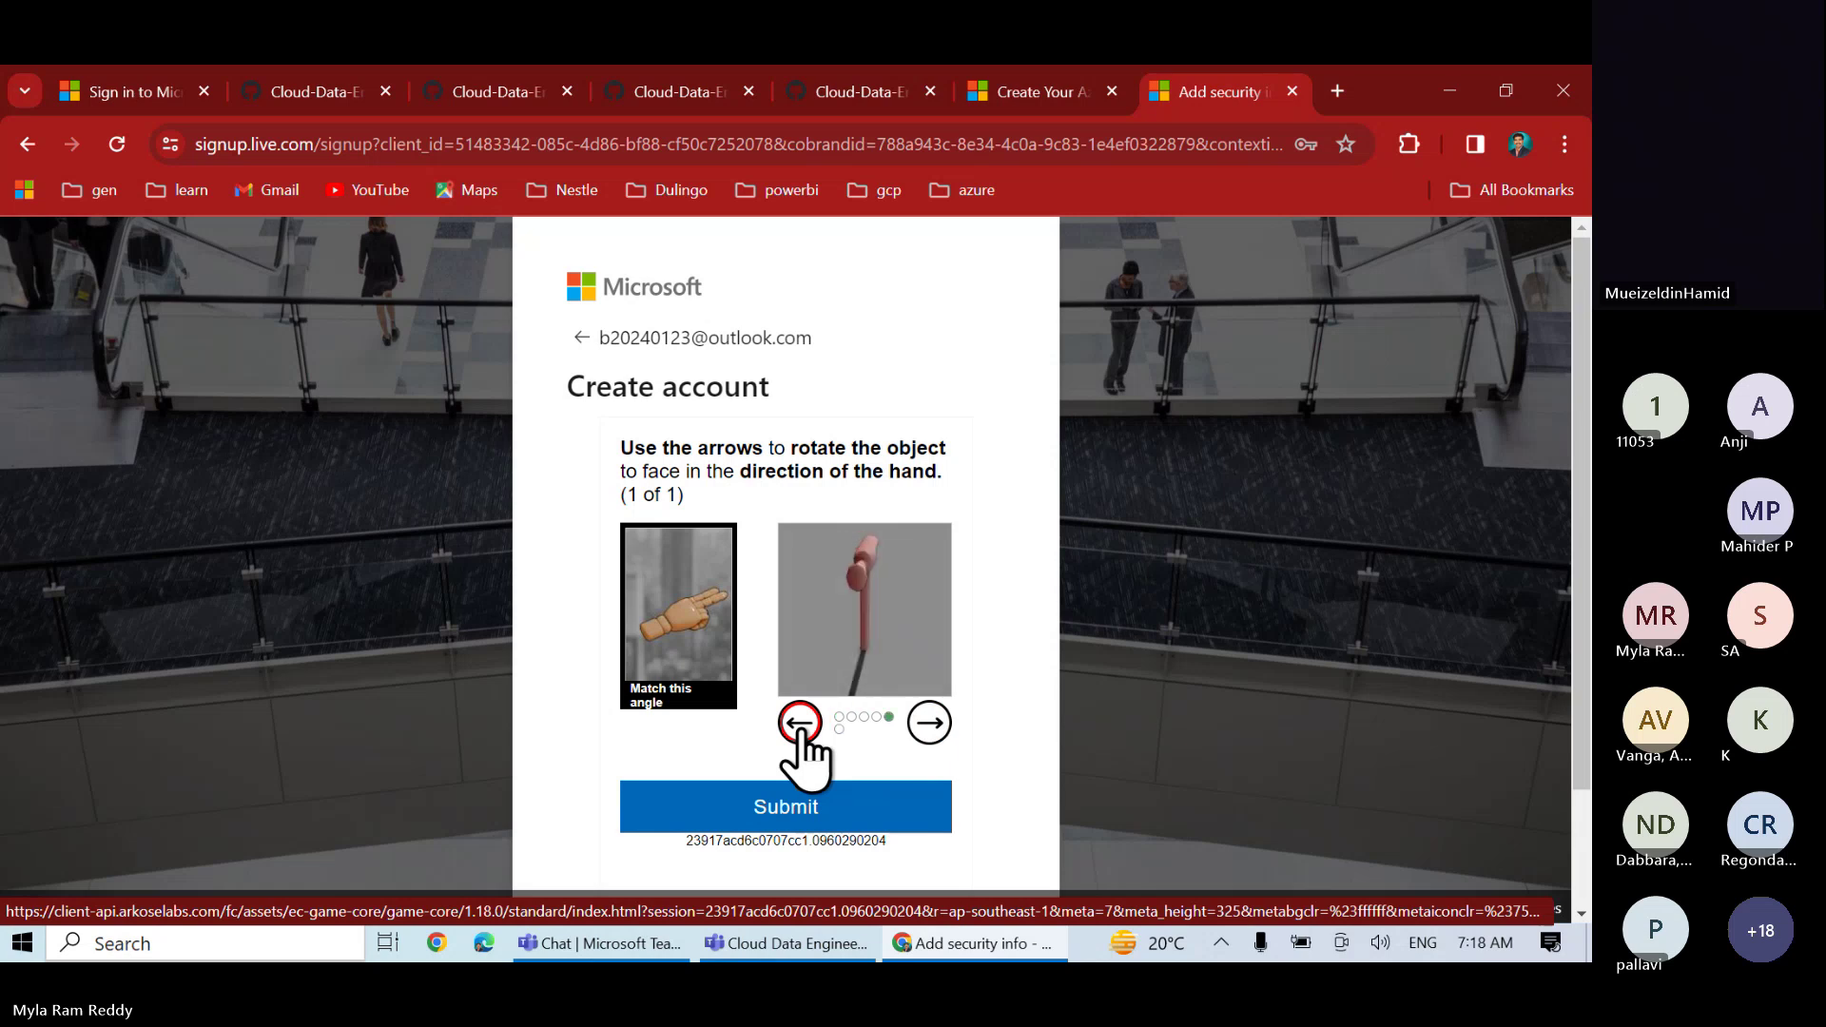
click(800, 724)
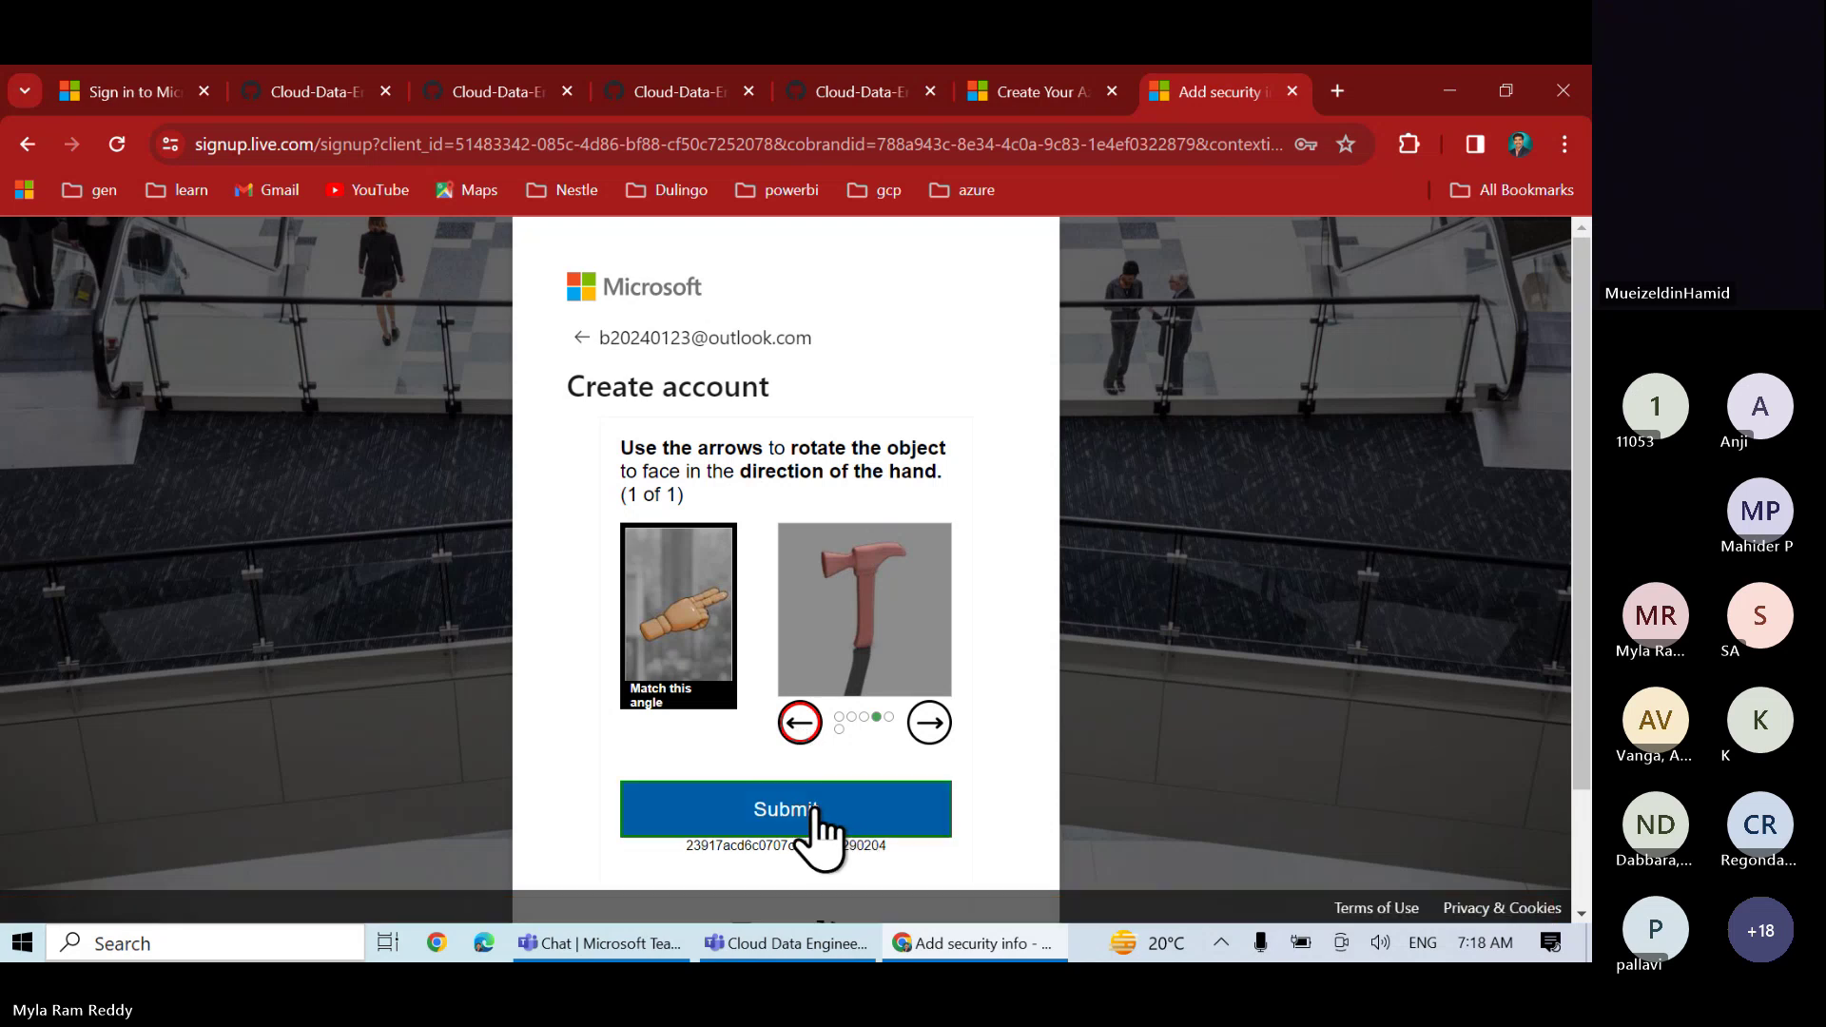
click(816, 808)
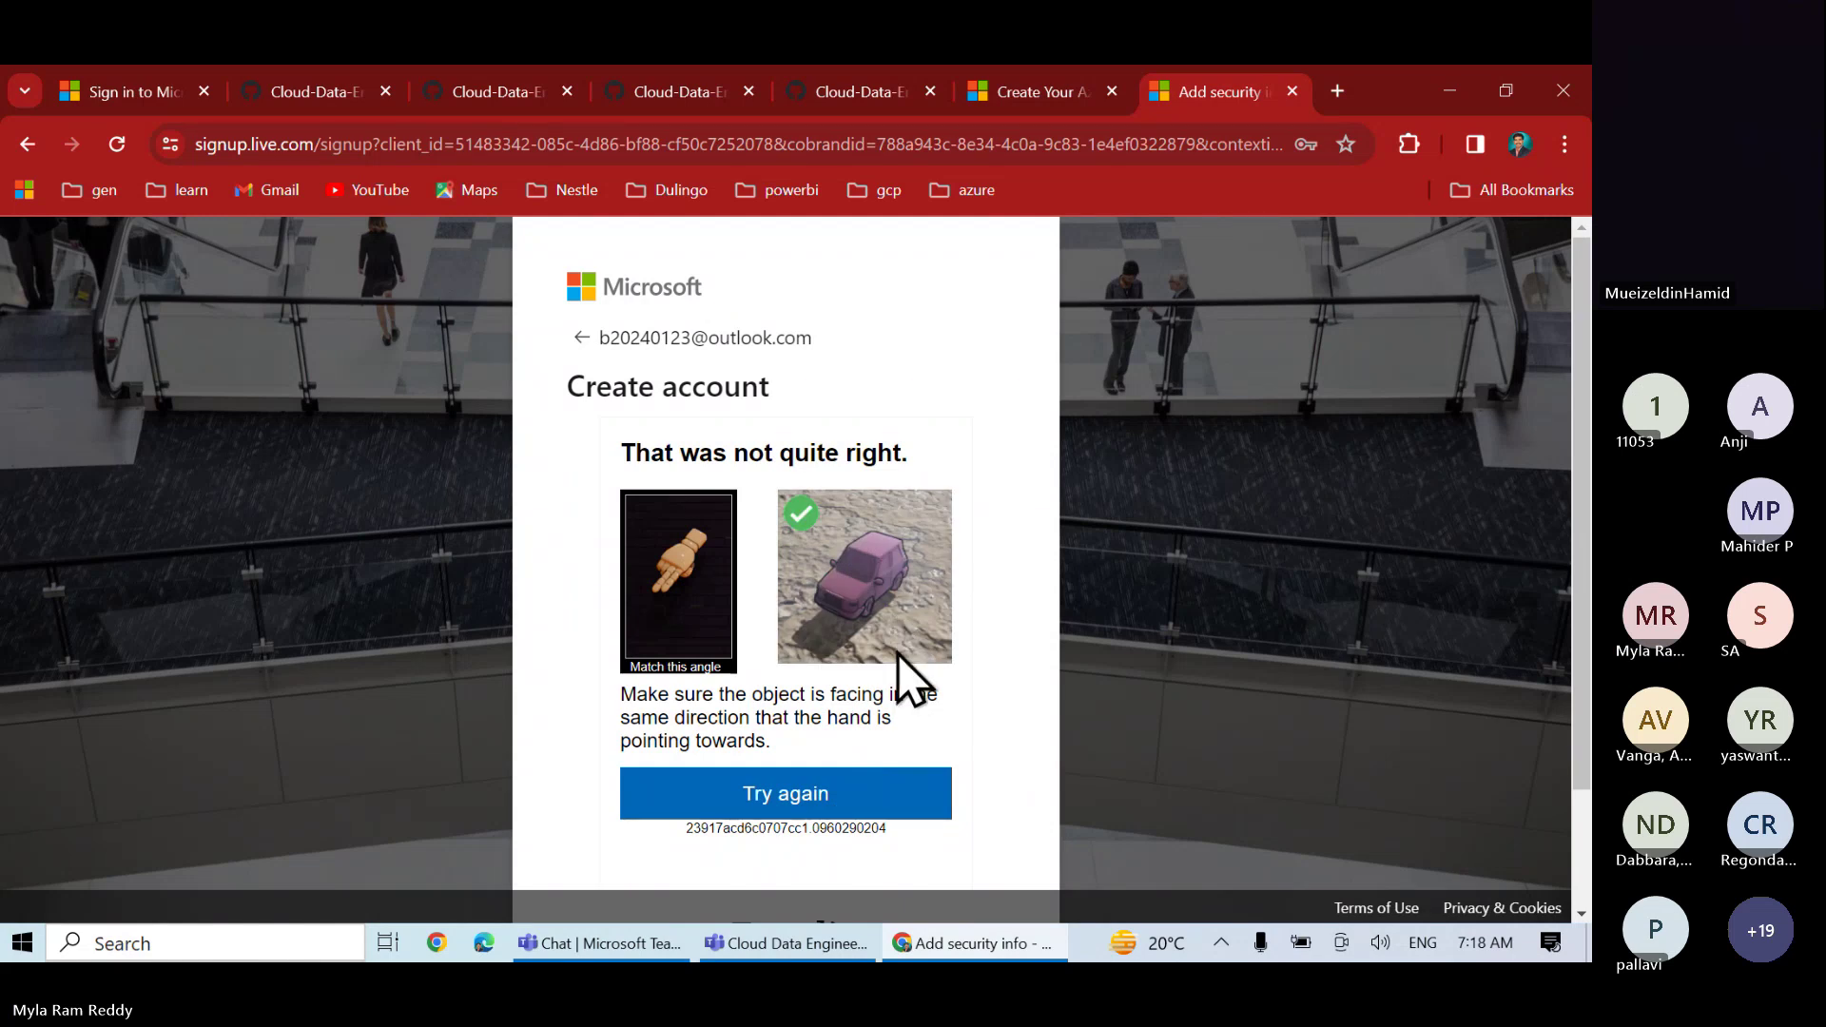
- Retry after the failure and solve the first knight puzzle by rotating the knight
click(786, 799)
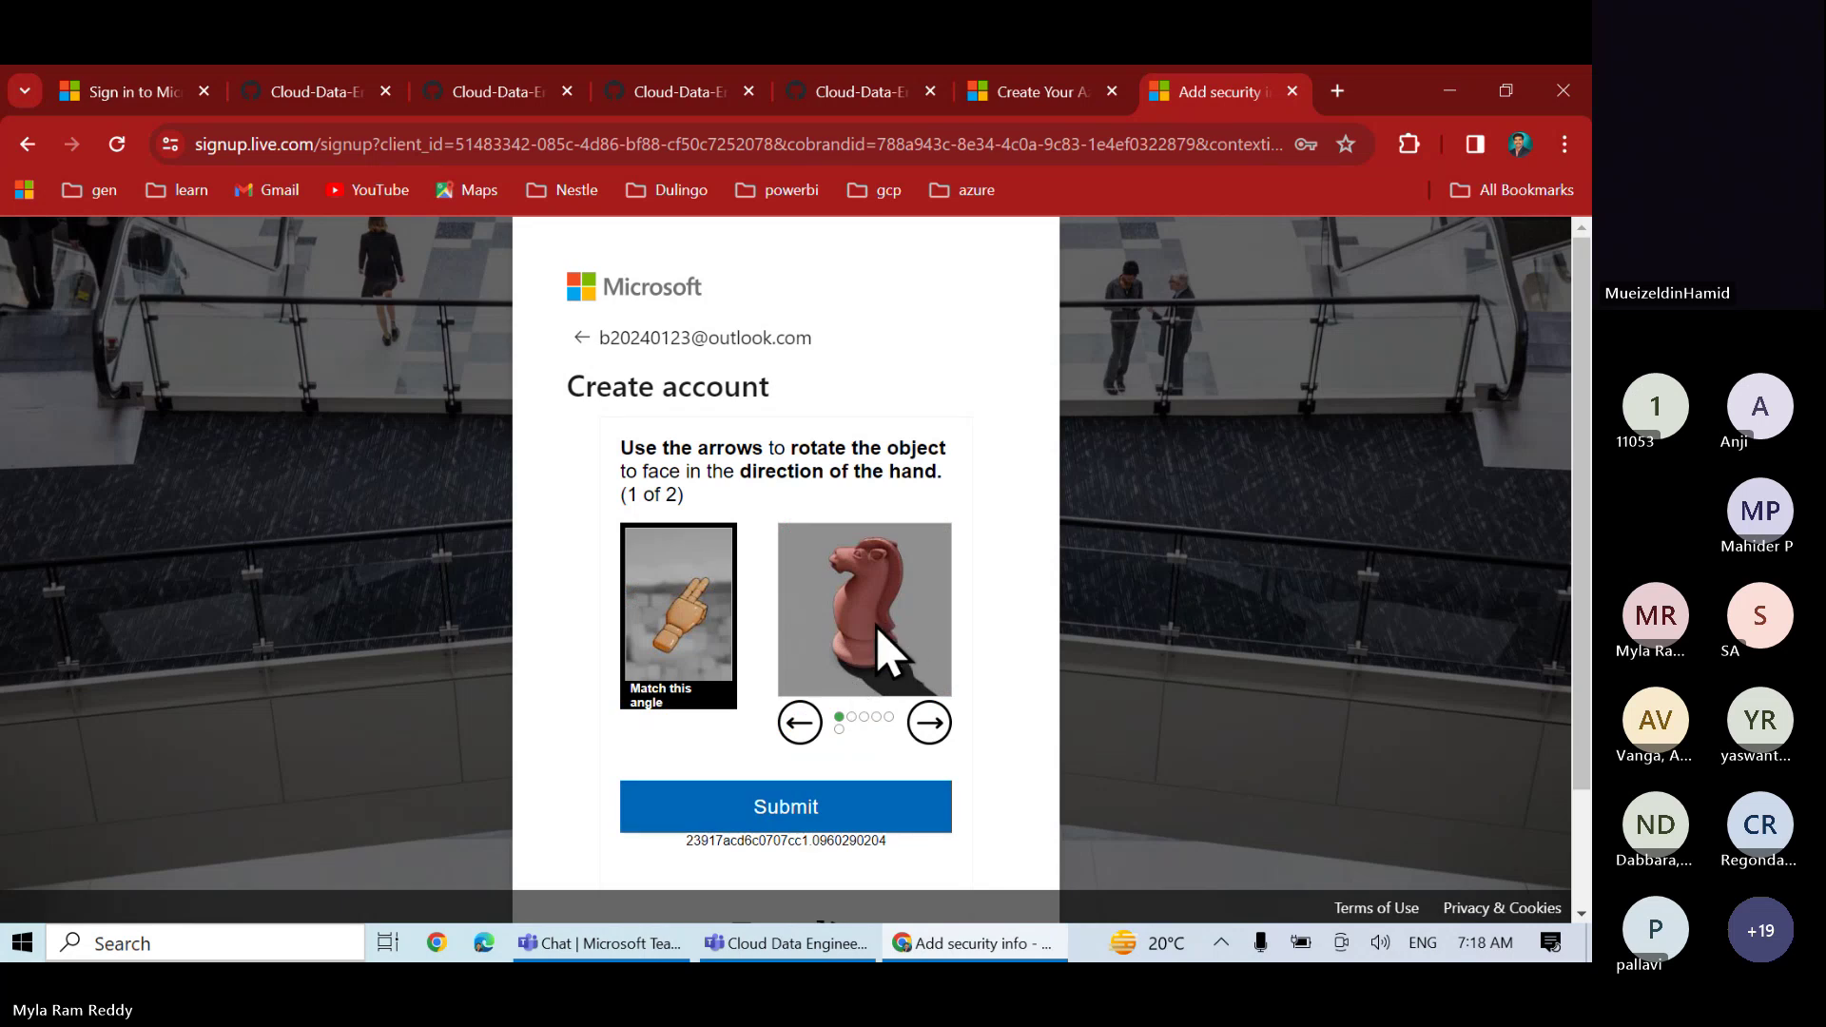
click(925, 725)
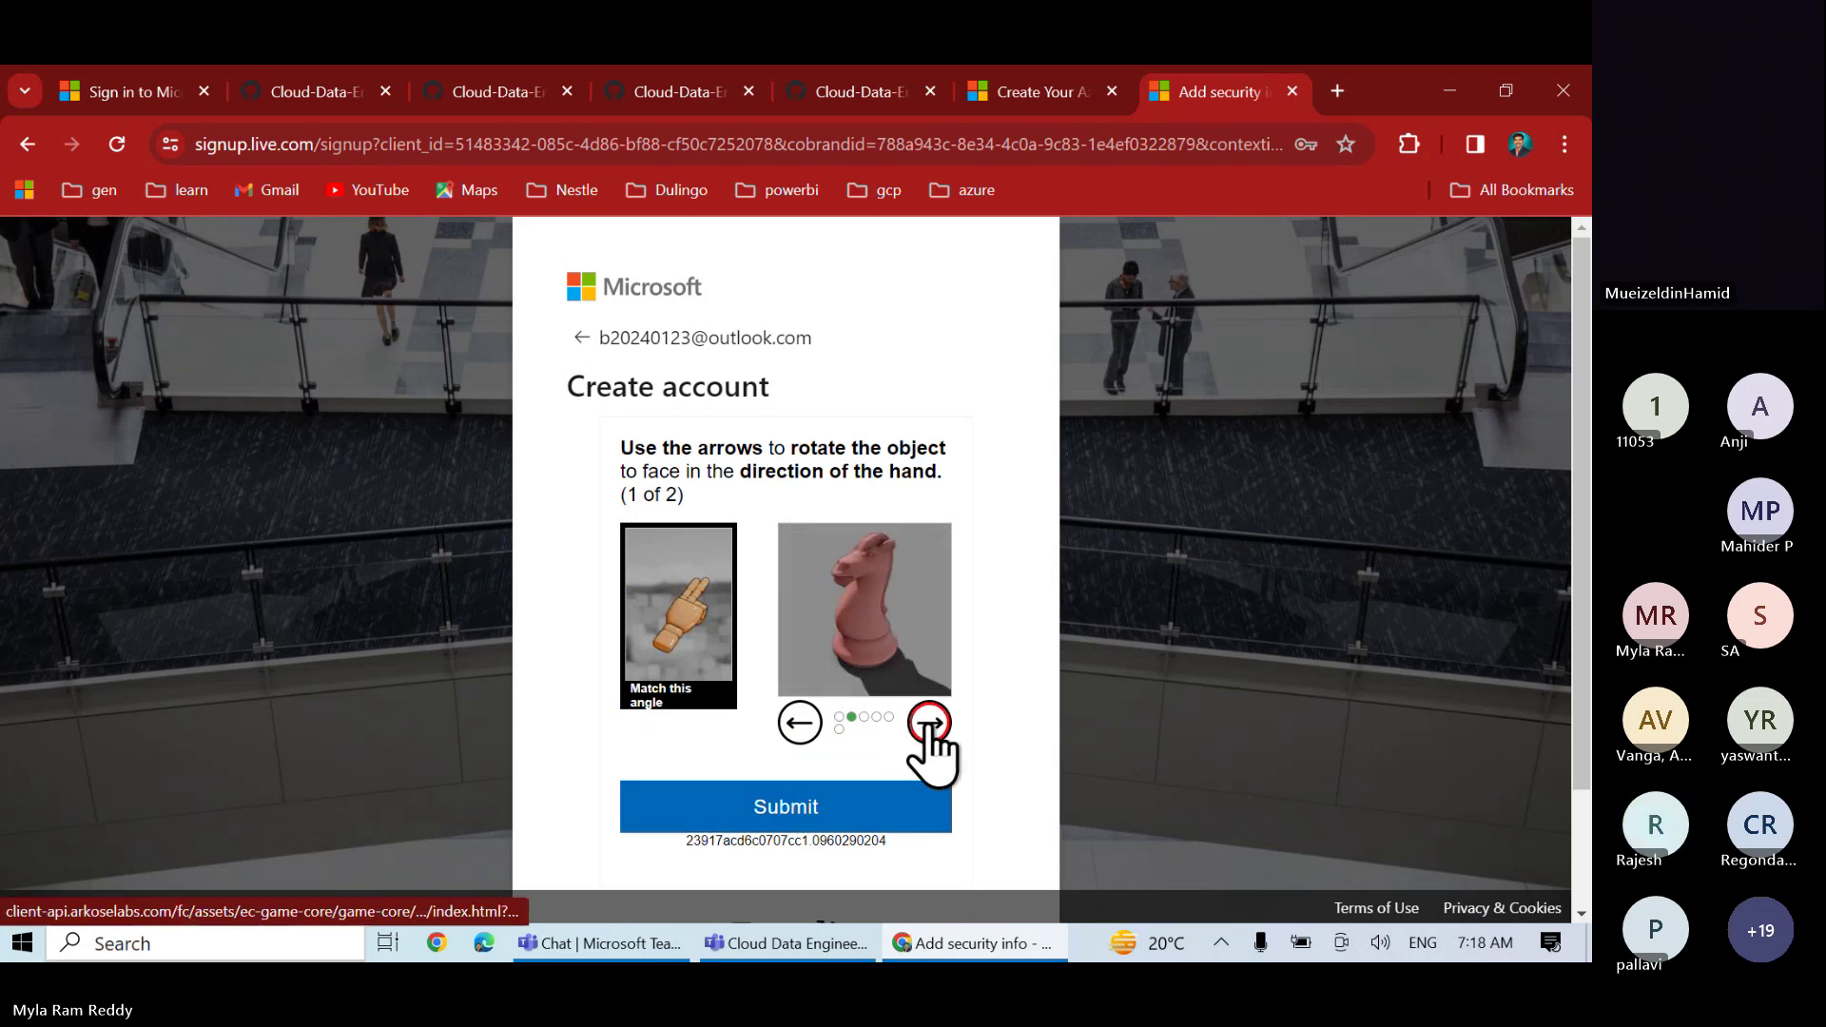
click(927, 725)
click(928, 725)
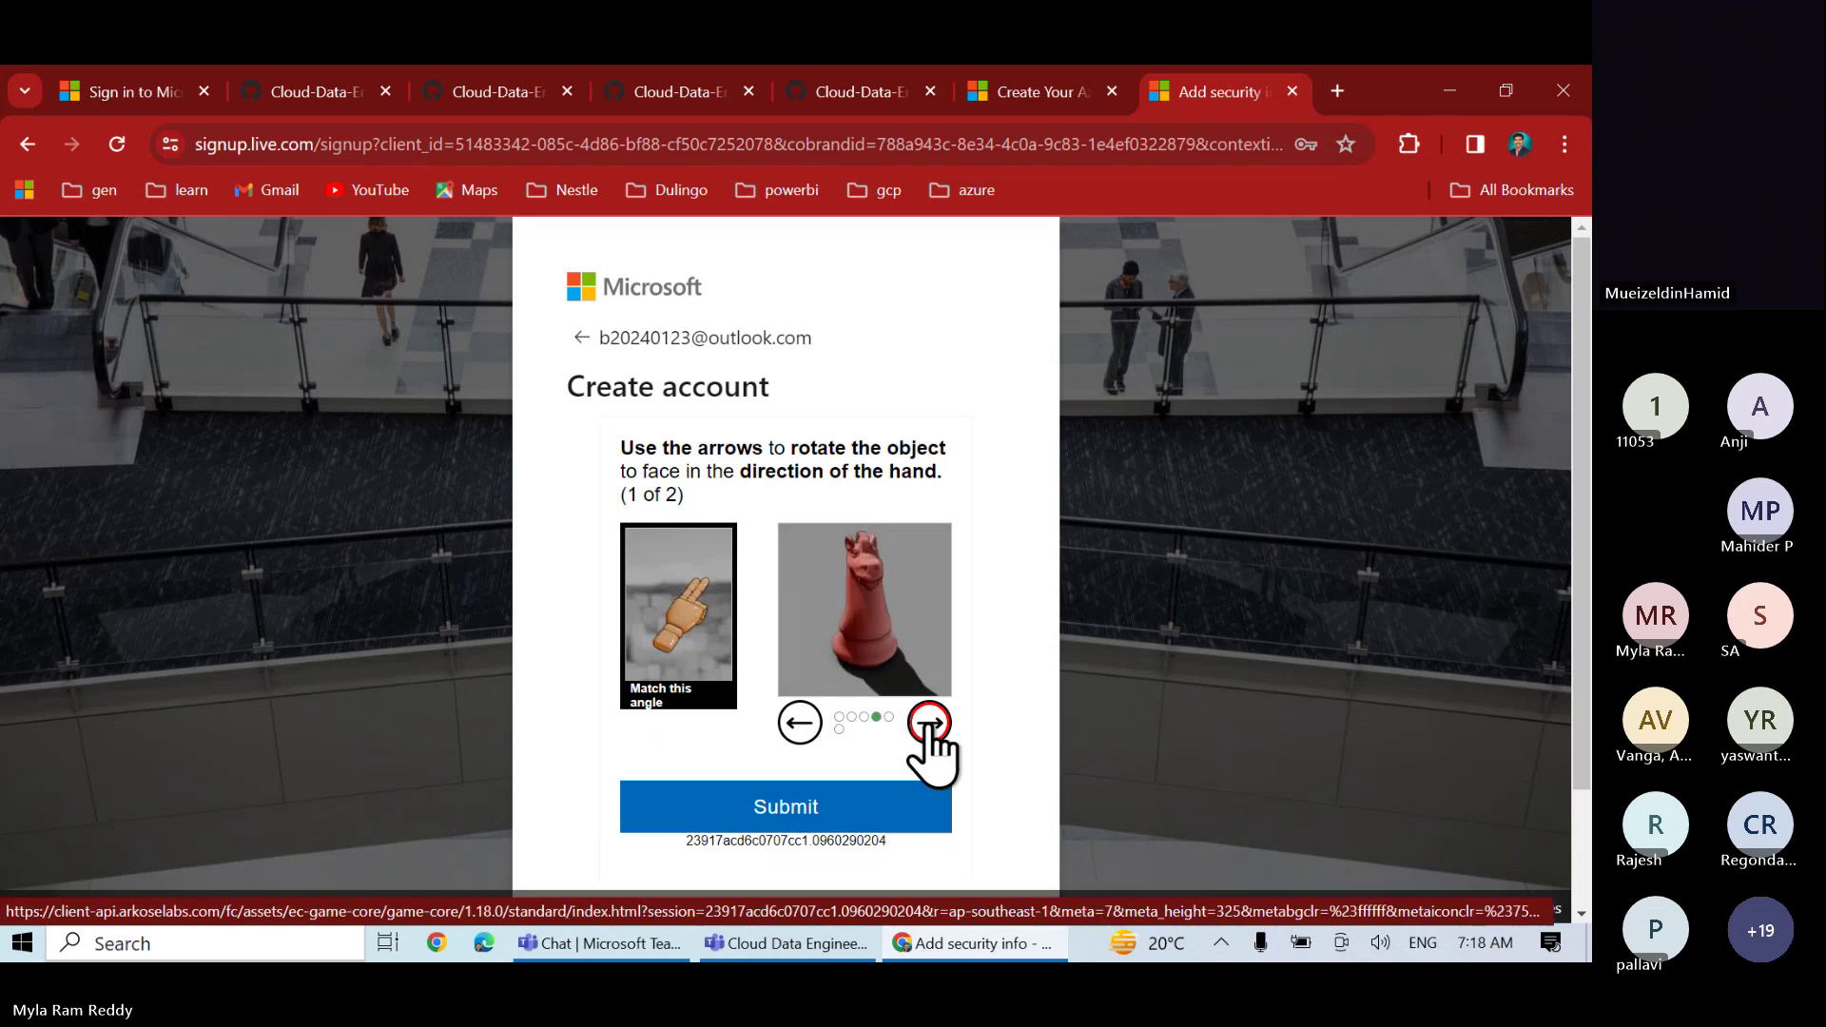
click(928, 724)
click(927, 725)
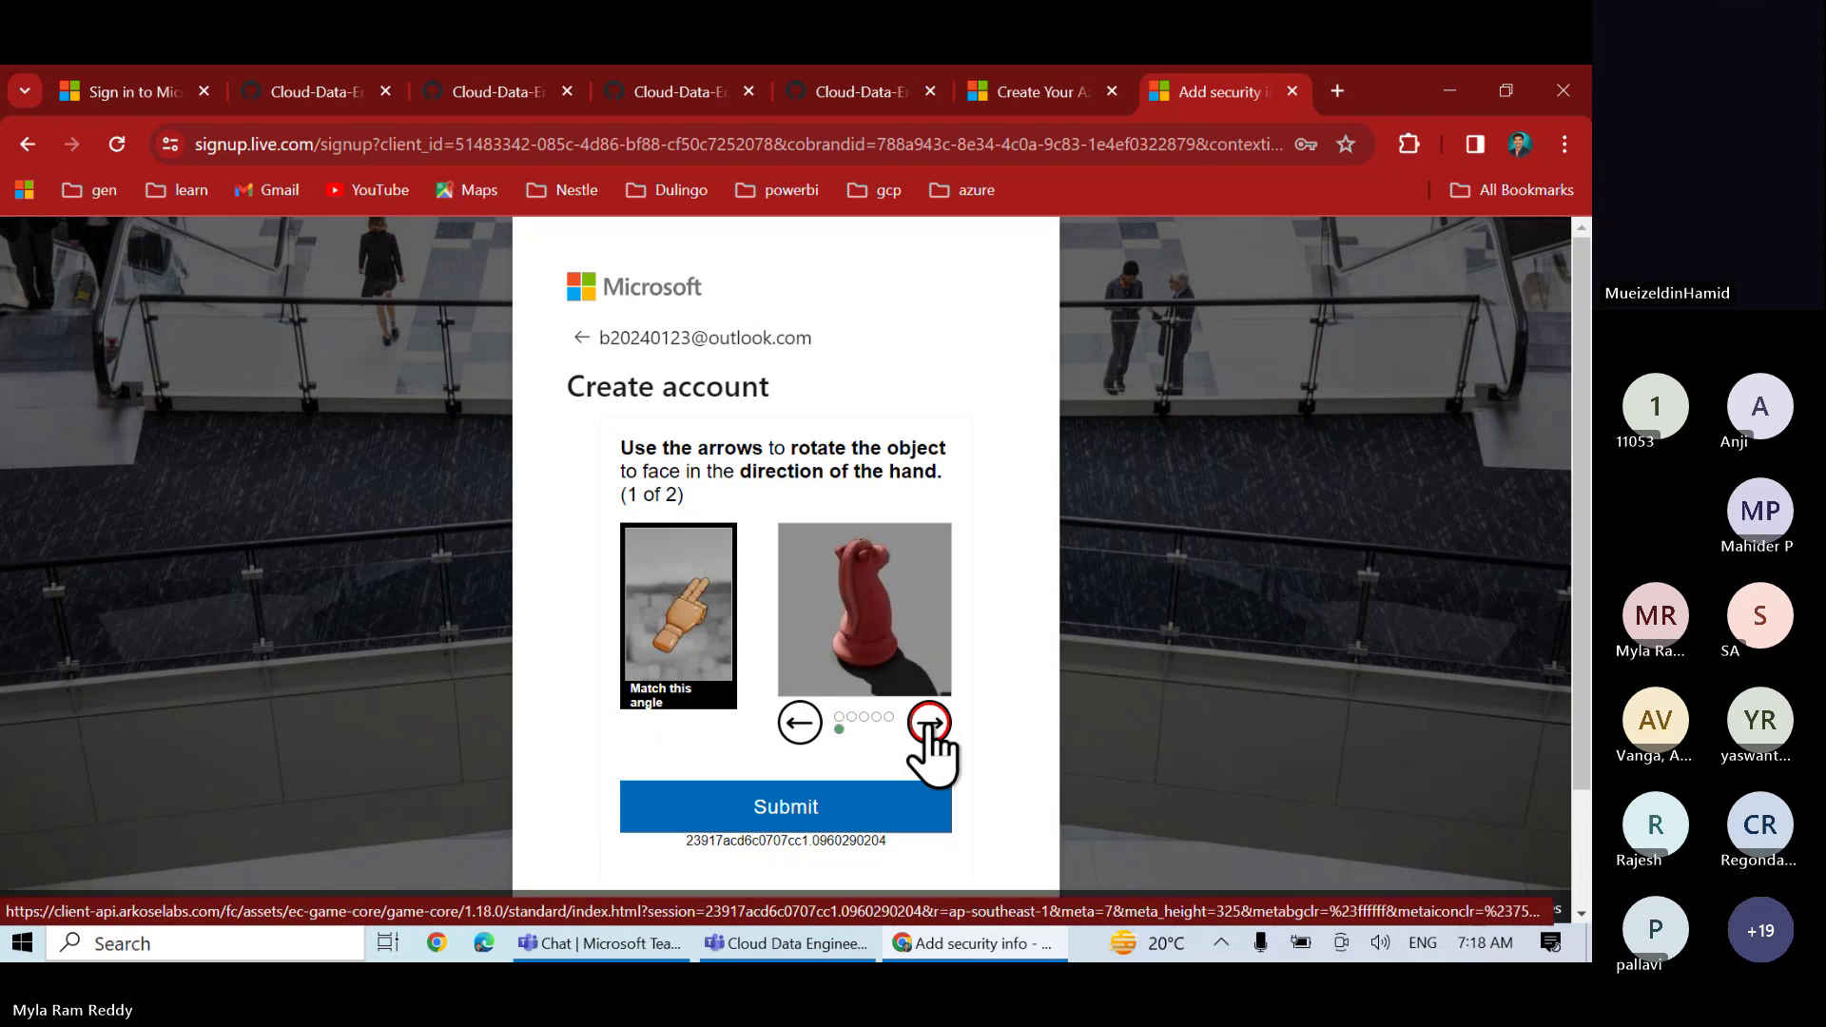
click(810, 816)
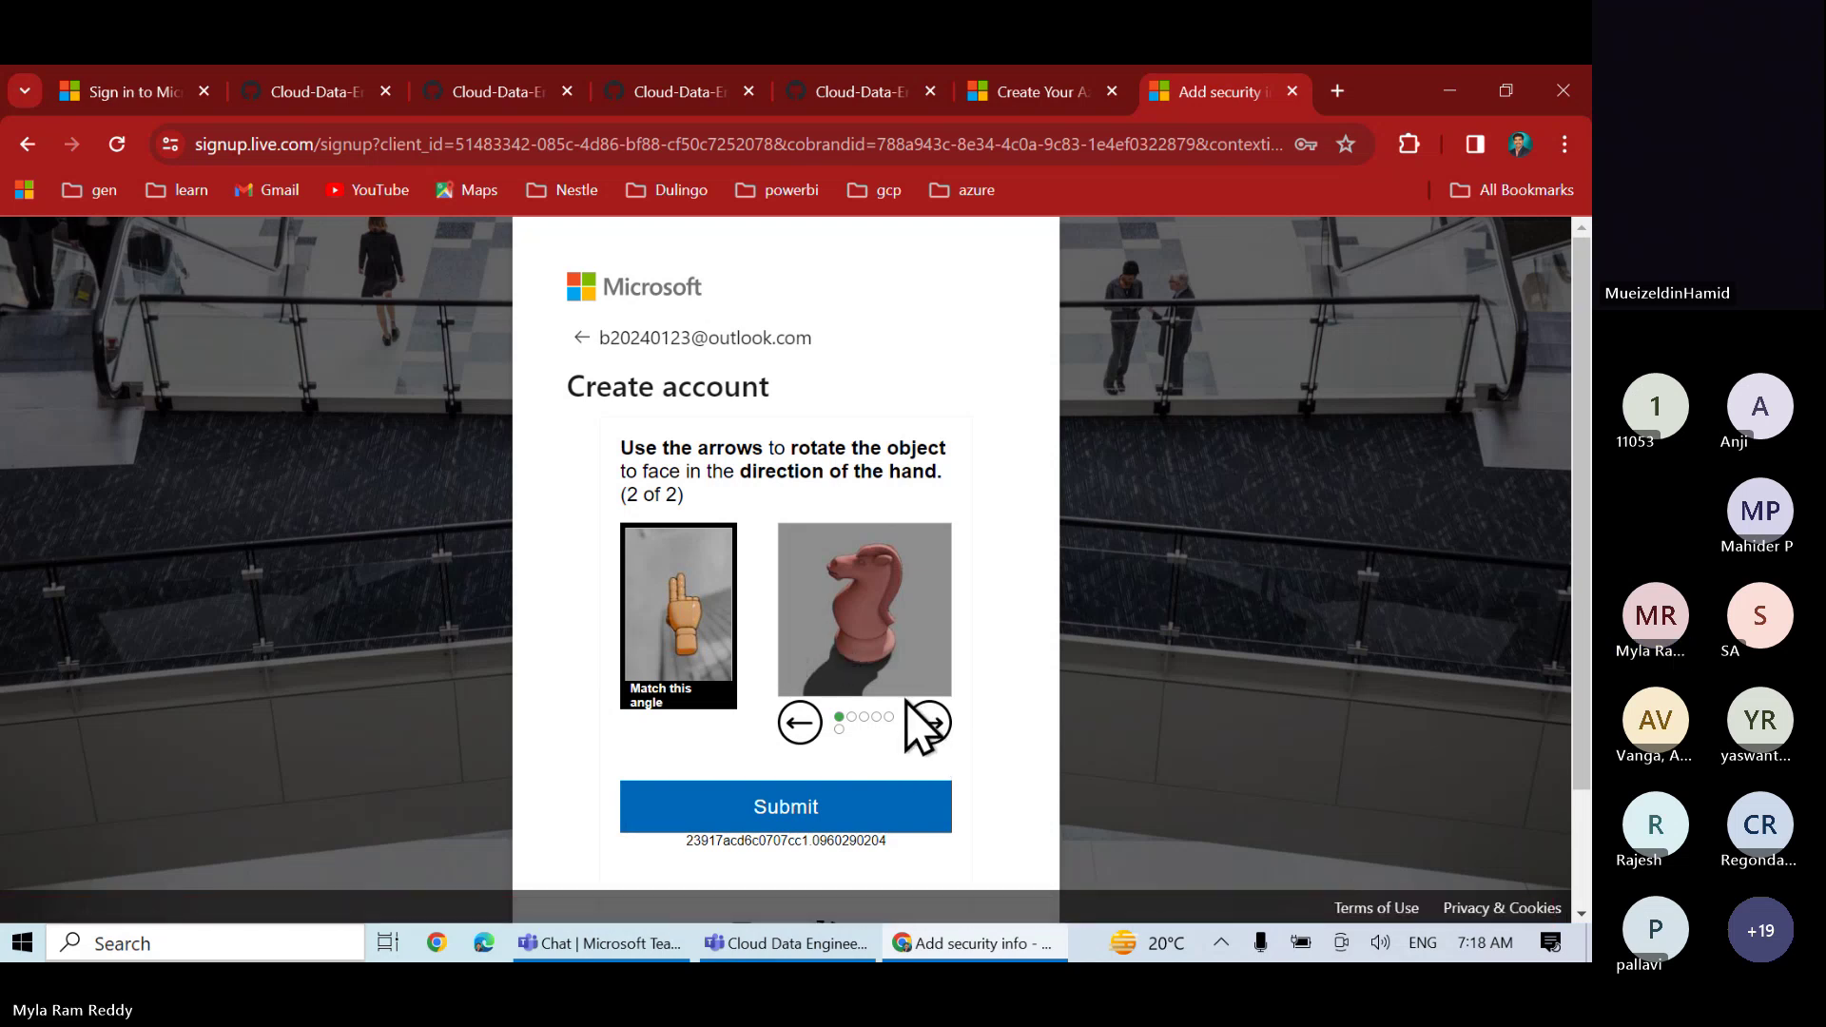
- Rotate the second knight until it faces the hand's direction
click(929, 724)
click(930, 725)
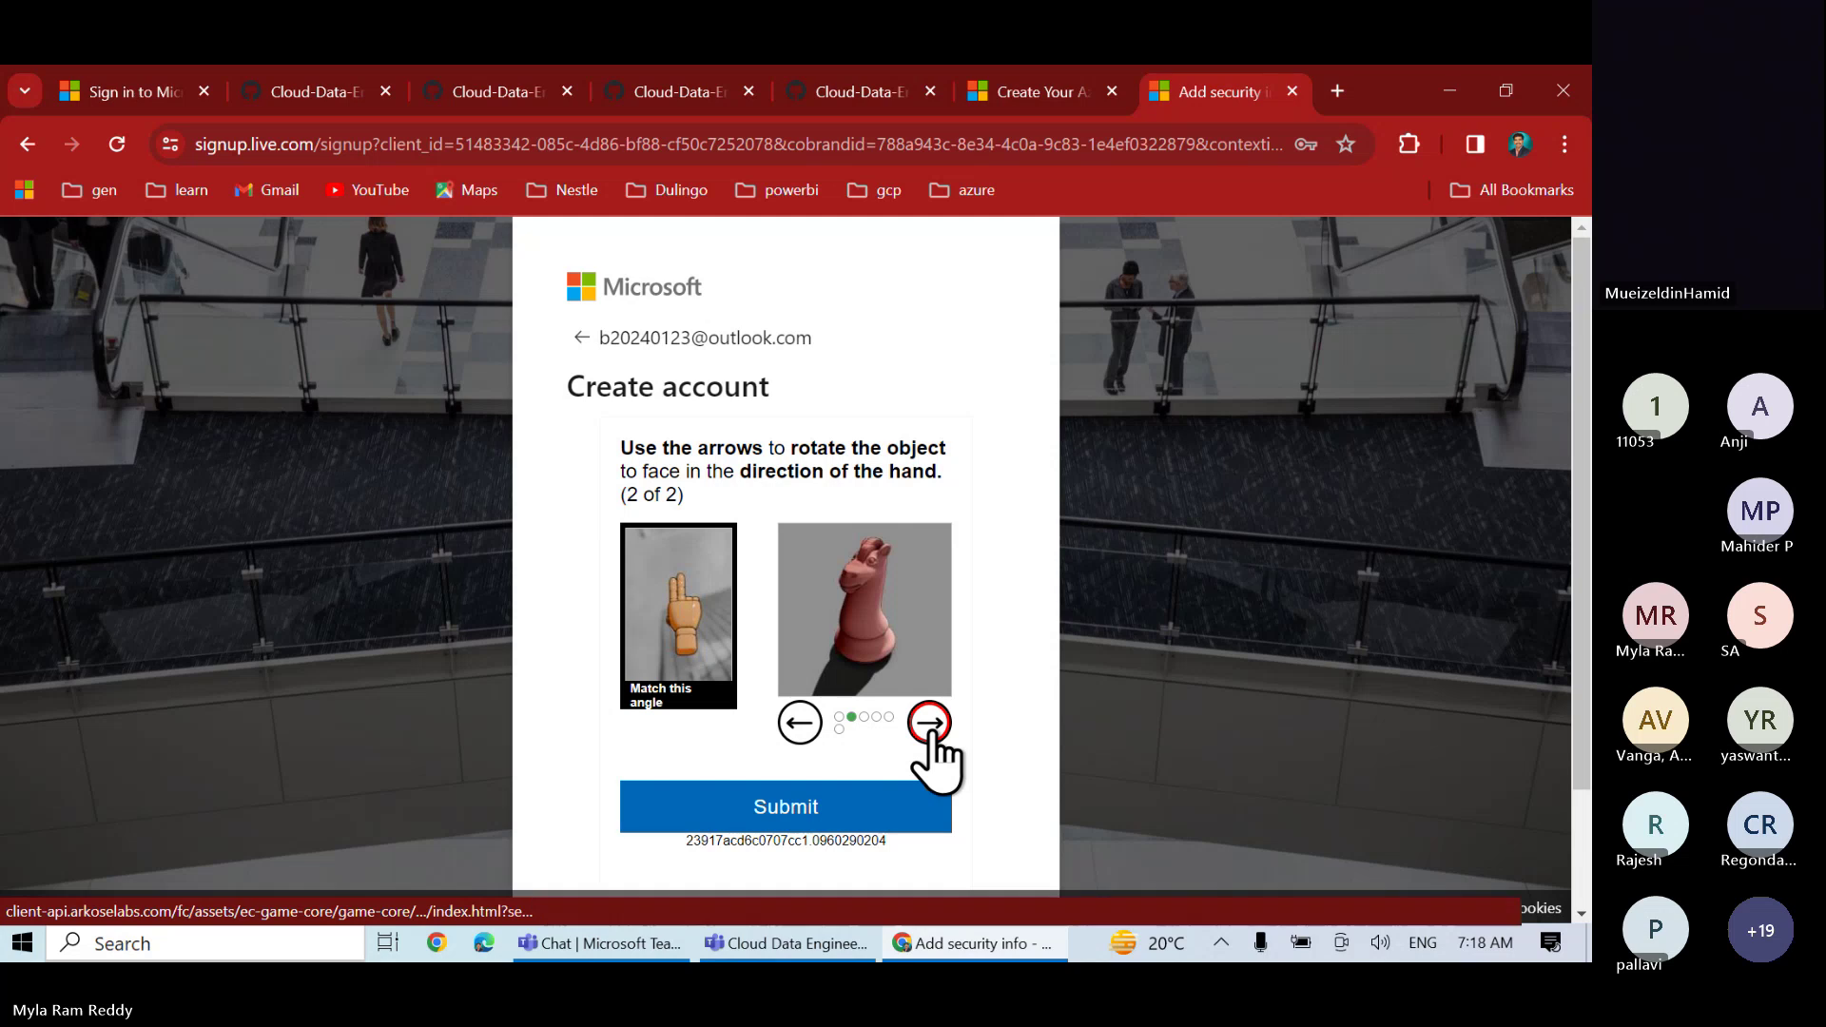
click(929, 725)
click(929, 725)
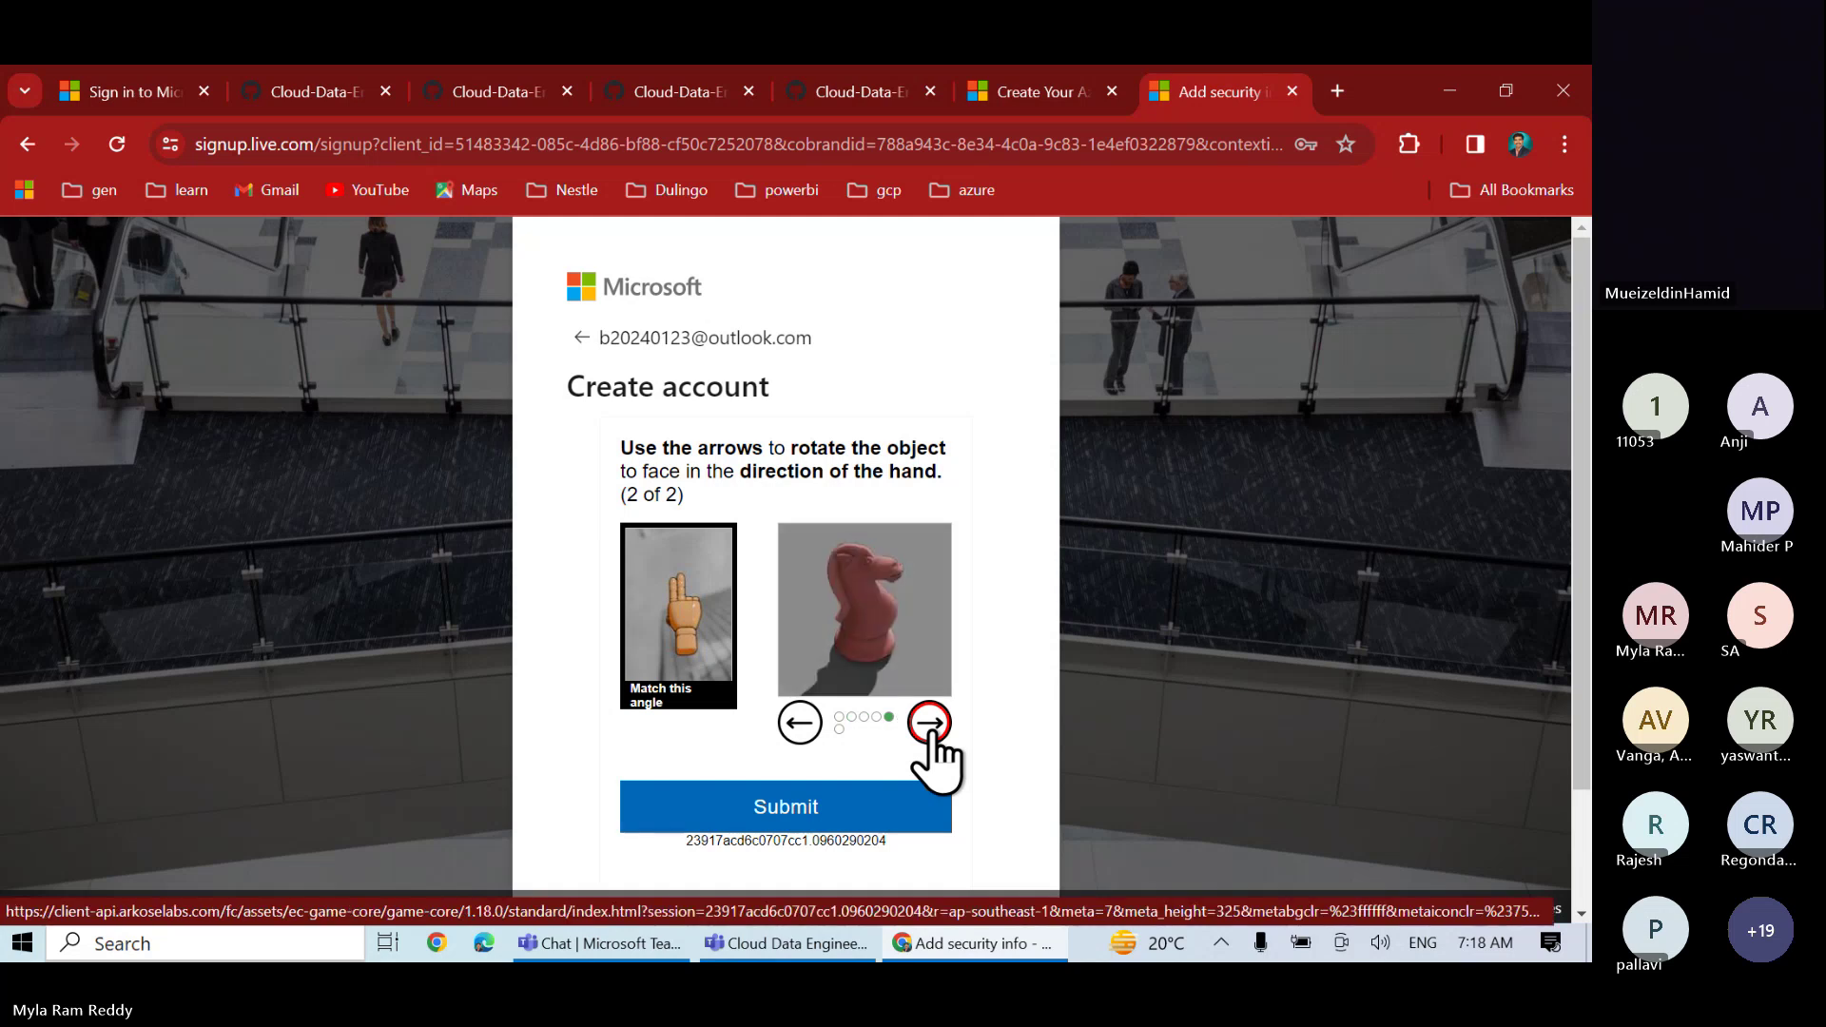
click(929, 725)
- Submit the second knight puzzle, then review the Student Verification form's prefilled names and country
click(799, 813)
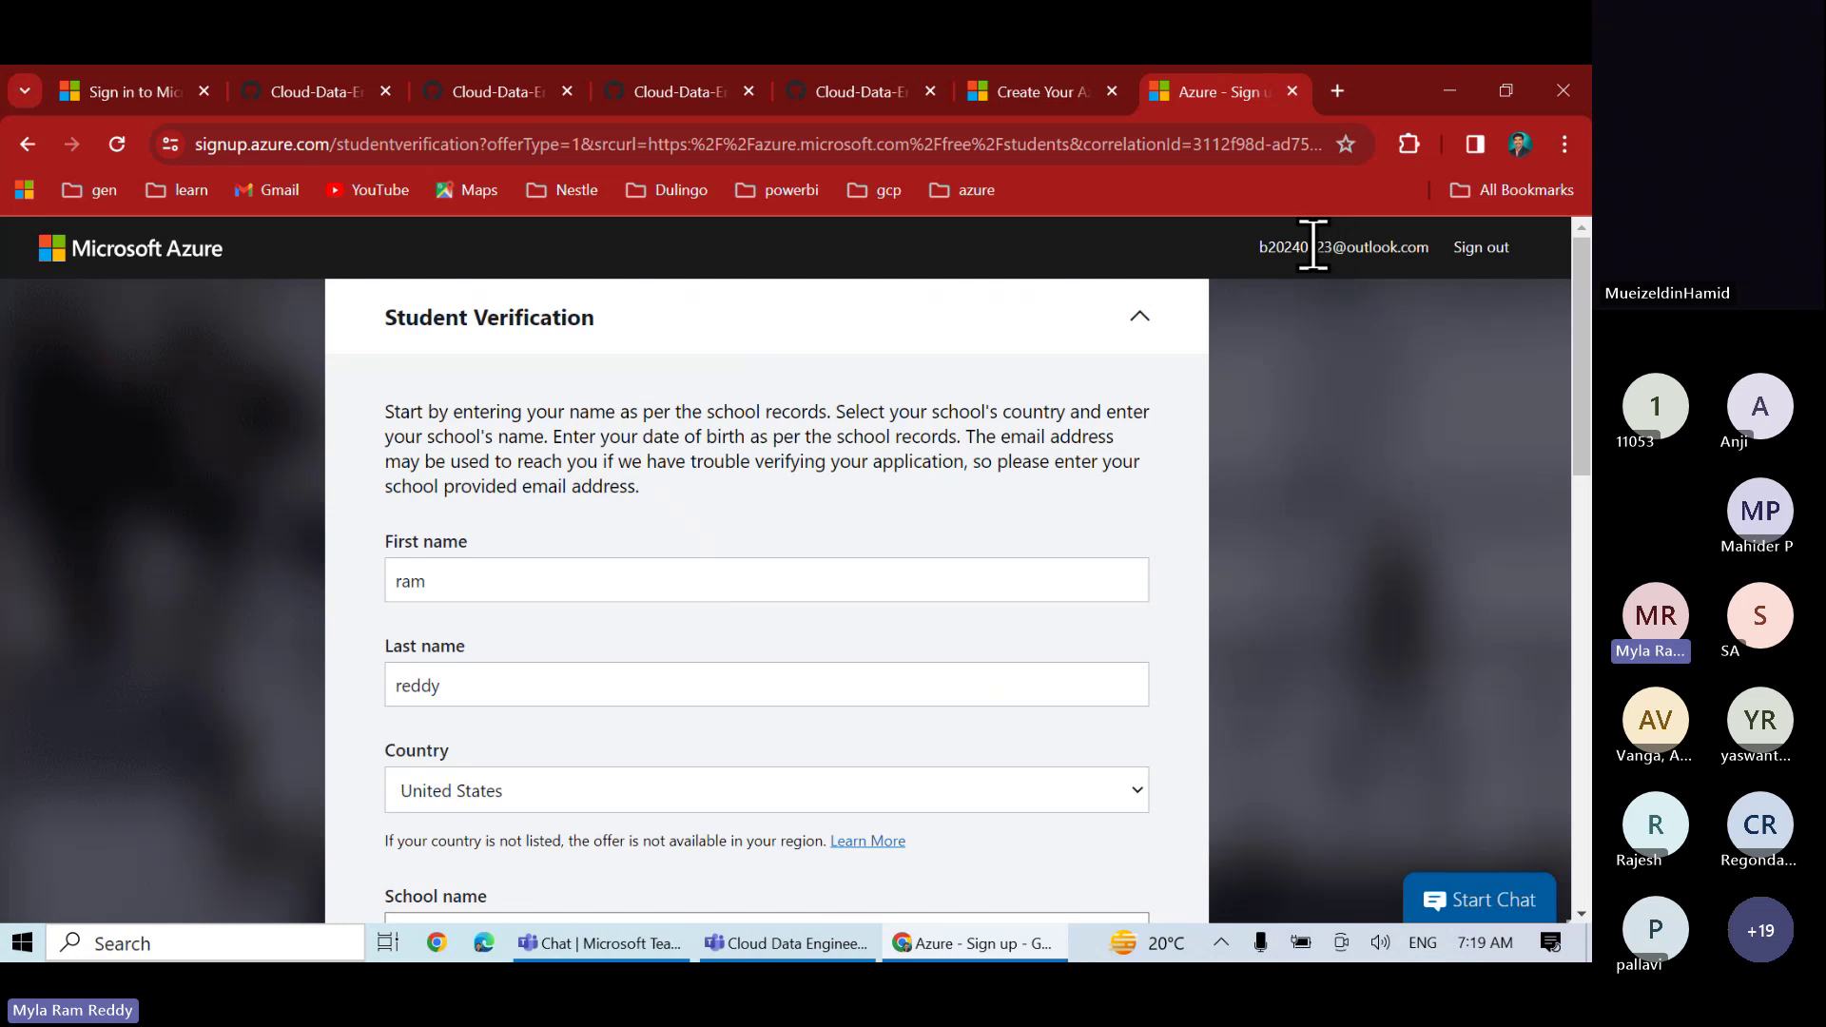
drag(1262, 247, 1435, 261)
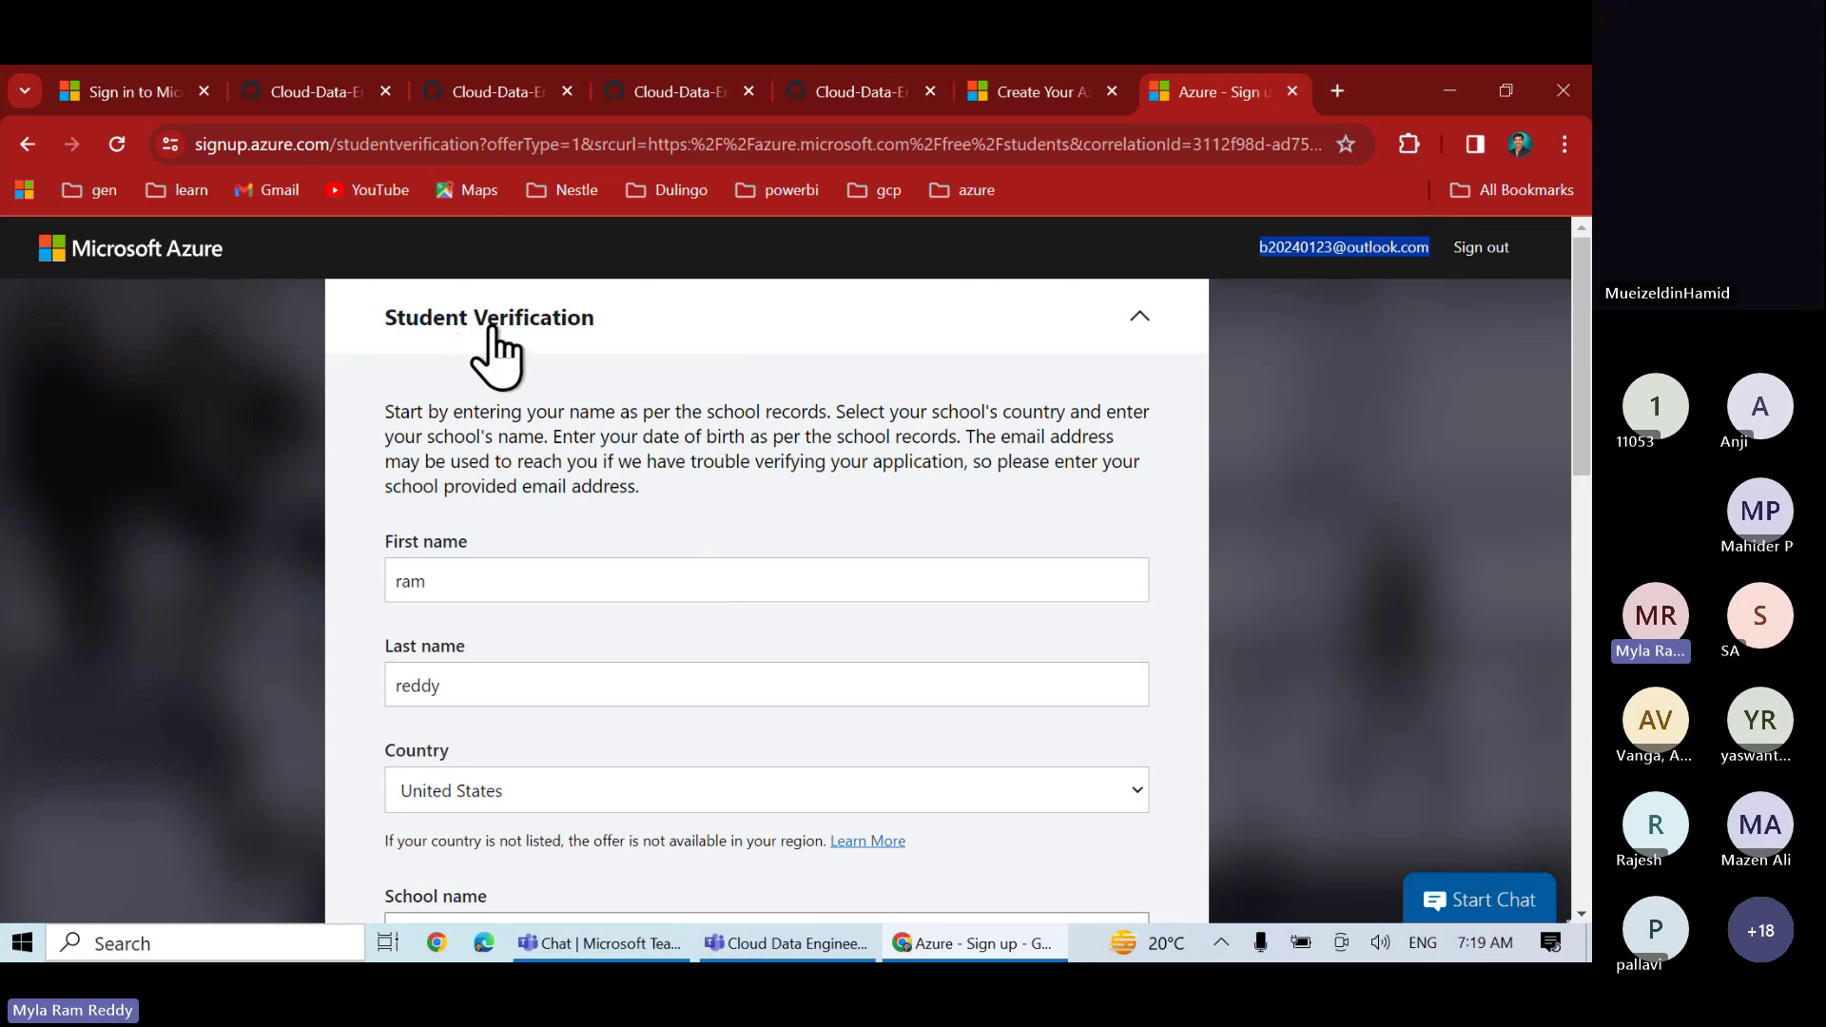
scroll(576, 492, down, 1)
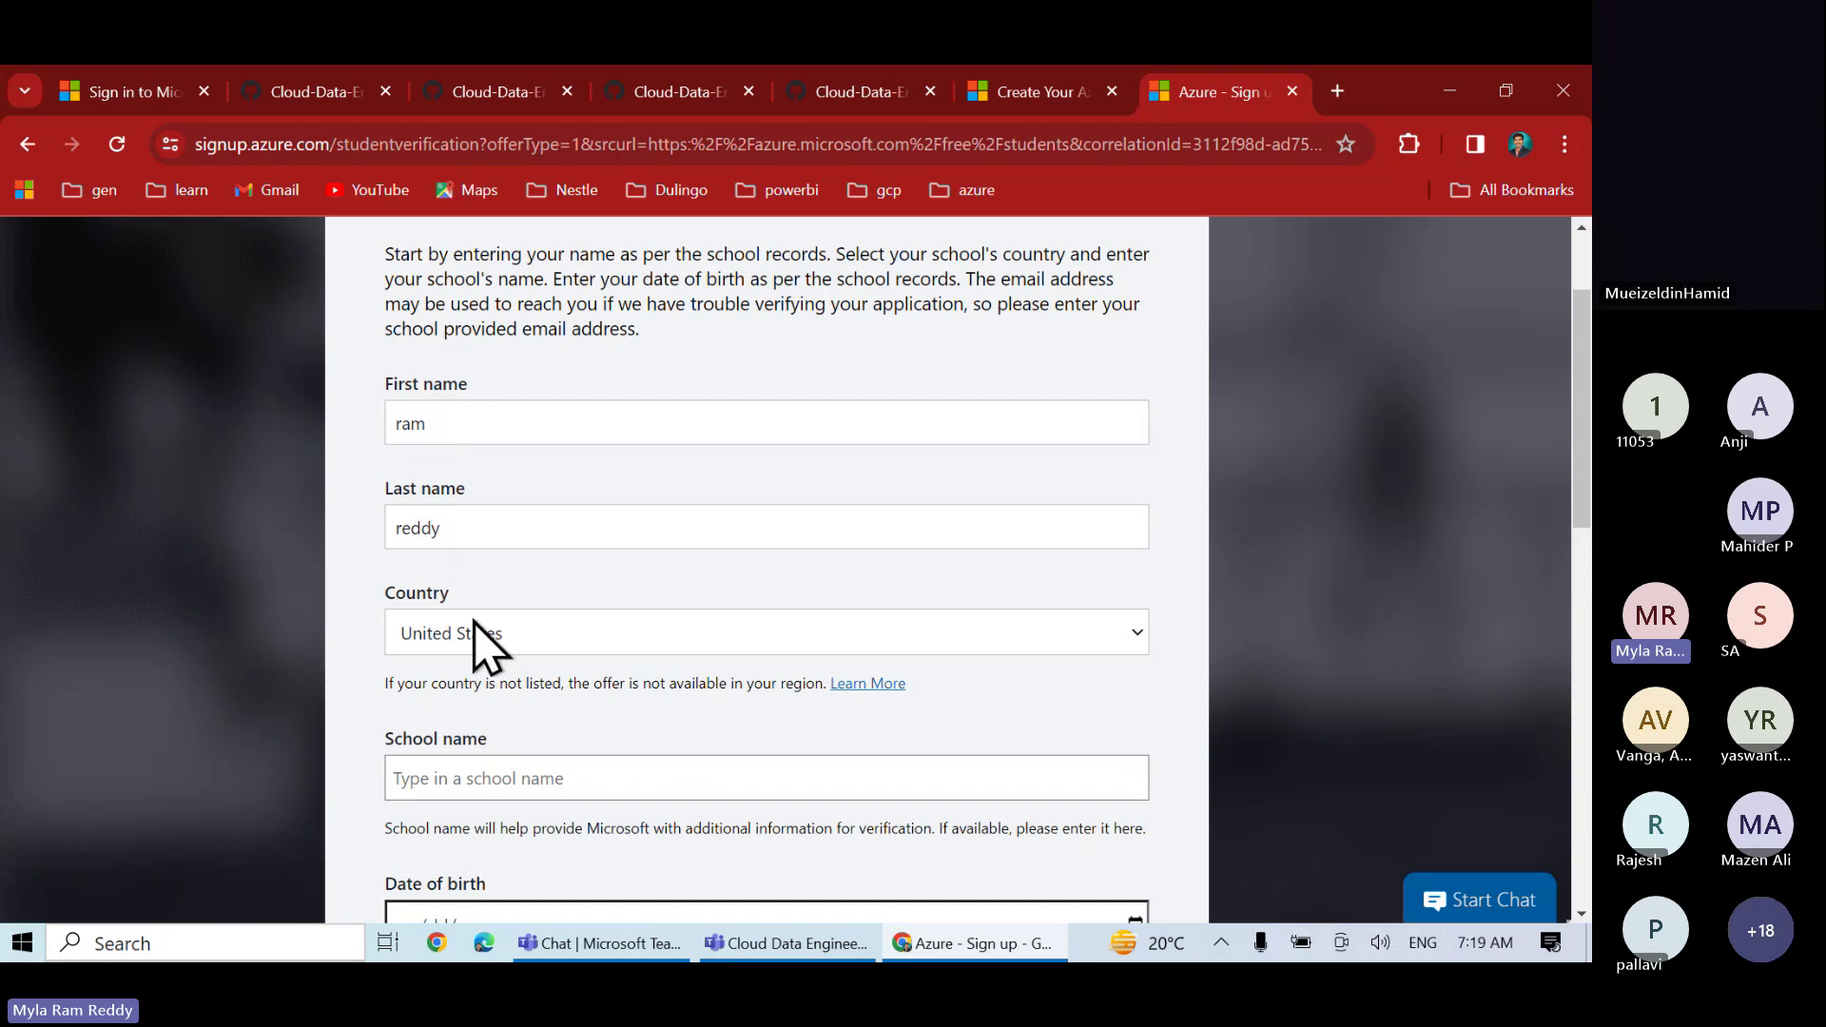
scroll(491, 647, down, 2)
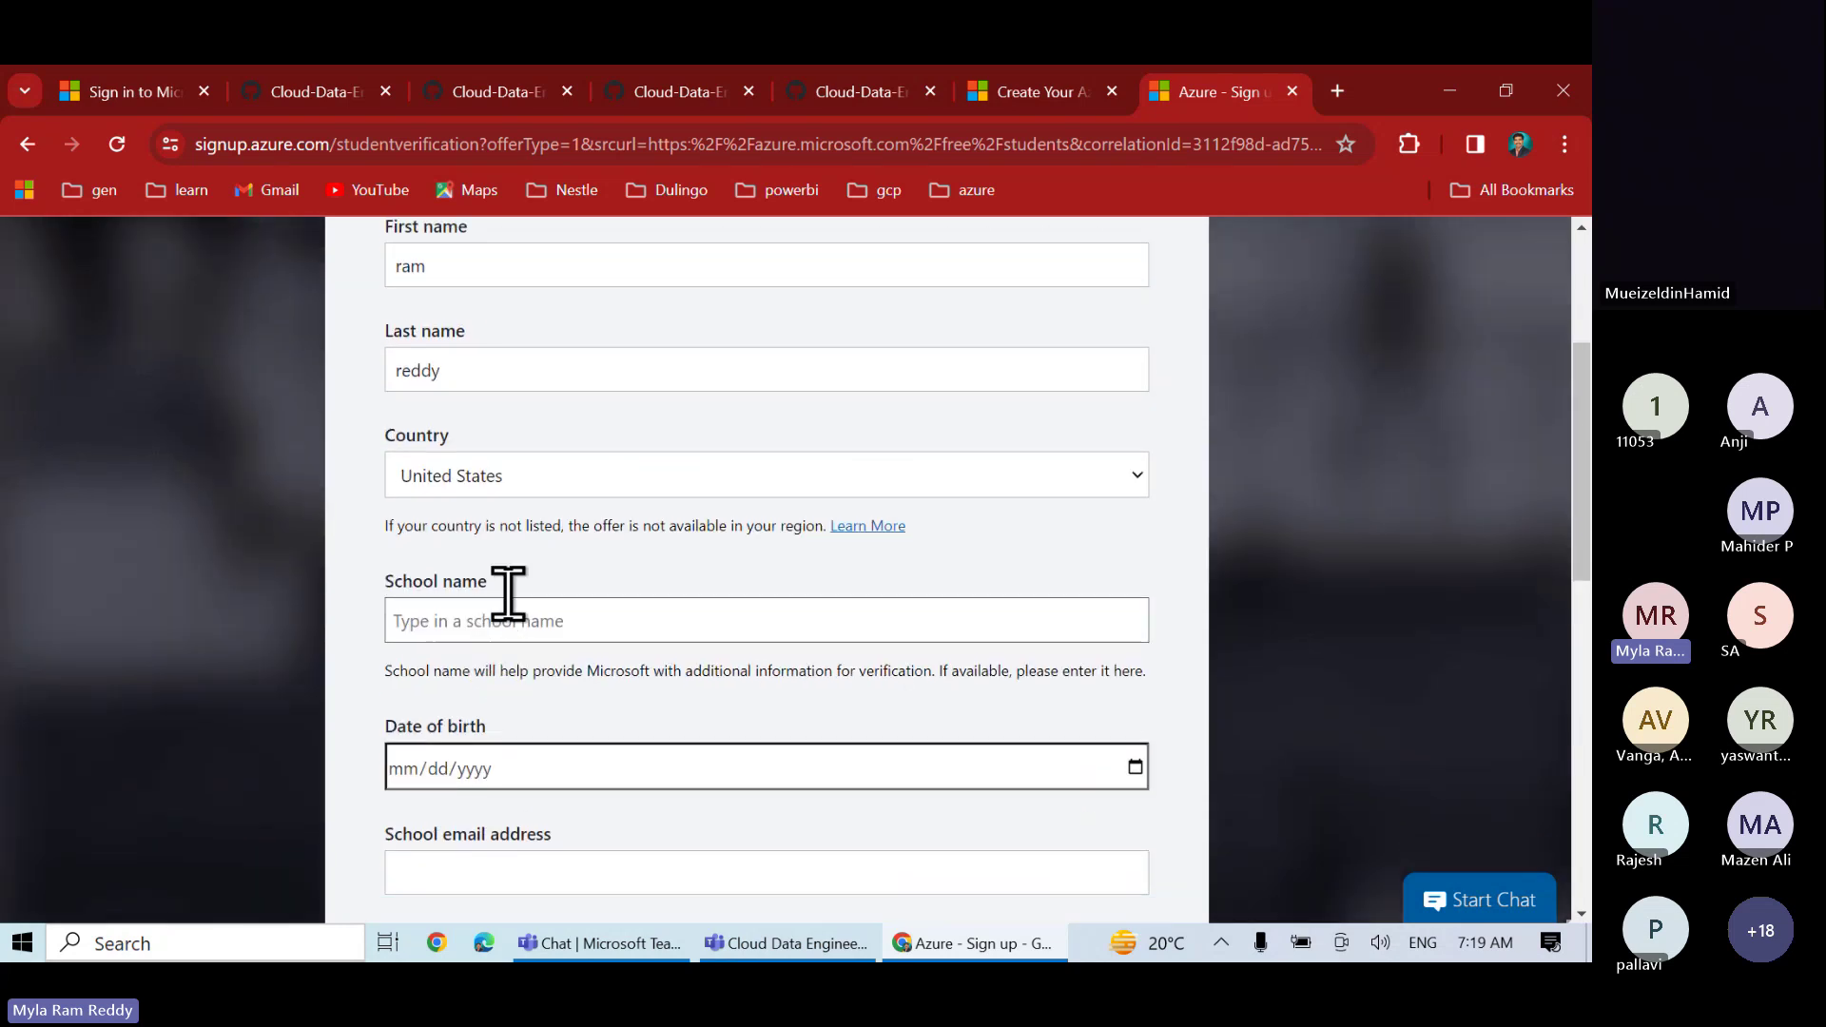
- Change the Country to India
click(514, 476)
key(i)
key(n)
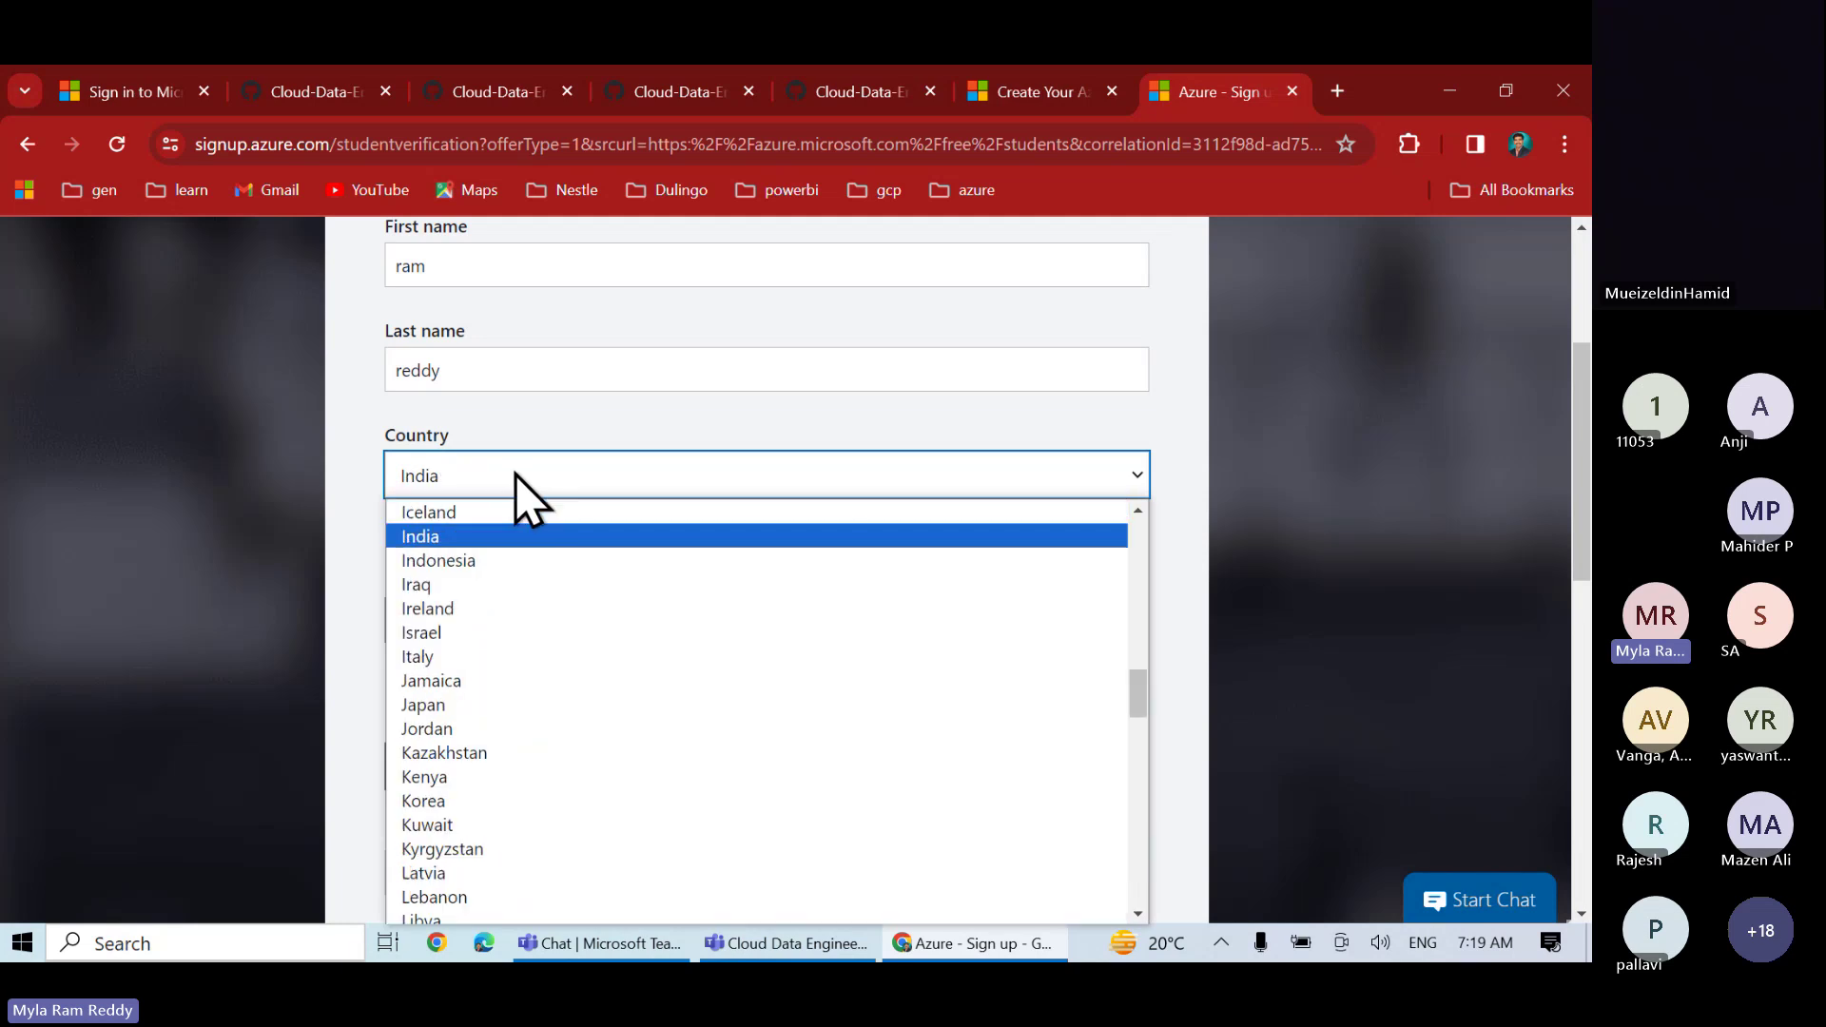
click(439, 539)
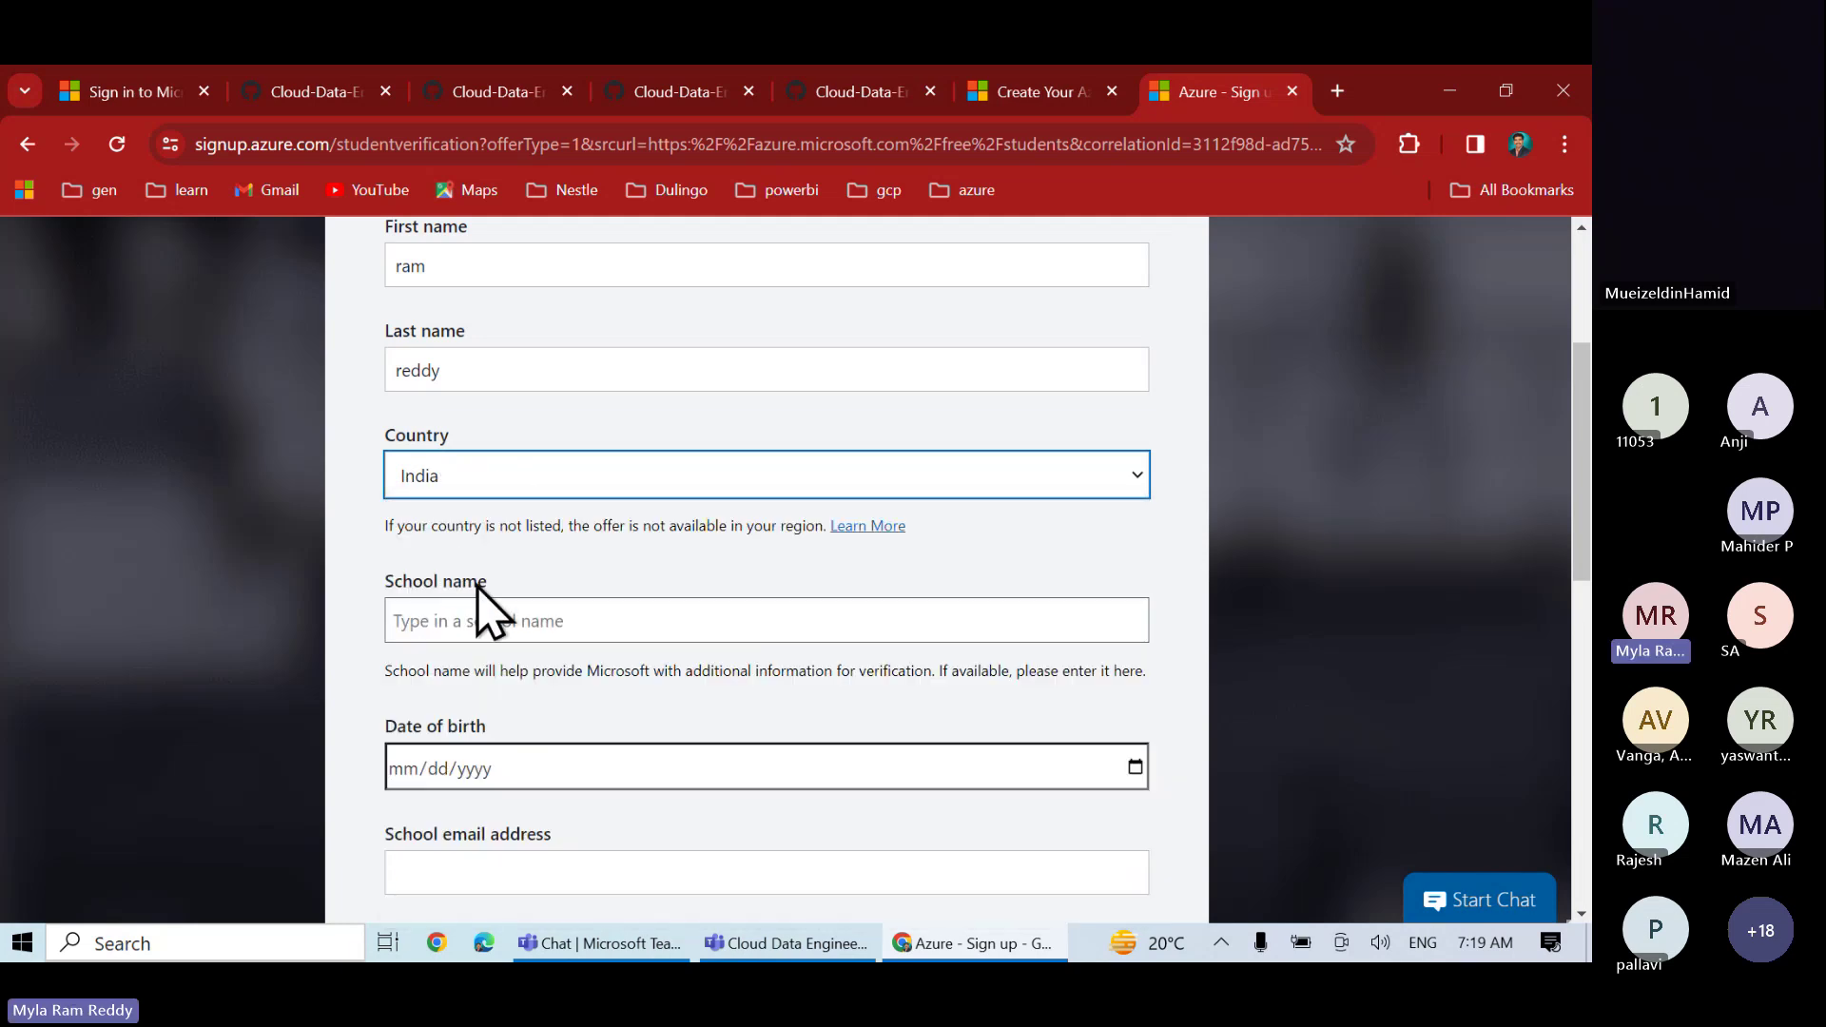
- Choose Chaitanya Bharathi Institute Of Technology (Hyderabad, Telangana) as the school name
click(432, 613)
text(cbi)
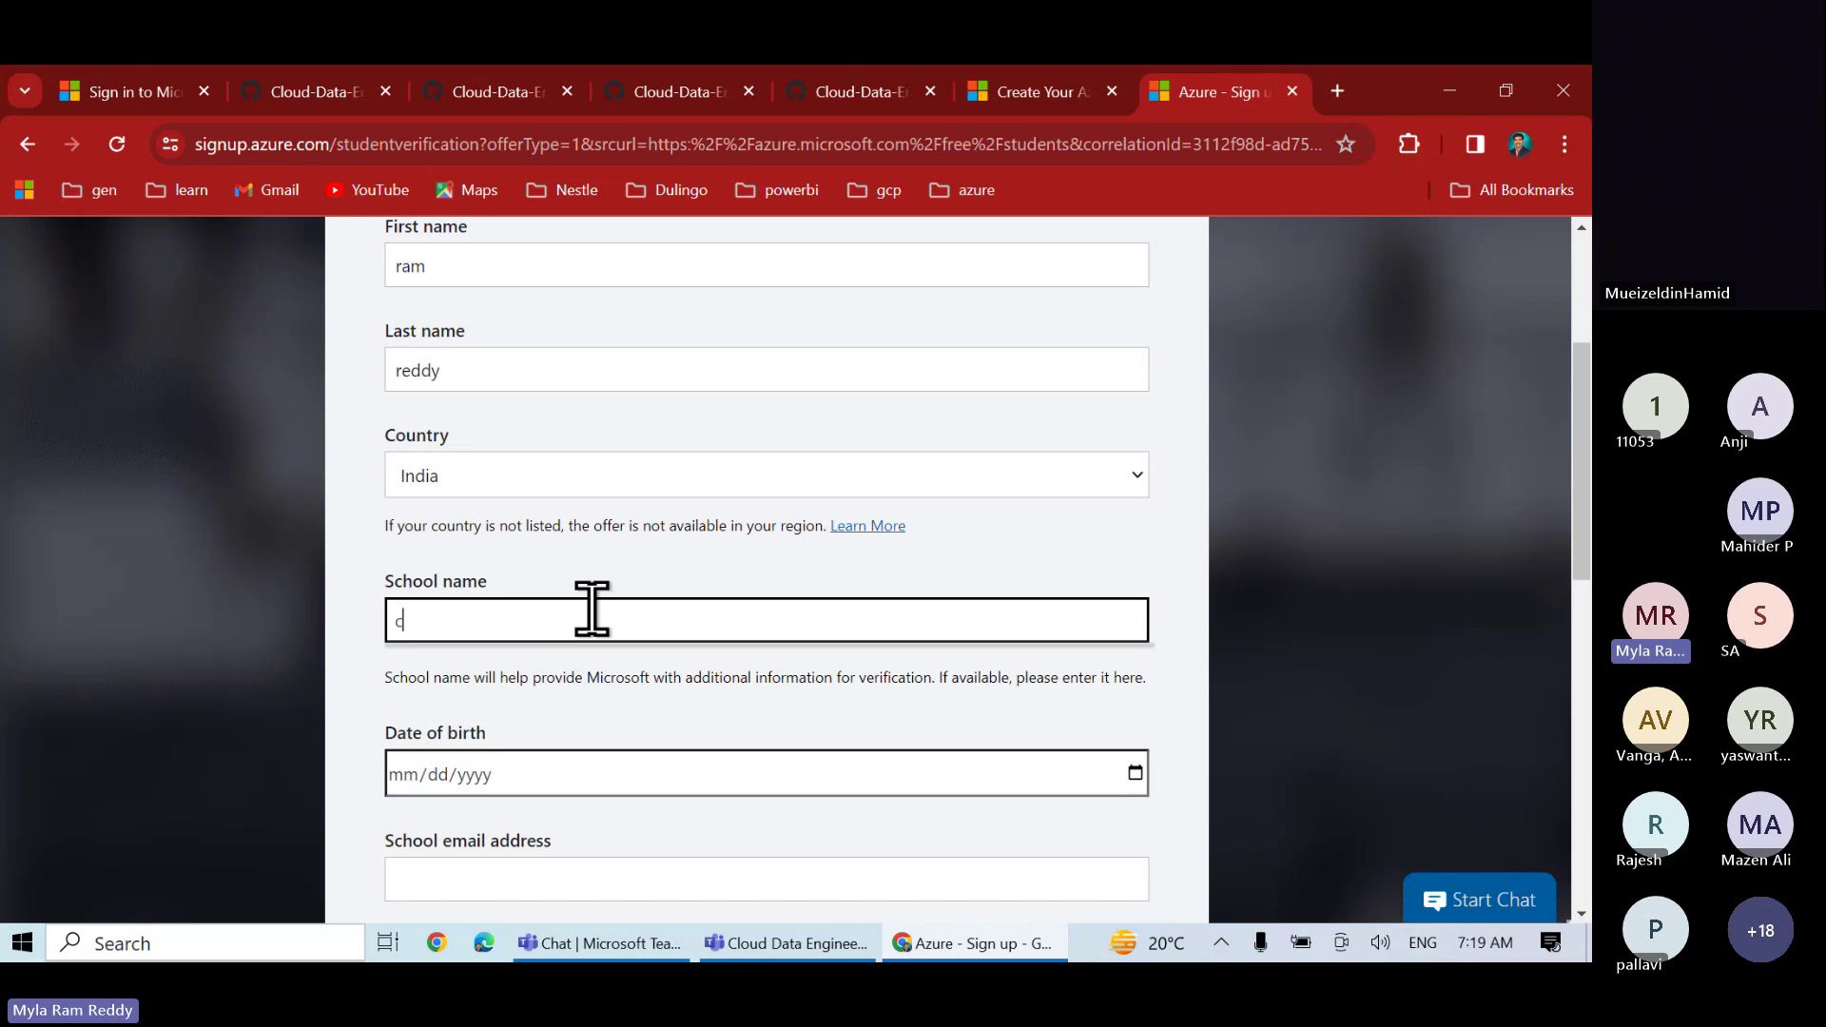
key(BackSpace)
key(BackSpace)
key(BackSpace)
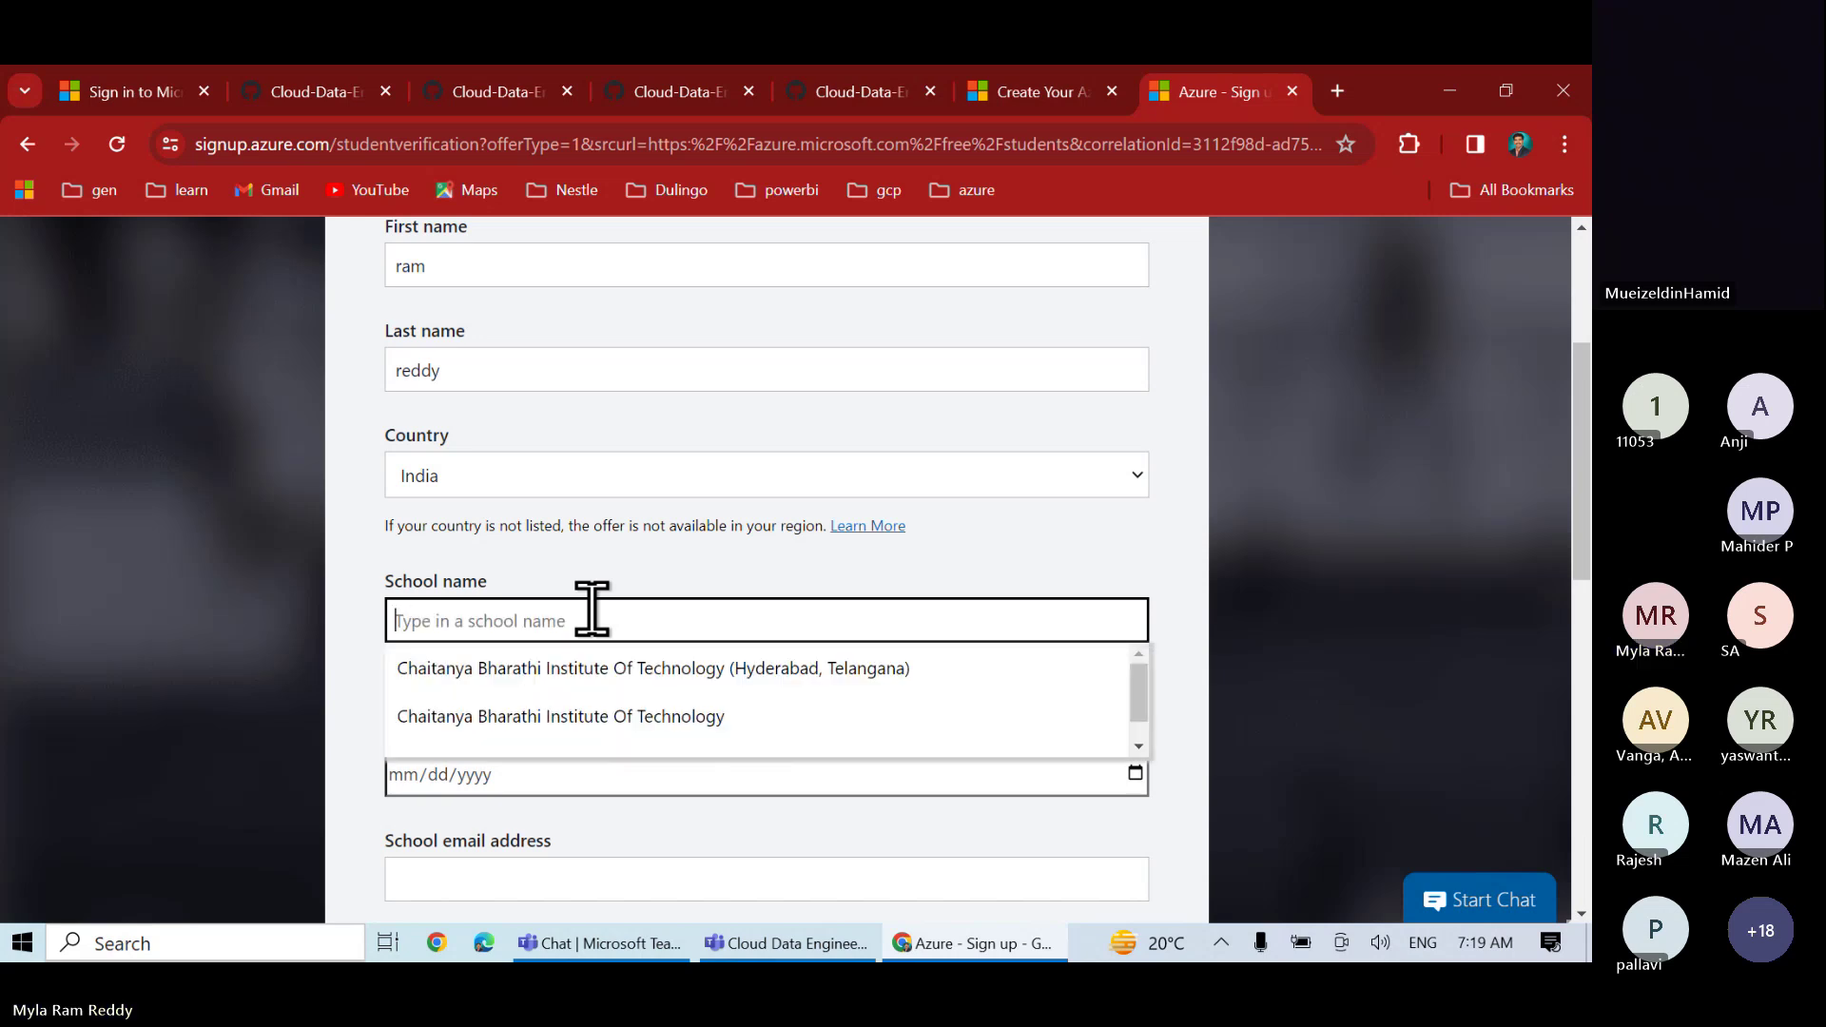
click(588, 666)
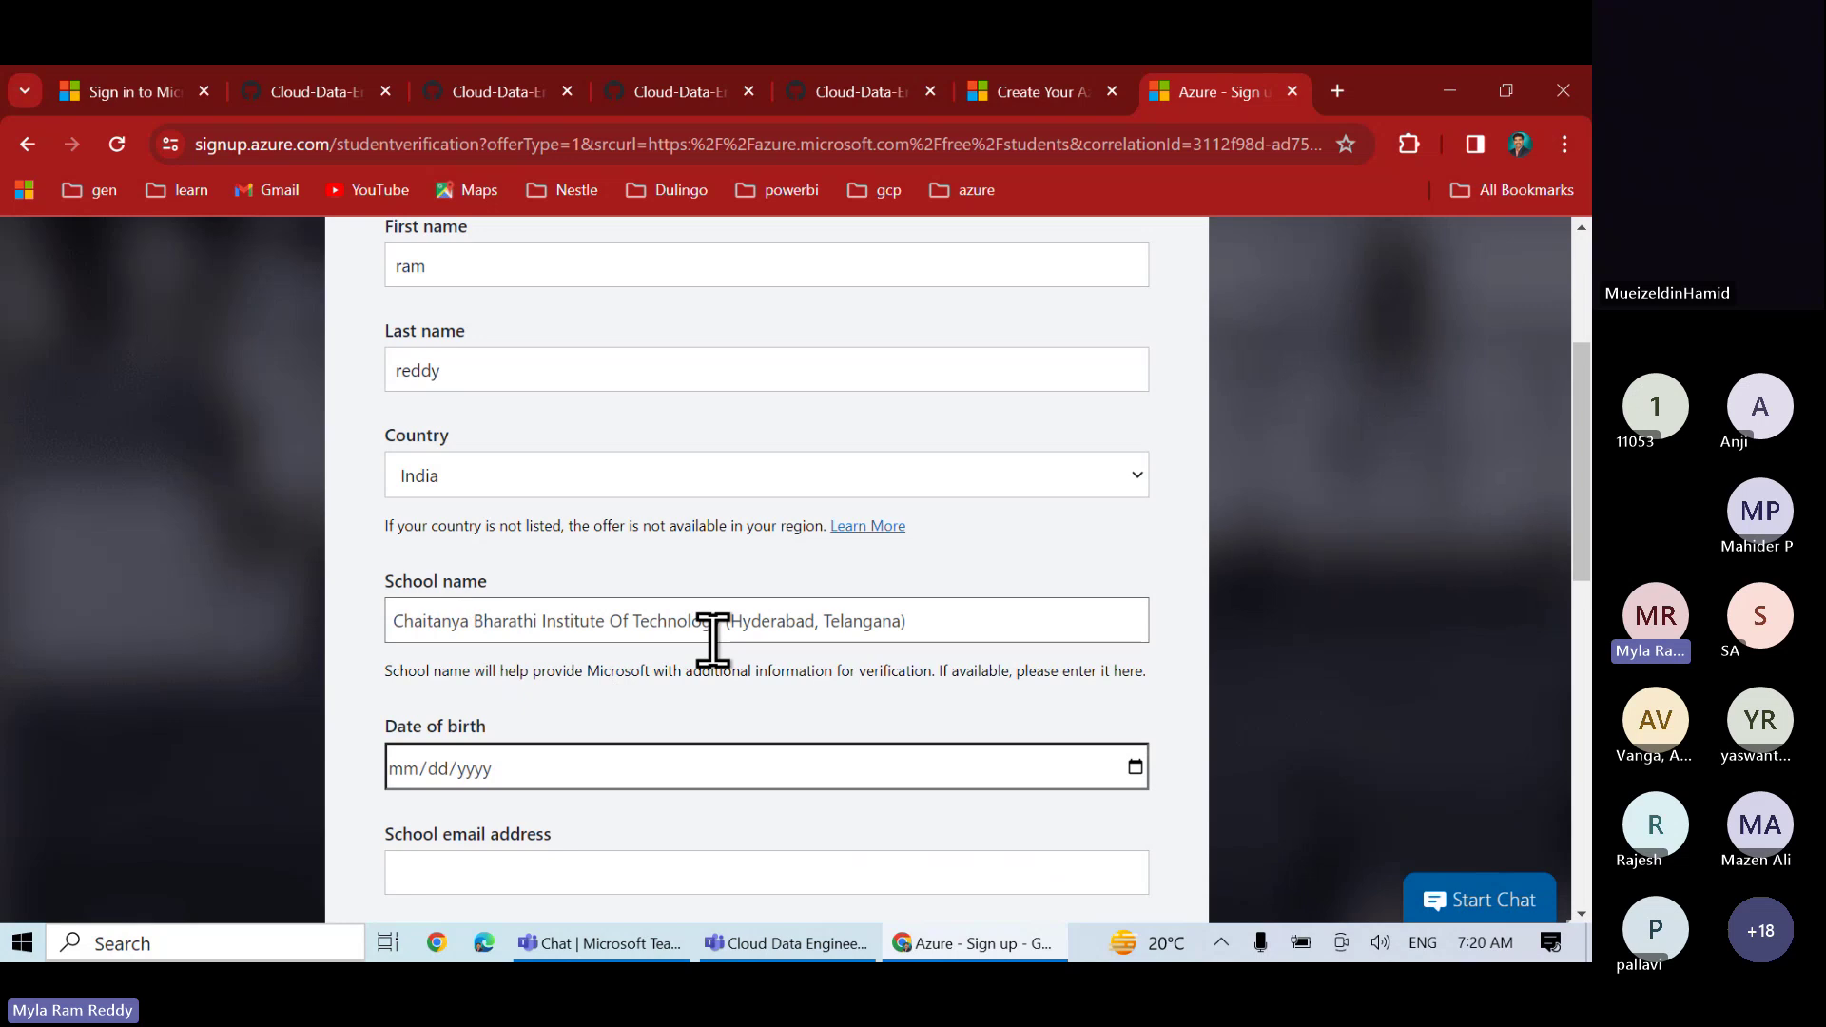
scroll(489, 767, down, 3)
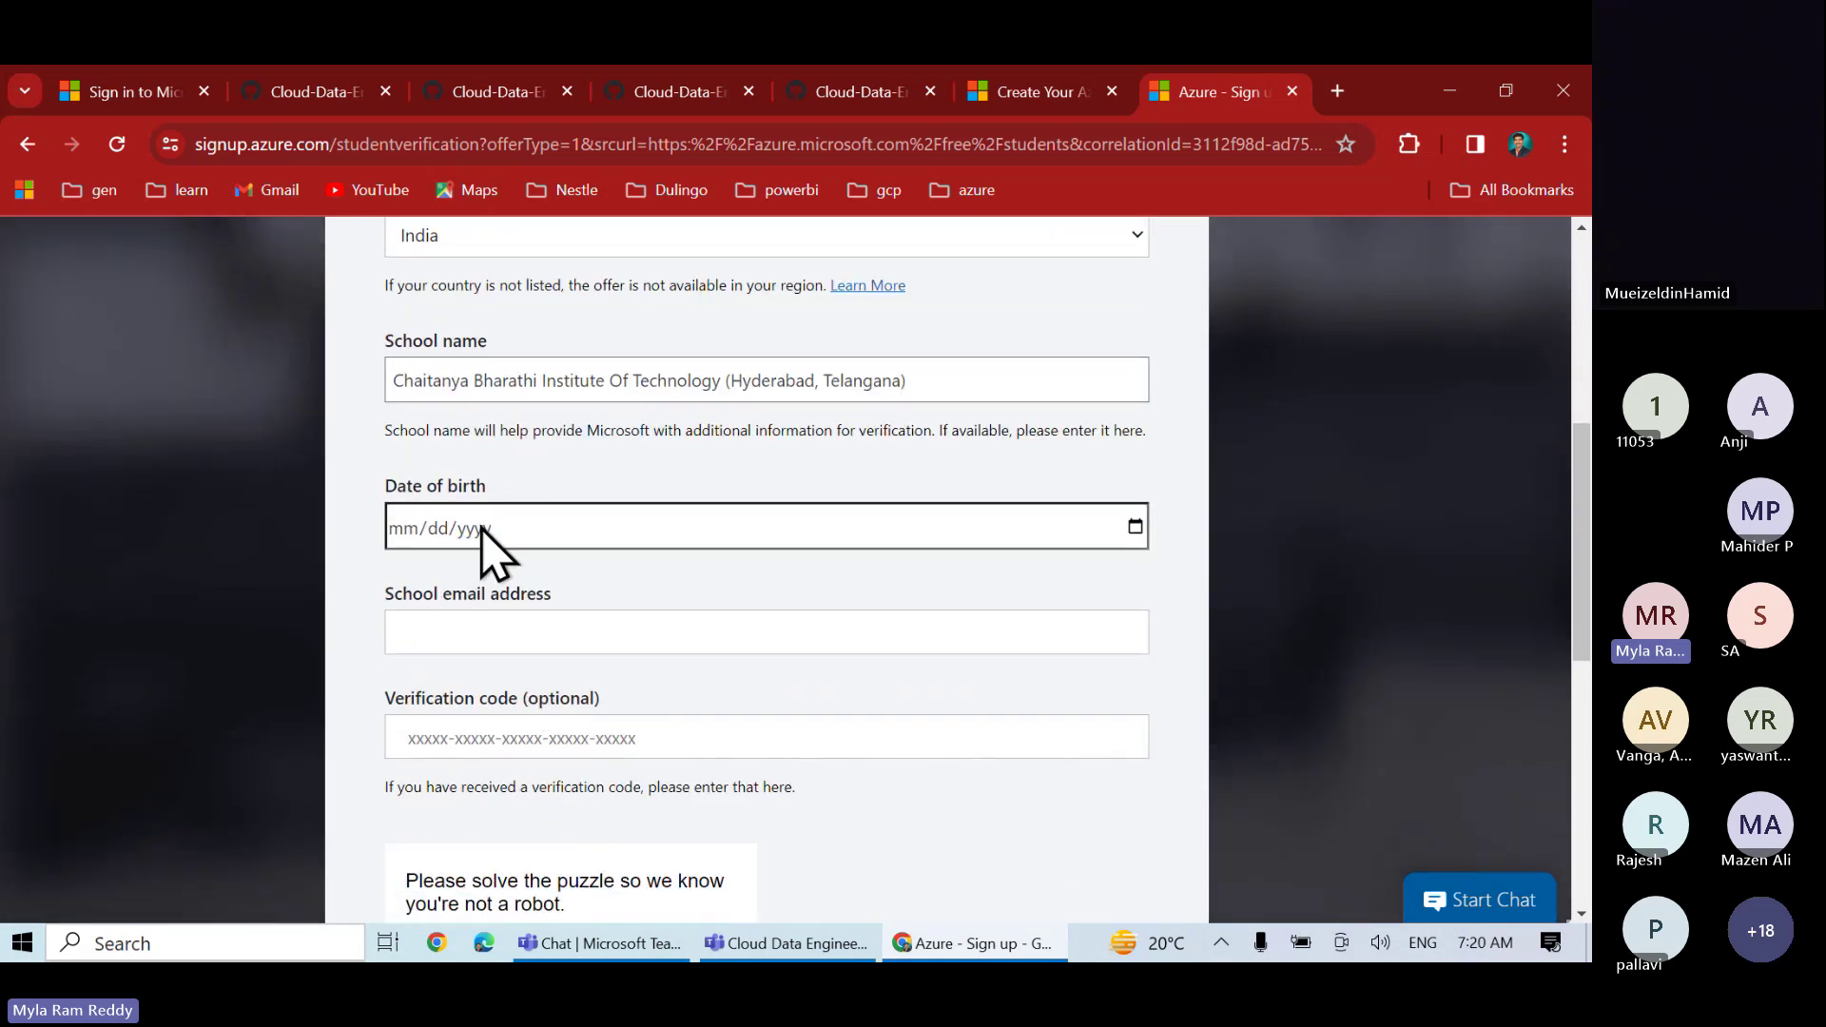
click(453, 631)
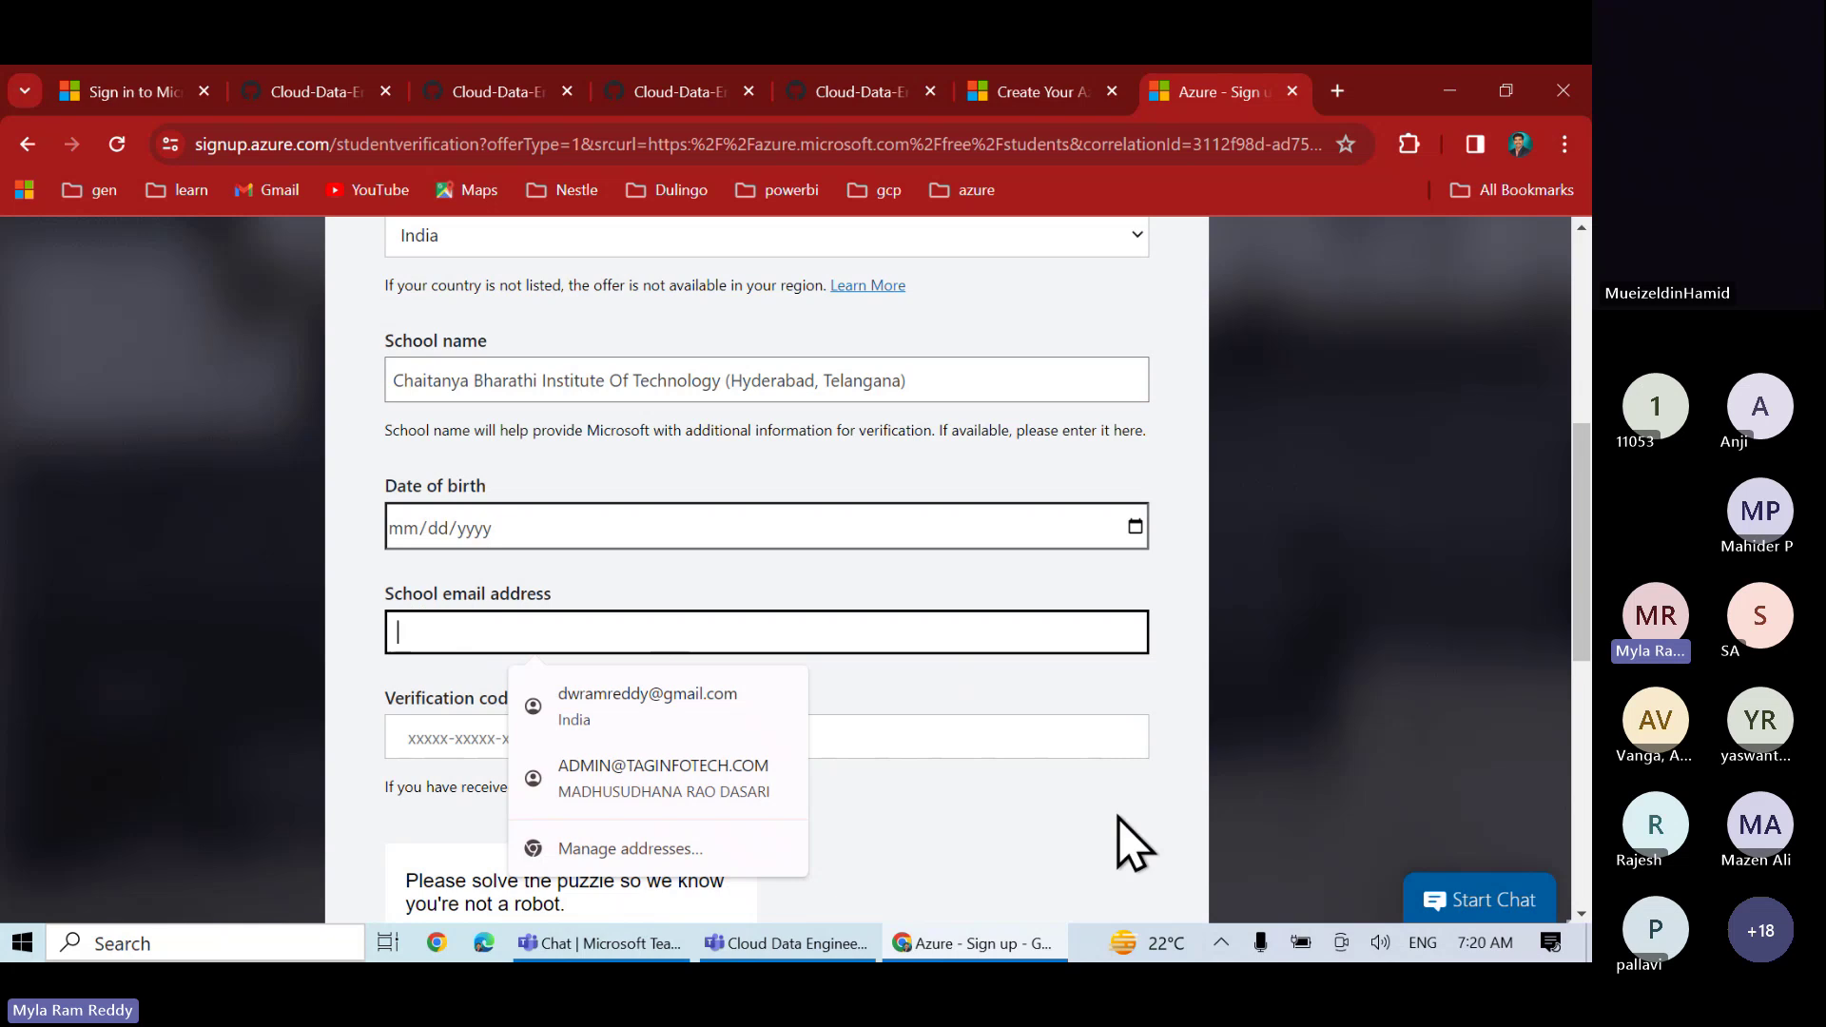
scroll(1122, 844, down, 5)
scroll(936, 820, down, 3)
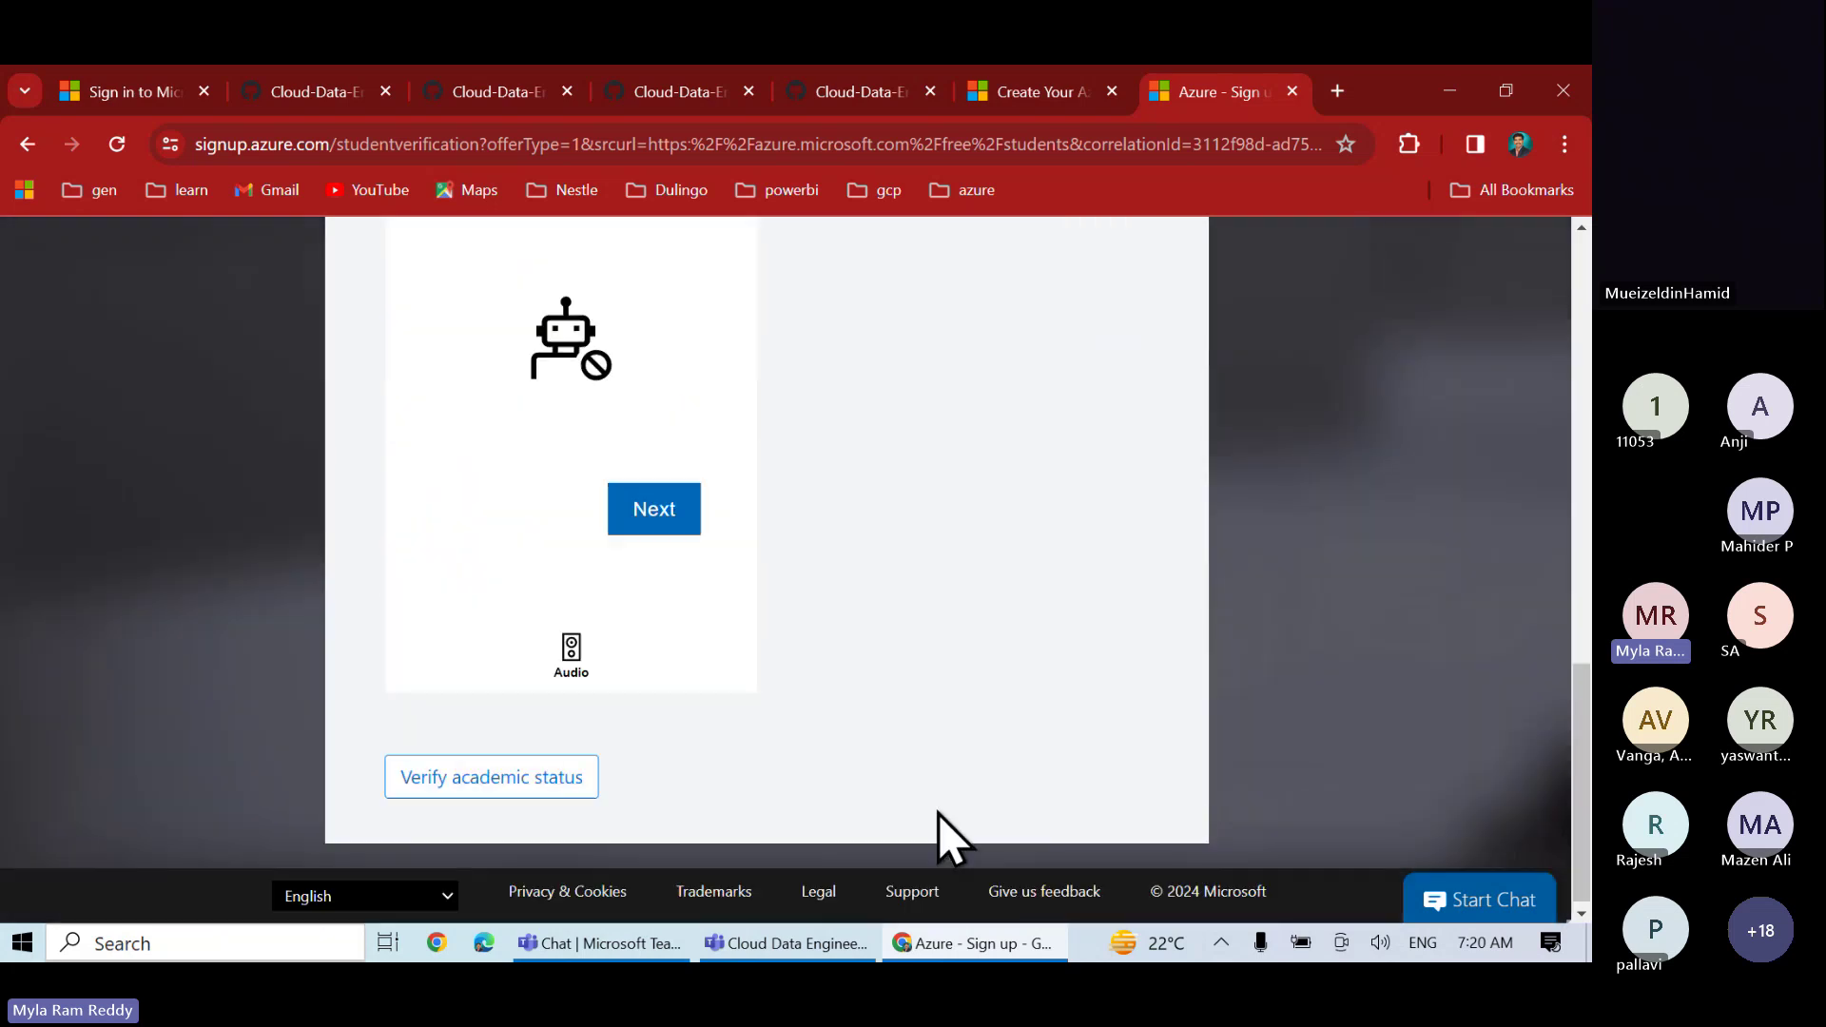
scroll(913, 661, up, 5)
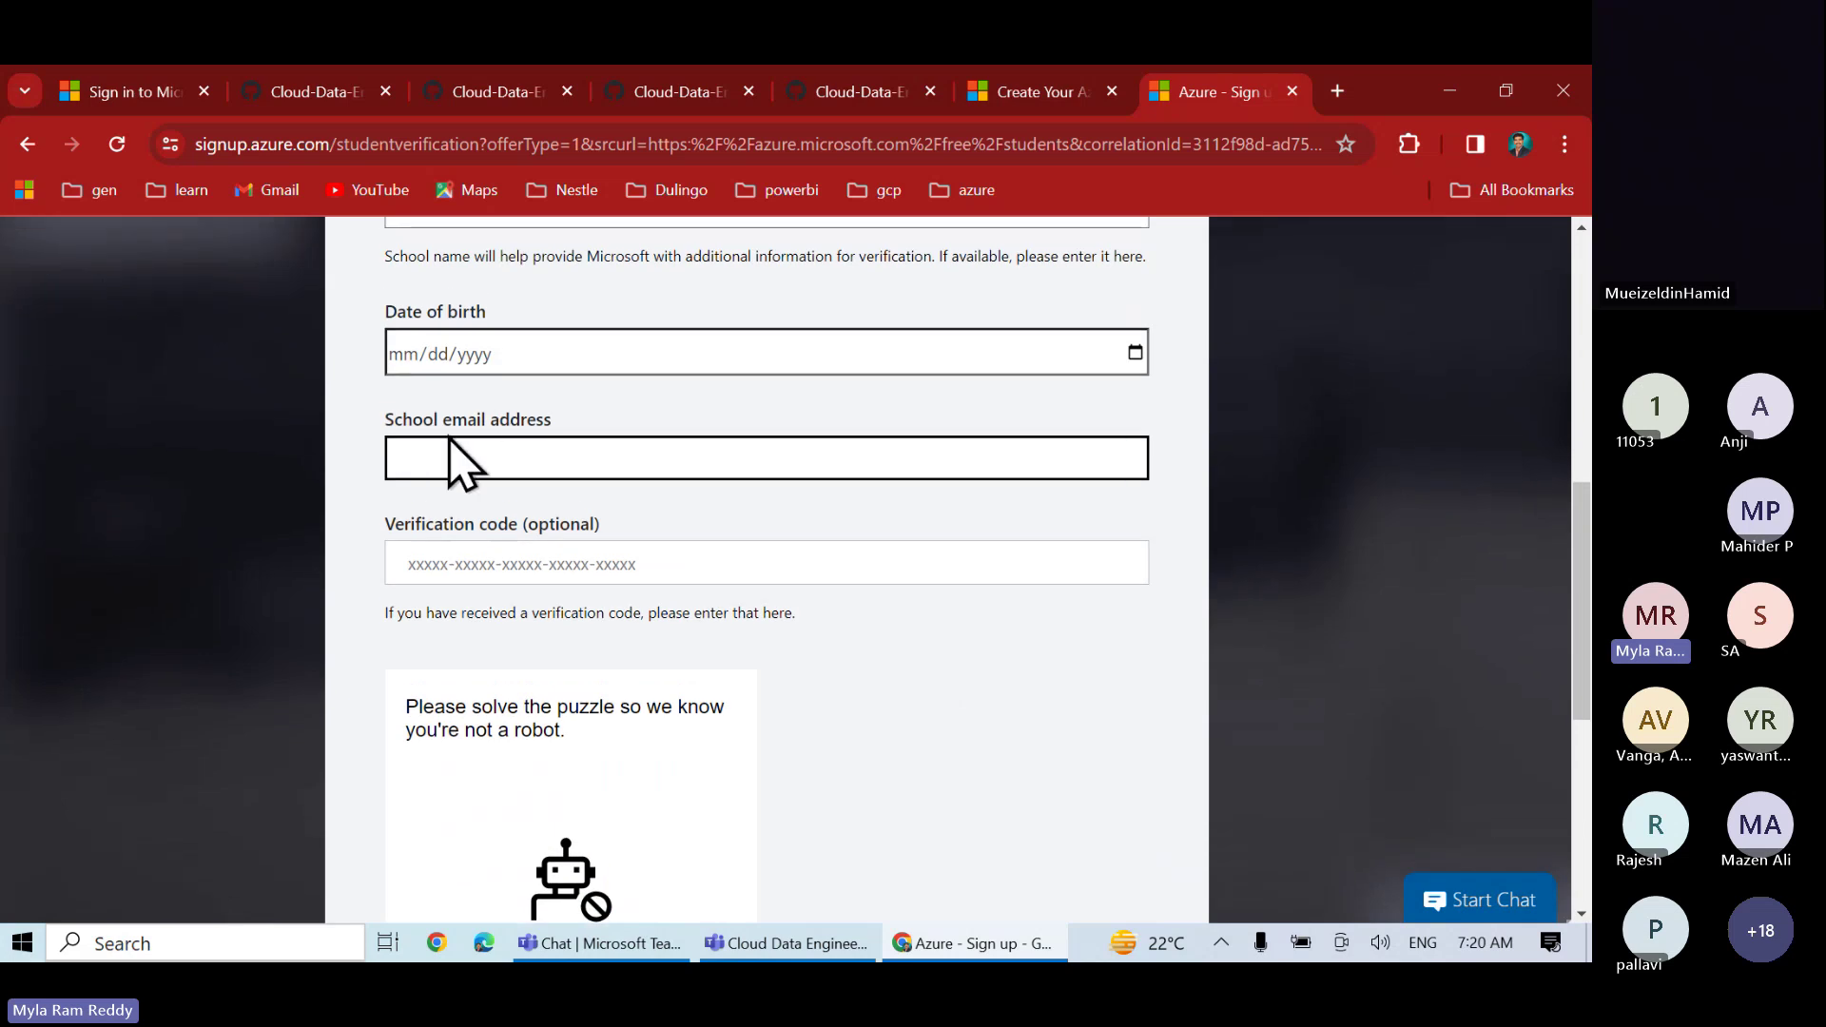
double_click(465, 424)
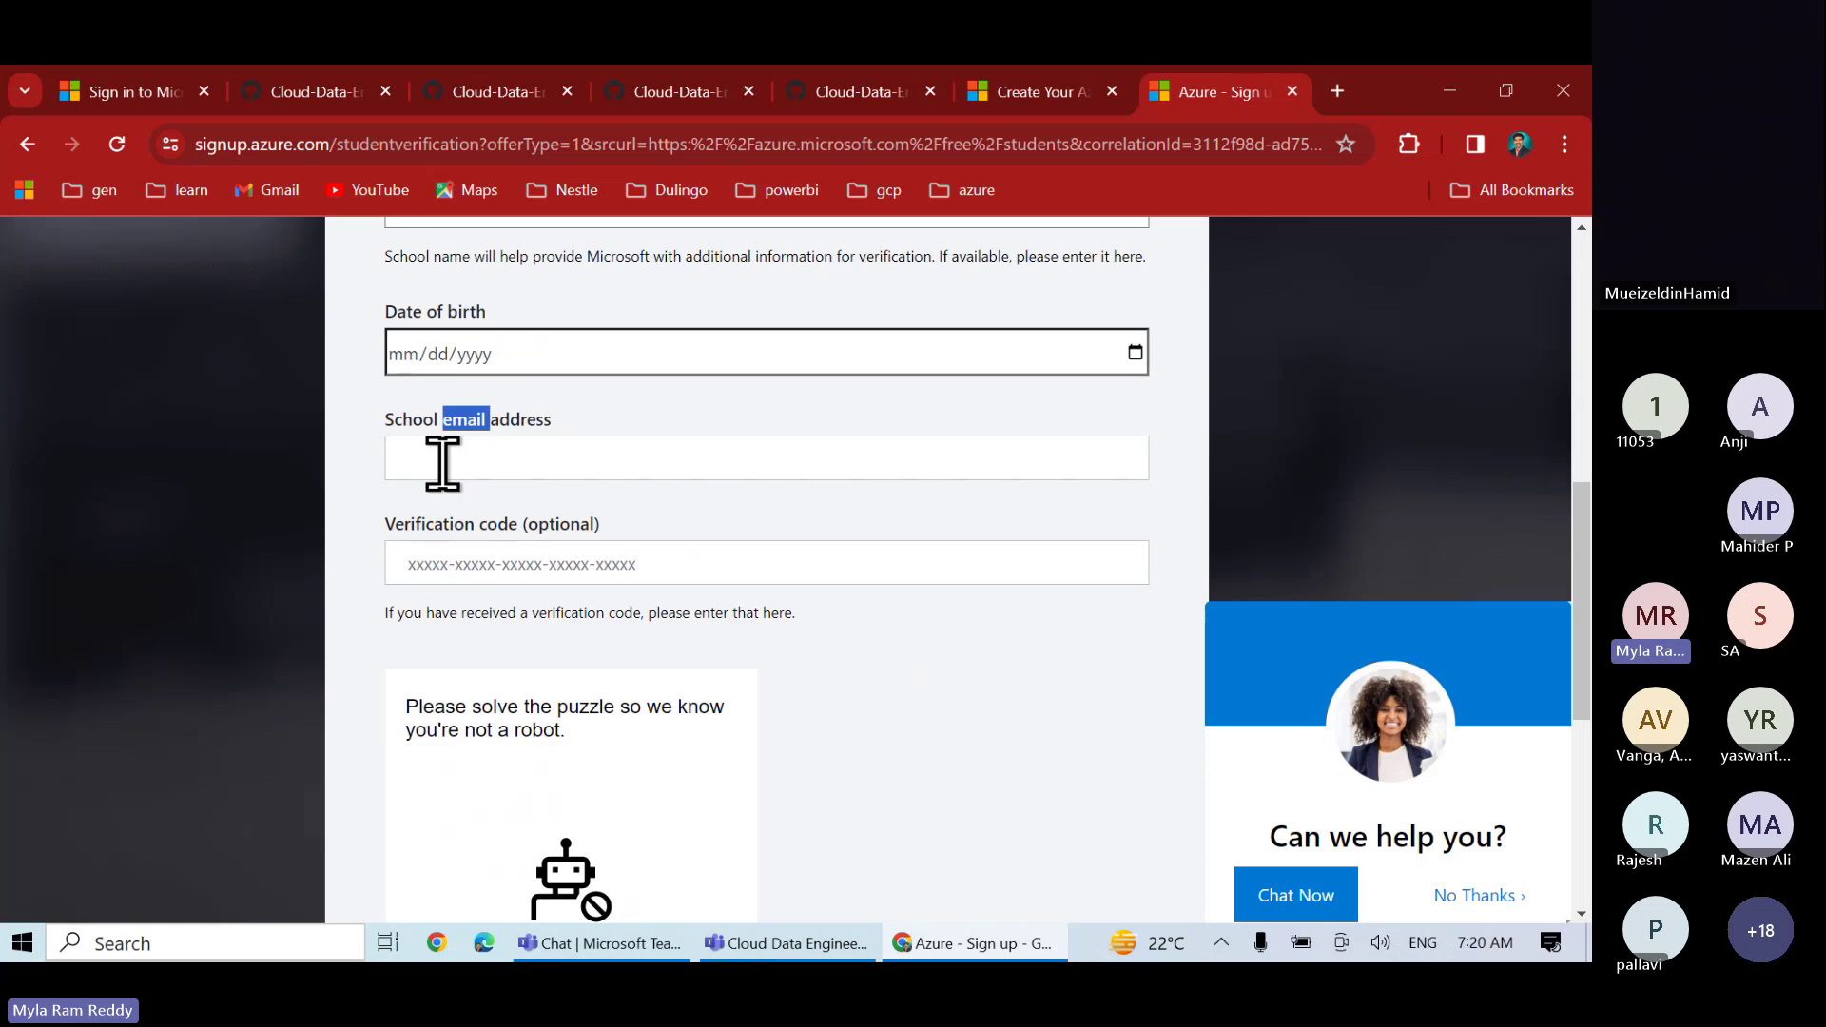
scroll(820, 461, up, 7)
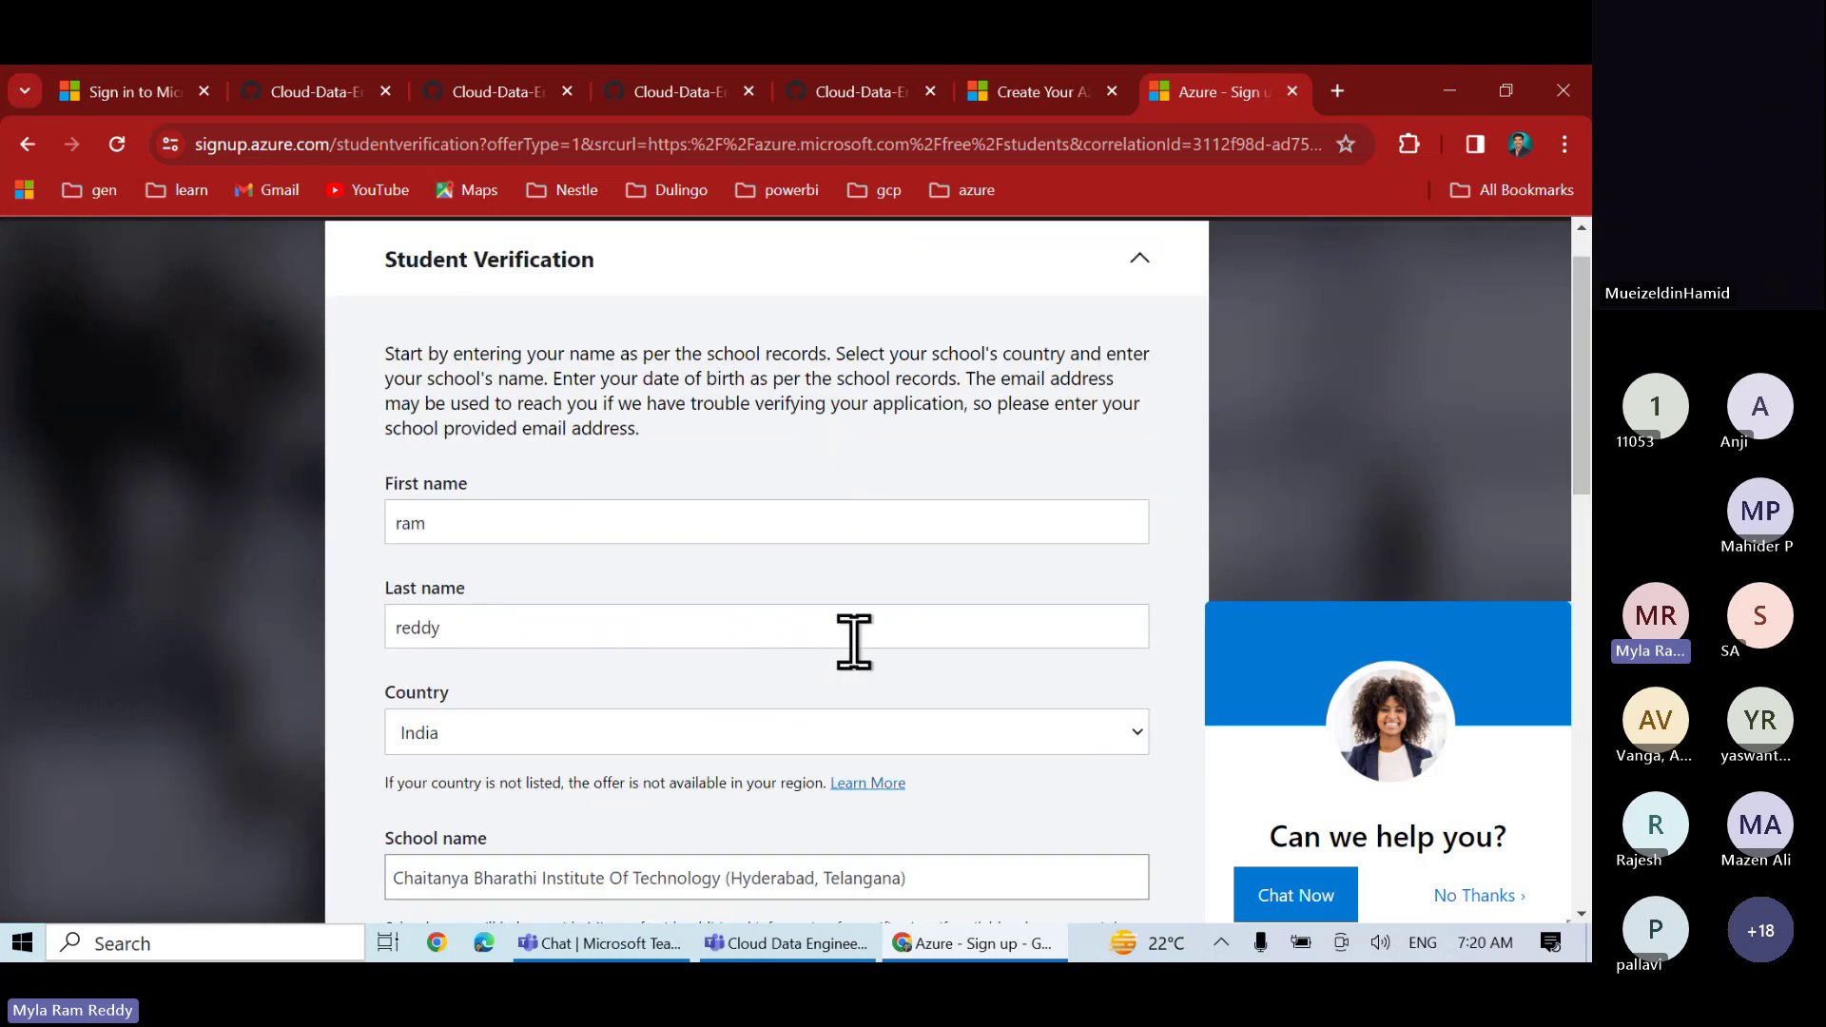
scroll(853, 641, down, 3)
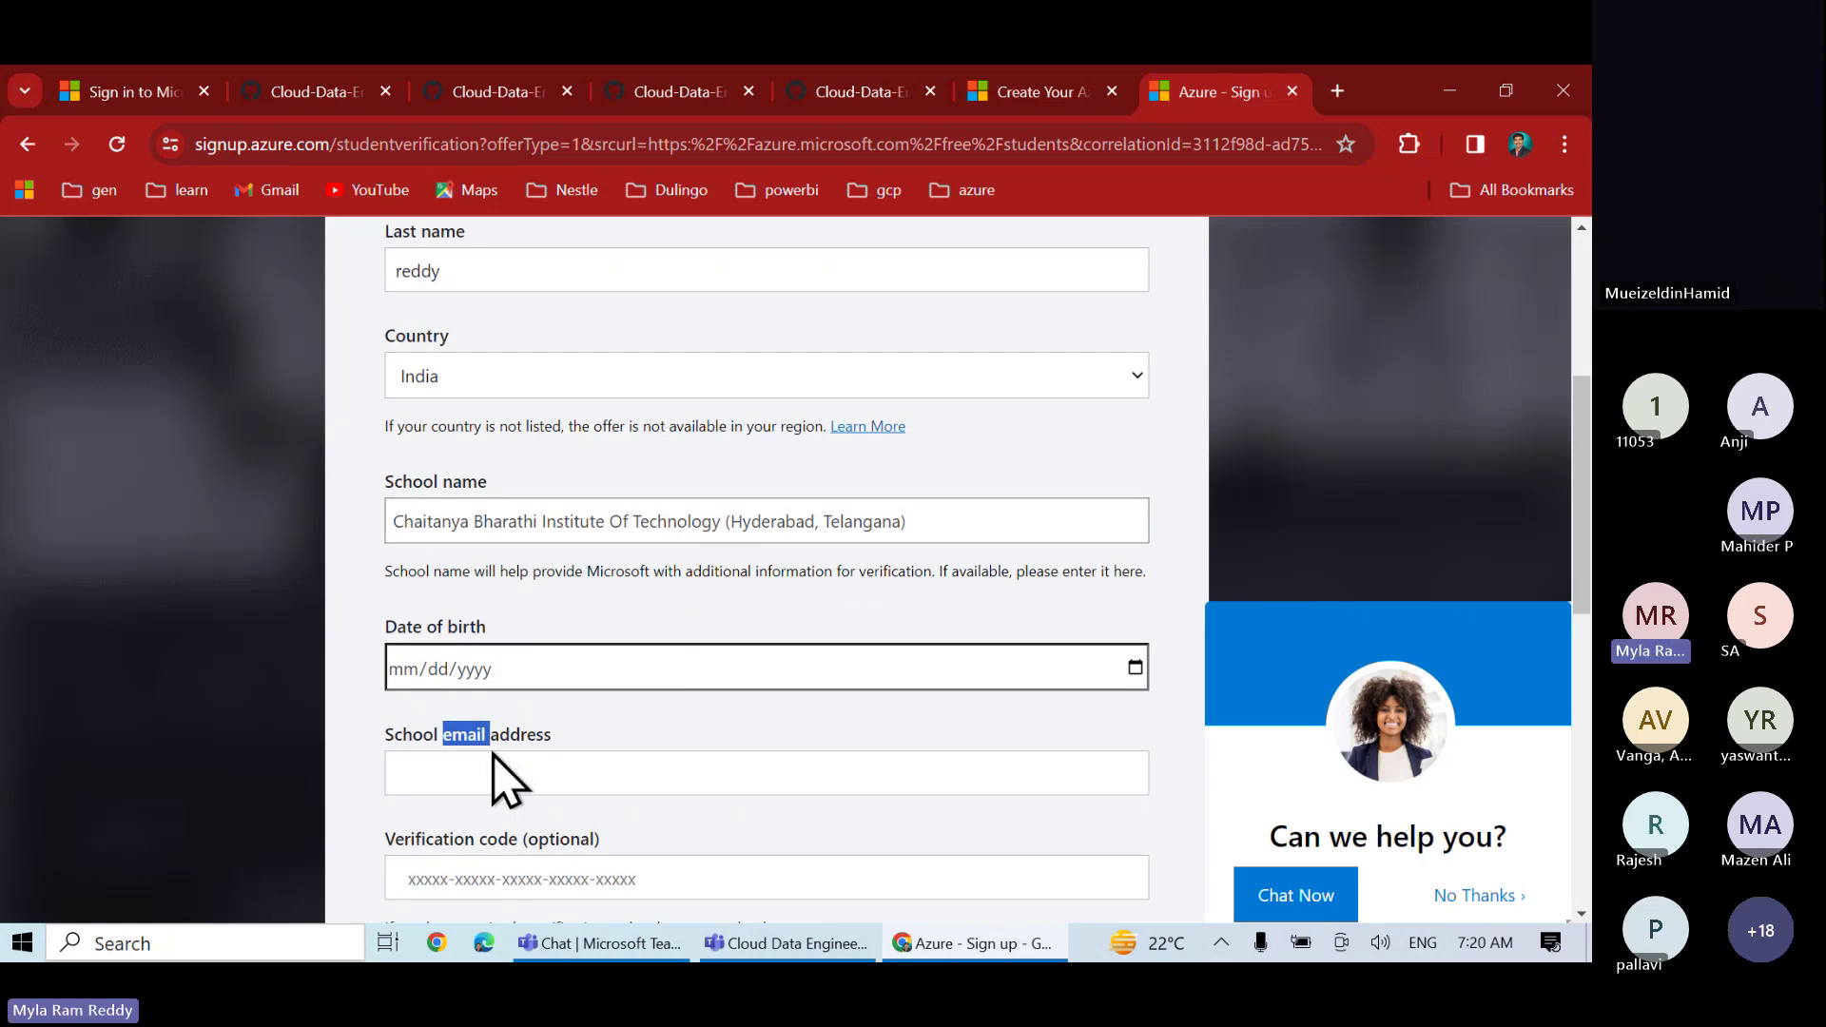
scroll(668, 446, down, 1)
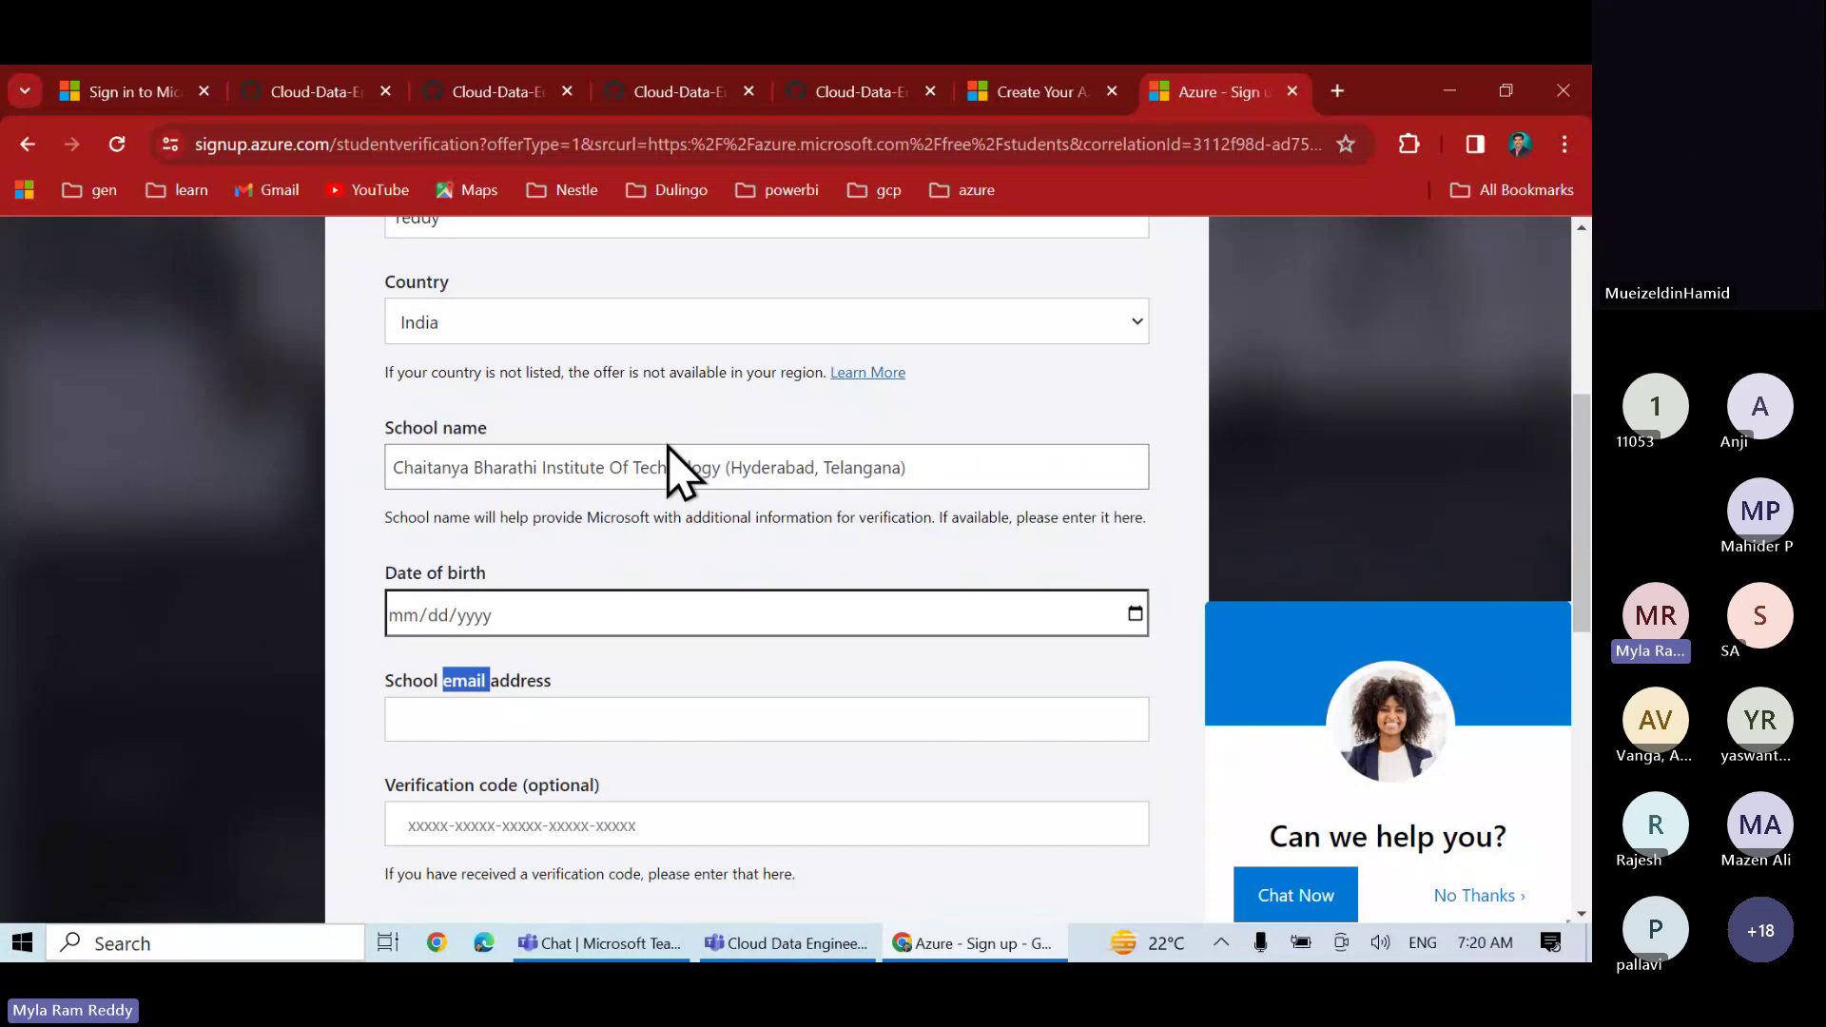
scroll(667, 447, down, 4)
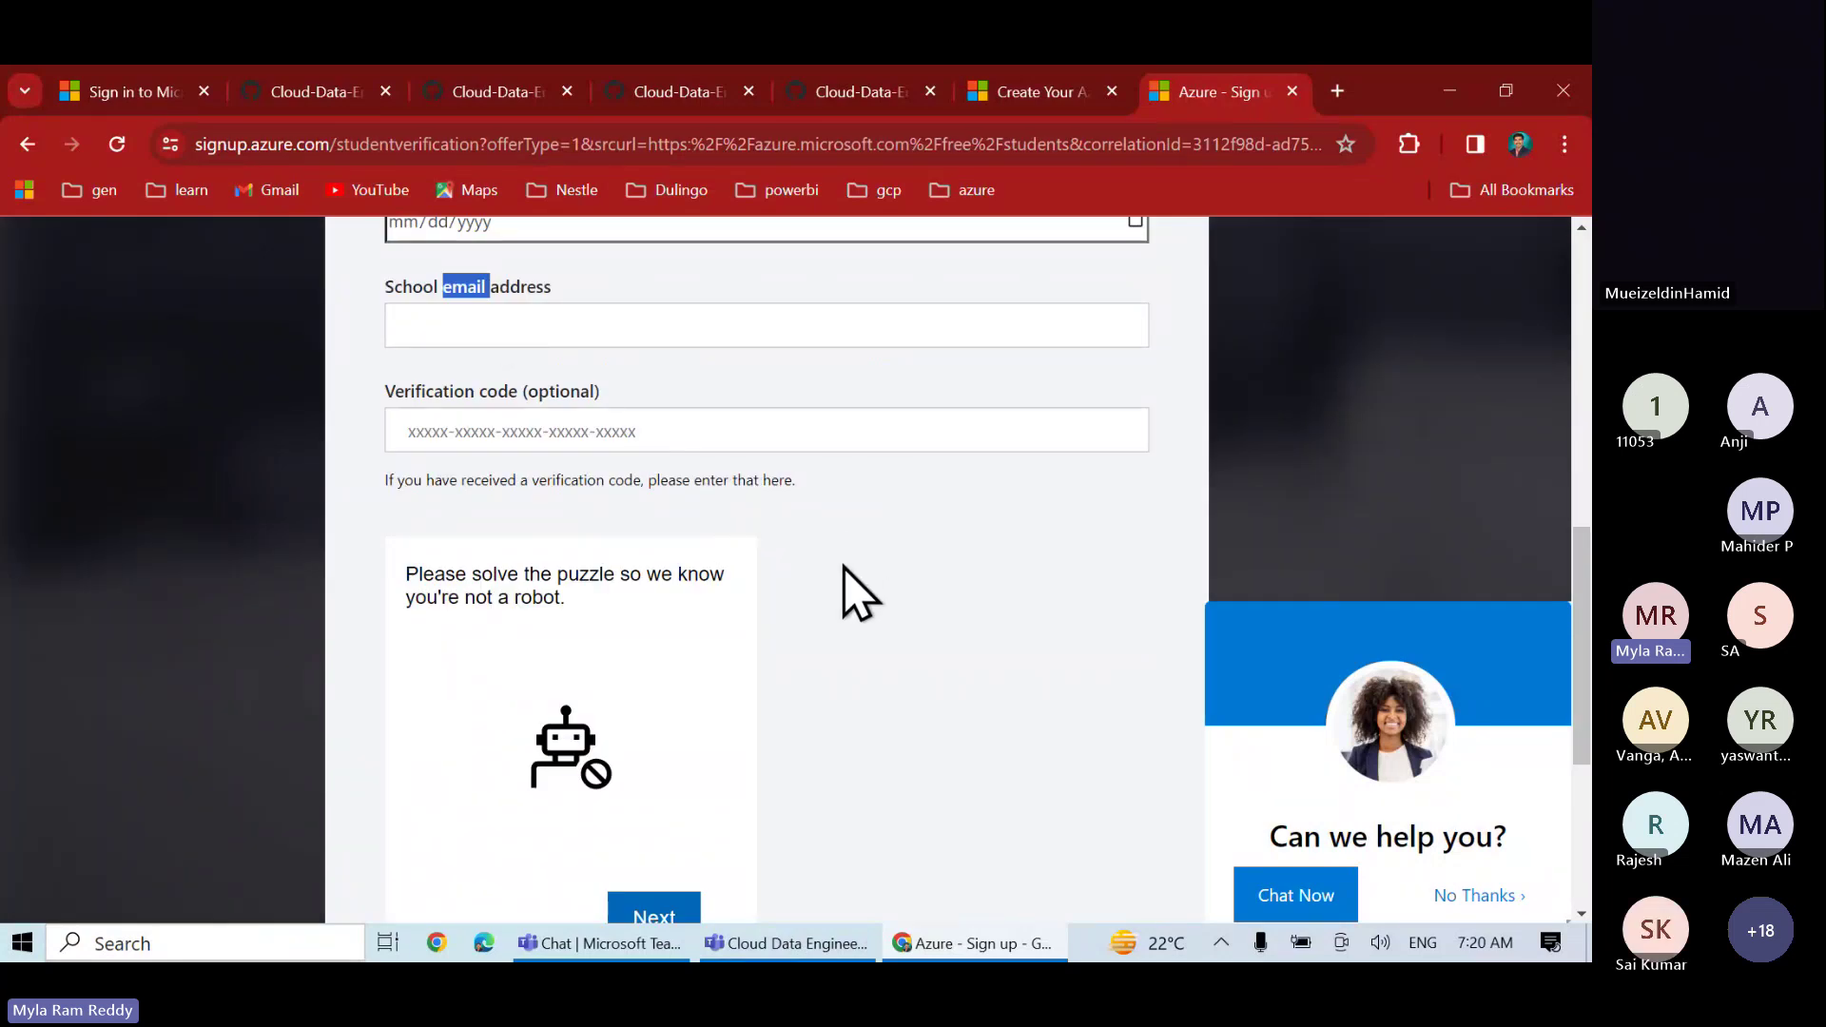
scroll(857, 590, up, 10)
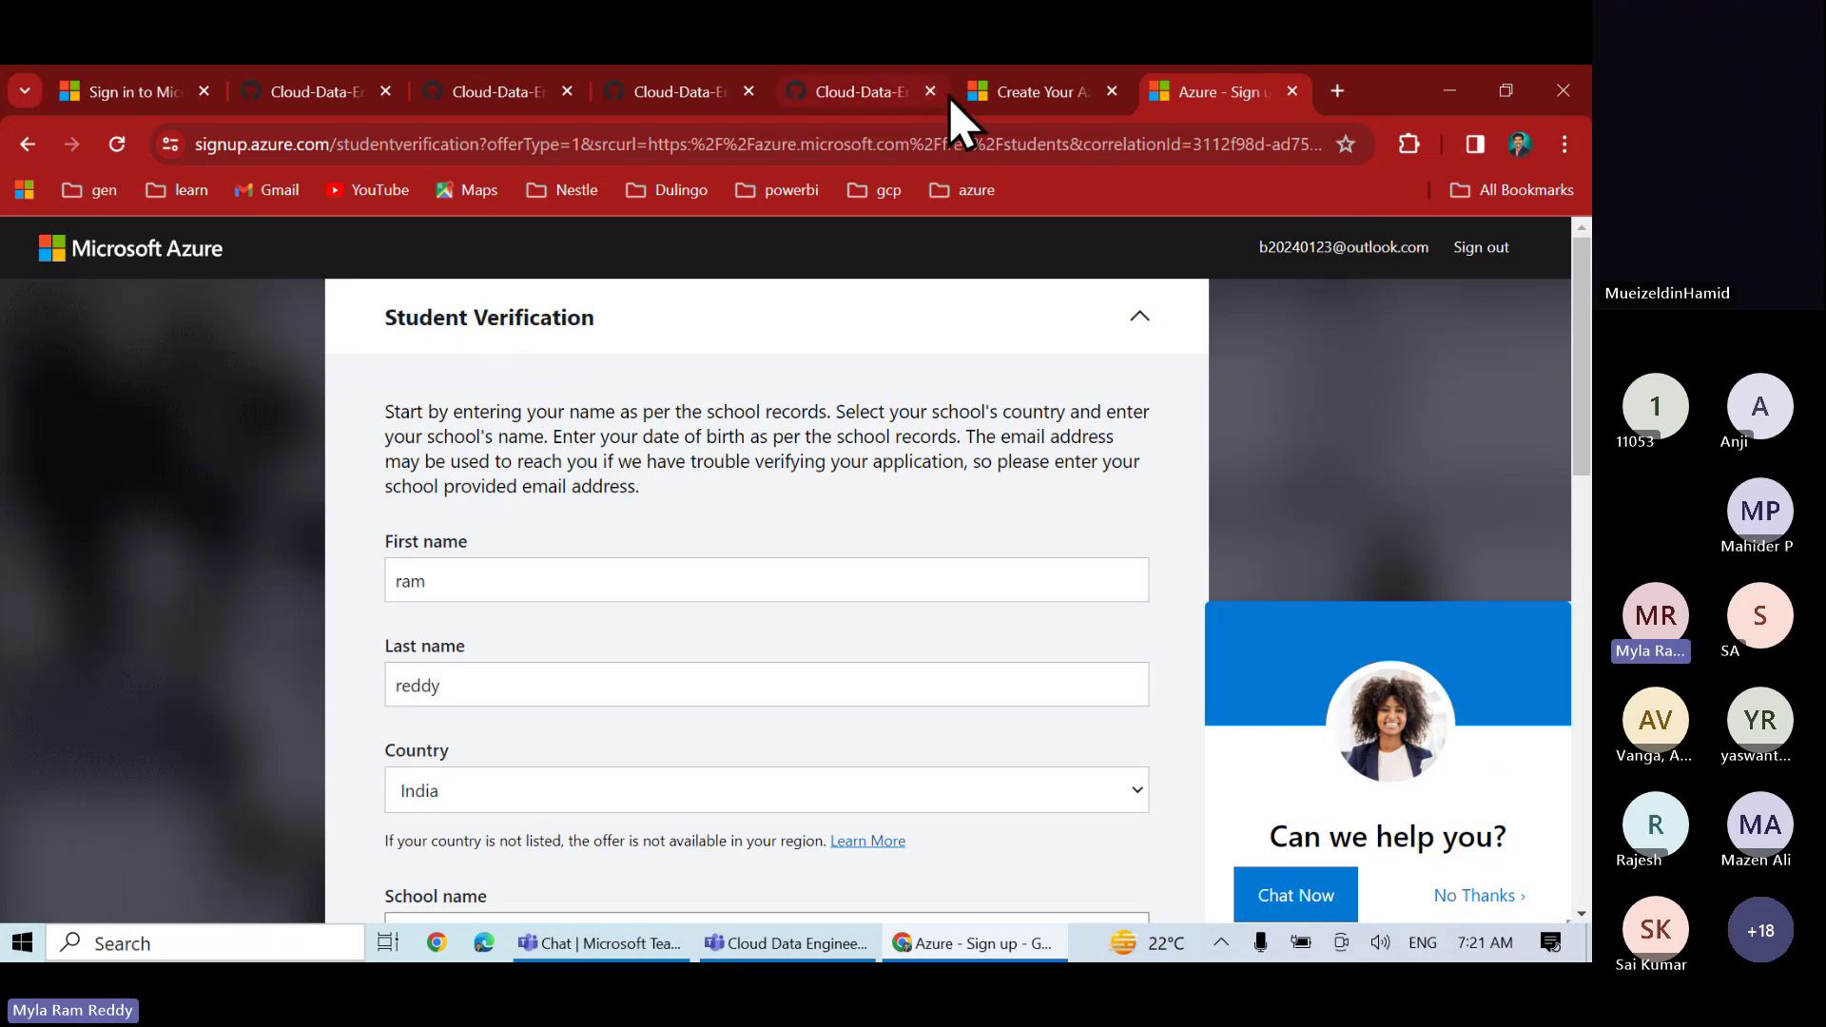
- Show the ADF02_Azure Free Account.md guide in GitHub and clear the text selection
click(861, 92)
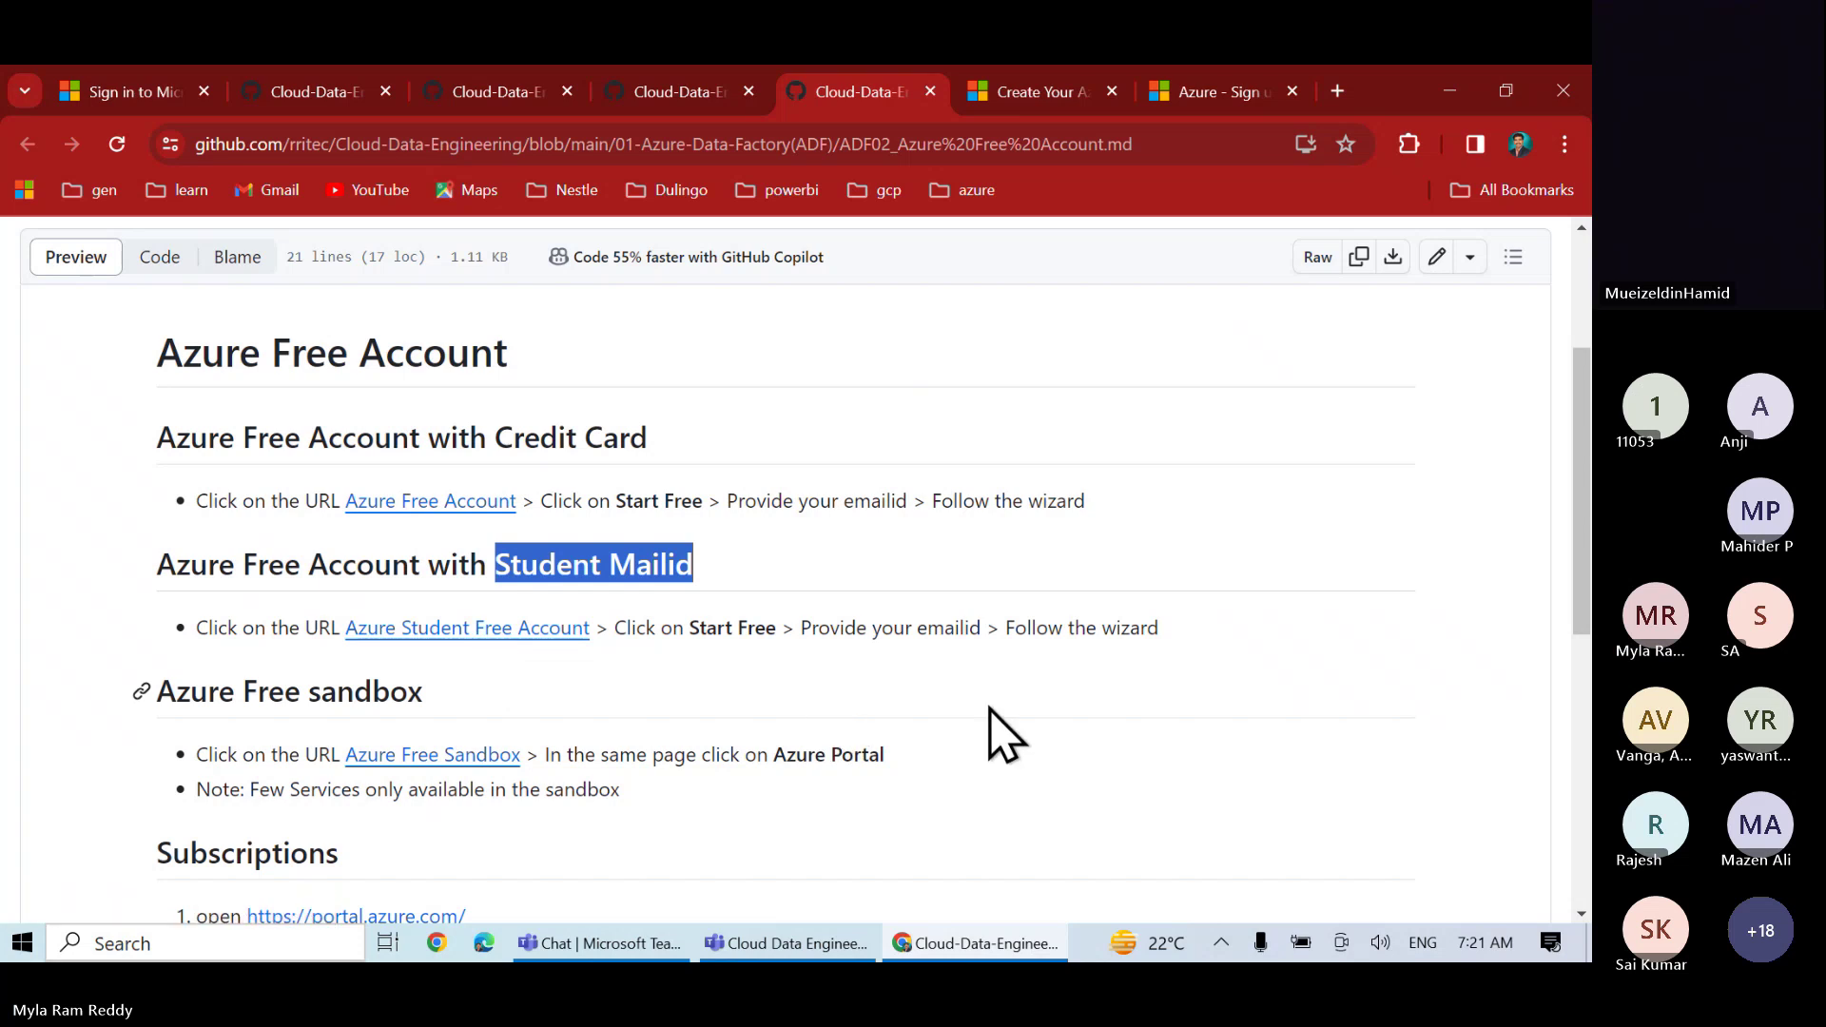
click(989, 734)
scroll(989, 734, down, 2)
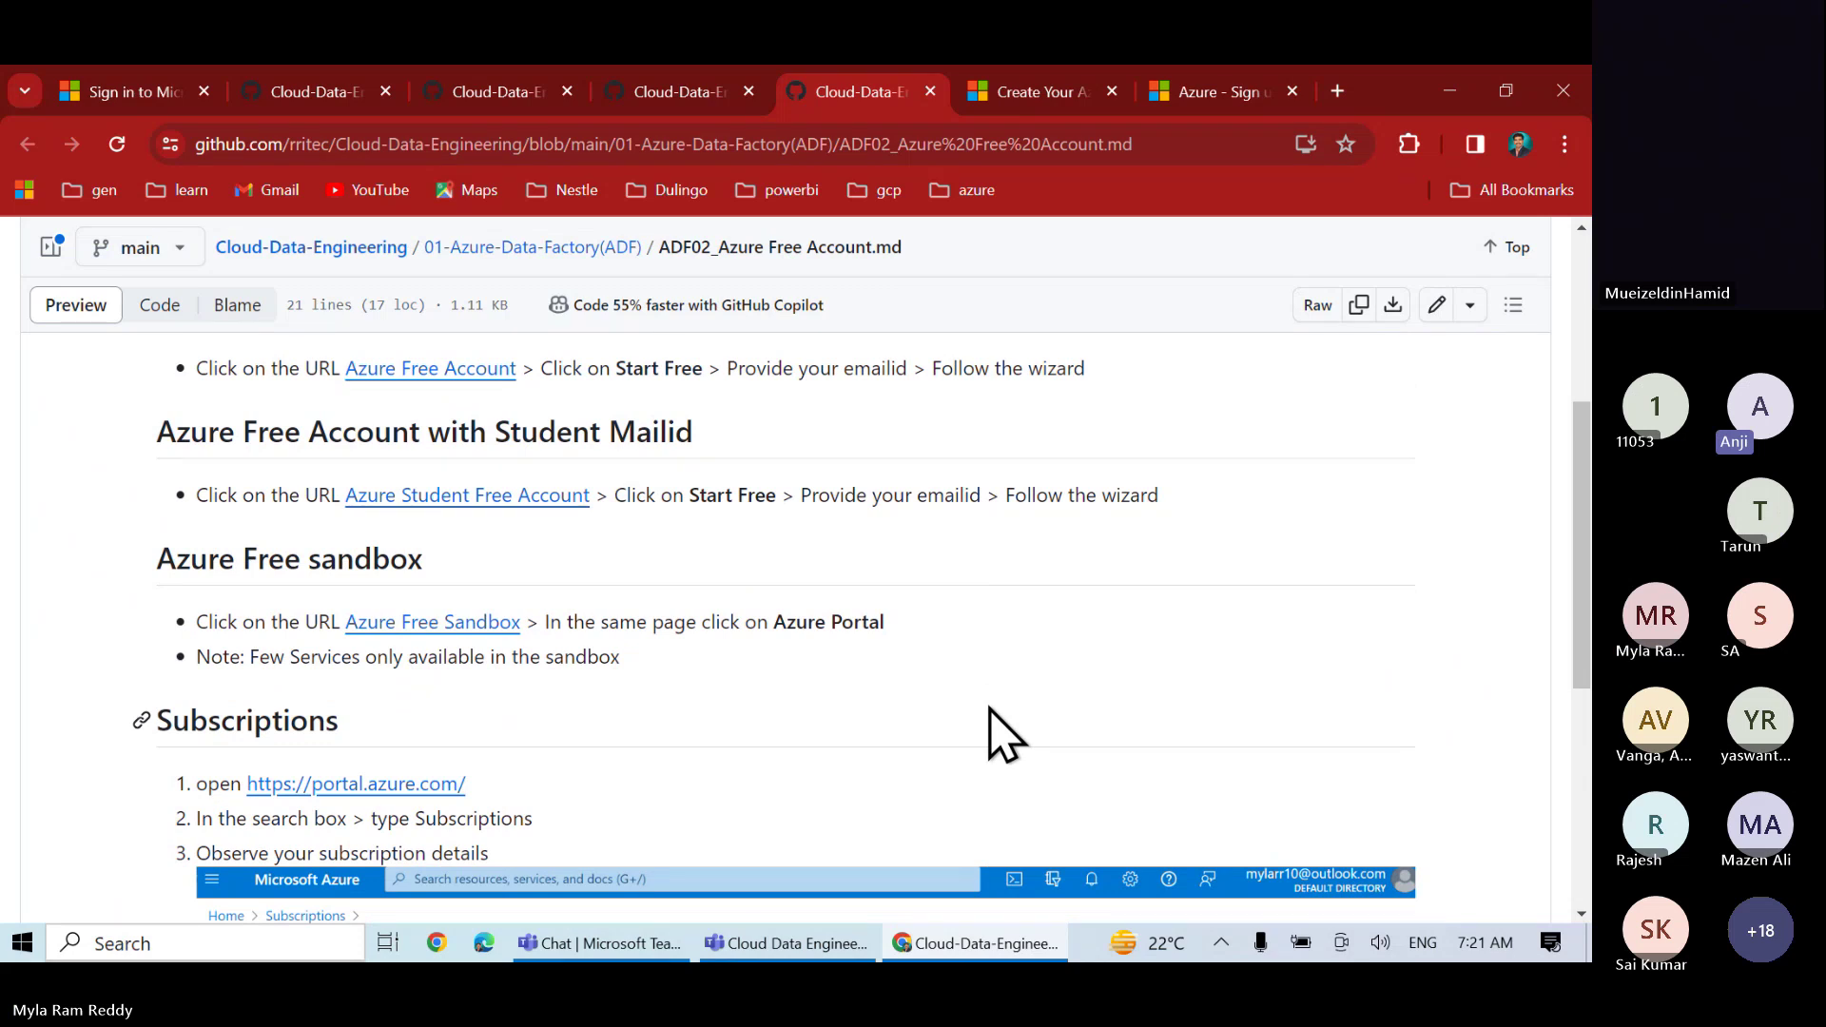
scroll(989, 734, up, 2)
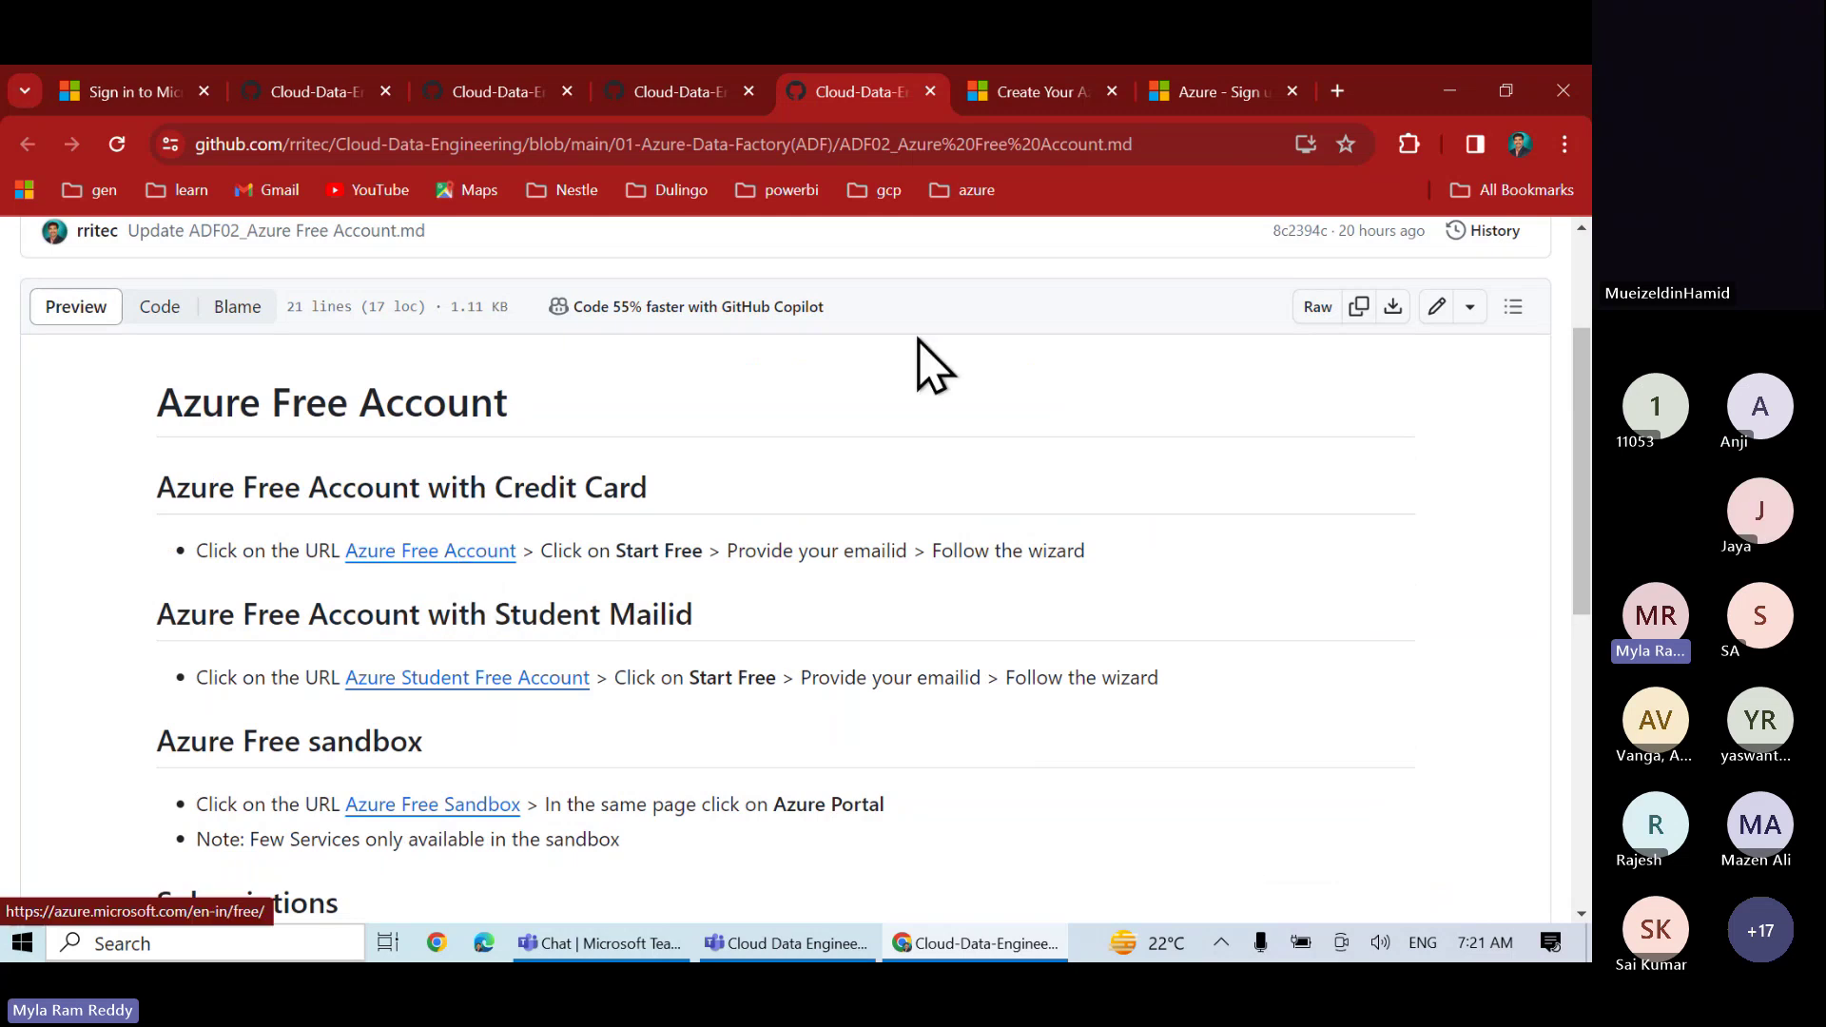
- Start the Azure free account sign-up and look through the profile and card verification form
click(1014, 96)
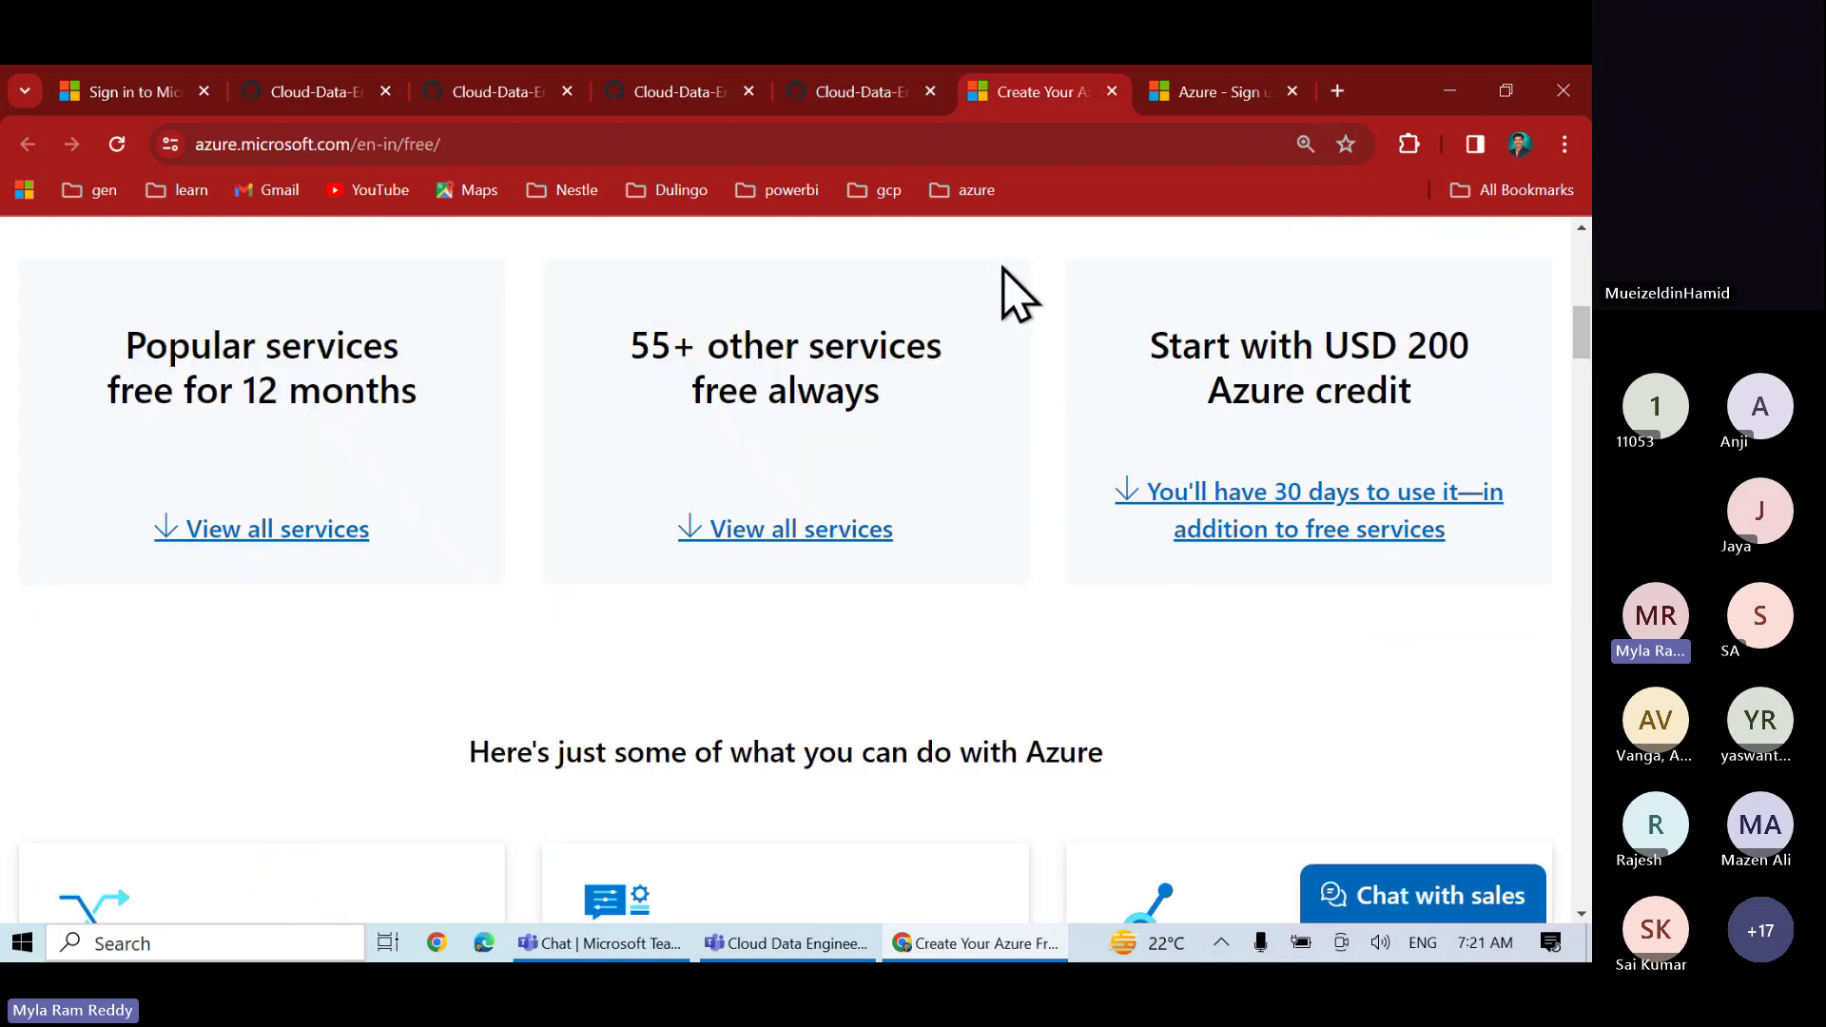
scroll(998, 528, up, 2)
scroll(999, 529, up, 4)
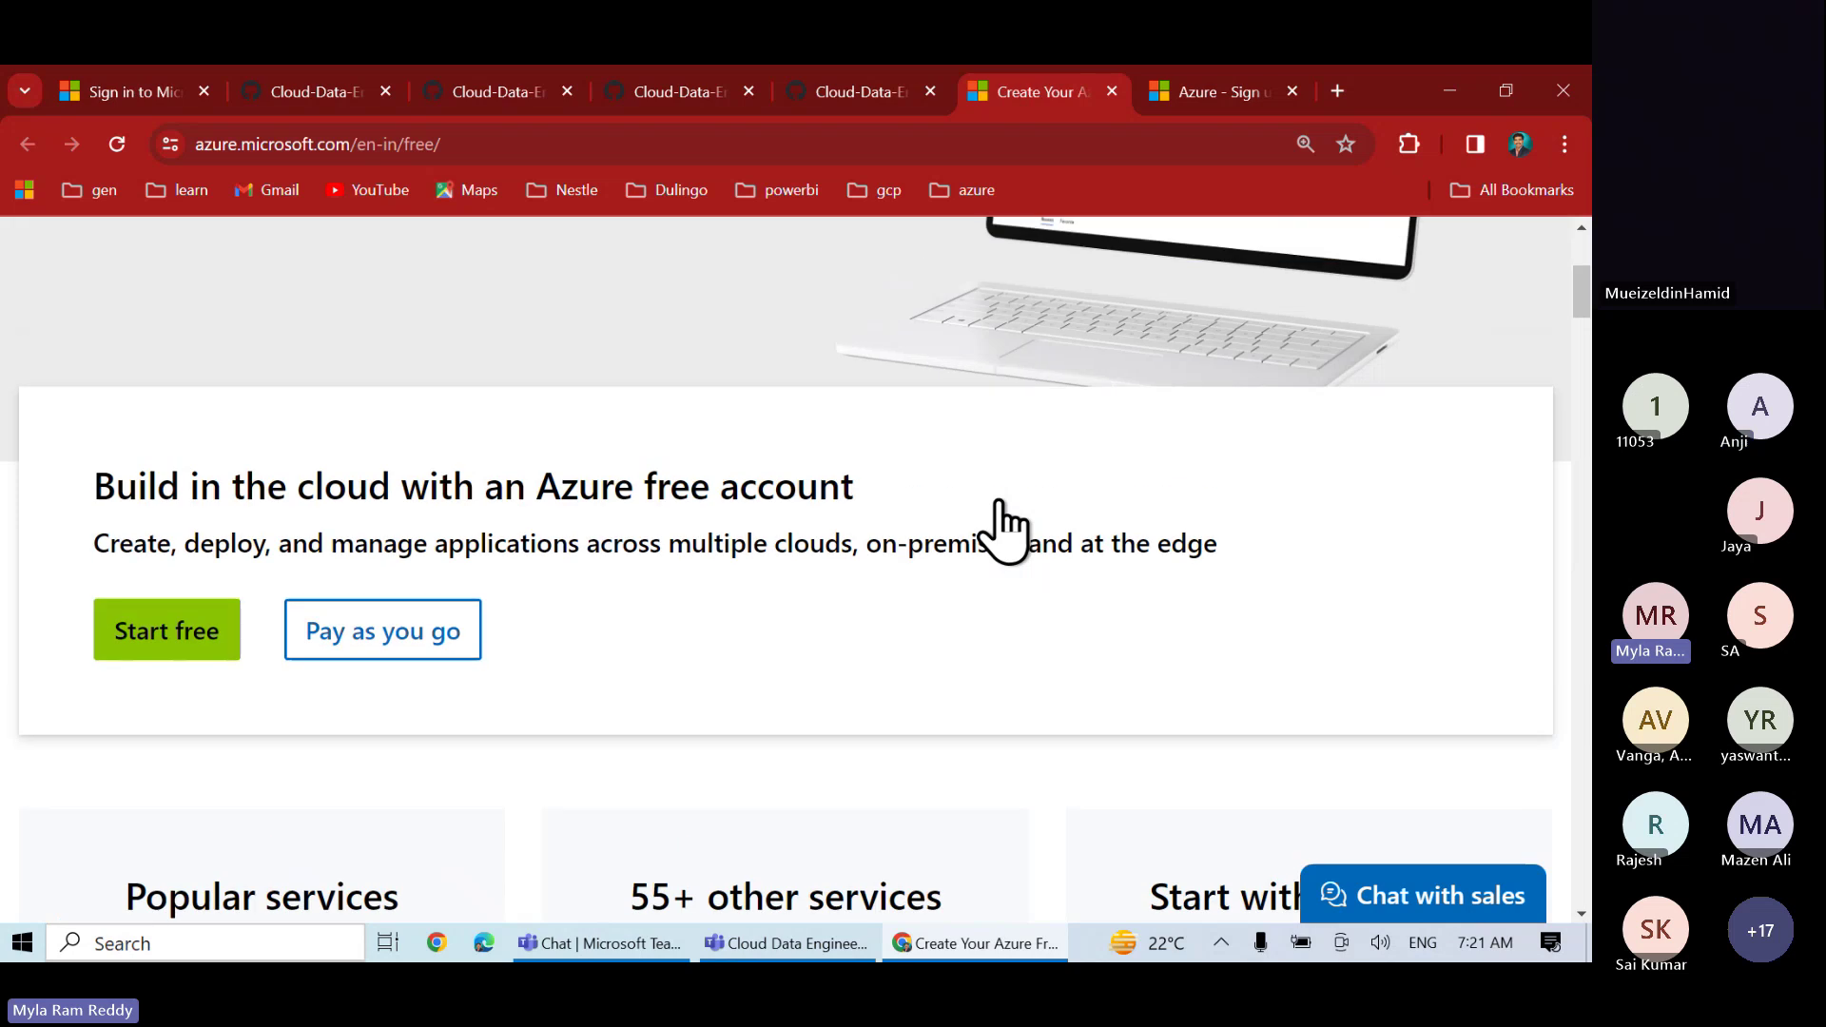
click(177, 641)
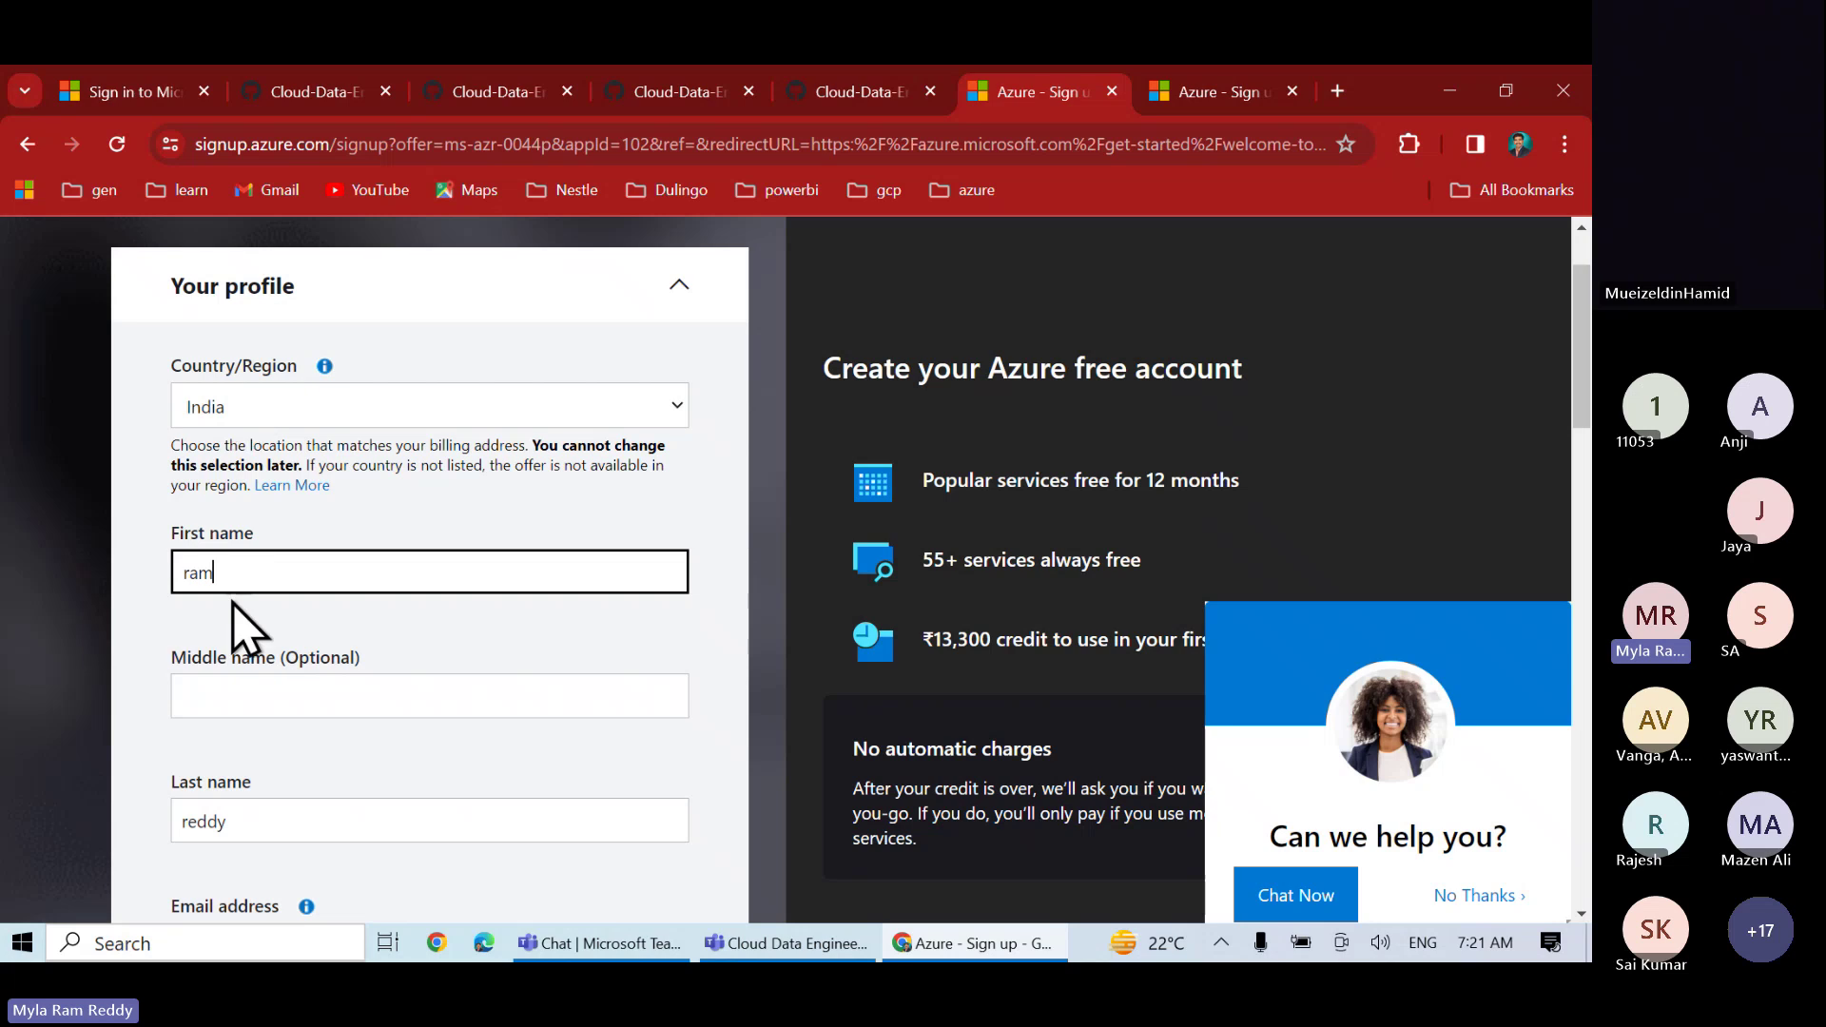
scroll(274, 585, down, 3)
scroll(274, 585, down, 4)
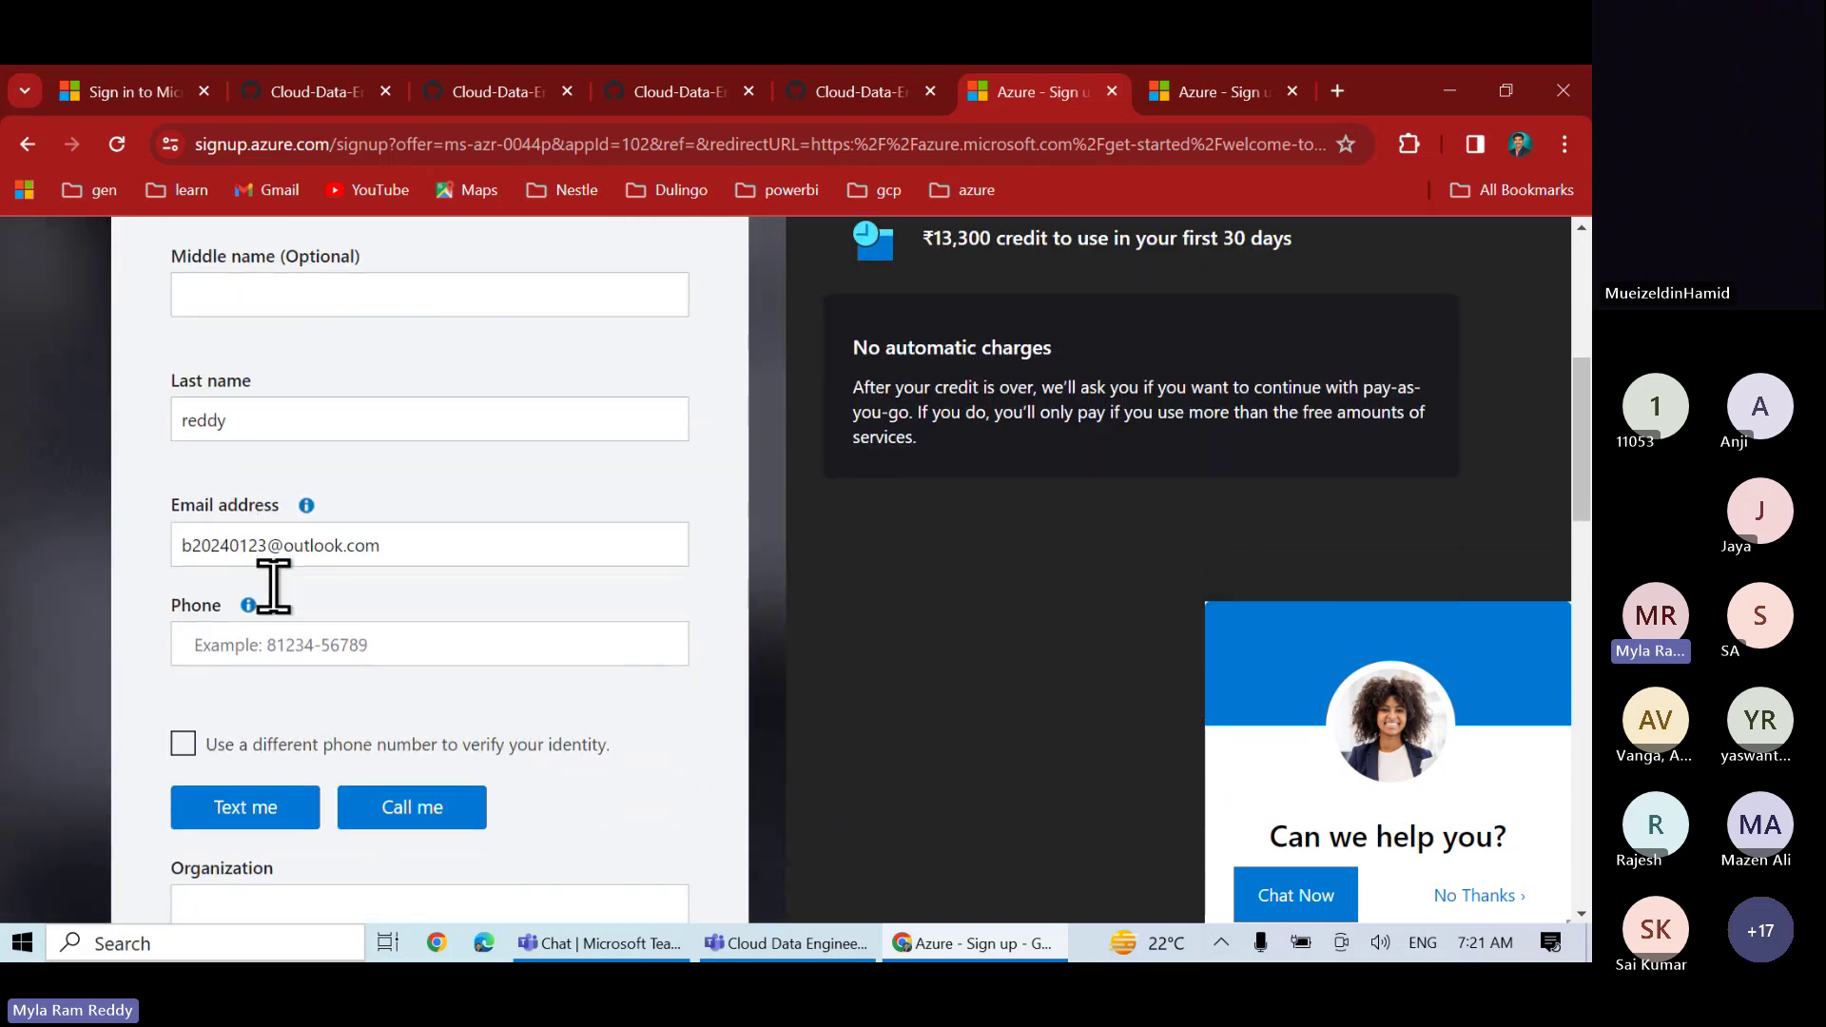
scroll(275, 619, down, 9)
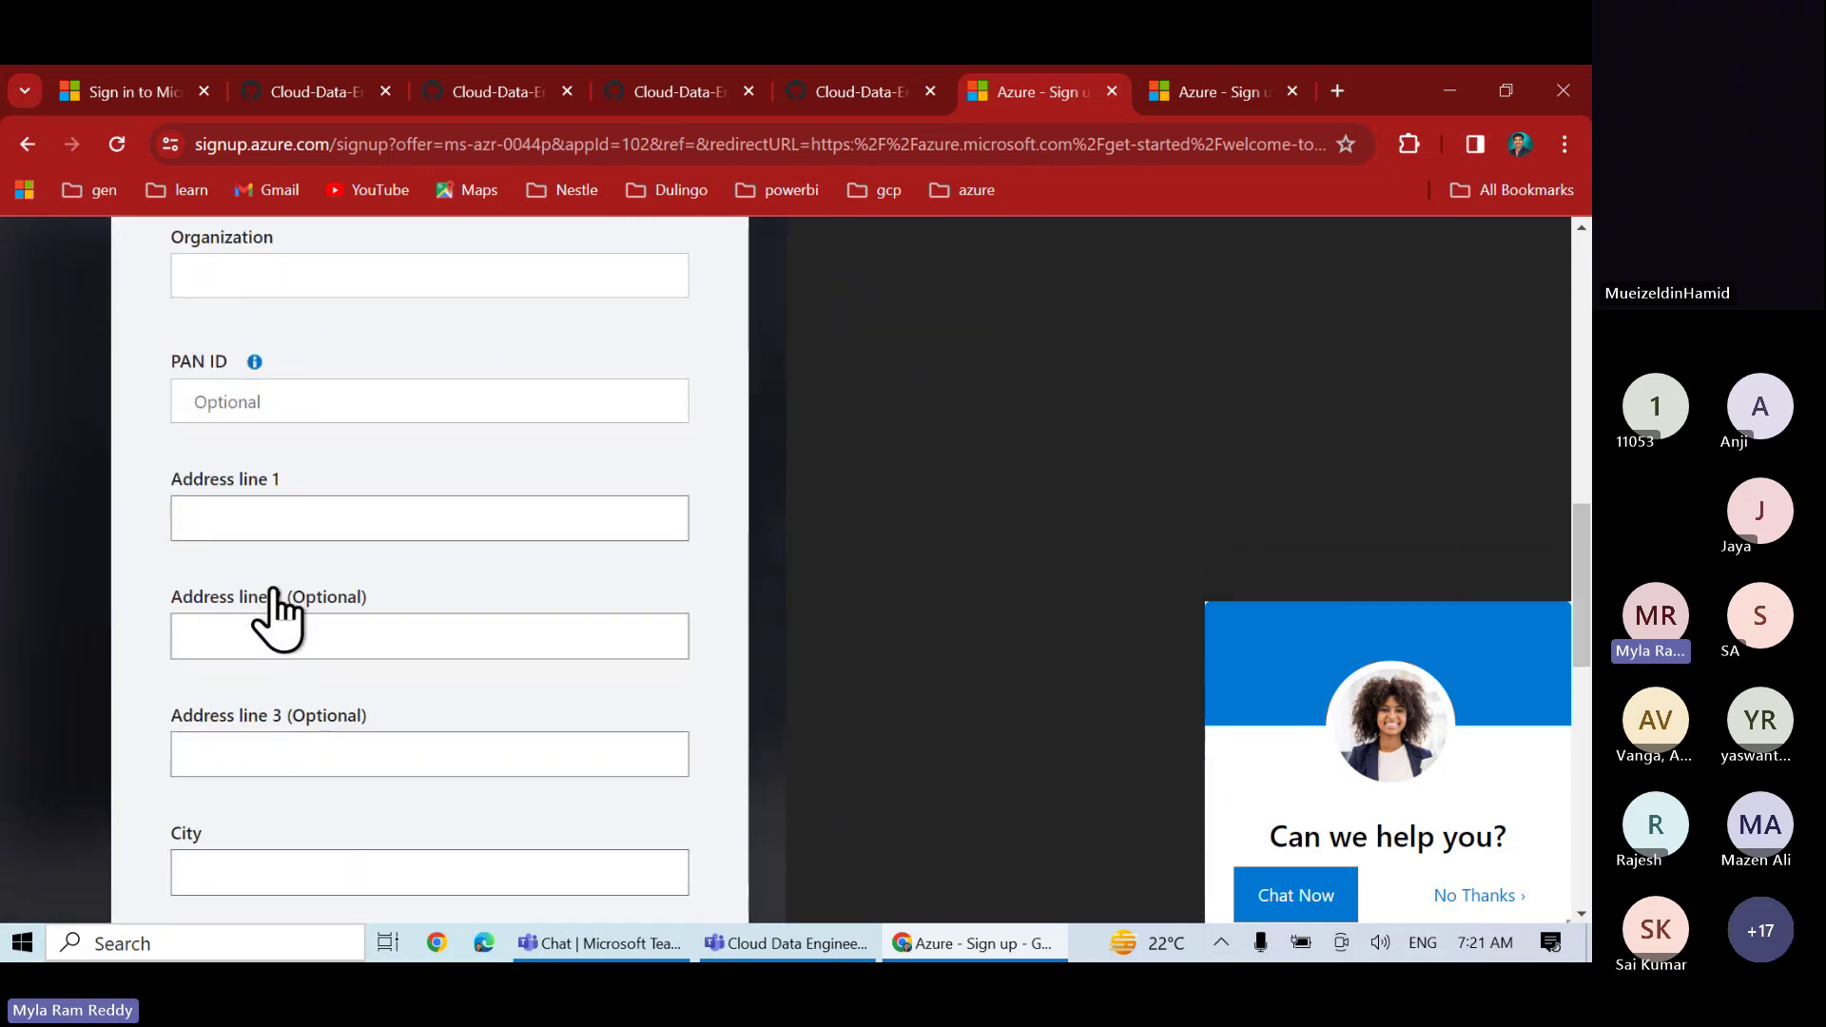
scroll(274, 590, down, 2)
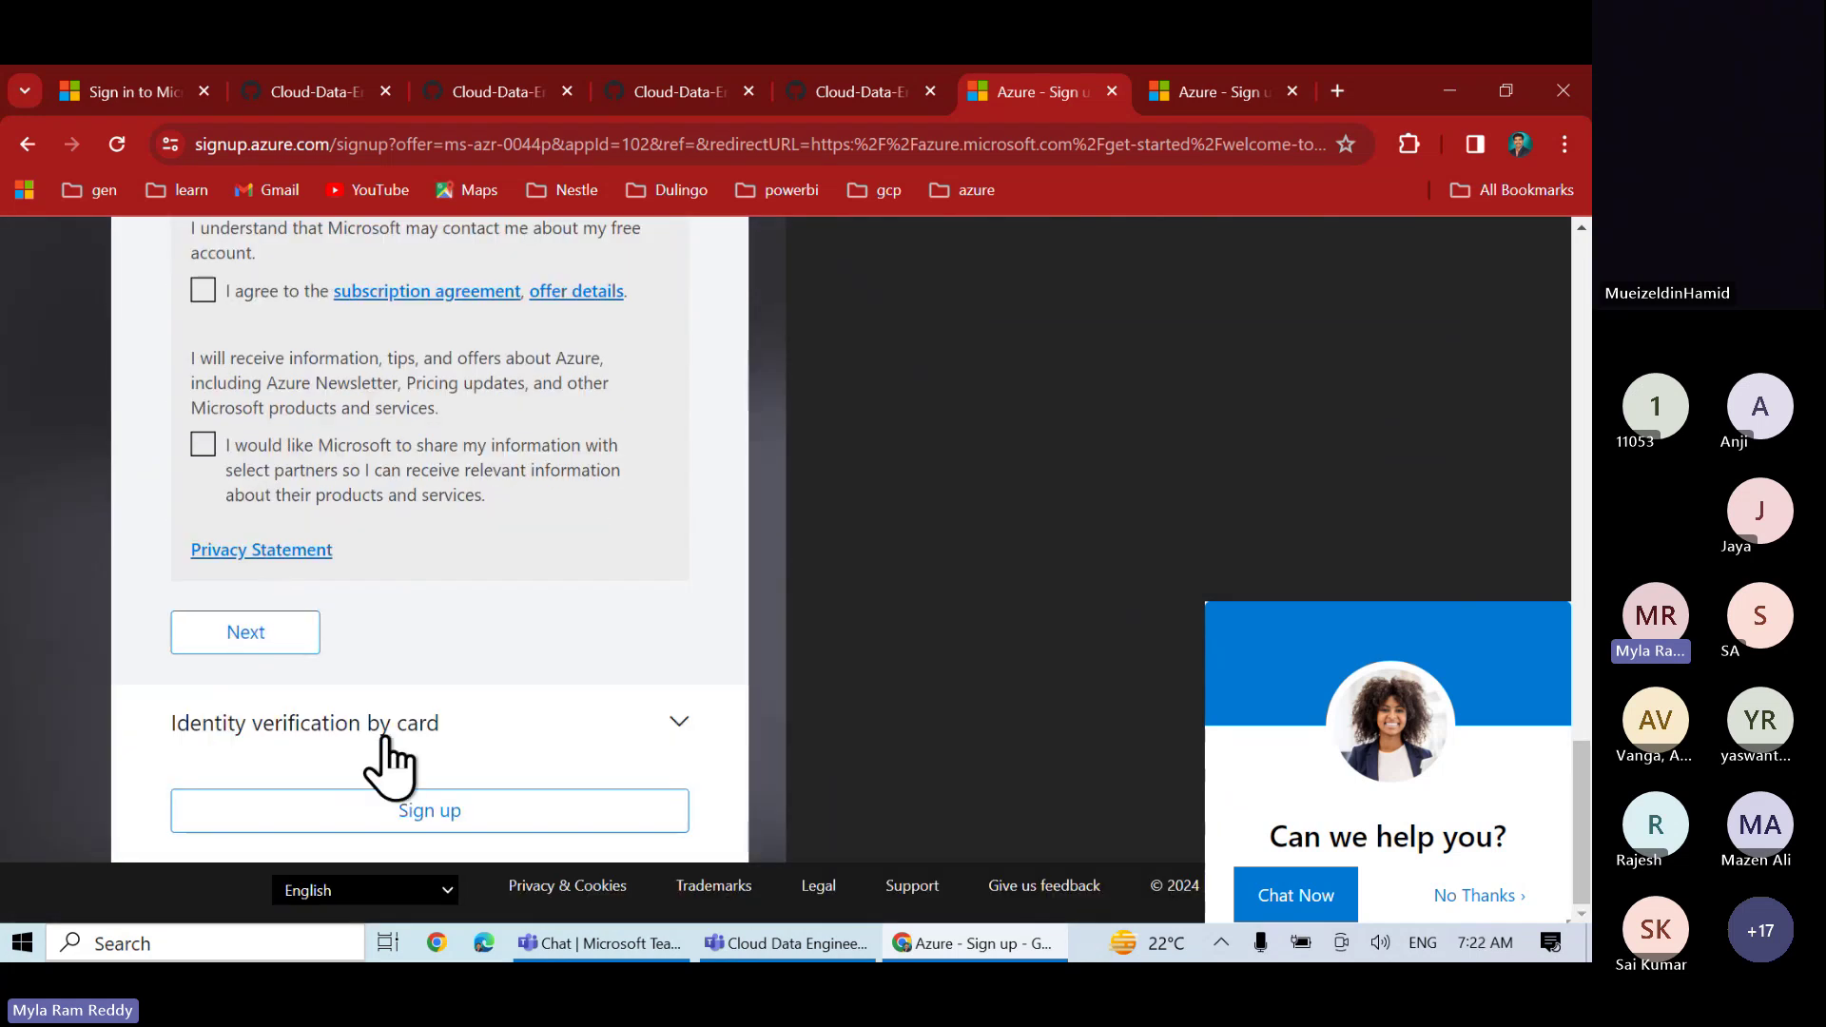
click(420, 752)
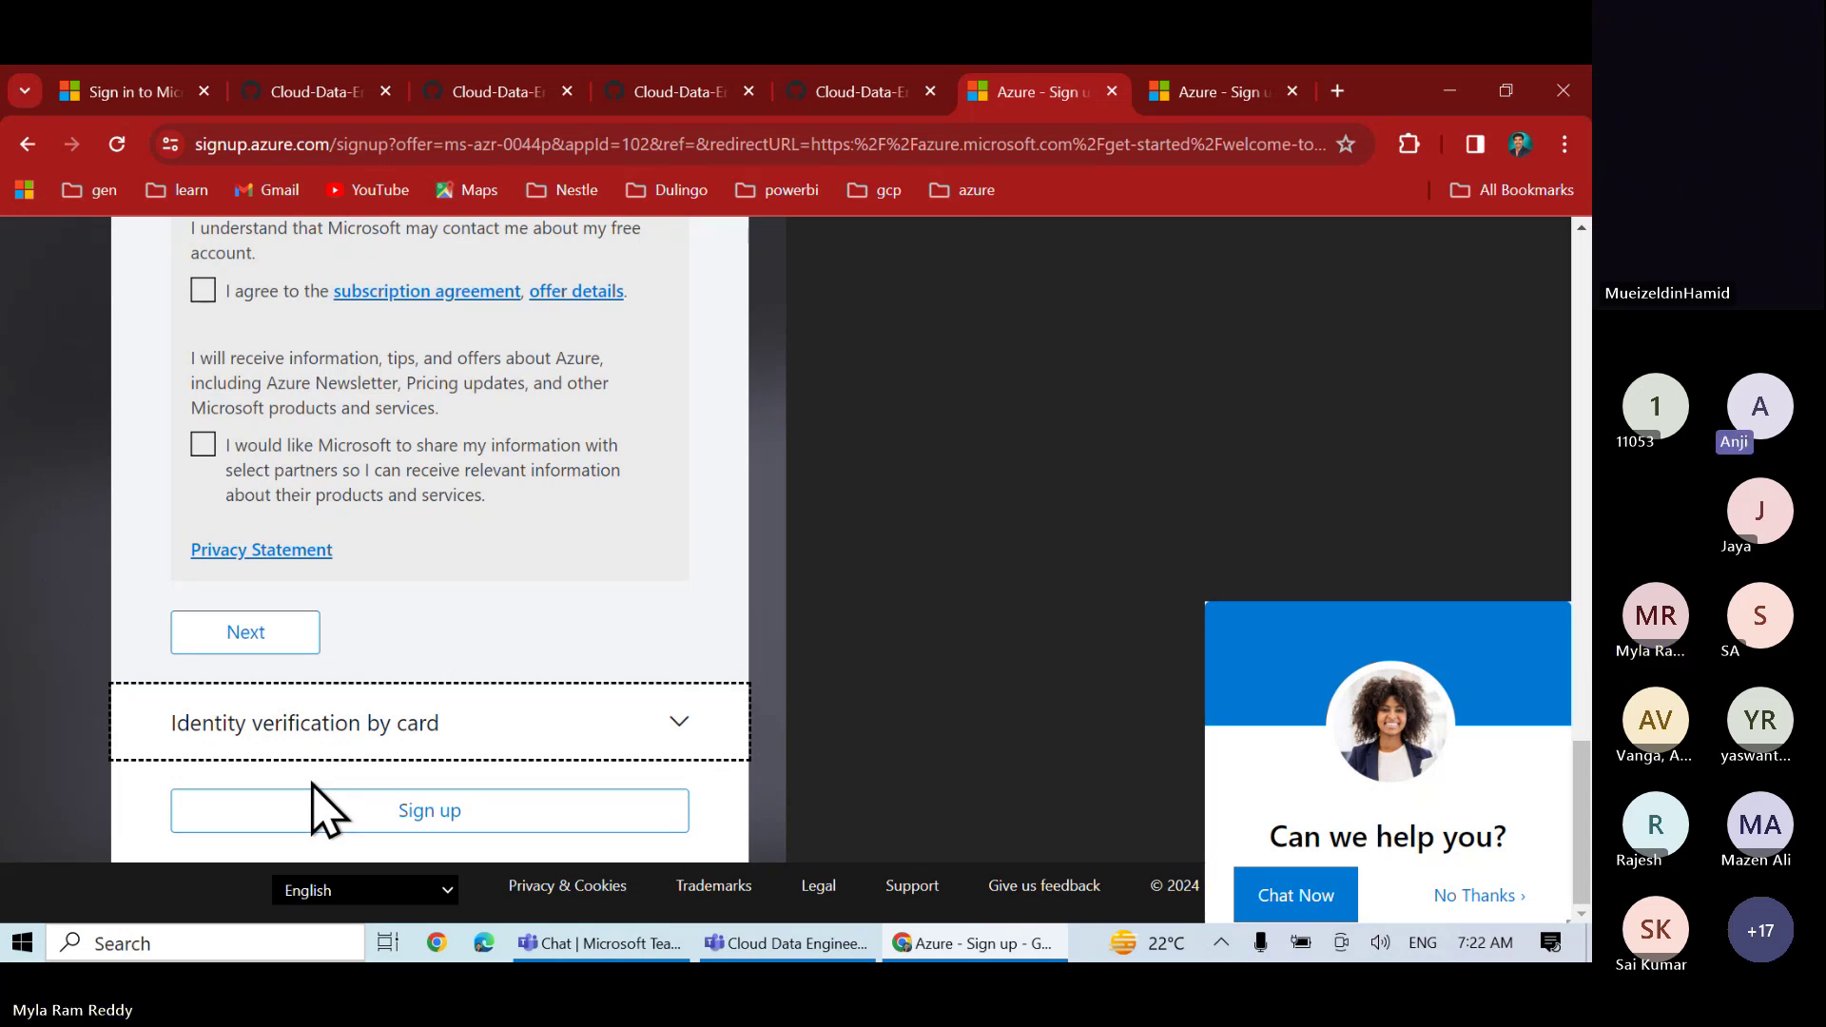
scroll(612, 591, up, 7)
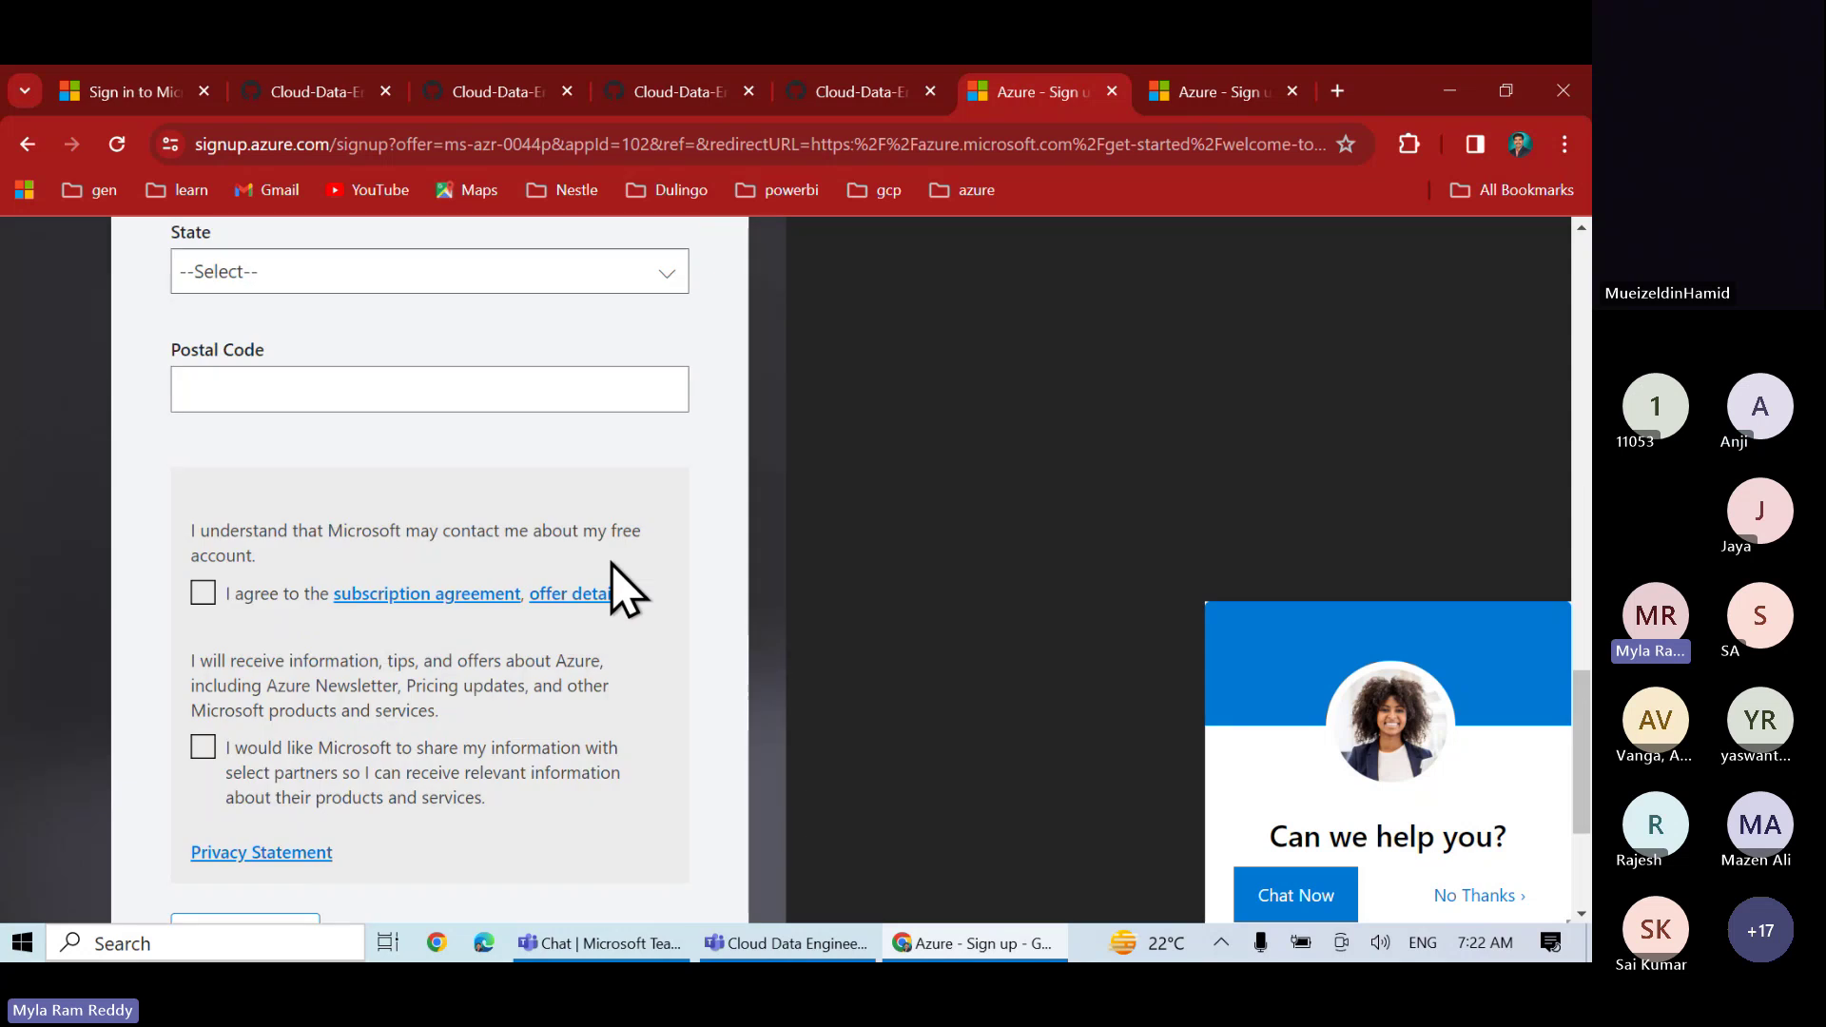
scroll(611, 590, up, 10)
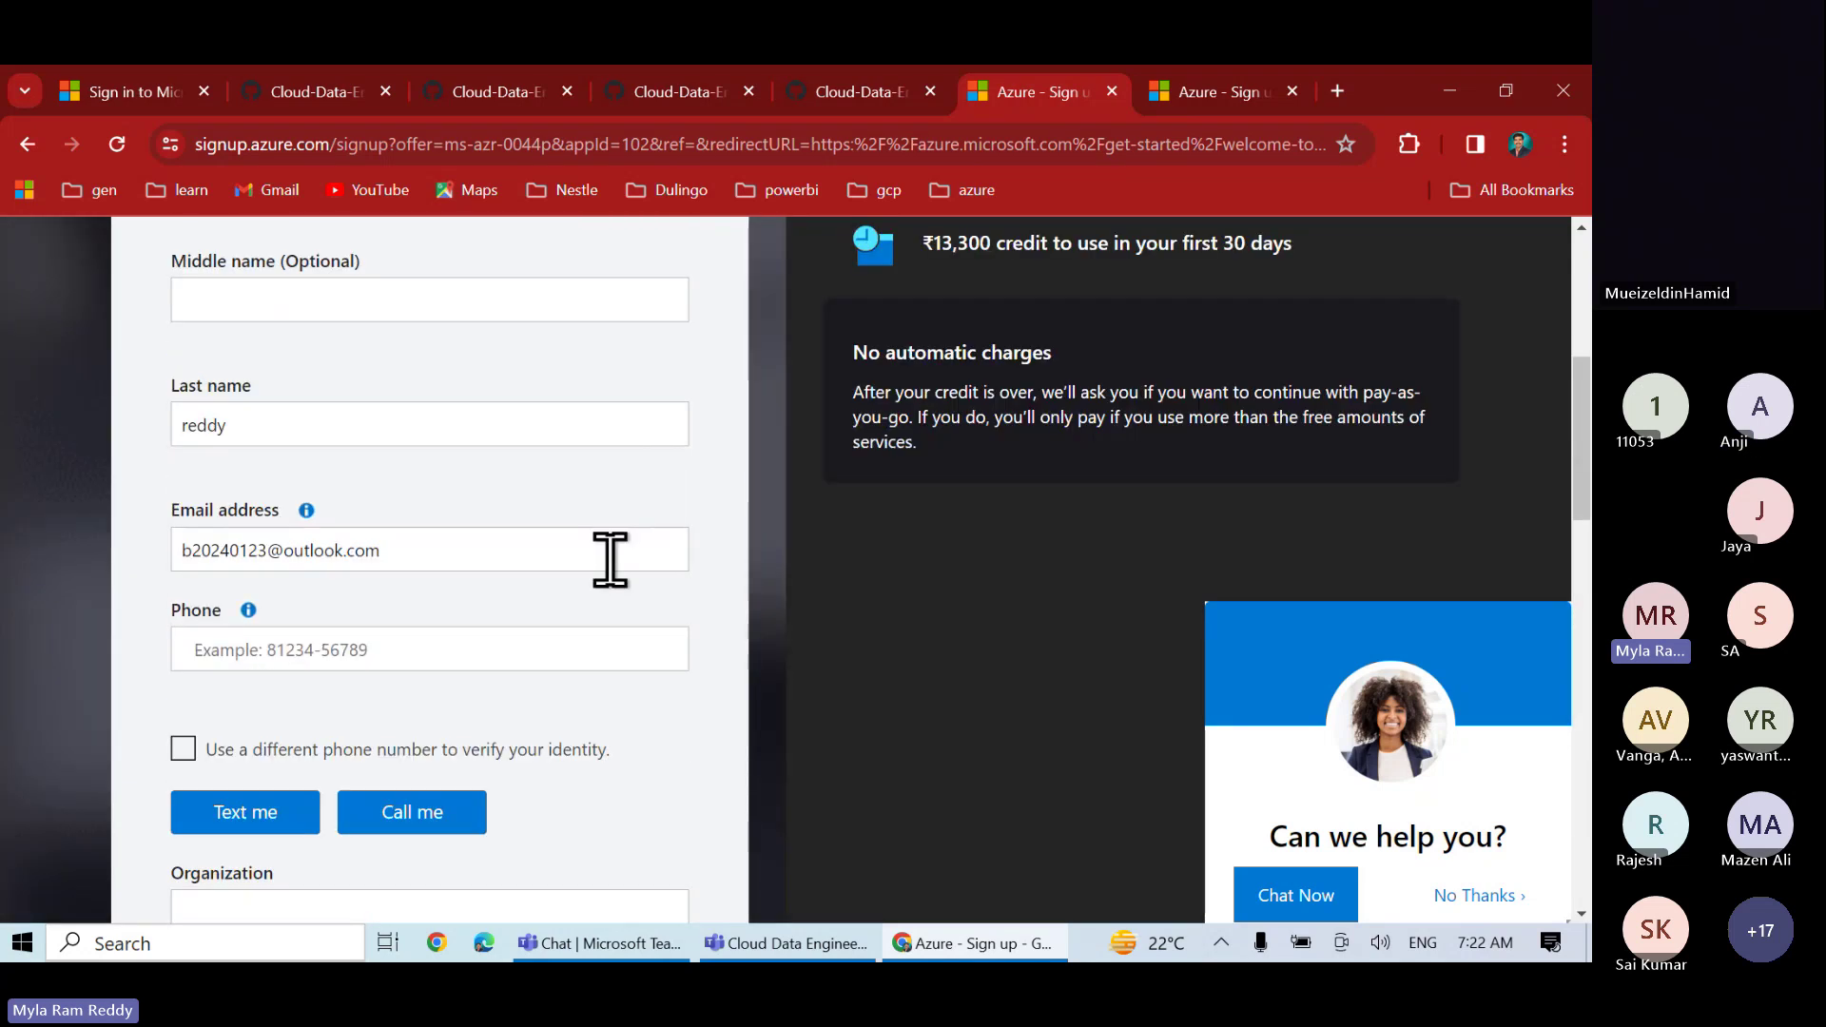
scroll(610, 559, up, 5)
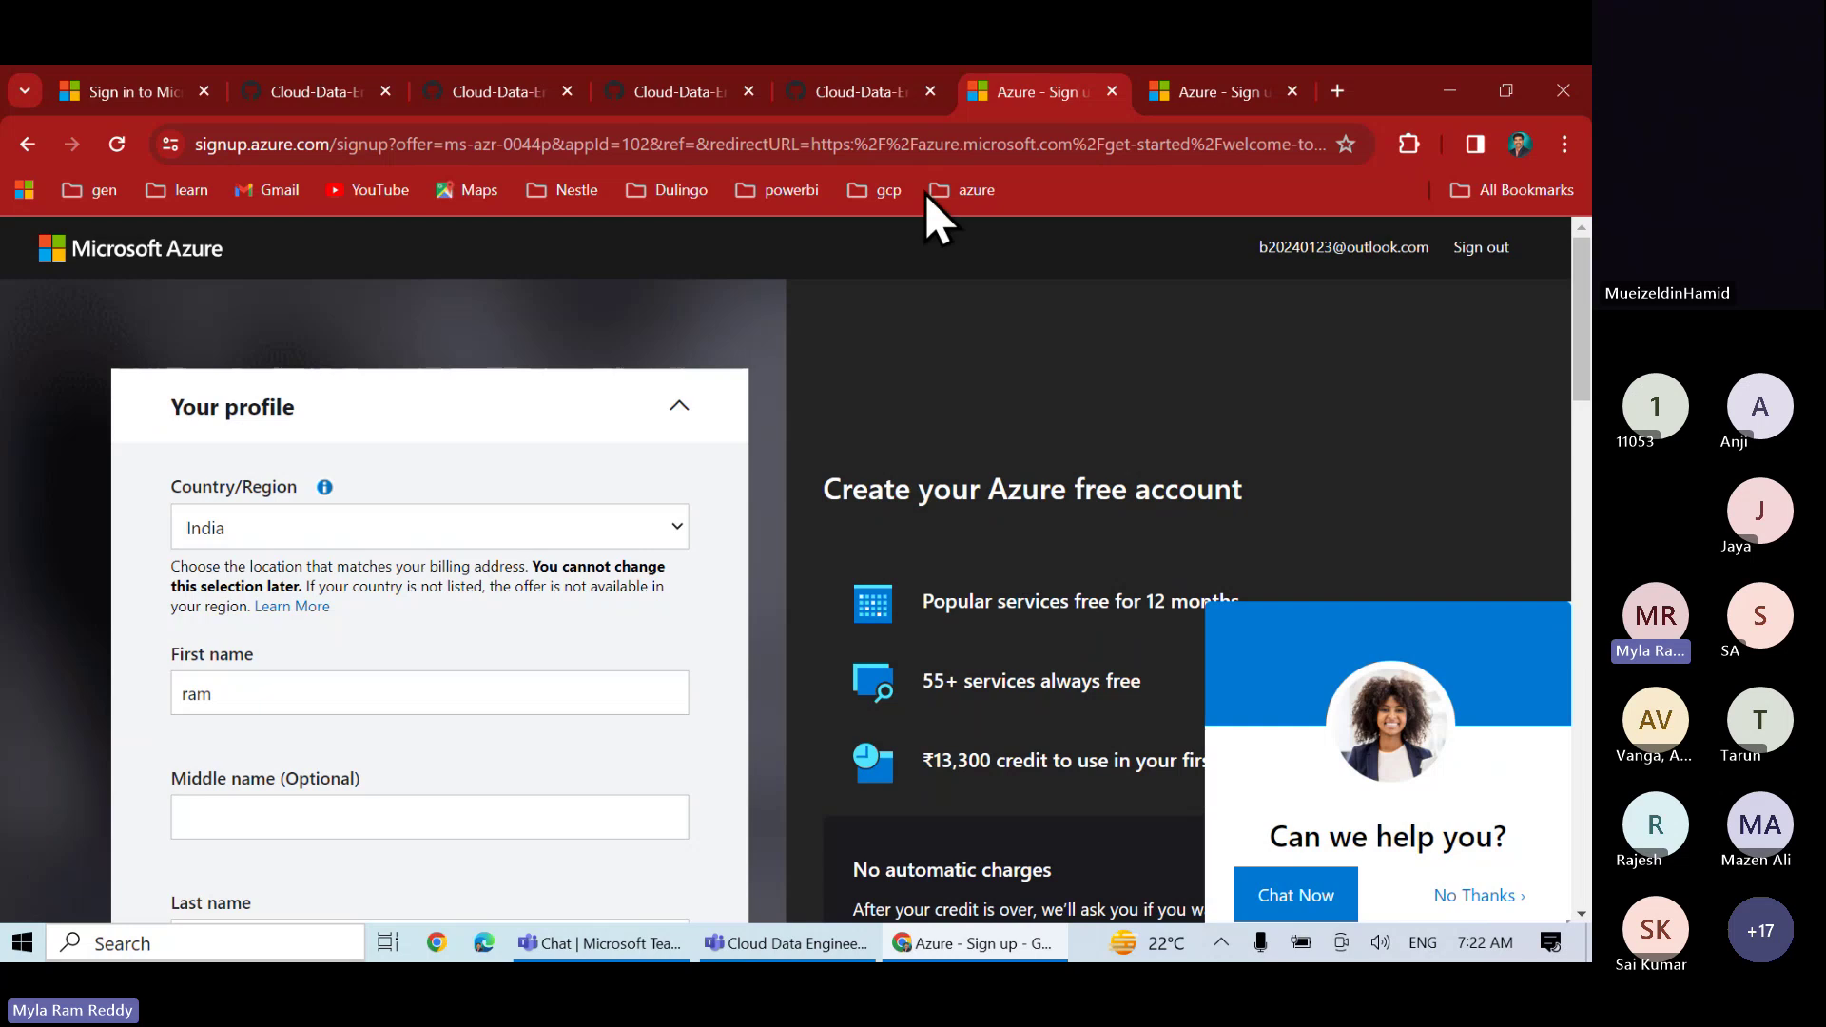
- Go back to the GitHub guide and highlight 'sandbox' in its heading
click(862, 93)
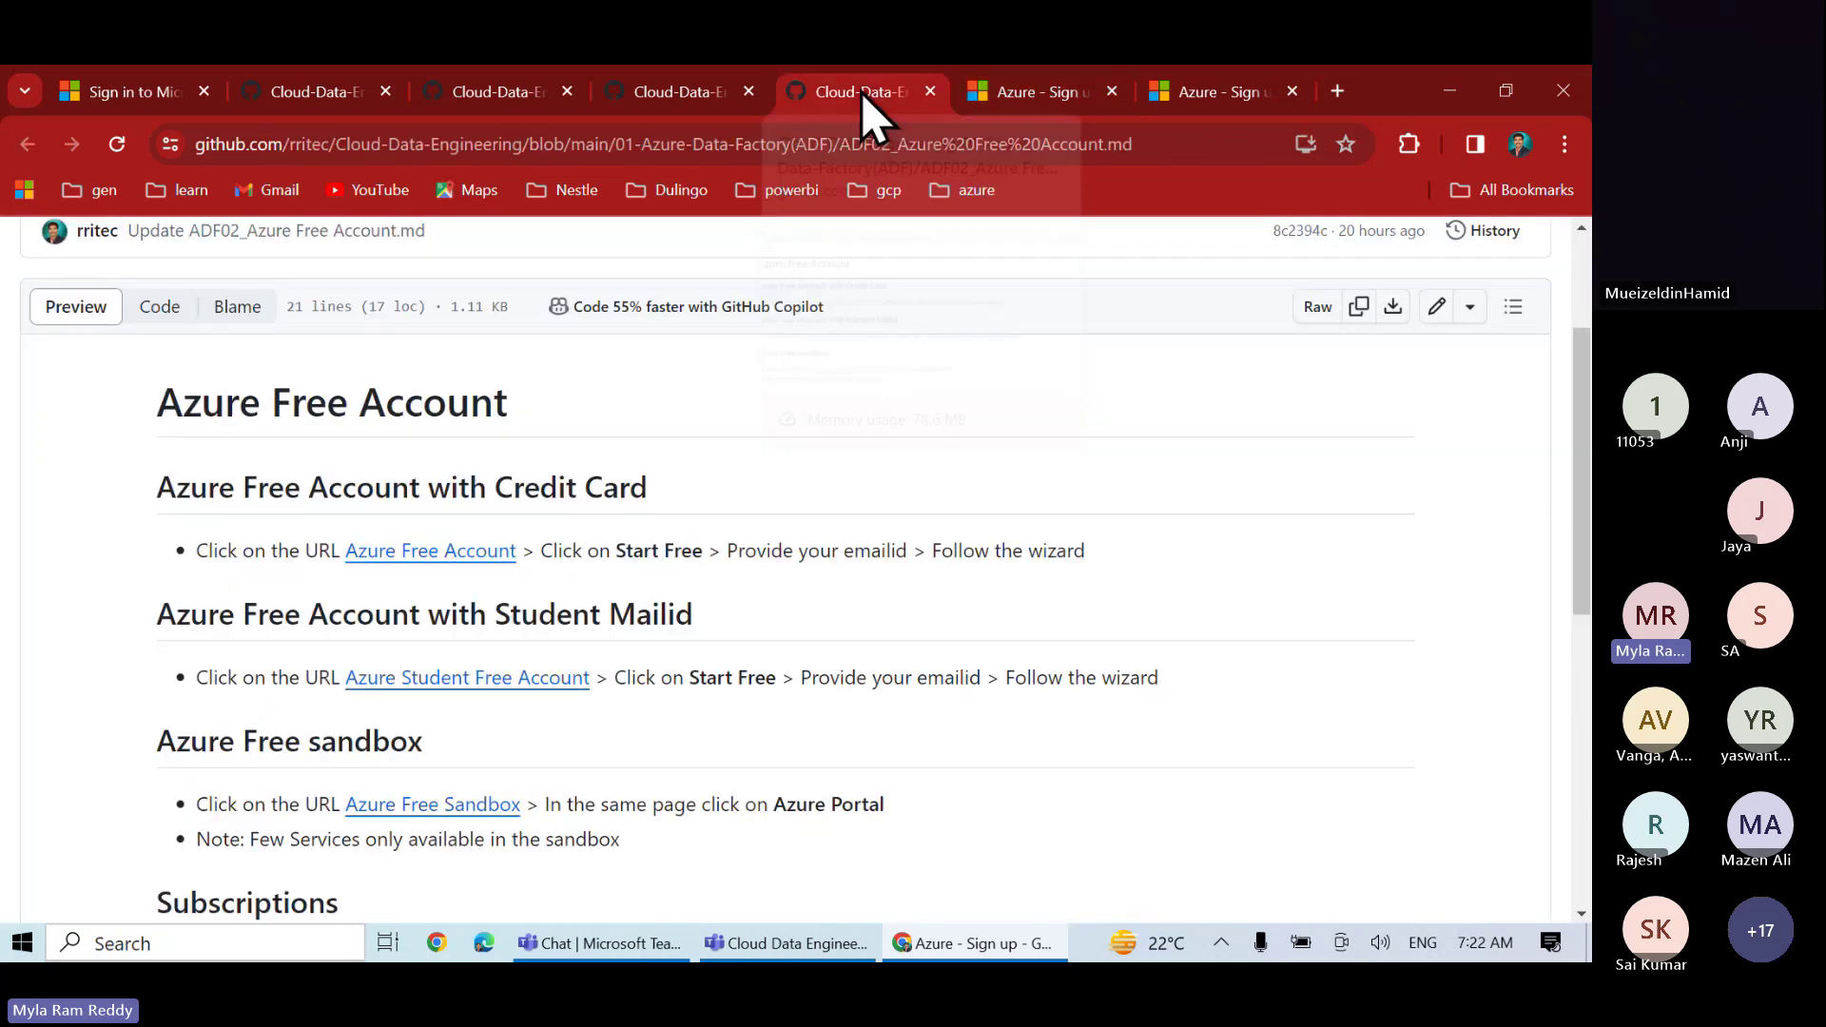
scroll(689, 637, down, 1)
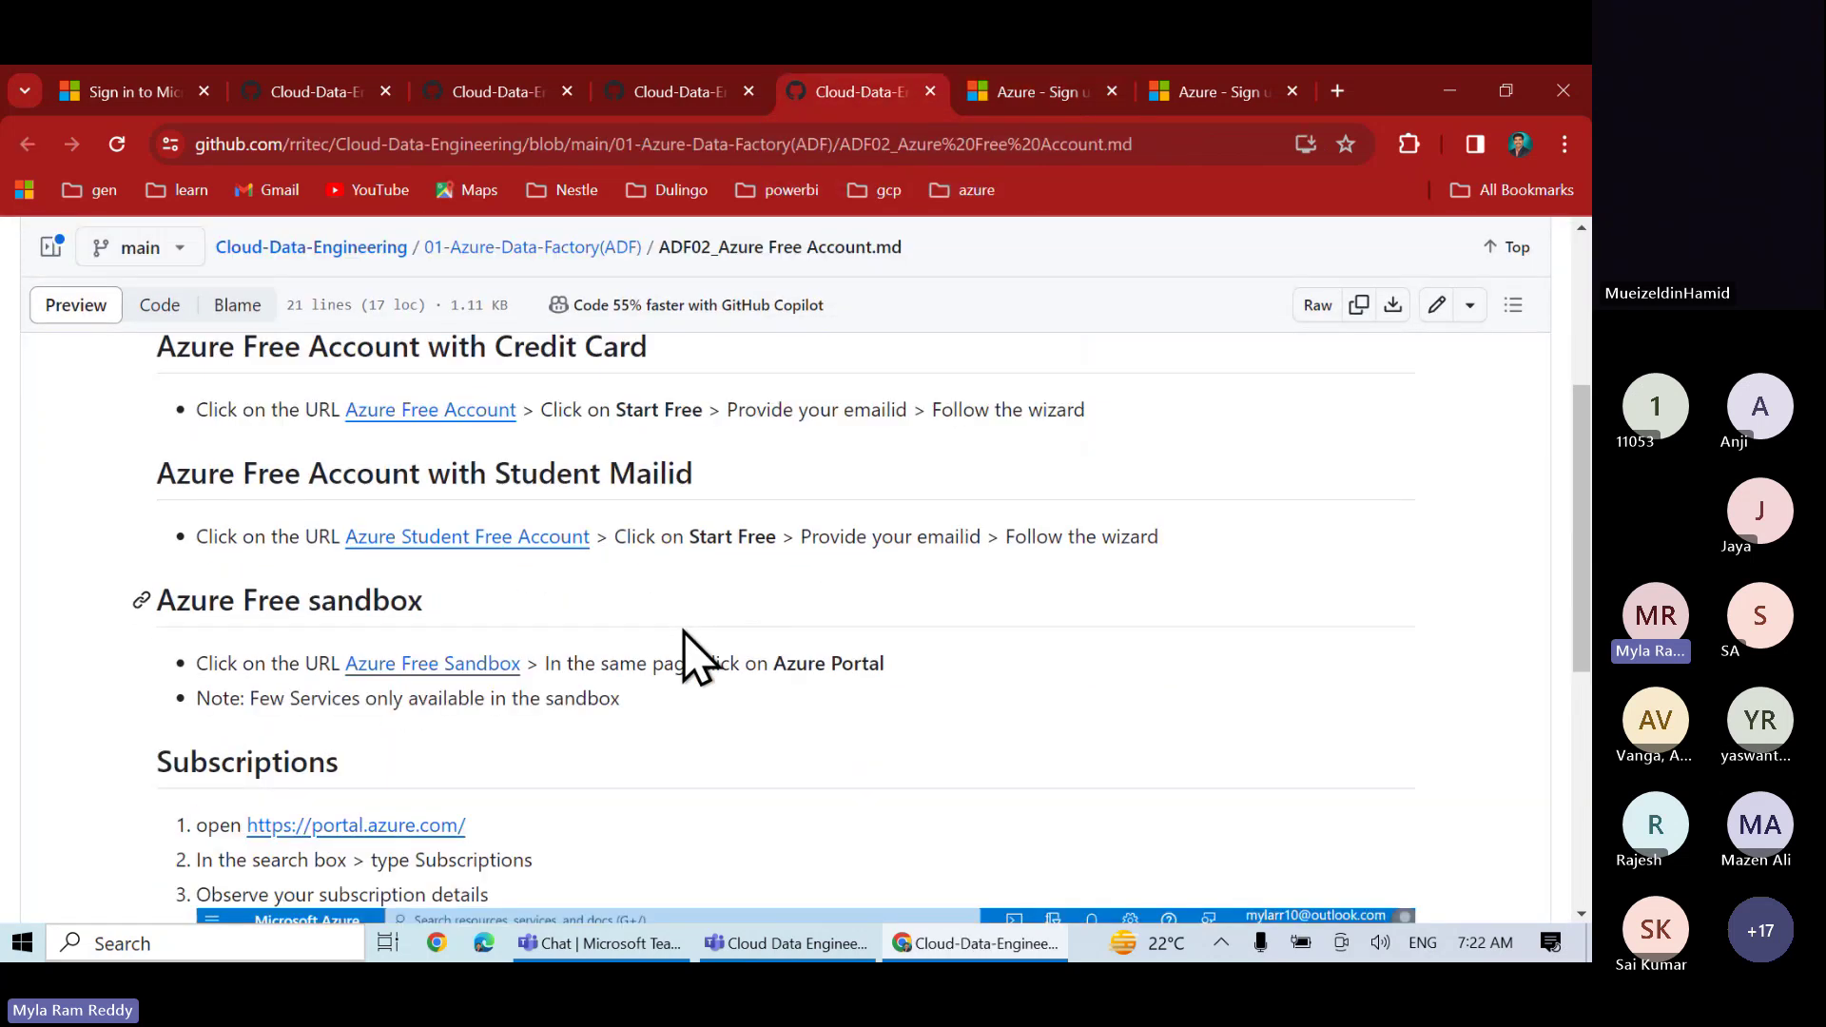
double_click(345, 600)
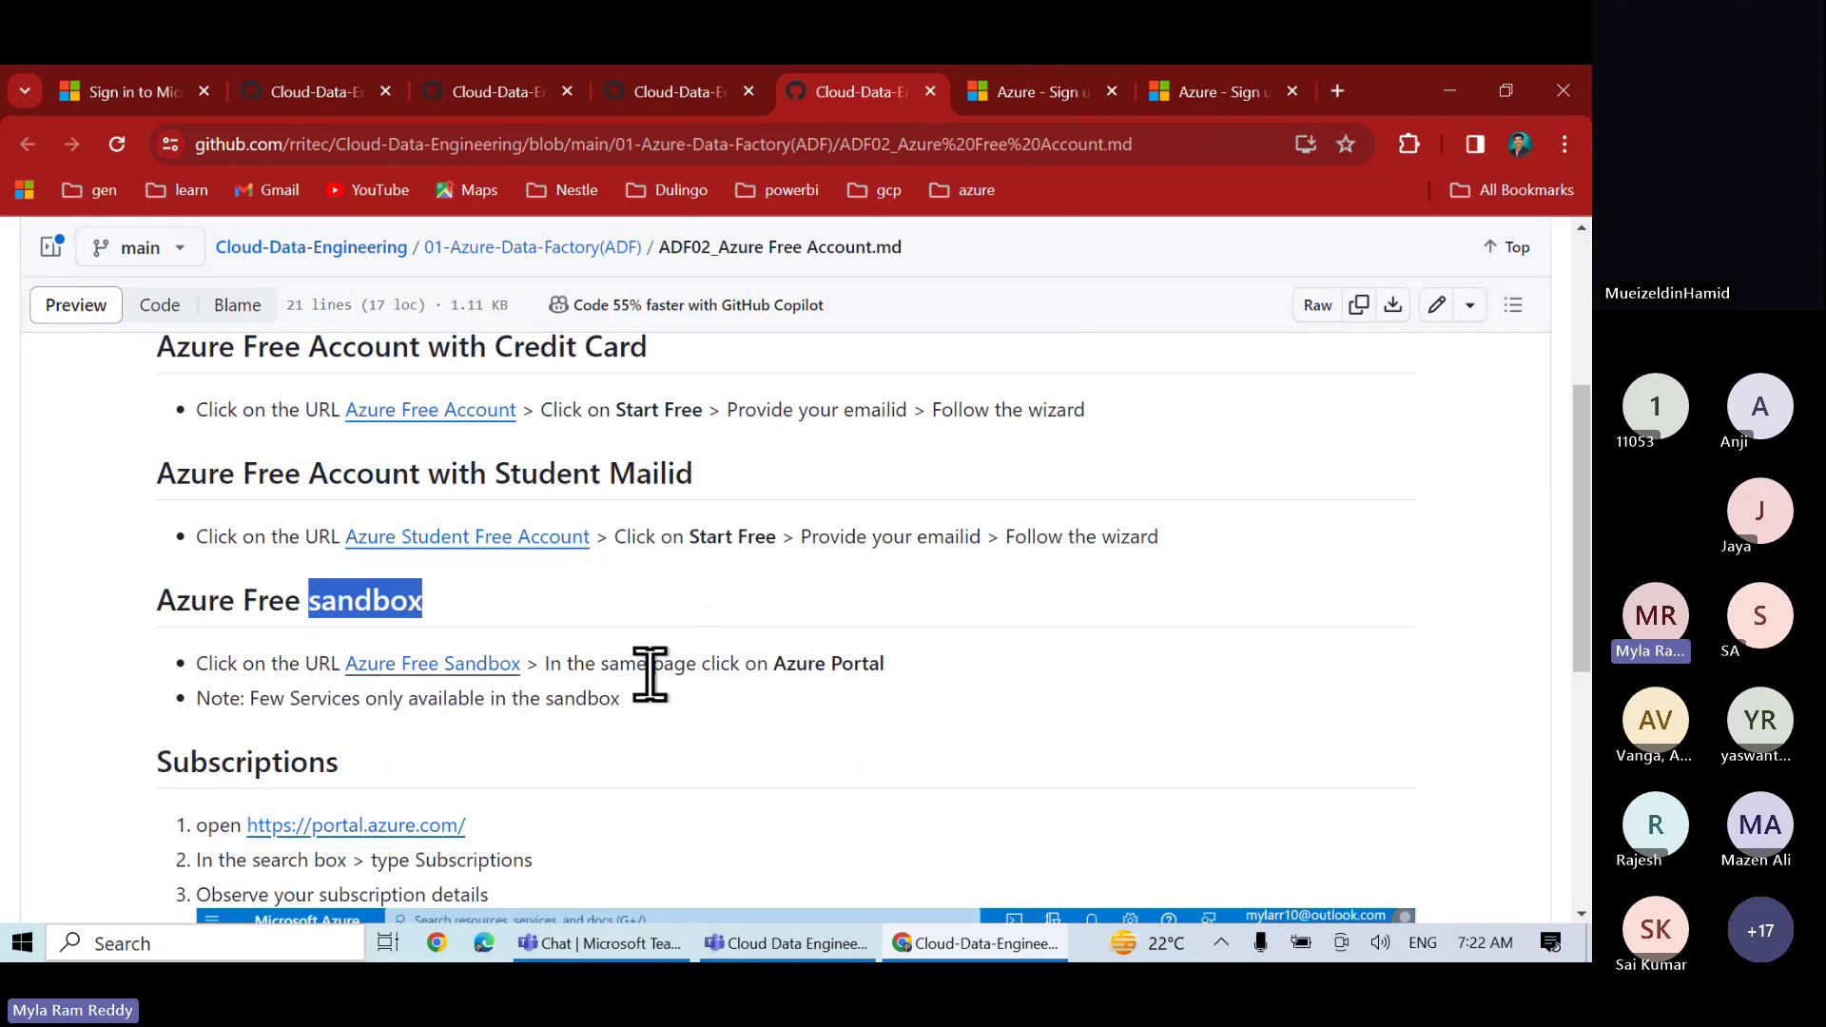
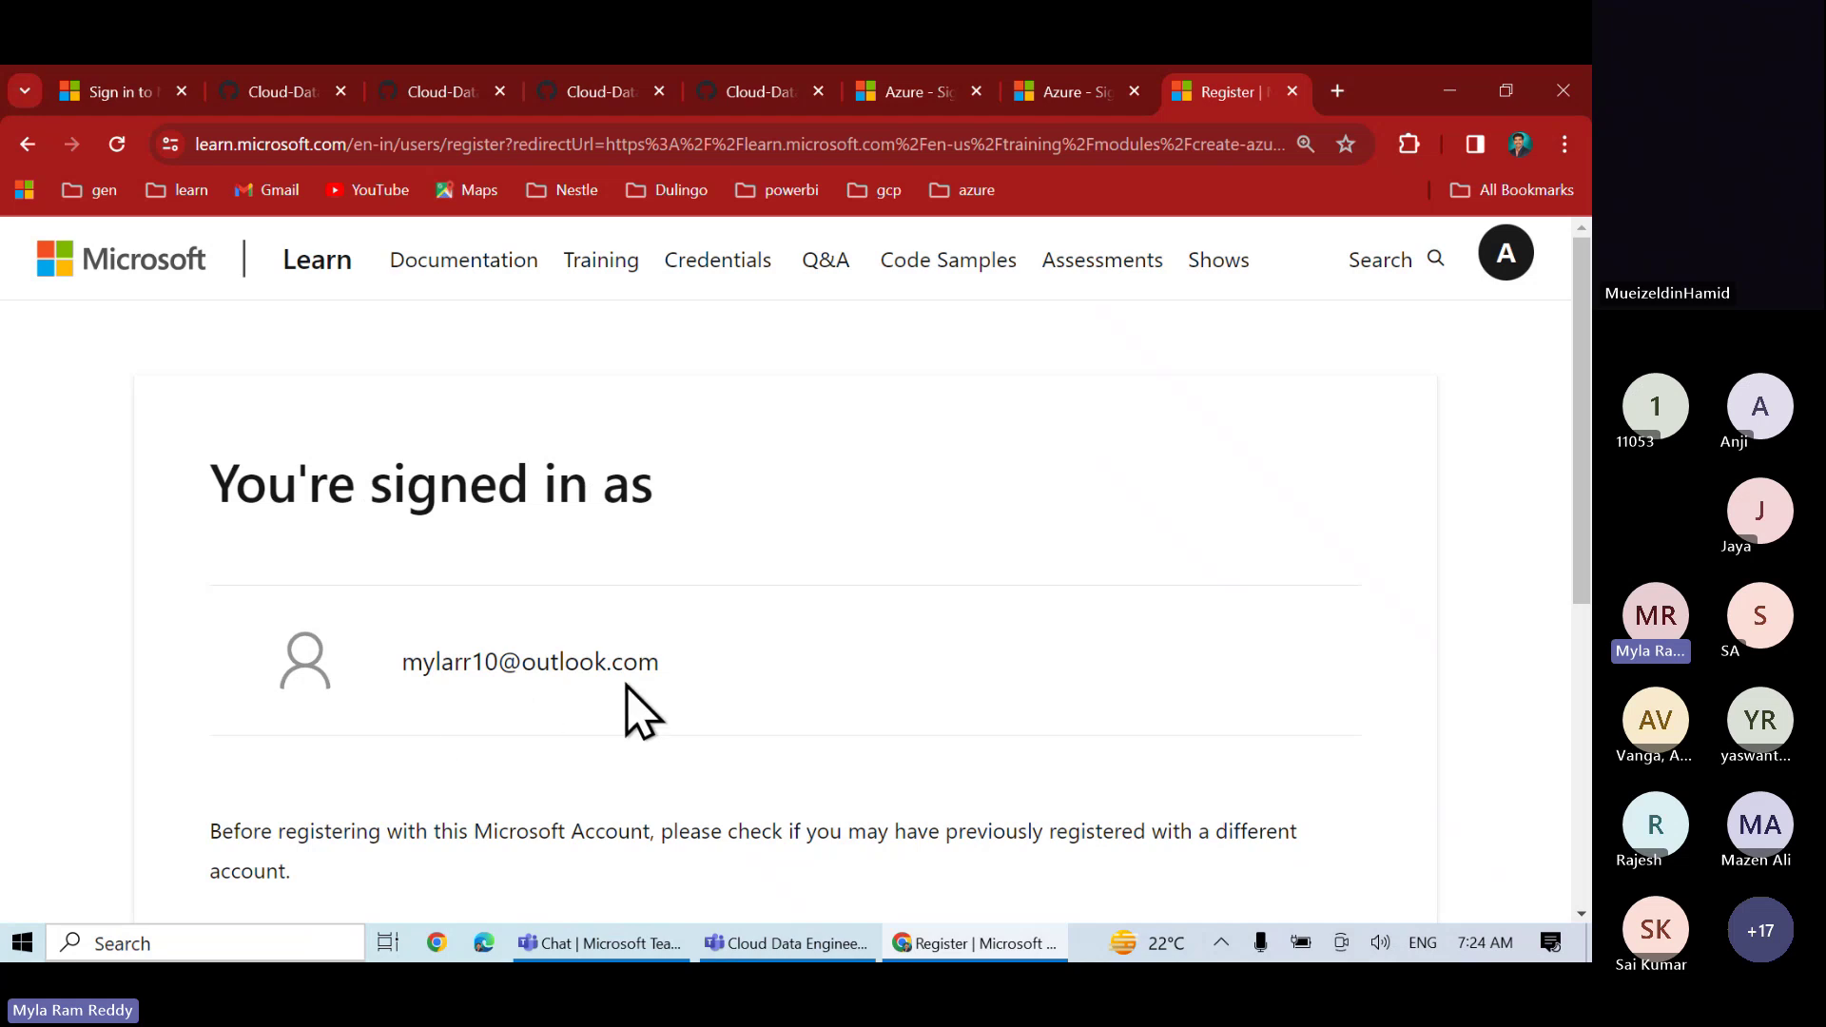
- Continue through Learn registration, keep the display name and set Country/Region to India
scroll(683, 710, down, 5)
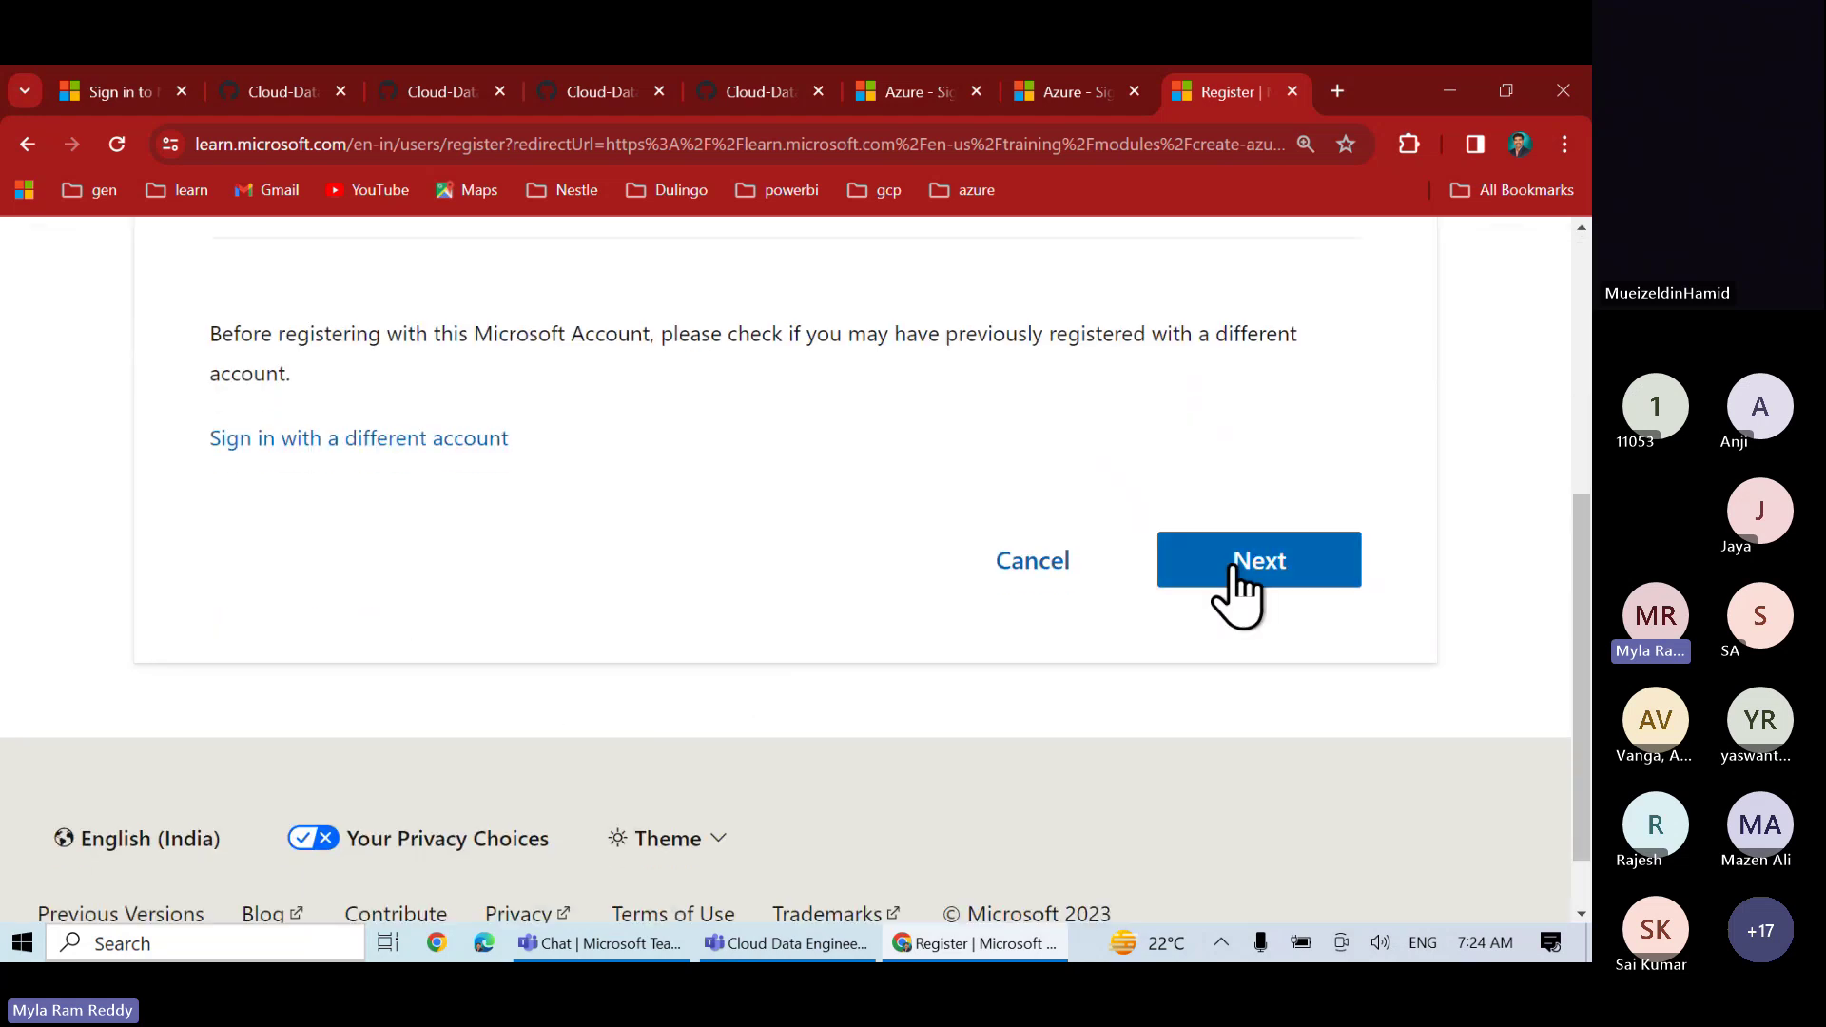
click(1234, 569)
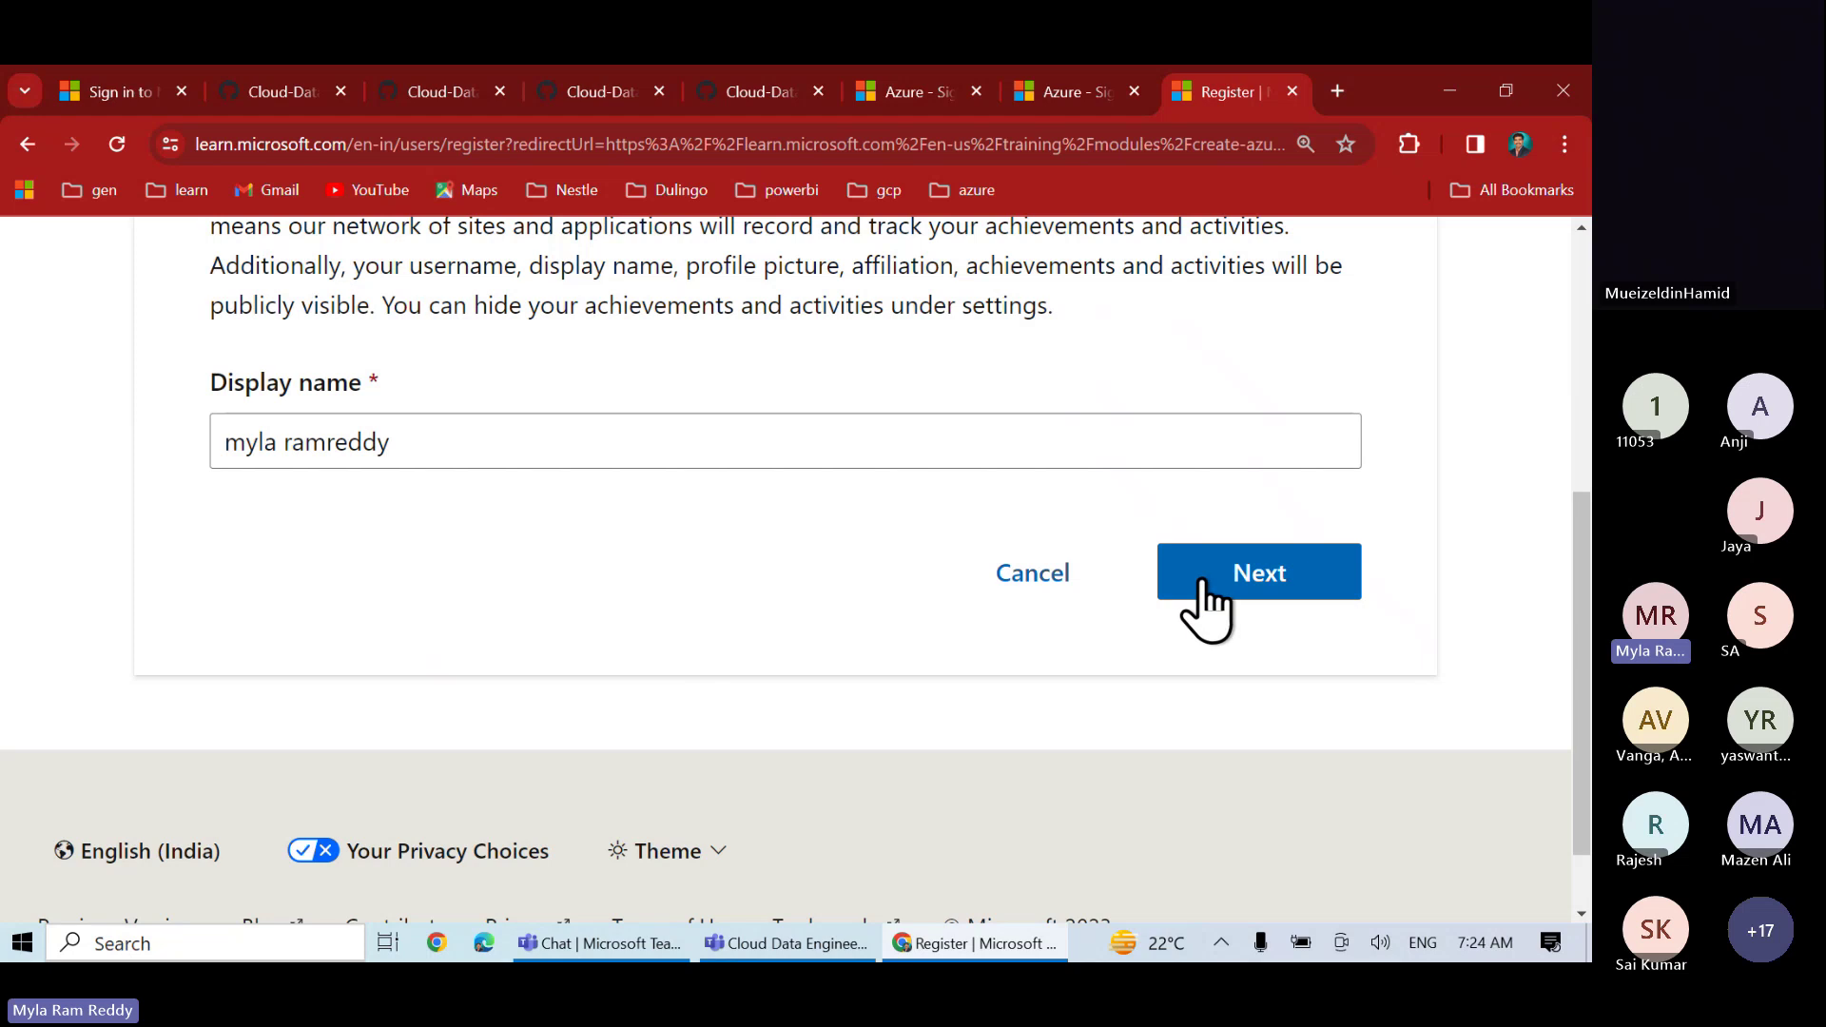
click(1201, 582)
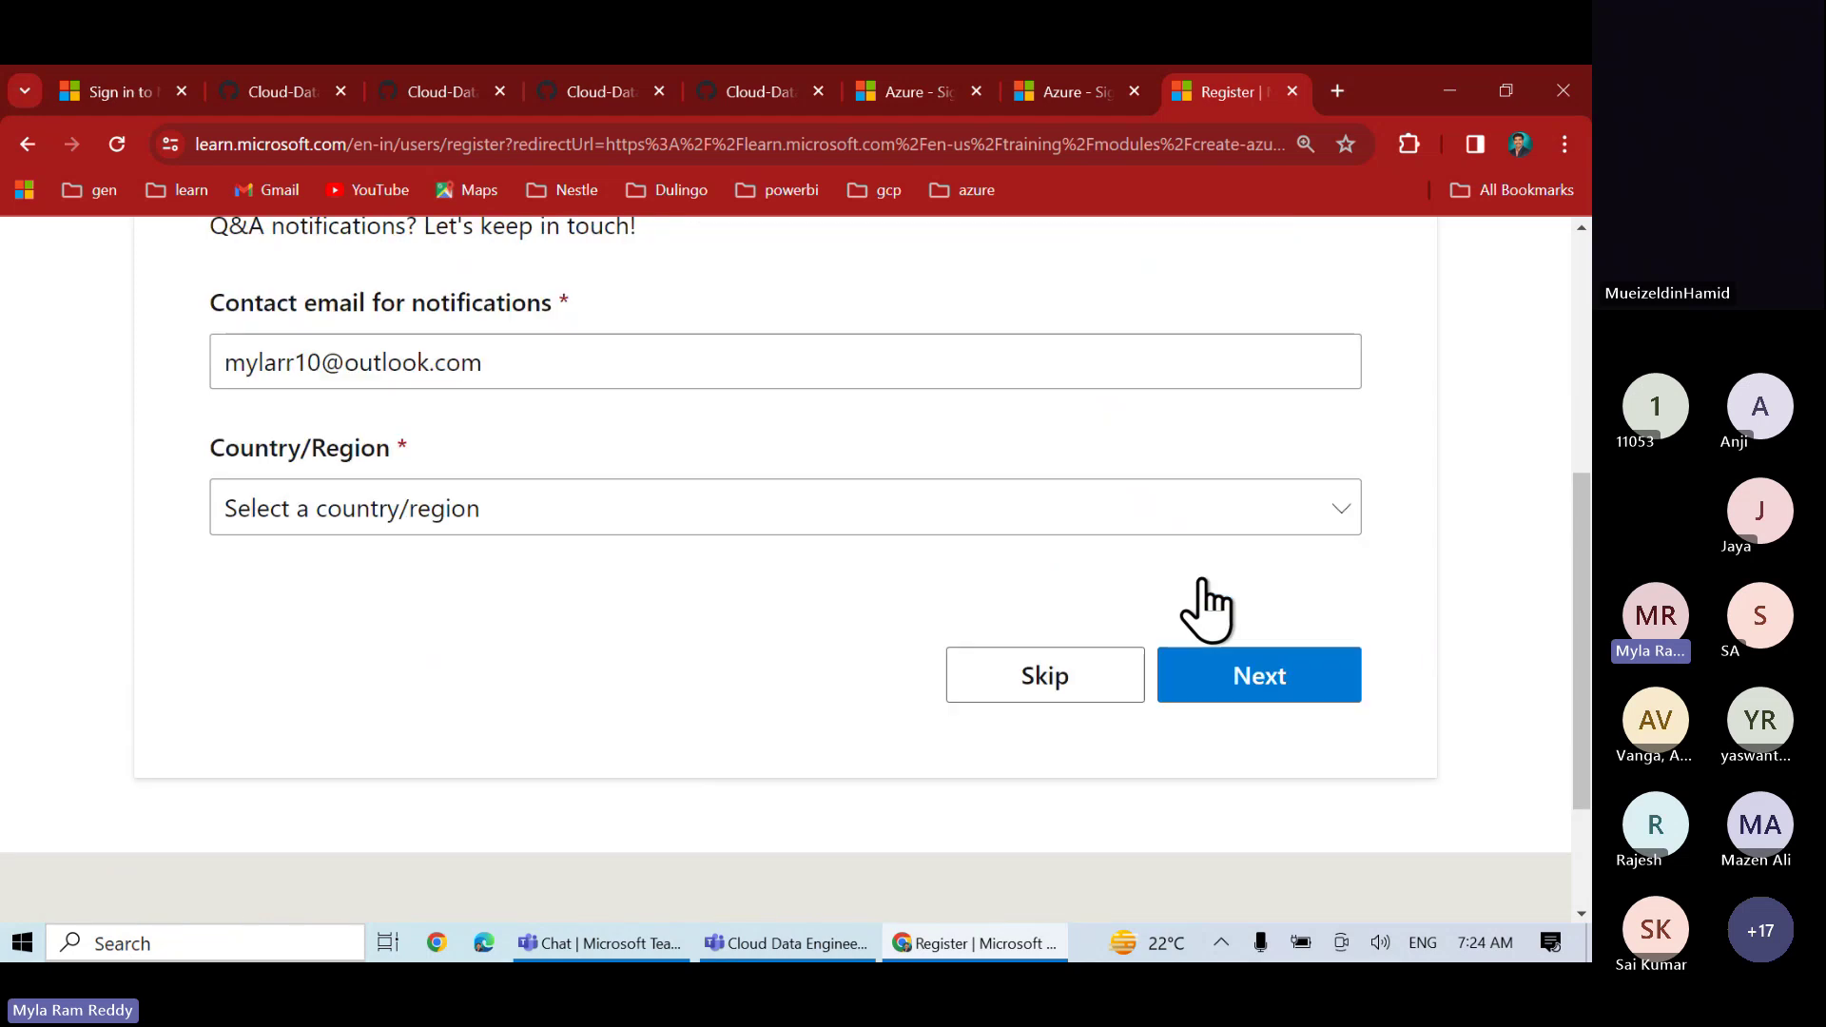
click(604, 509)
text(india)
key(Return)
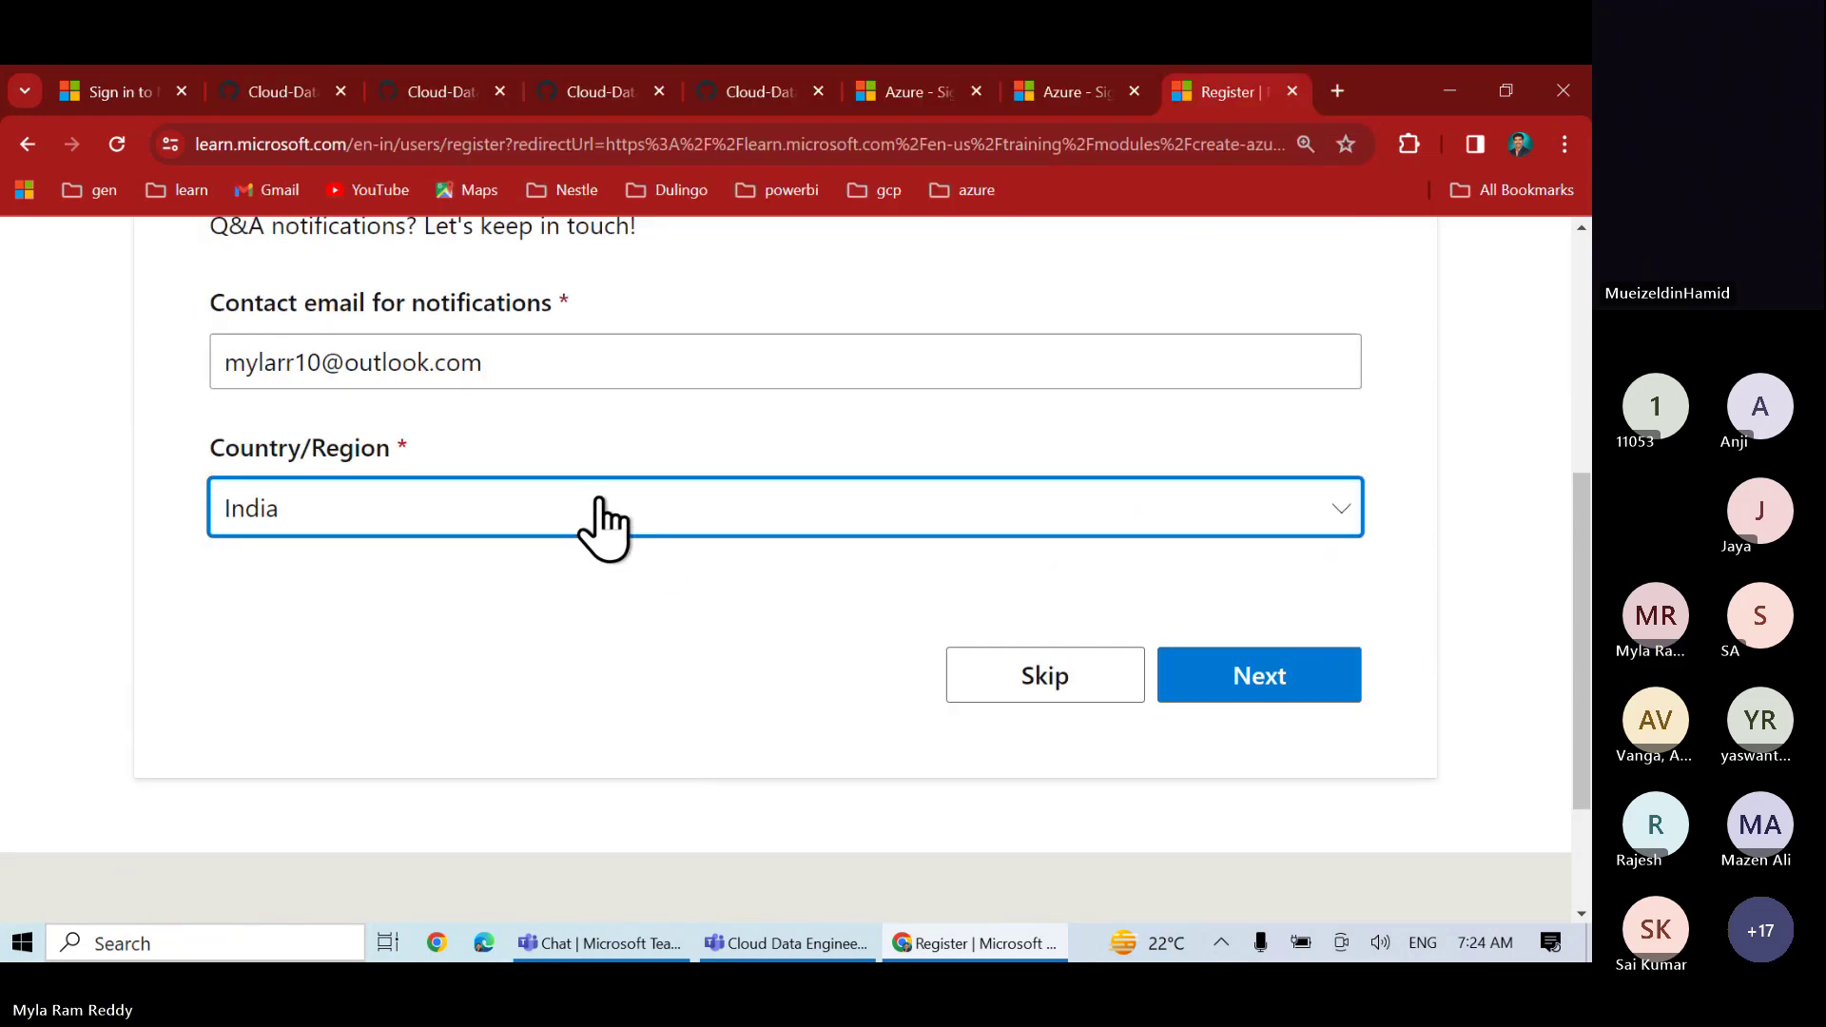
click(1227, 795)
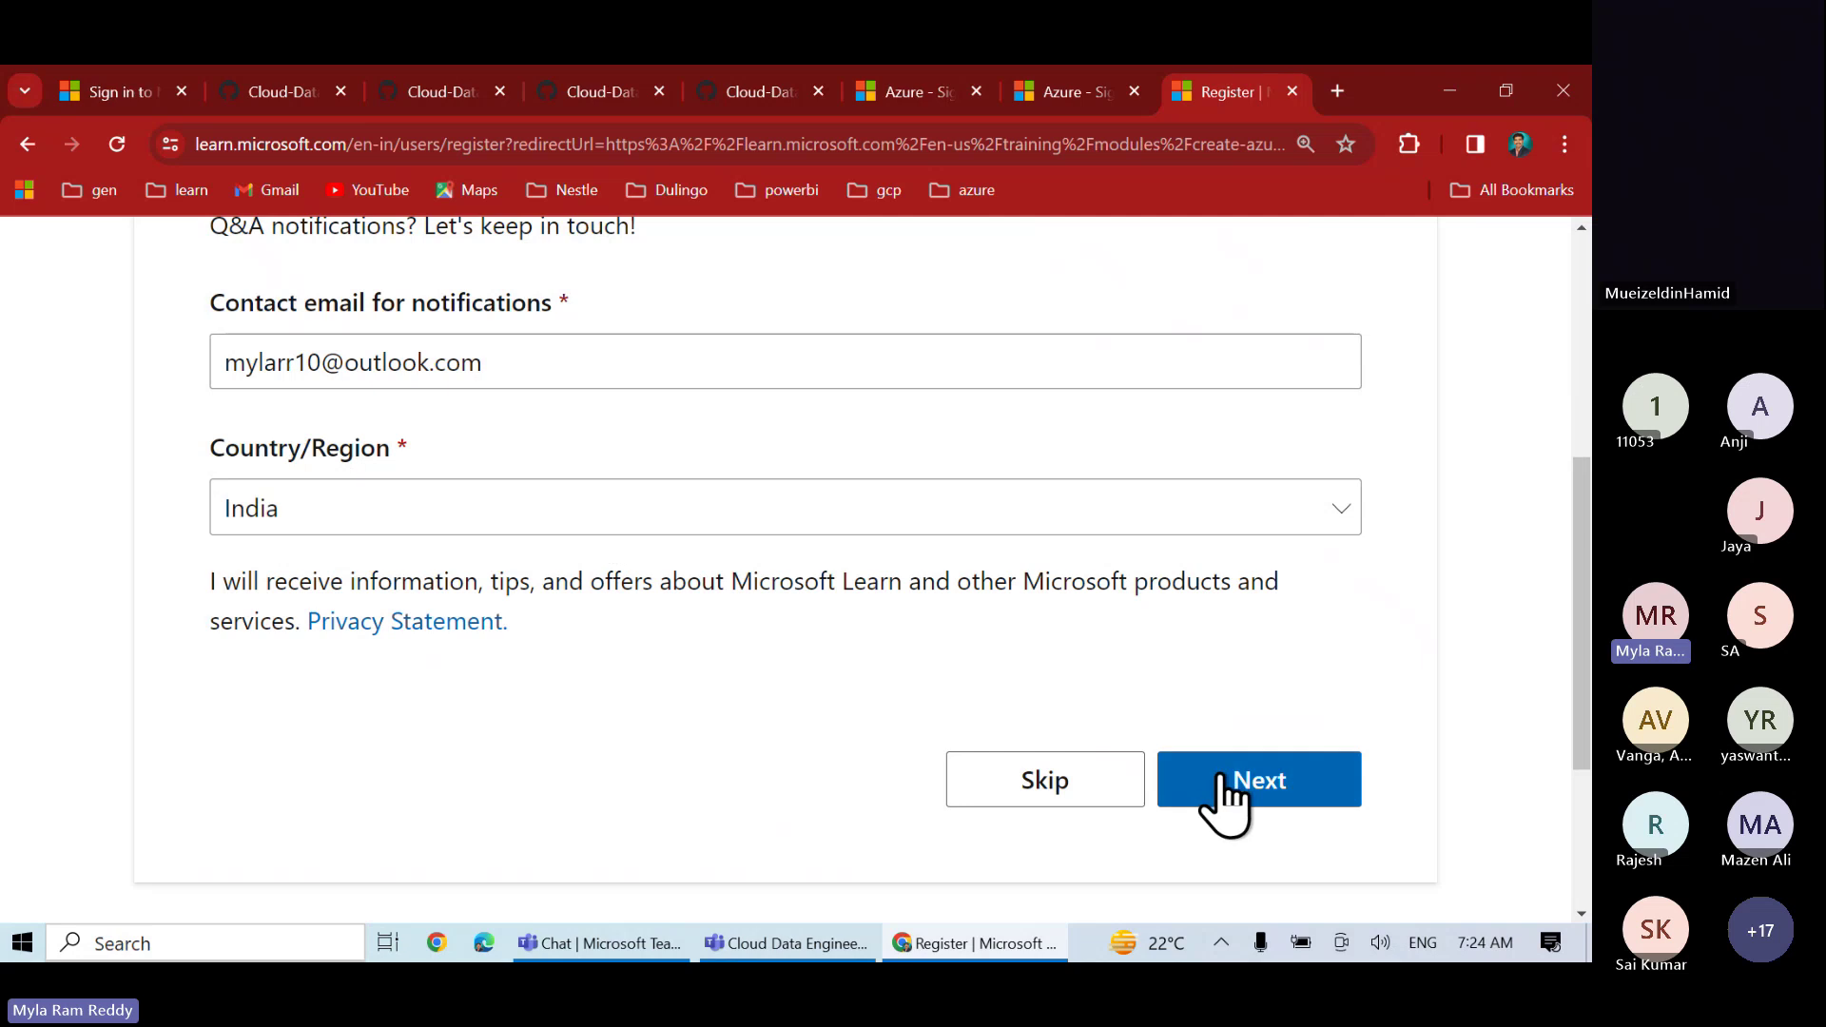
click(1227, 795)
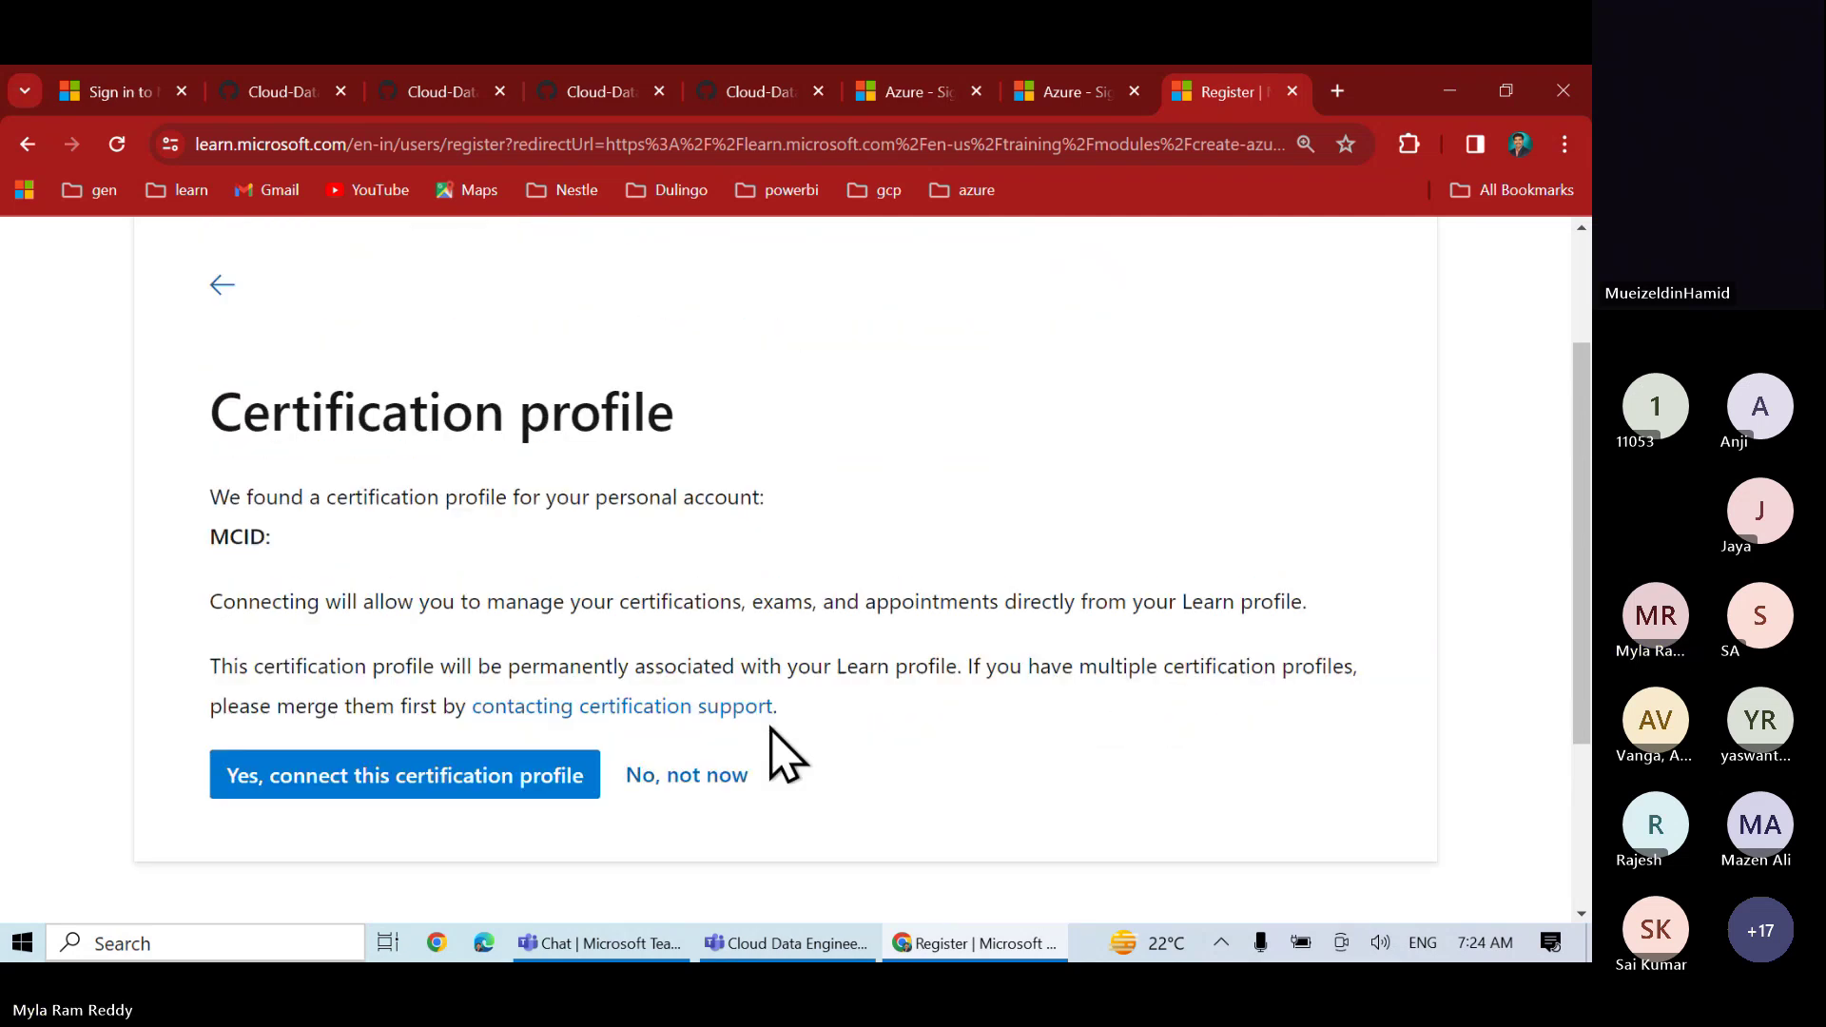
- Try connecting the found certification profile and dismiss the resulting error
scroll(775, 742, up, 1)
scroll(770, 725, down, 2)
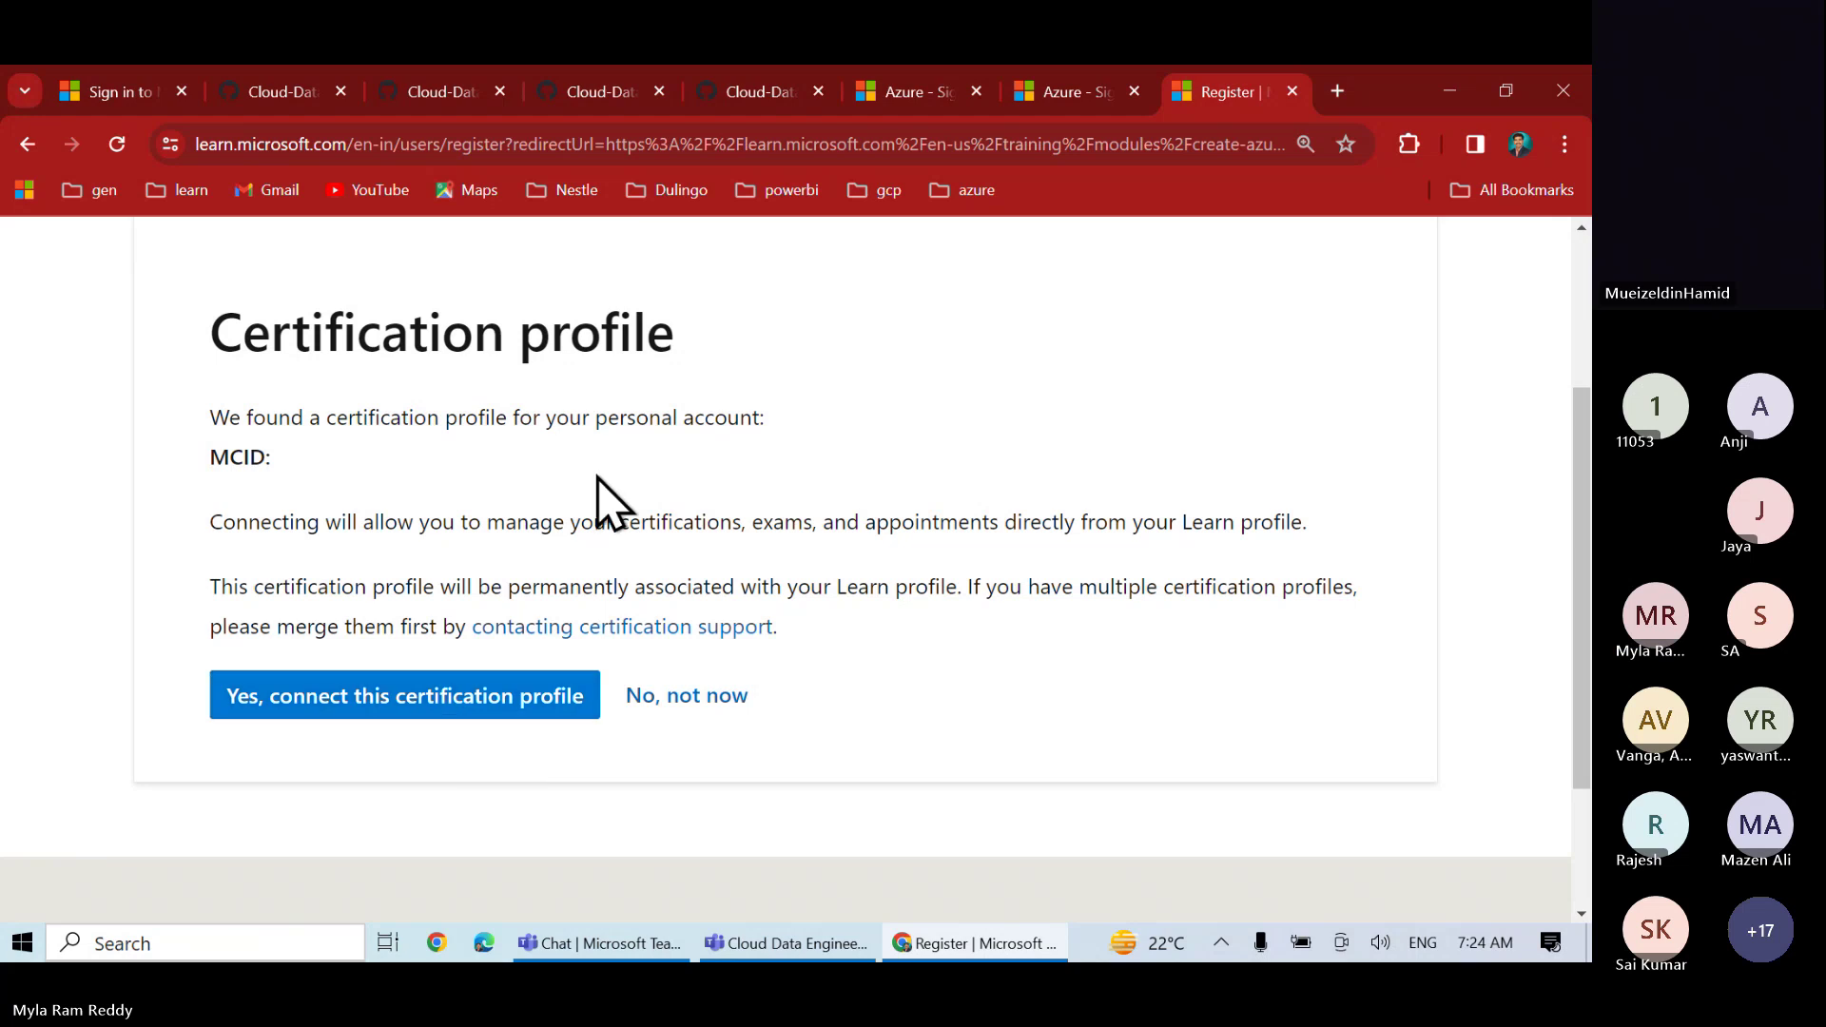
scroll(411, 504, up, 2)
scroll(411, 504, down, 3)
scroll(411, 504, down, 2)
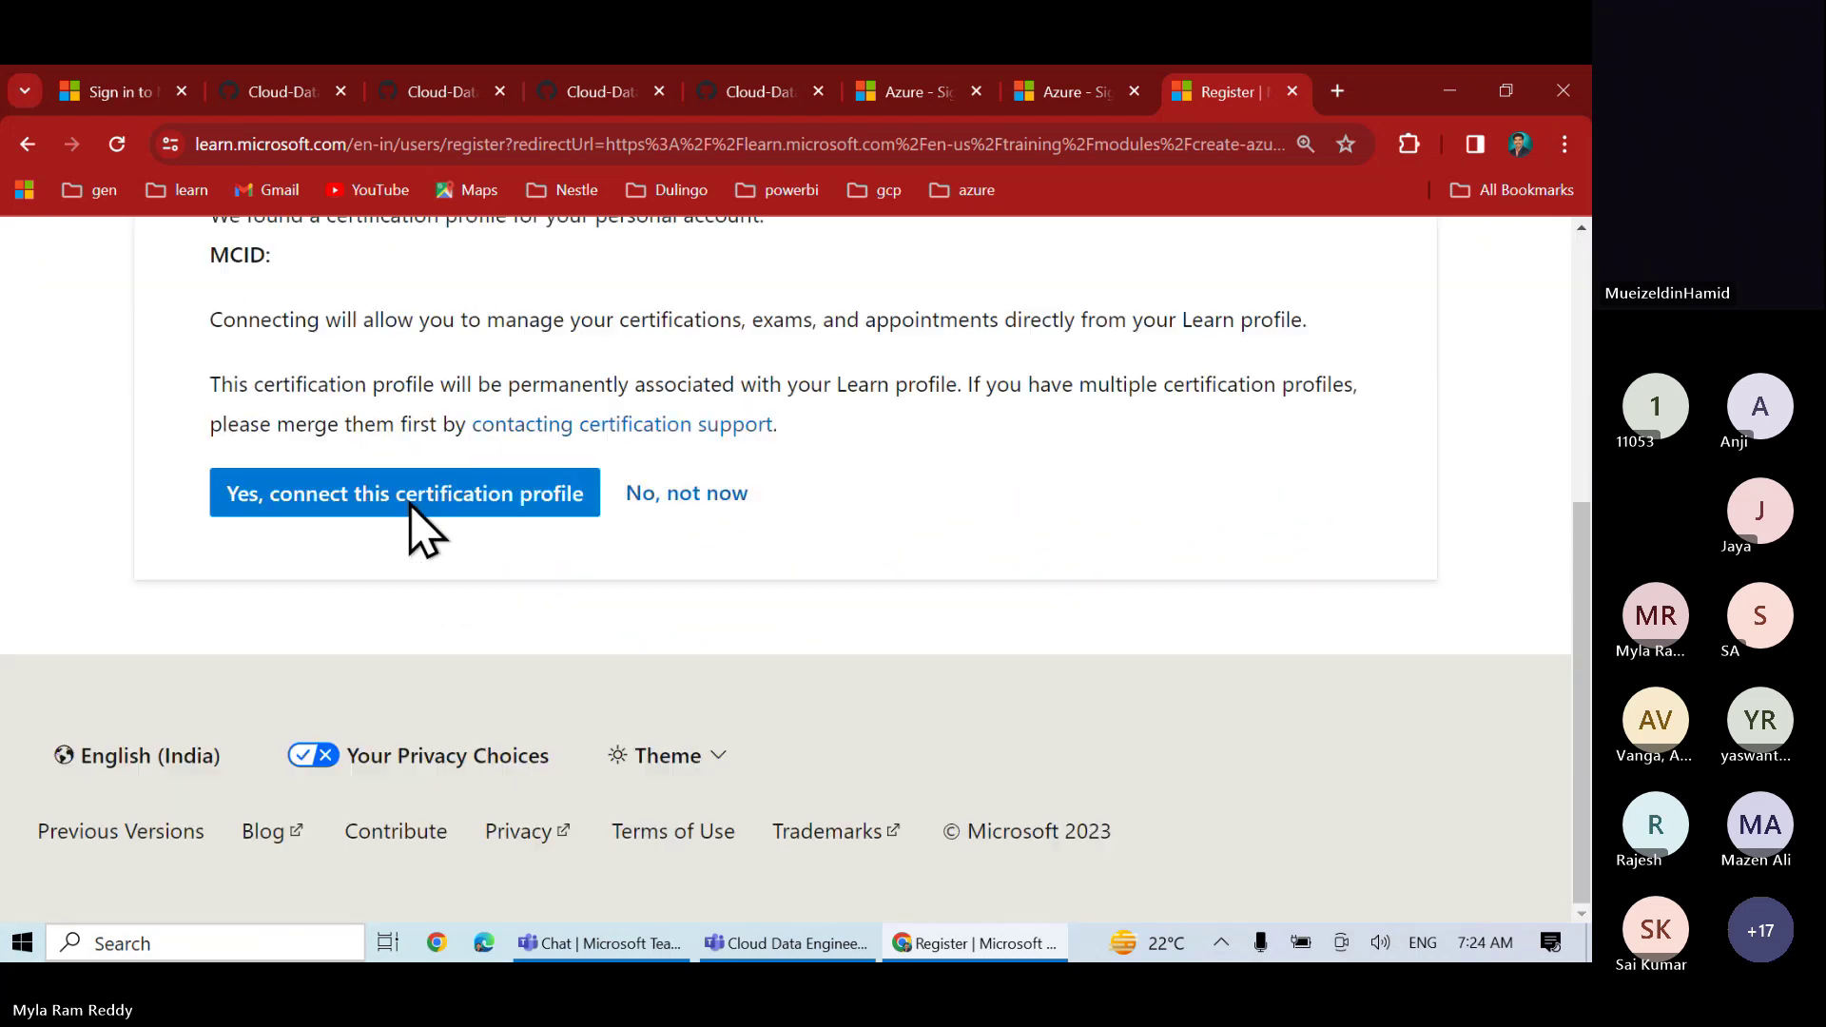
click(454, 508)
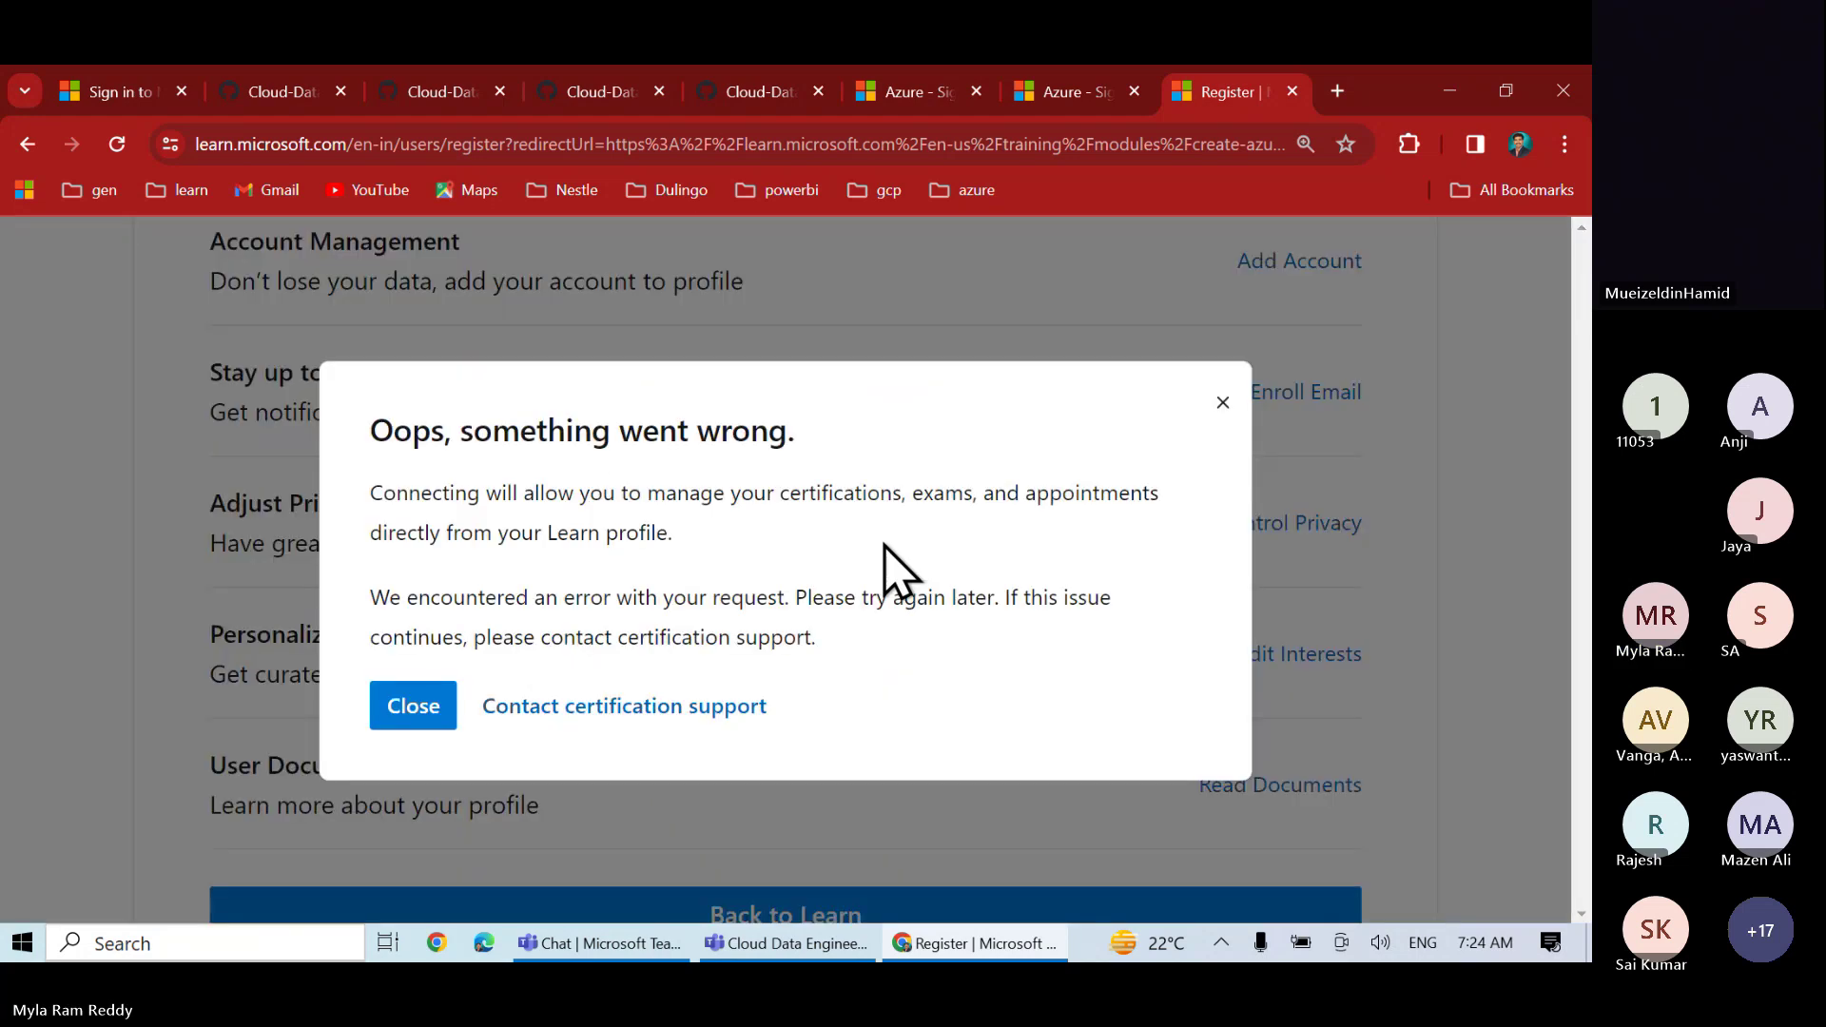
click(412, 705)
- View the new Learn profile showing zero badges, zero trophies and Level 1
scroll(570, 774, down, 4)
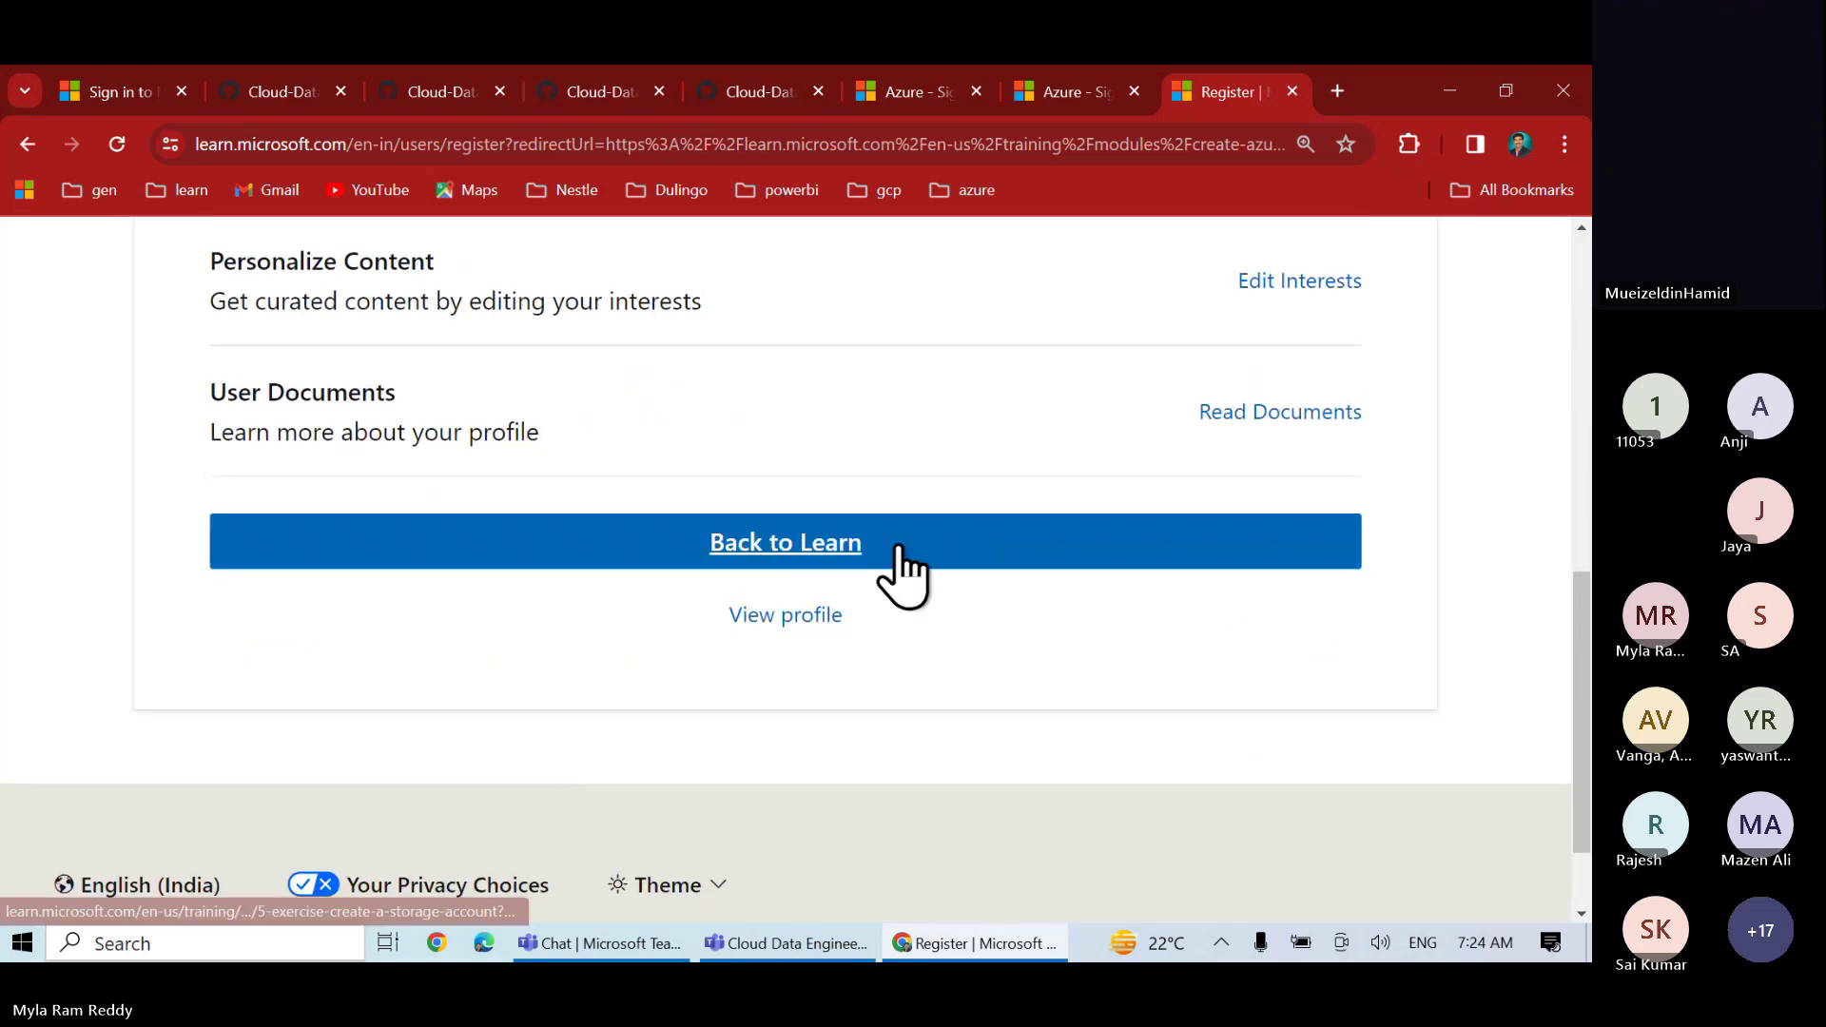
scroll(901, 571, up, 10)
scroll(909, 573, down, 2)
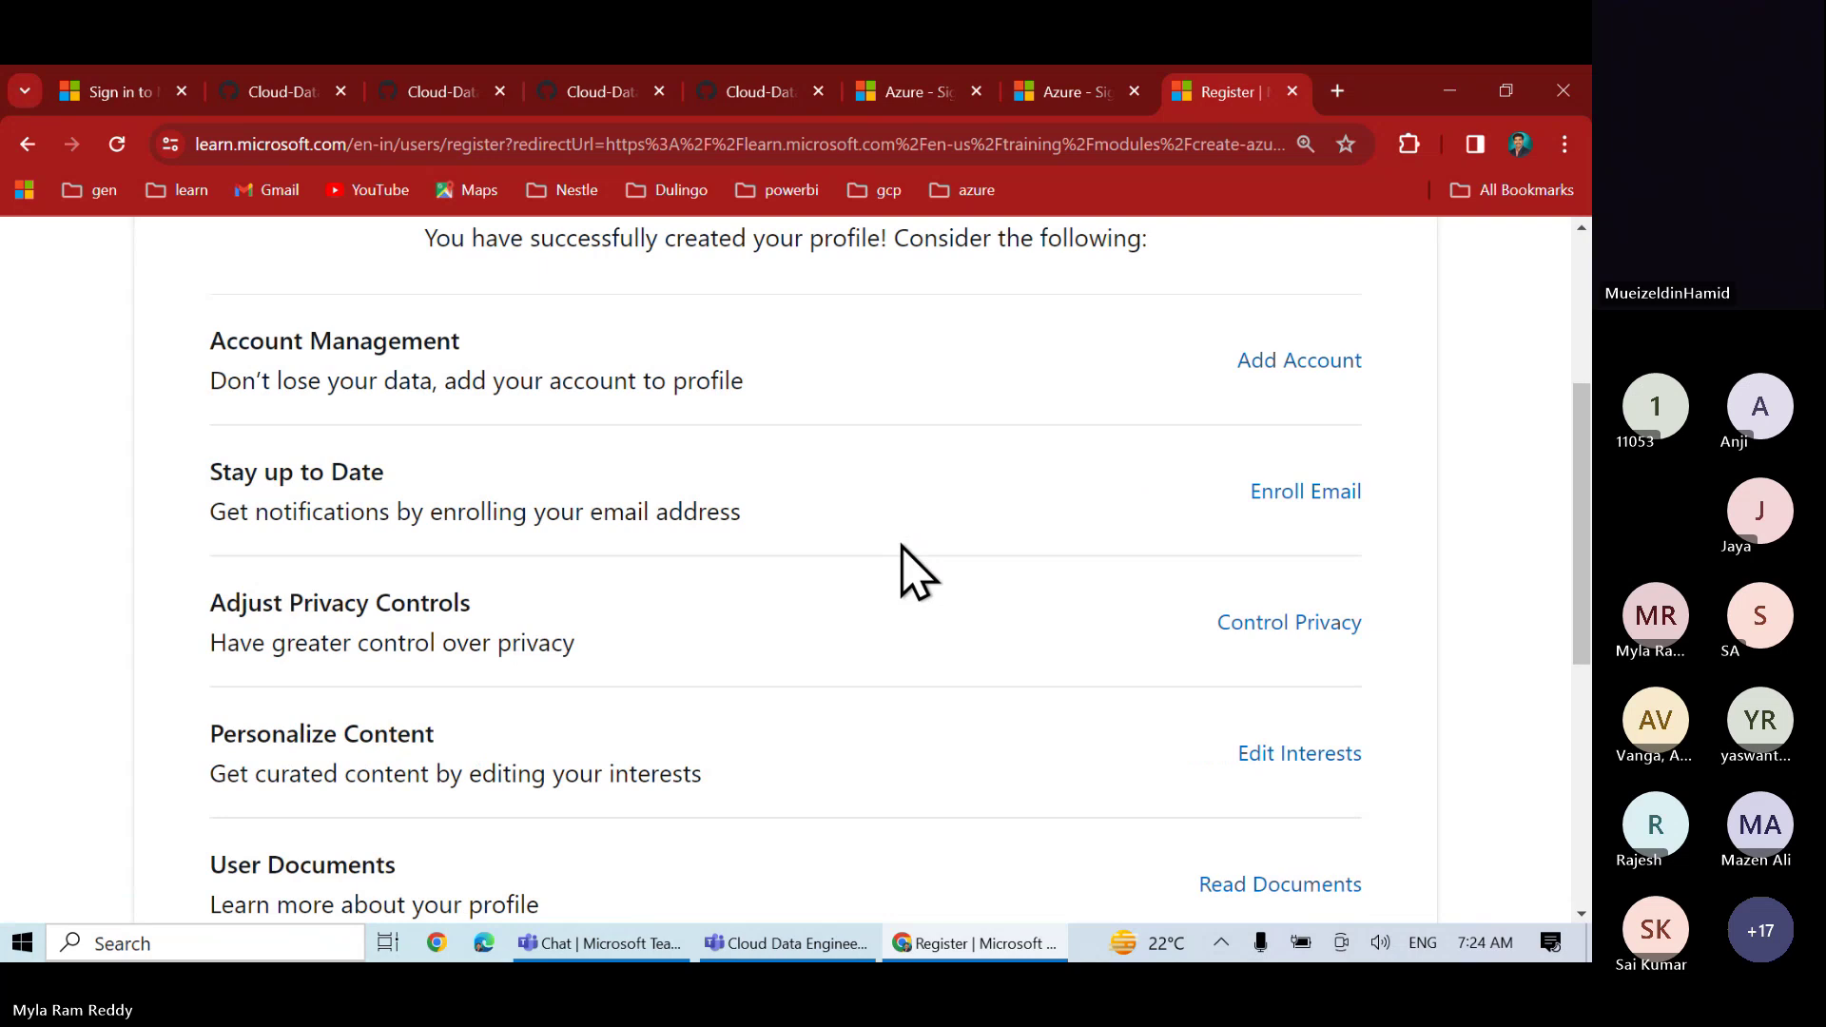
scroll(901, 571, down, 5)
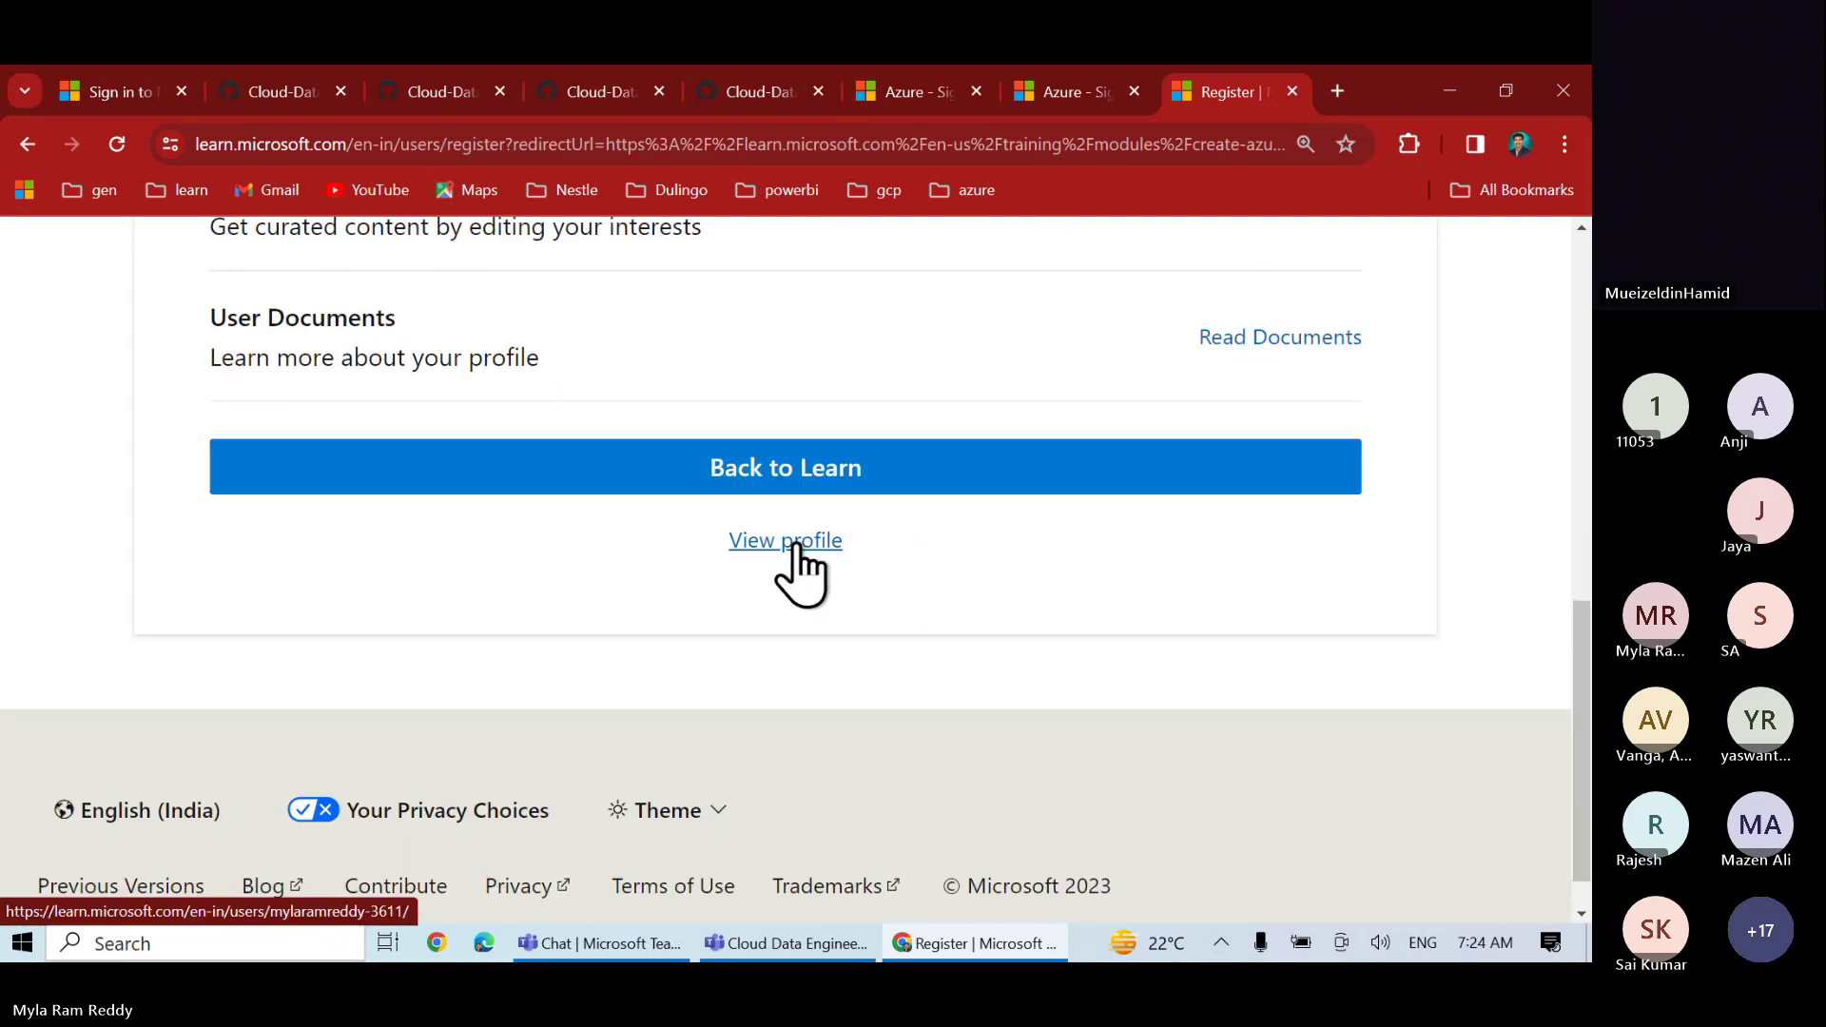
click(794, 547)
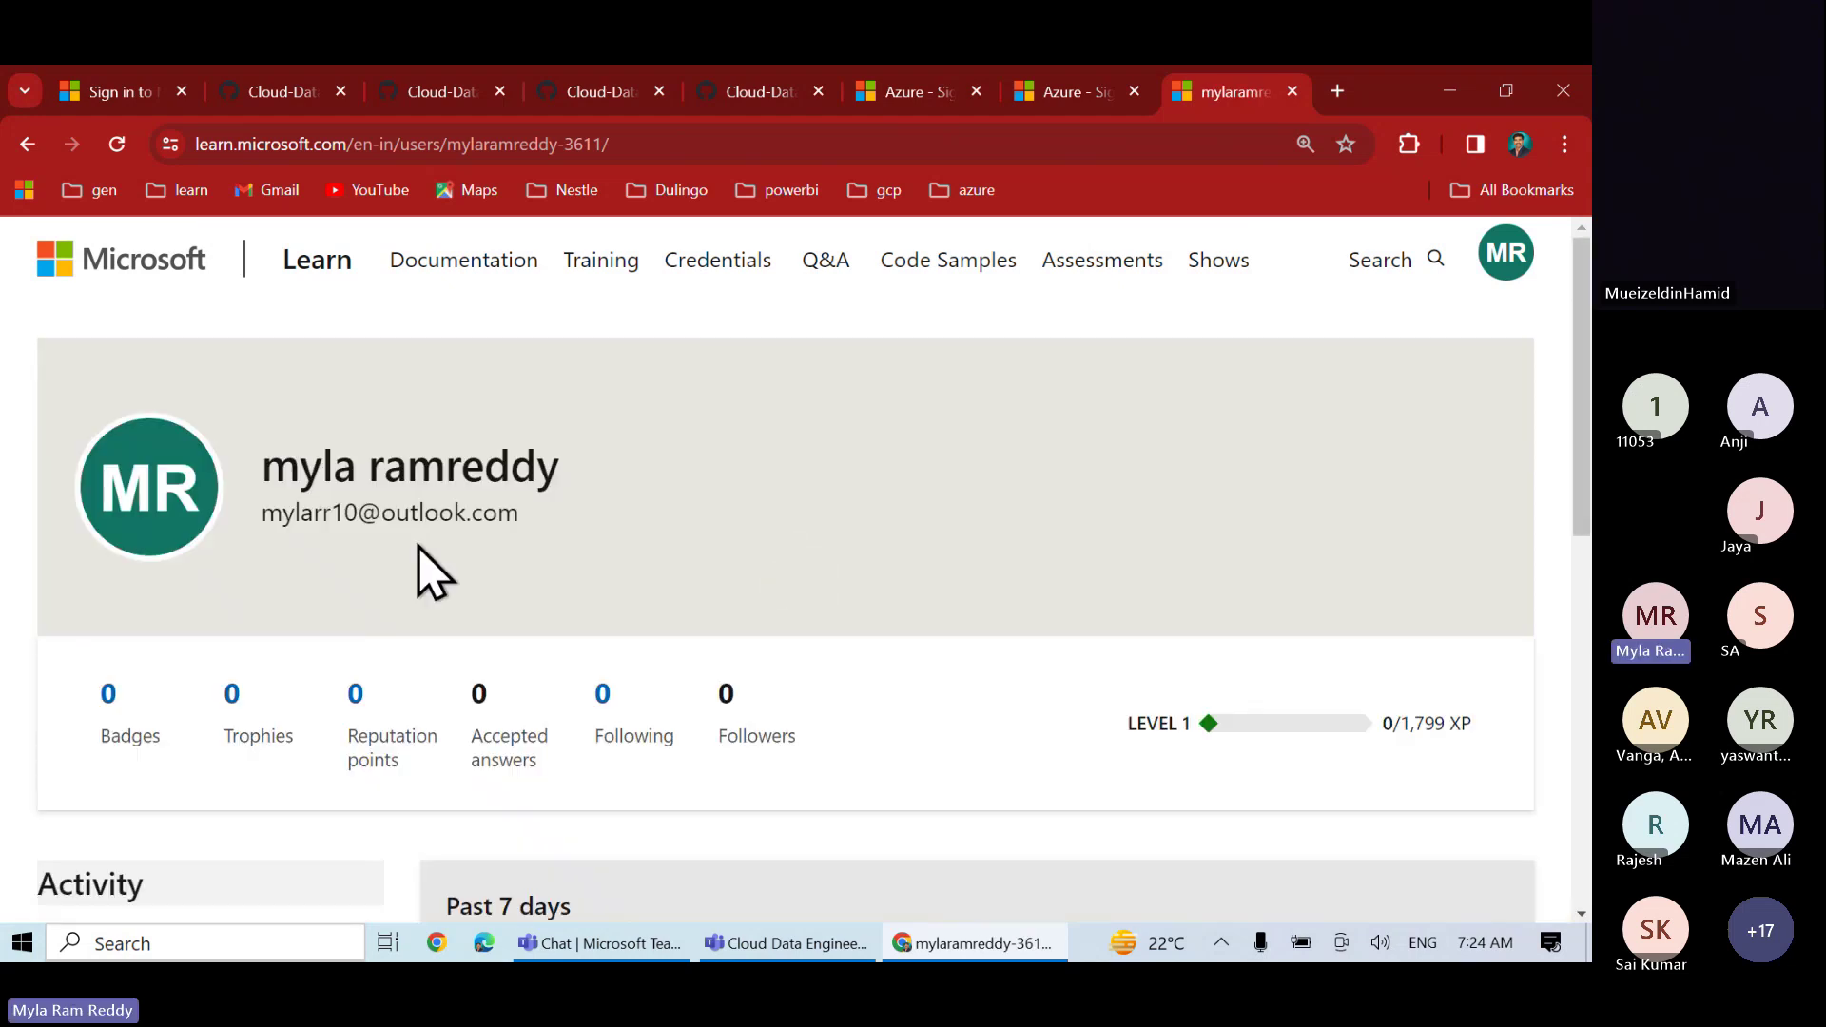
scroll(424, 561, down, 4)
scroll(423, 561, up, 4)
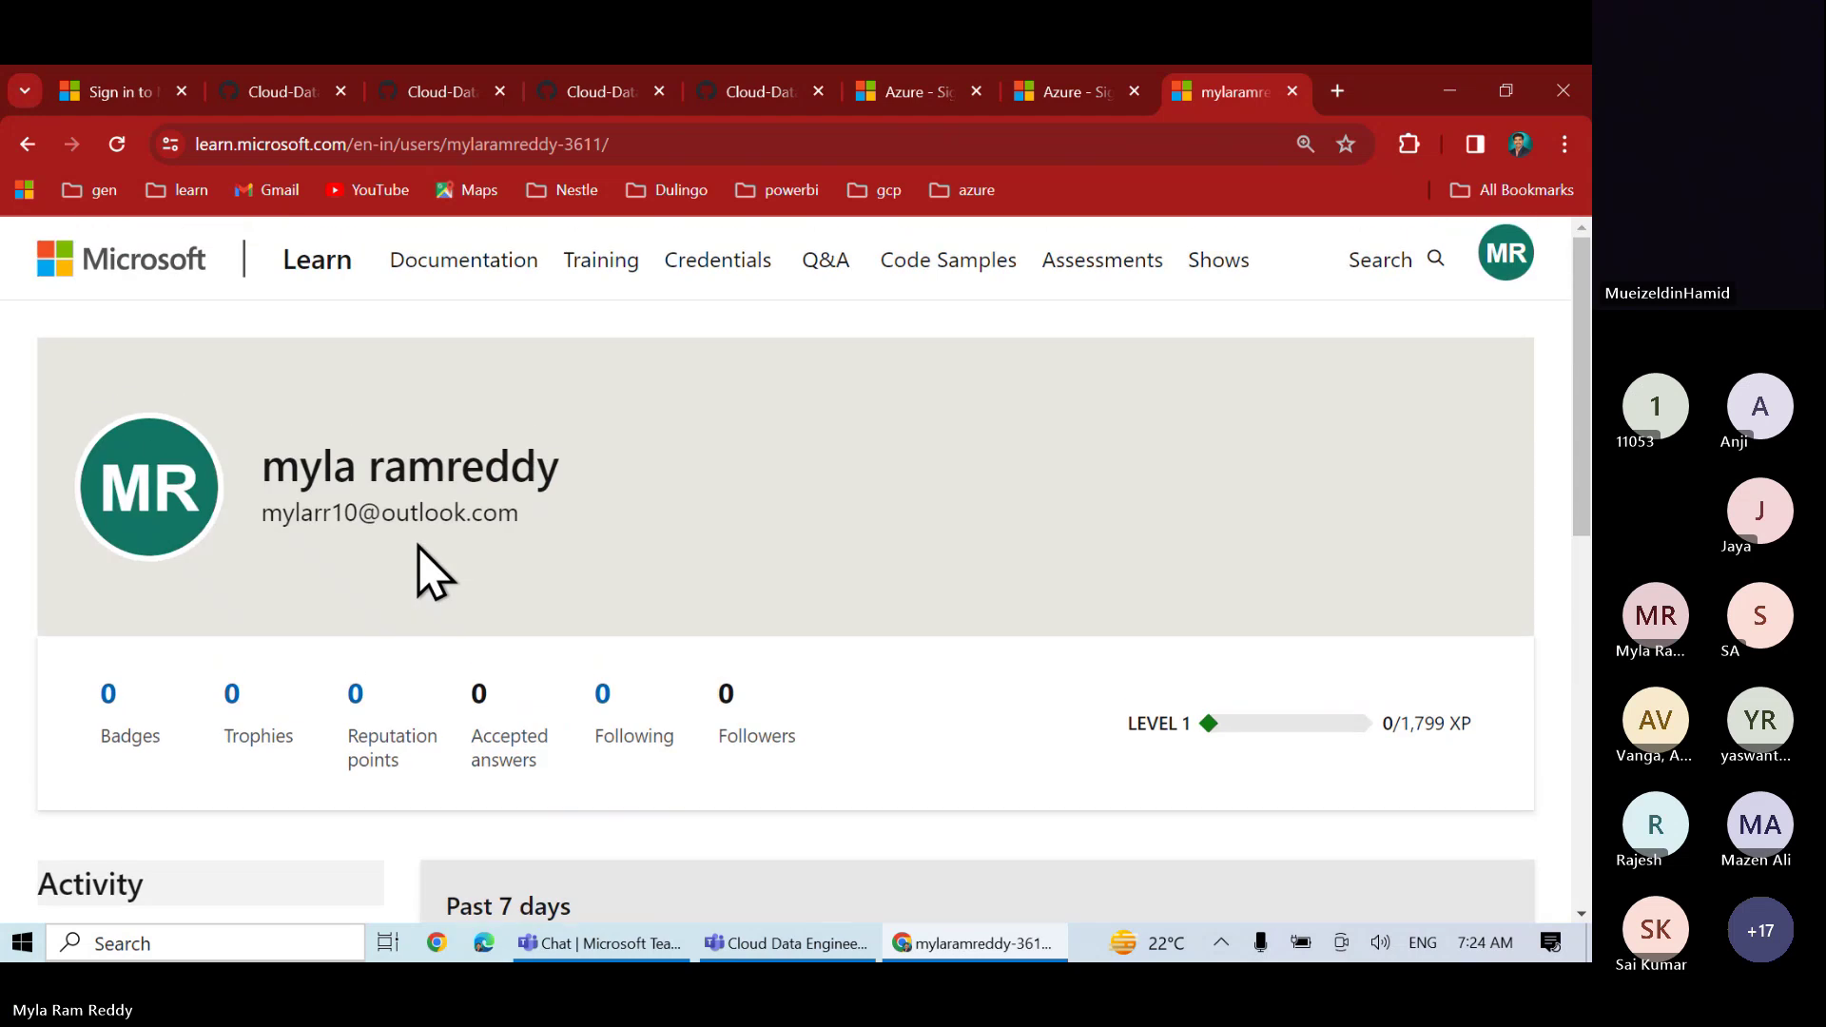
- Open the Azure Free Sandbox link from the GitHub notes in a new tab
click(760, 95)
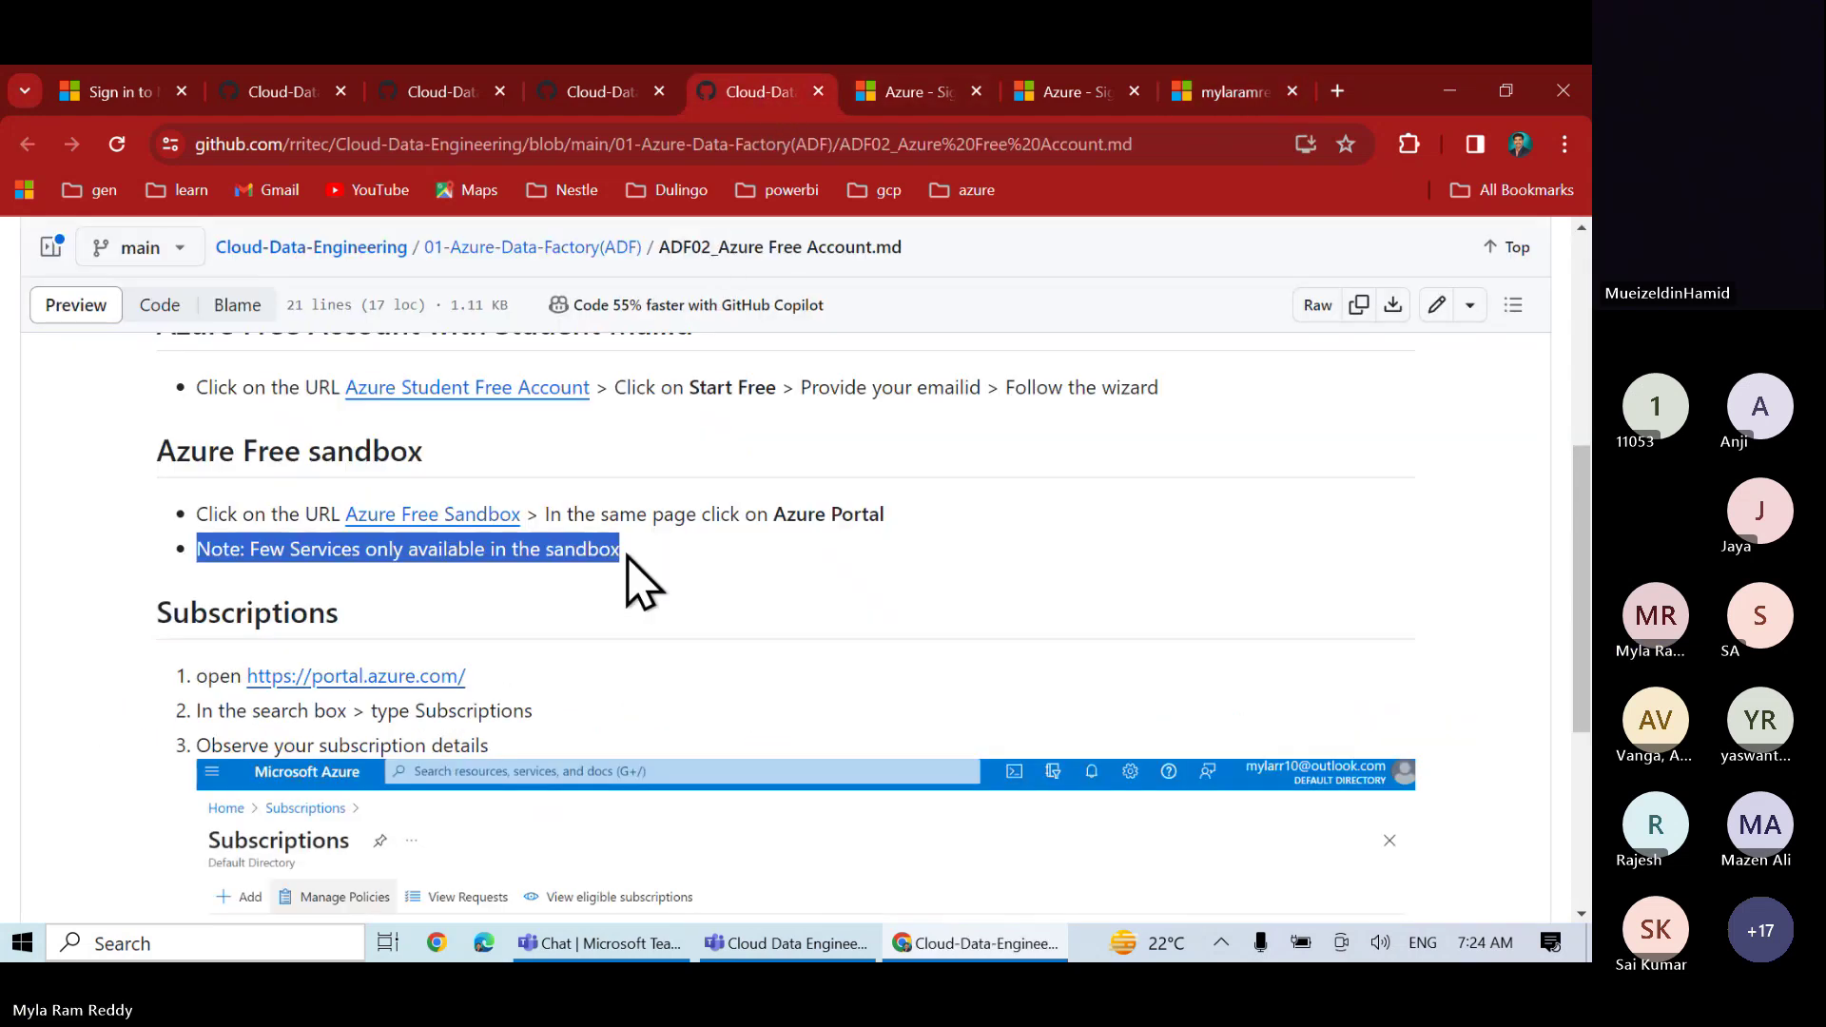
right_click(467, 523)
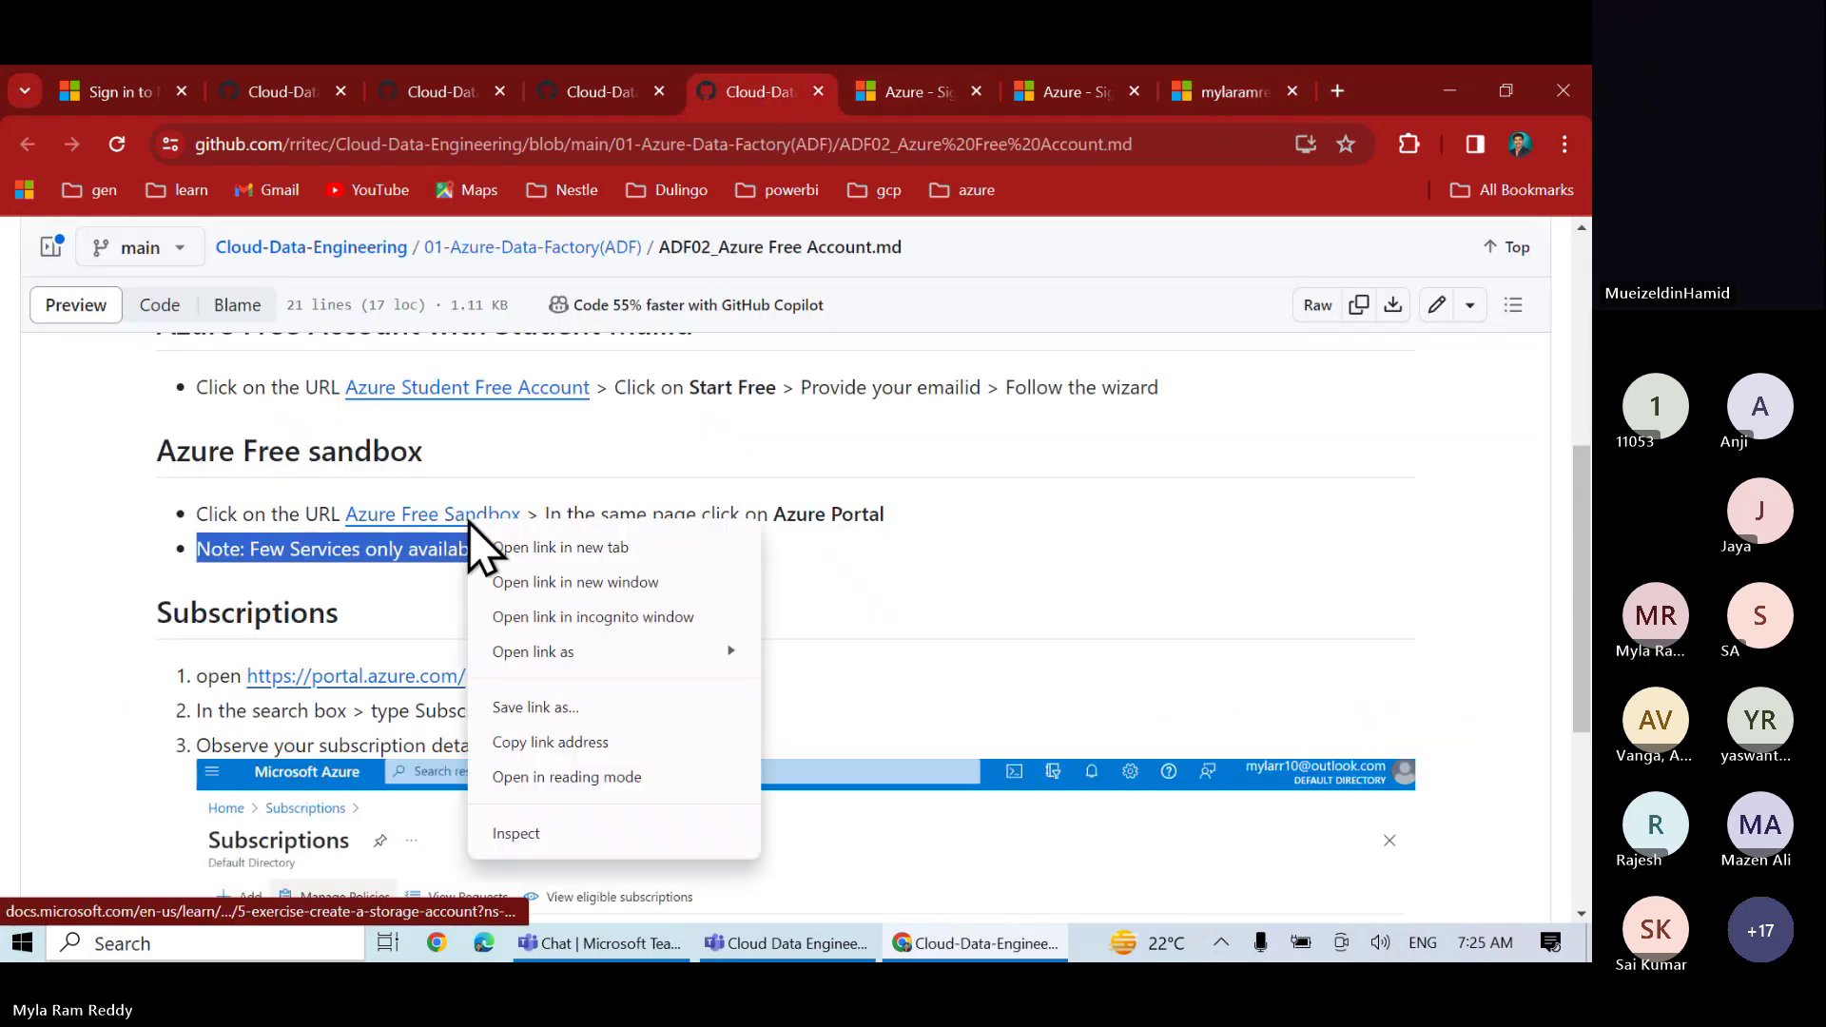
click(552, 544)
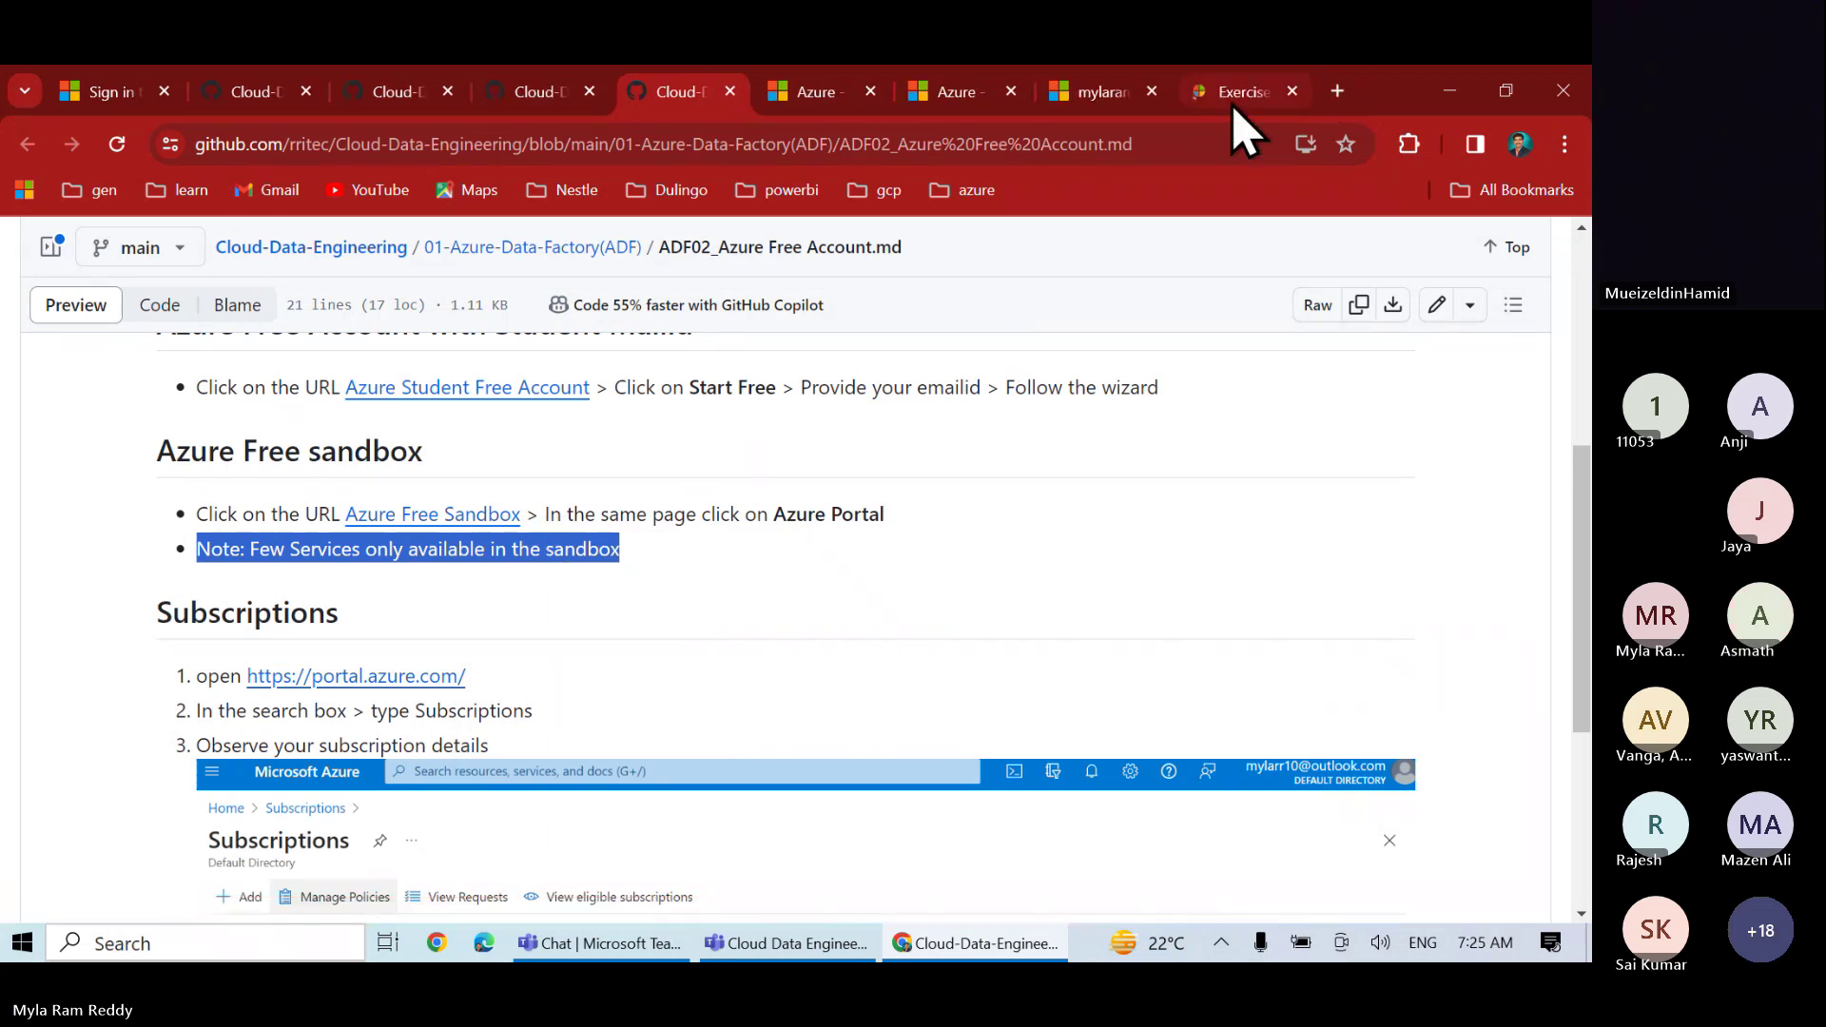
click(1233, 95)
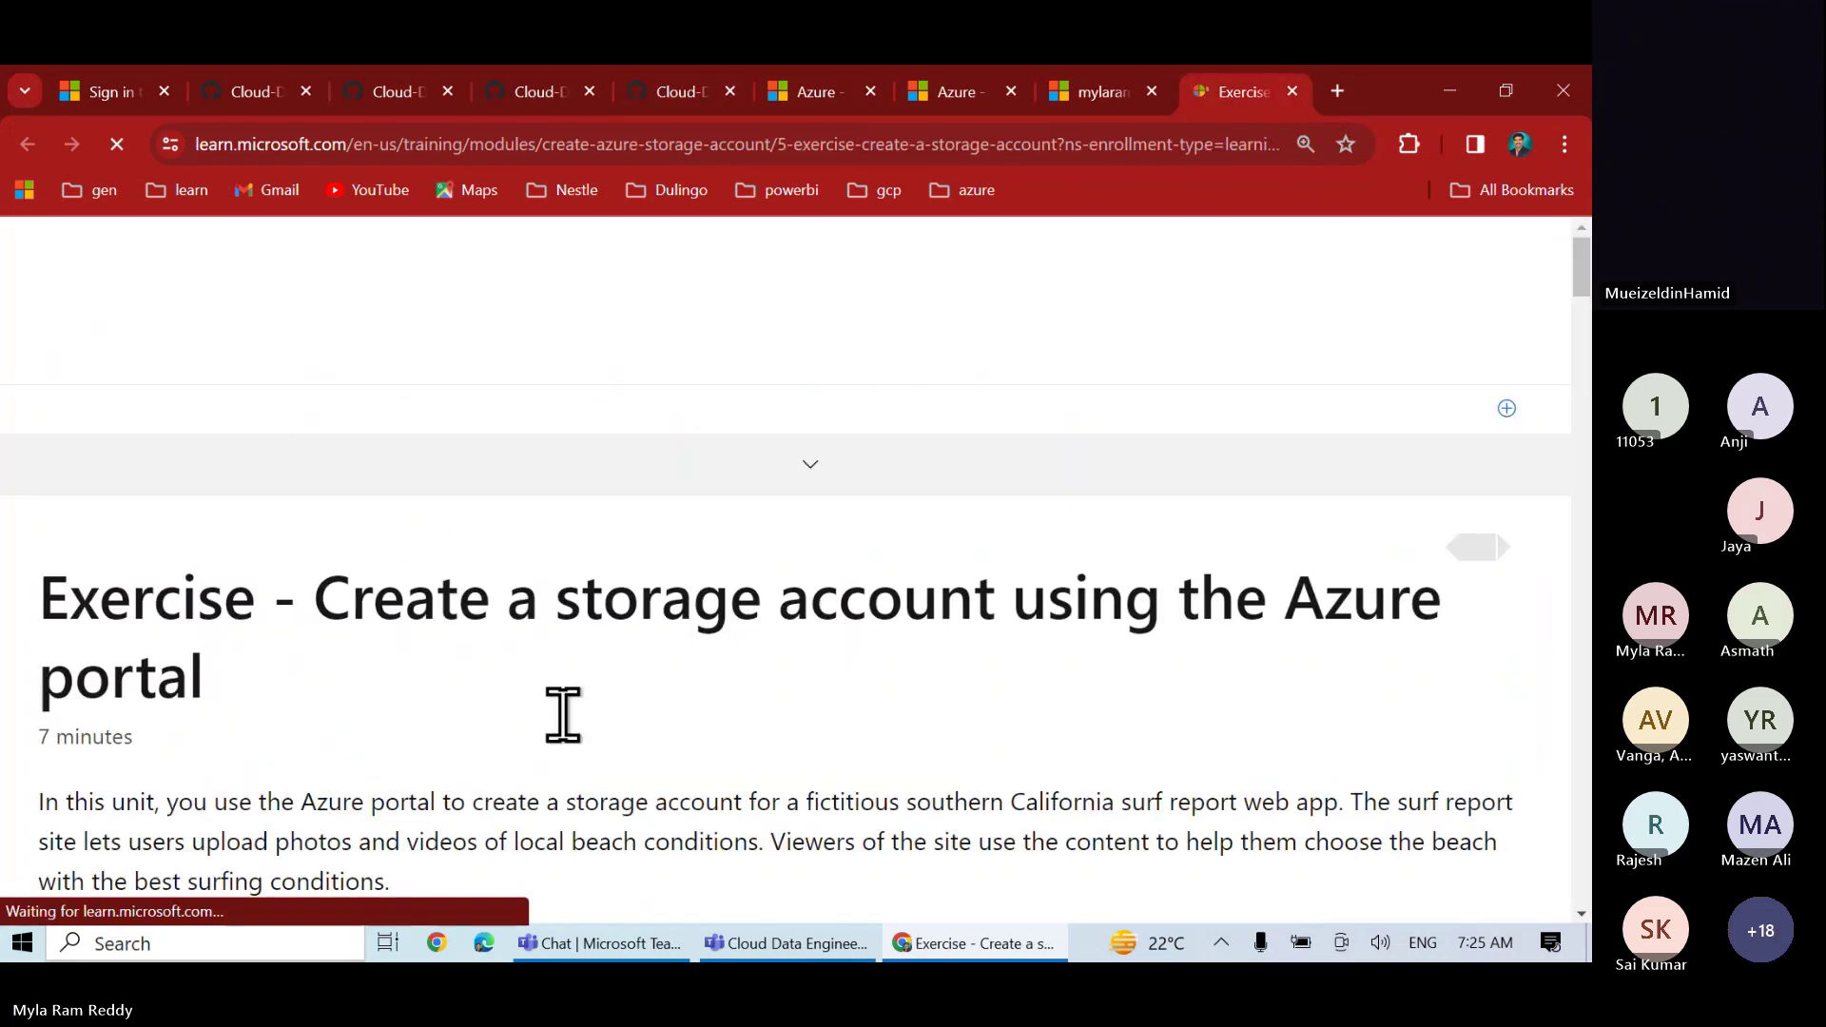
scroll(562, 713, down, 10)
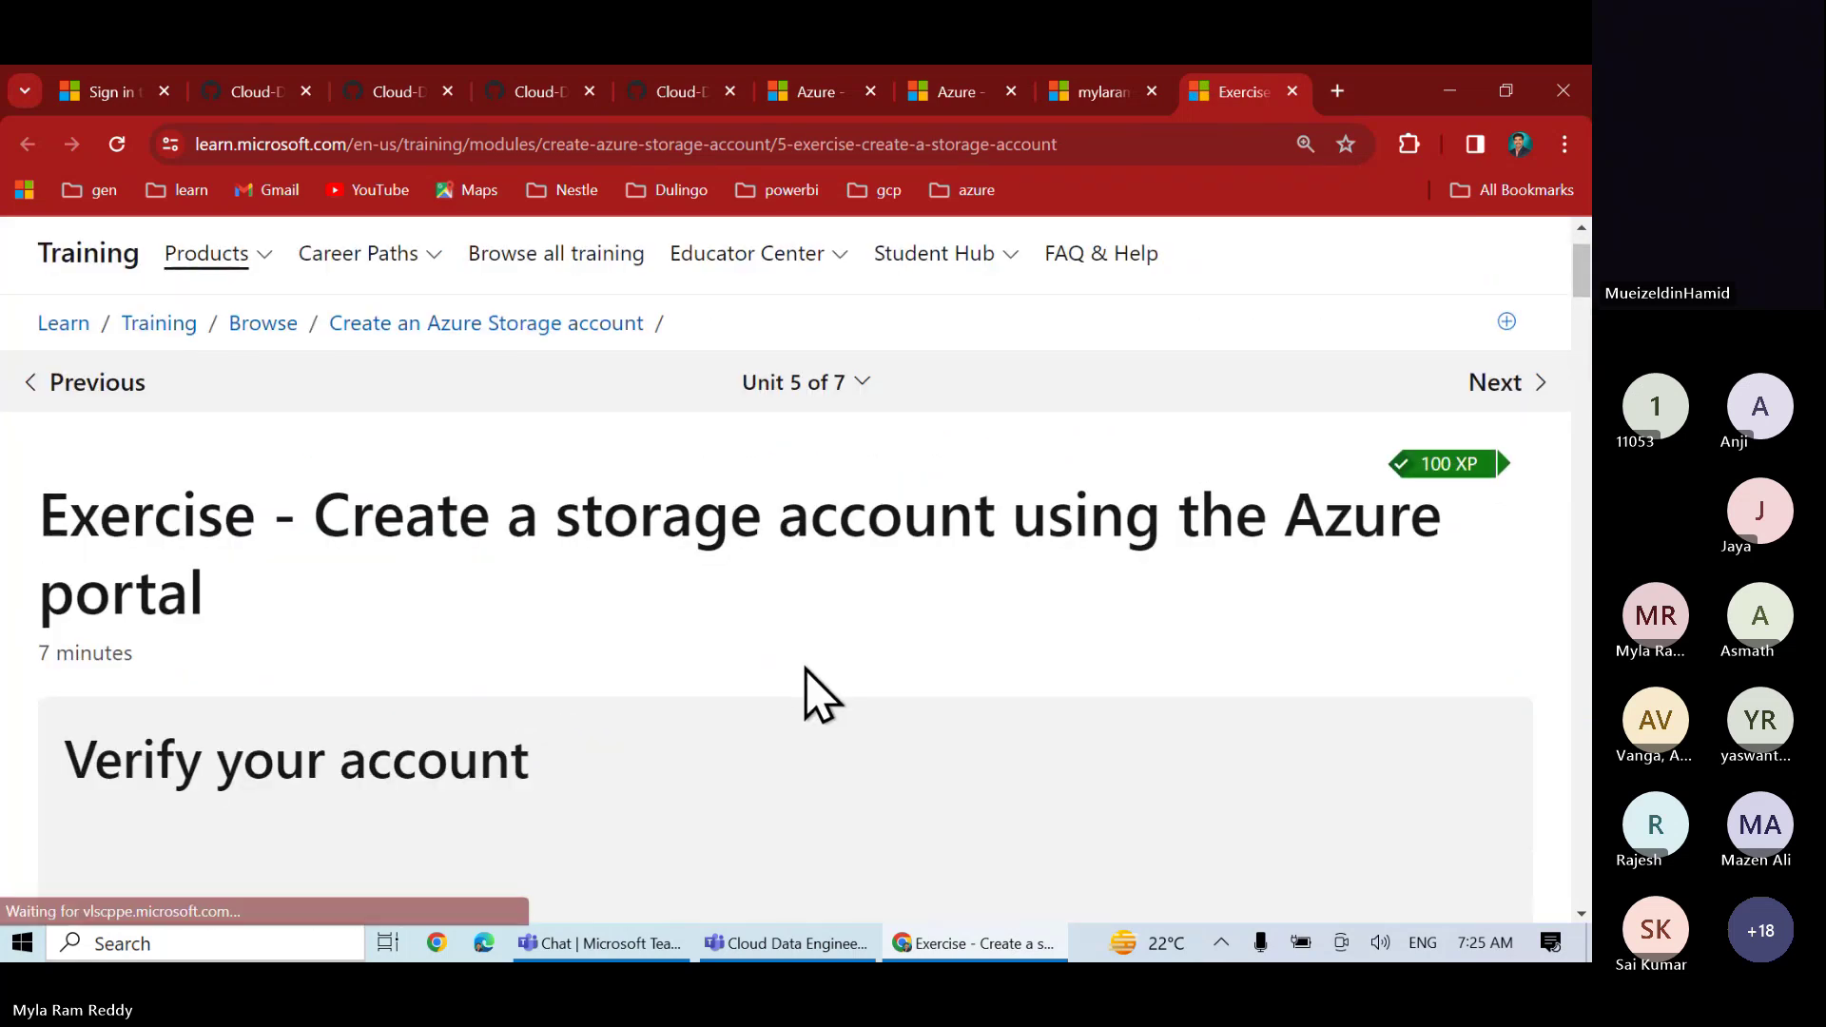
scroll(806, 695, down, 7)
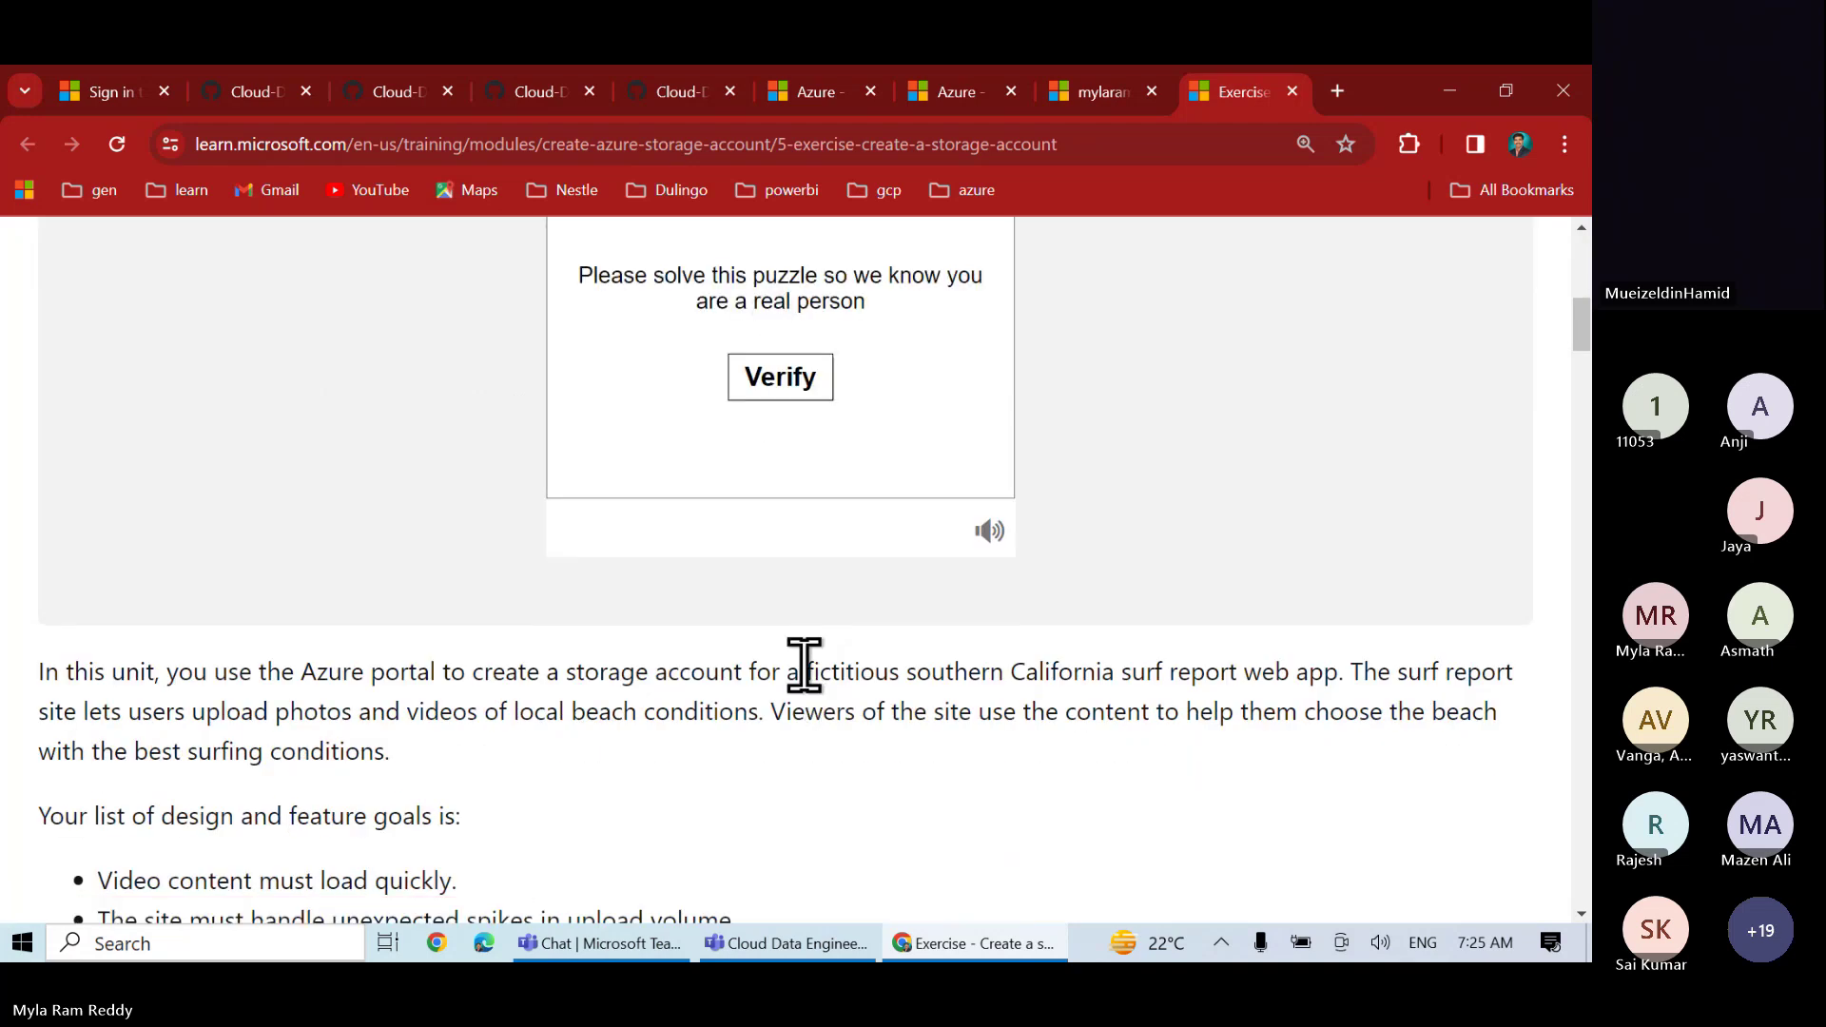
- Pass human verification by picking the tile showing two identical objects
click(790, 385)
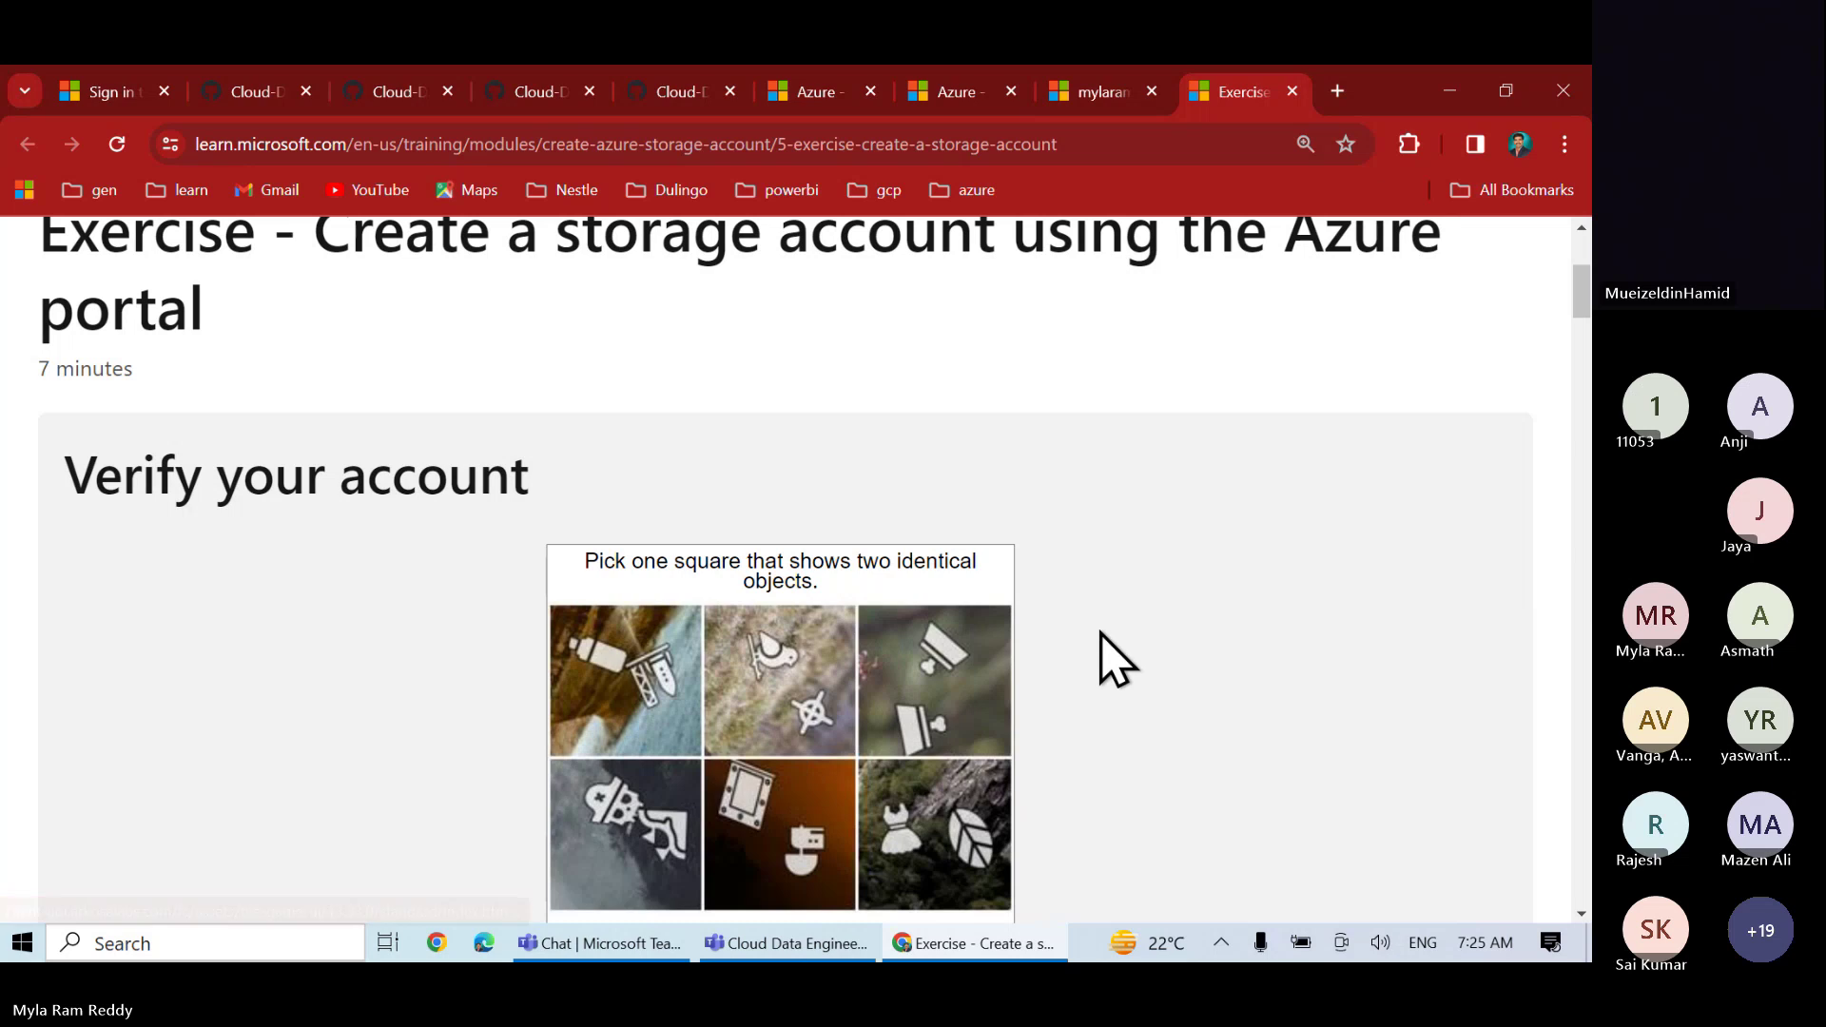
scroll(1101, 634, down, 2)
scroll(1101, 633, down, 3)
scroll(1102, 634, up, 3)
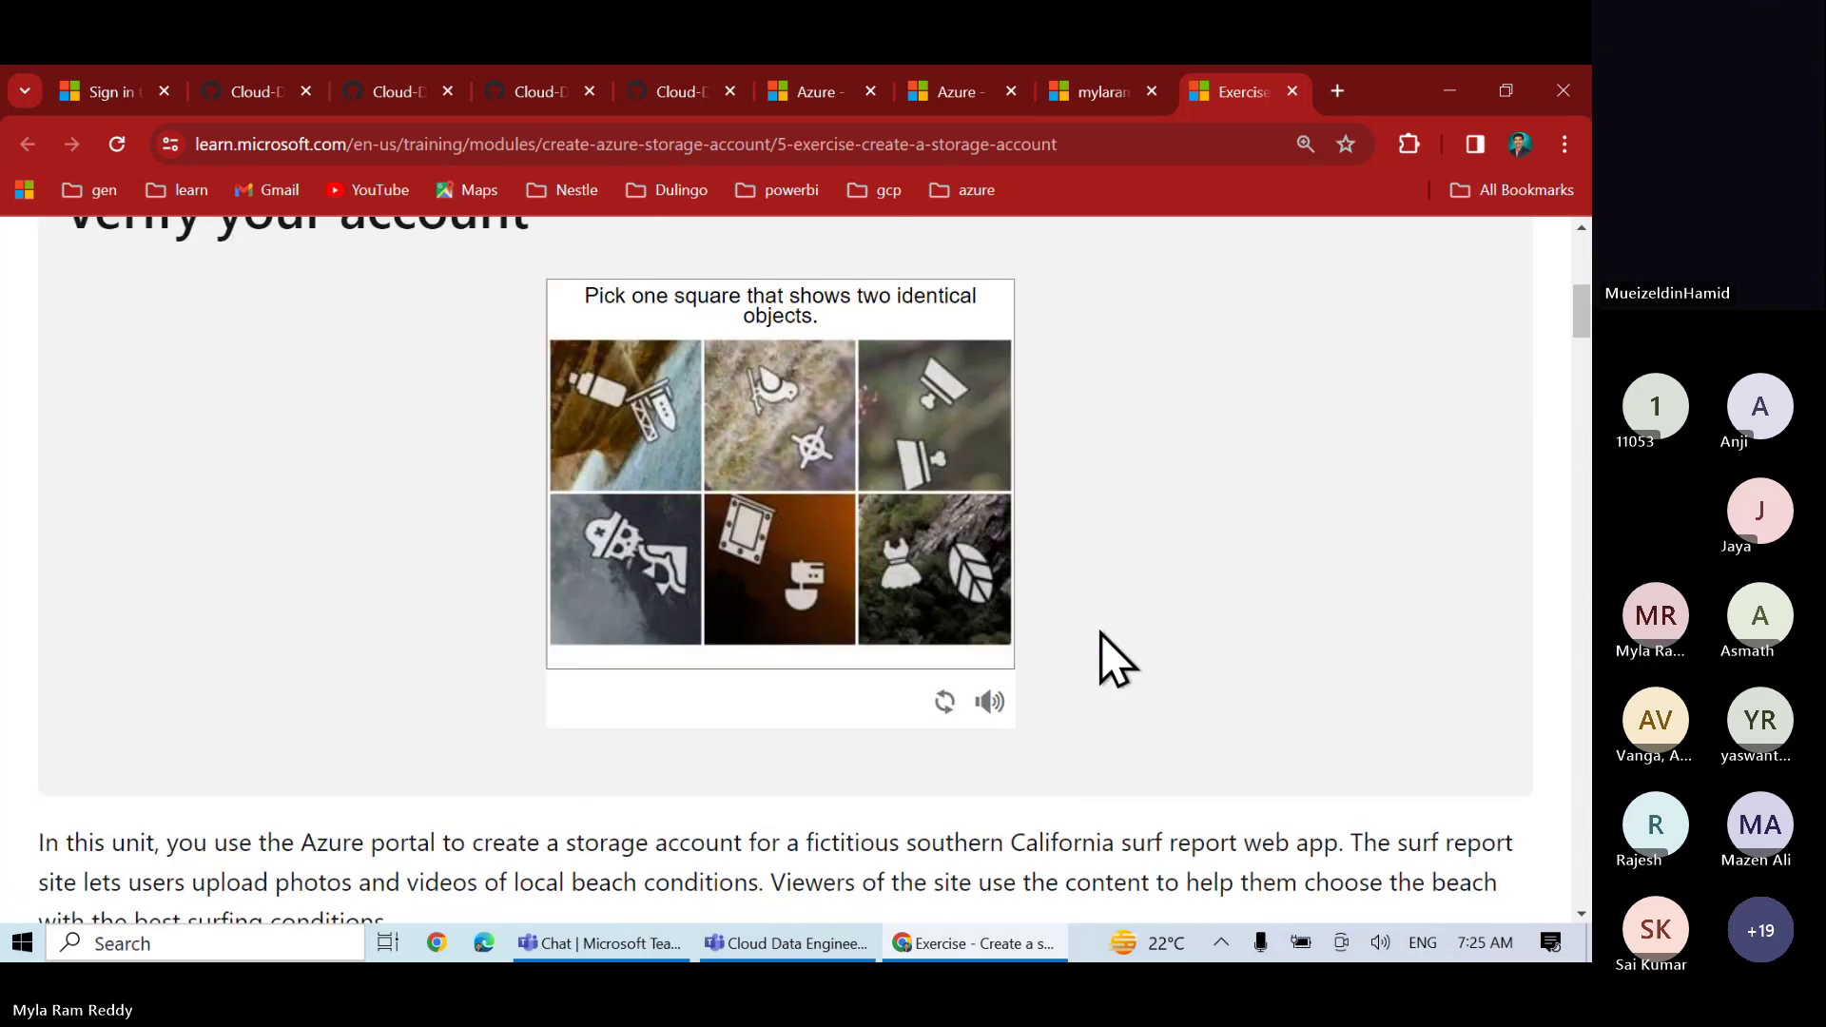
scroll(1104, 643, up, 1)
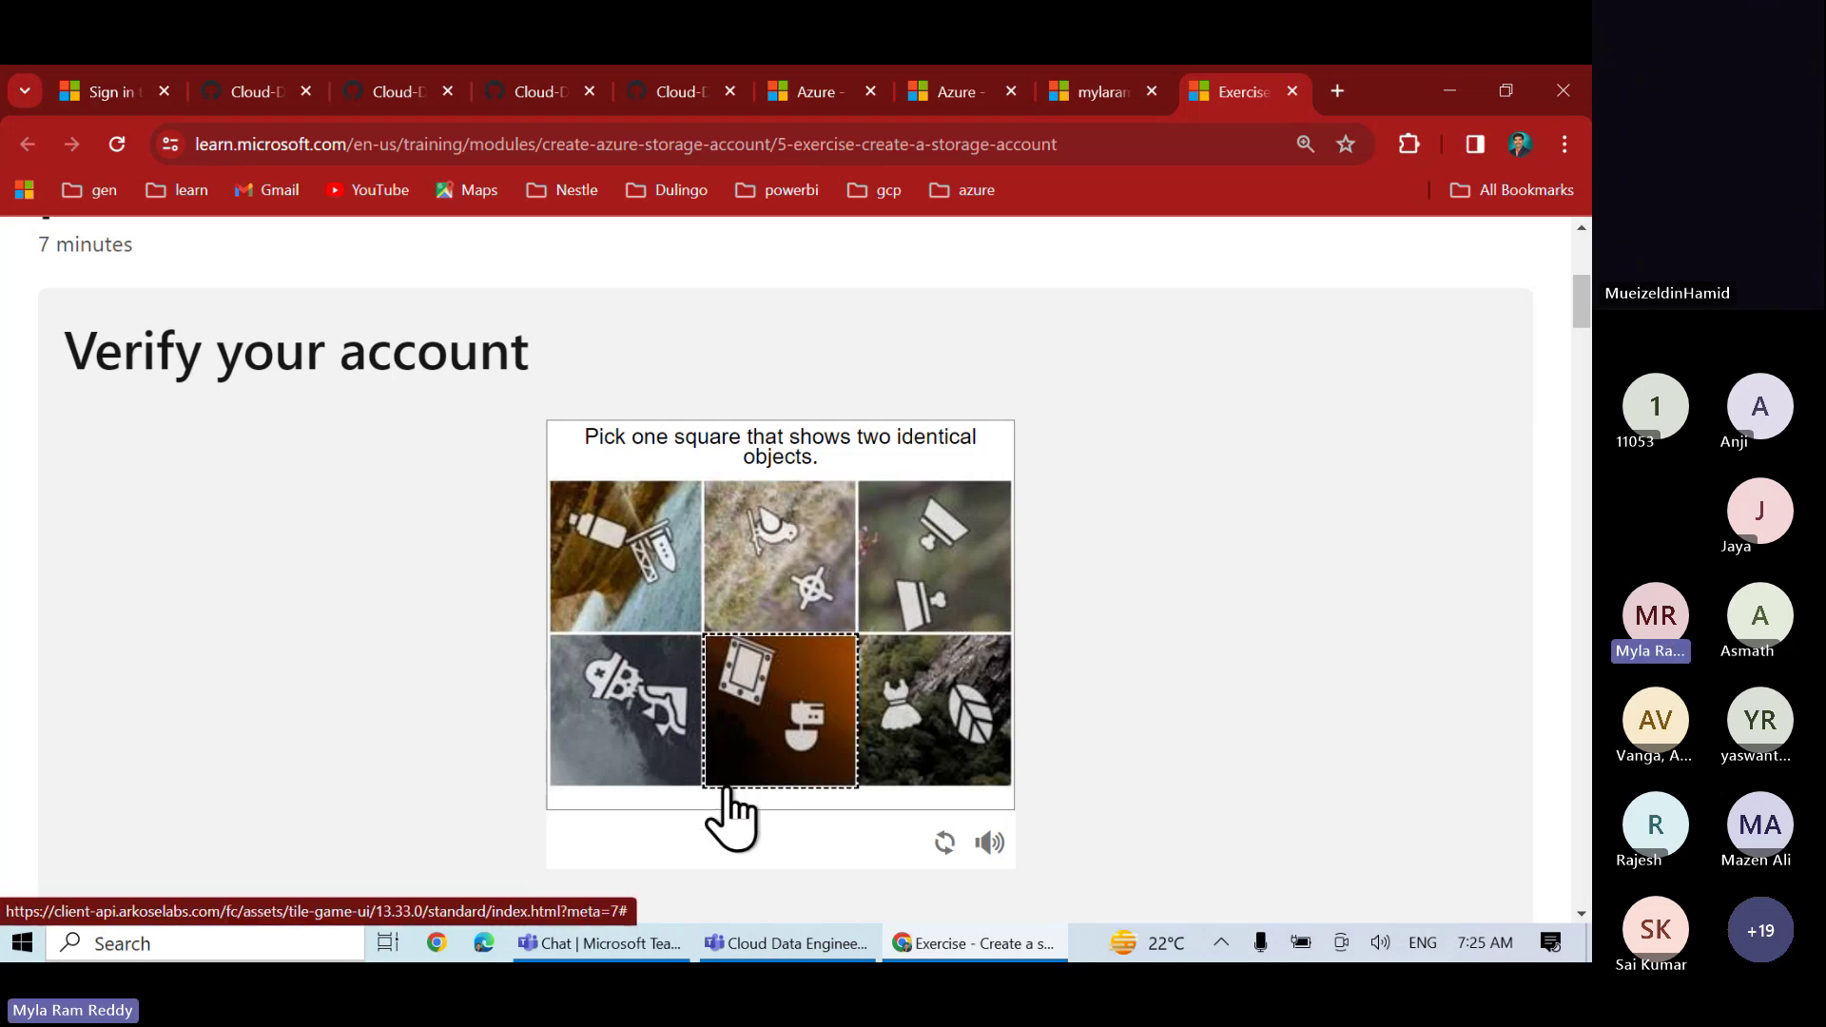
click(954, 575)
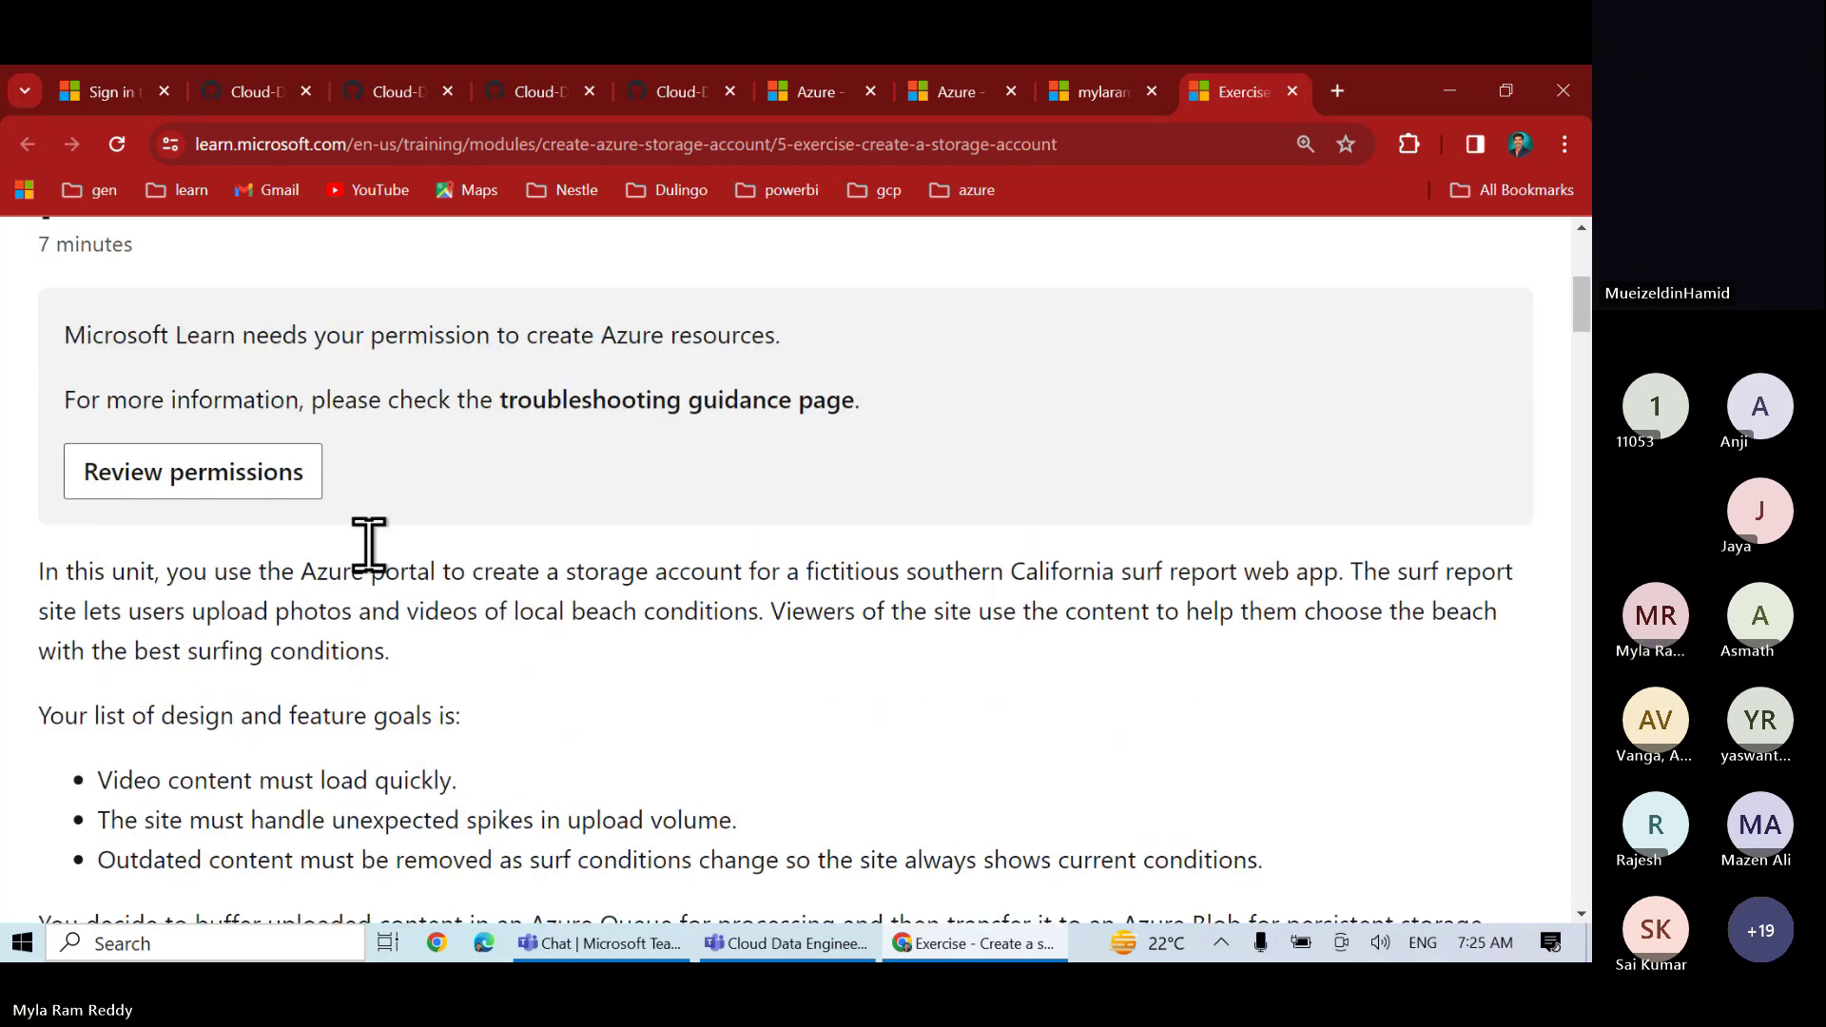
- Review and accept the sandbox permissions, activating it with 3 hr 59 min remaining
click(260, 473)
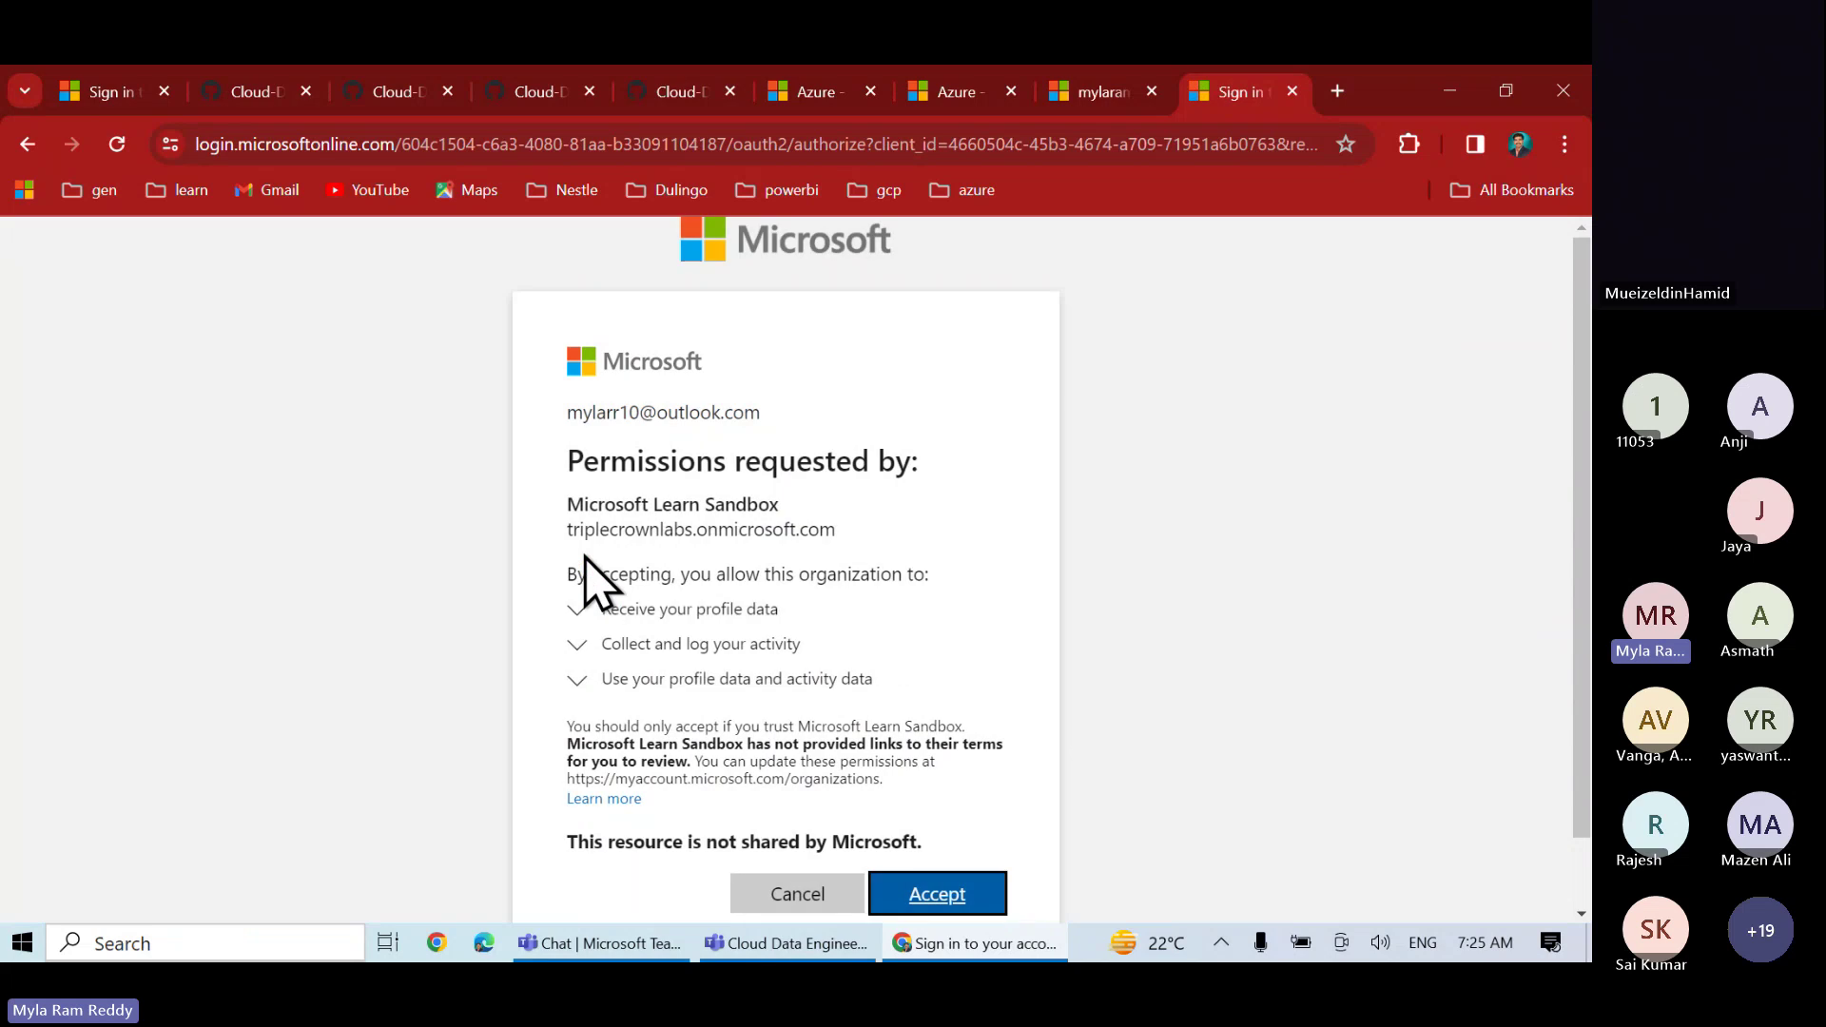
click(951, 899)
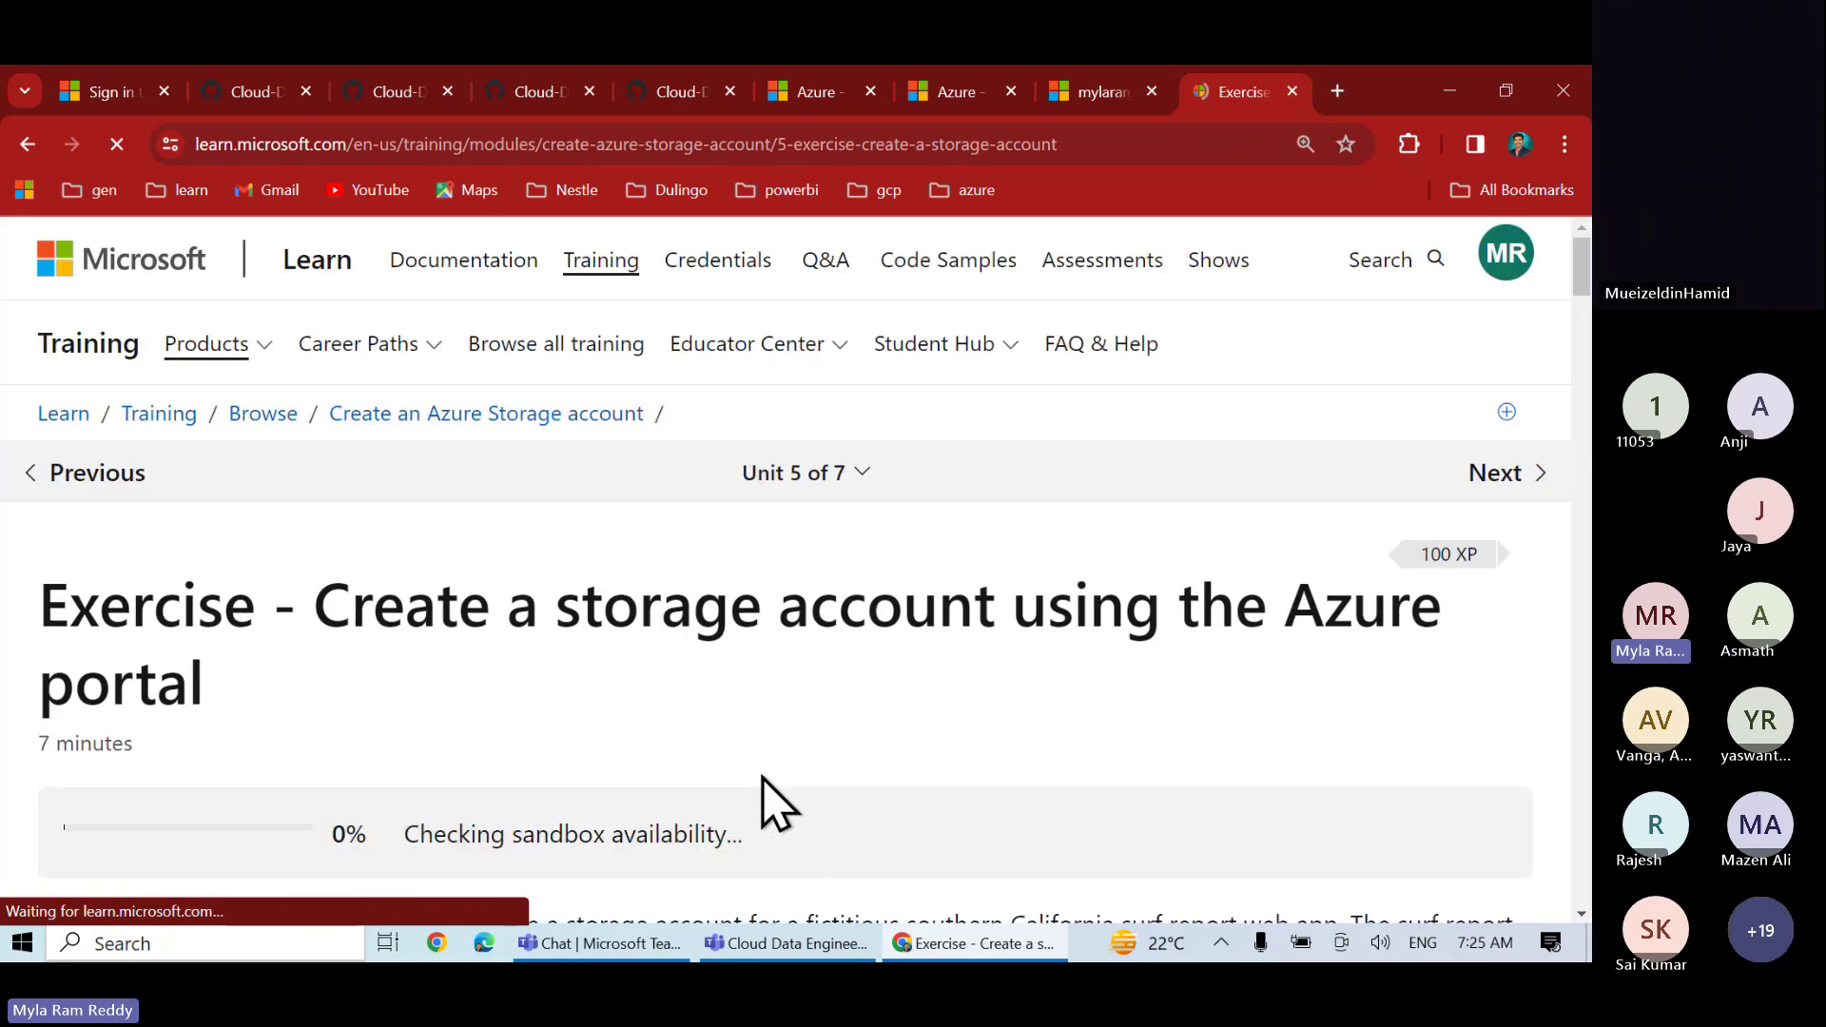
scroll(769, 803, down, 4)
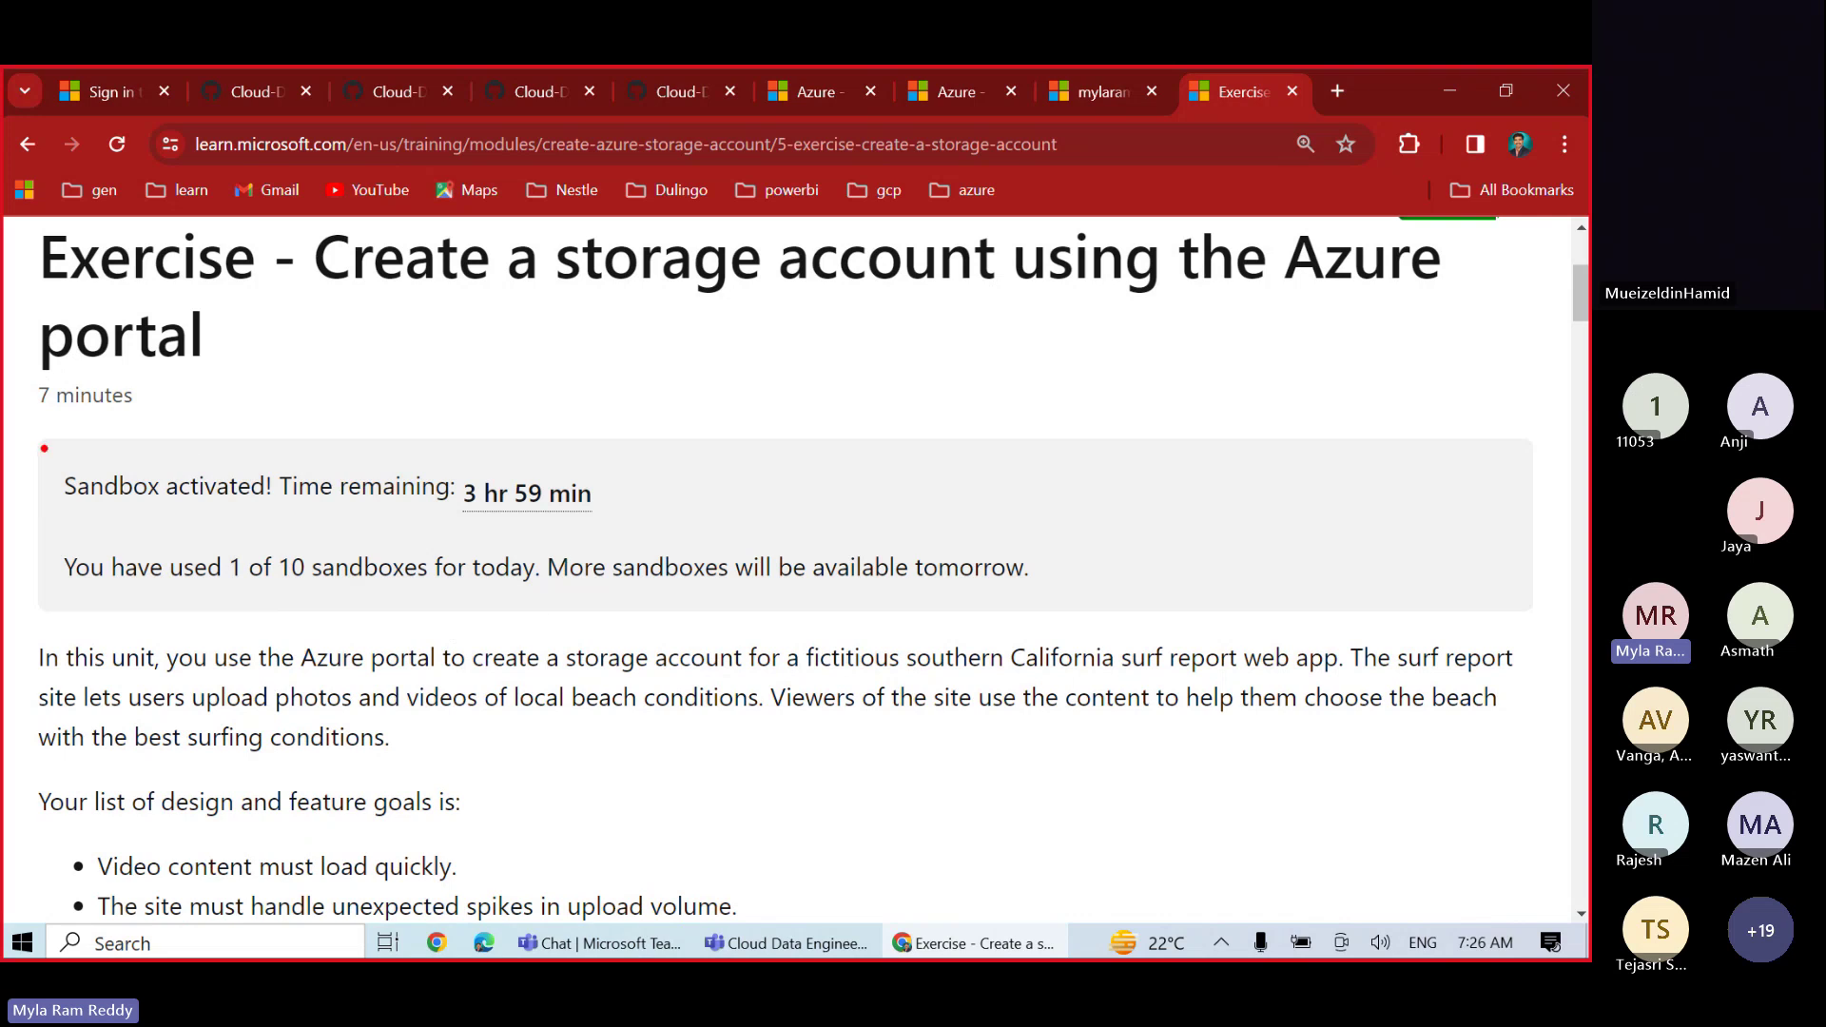
mouse_move(44, 448)
mouse_down()
mouse_move(273, 526)
mouse_move(628, 526)
mouse_up()
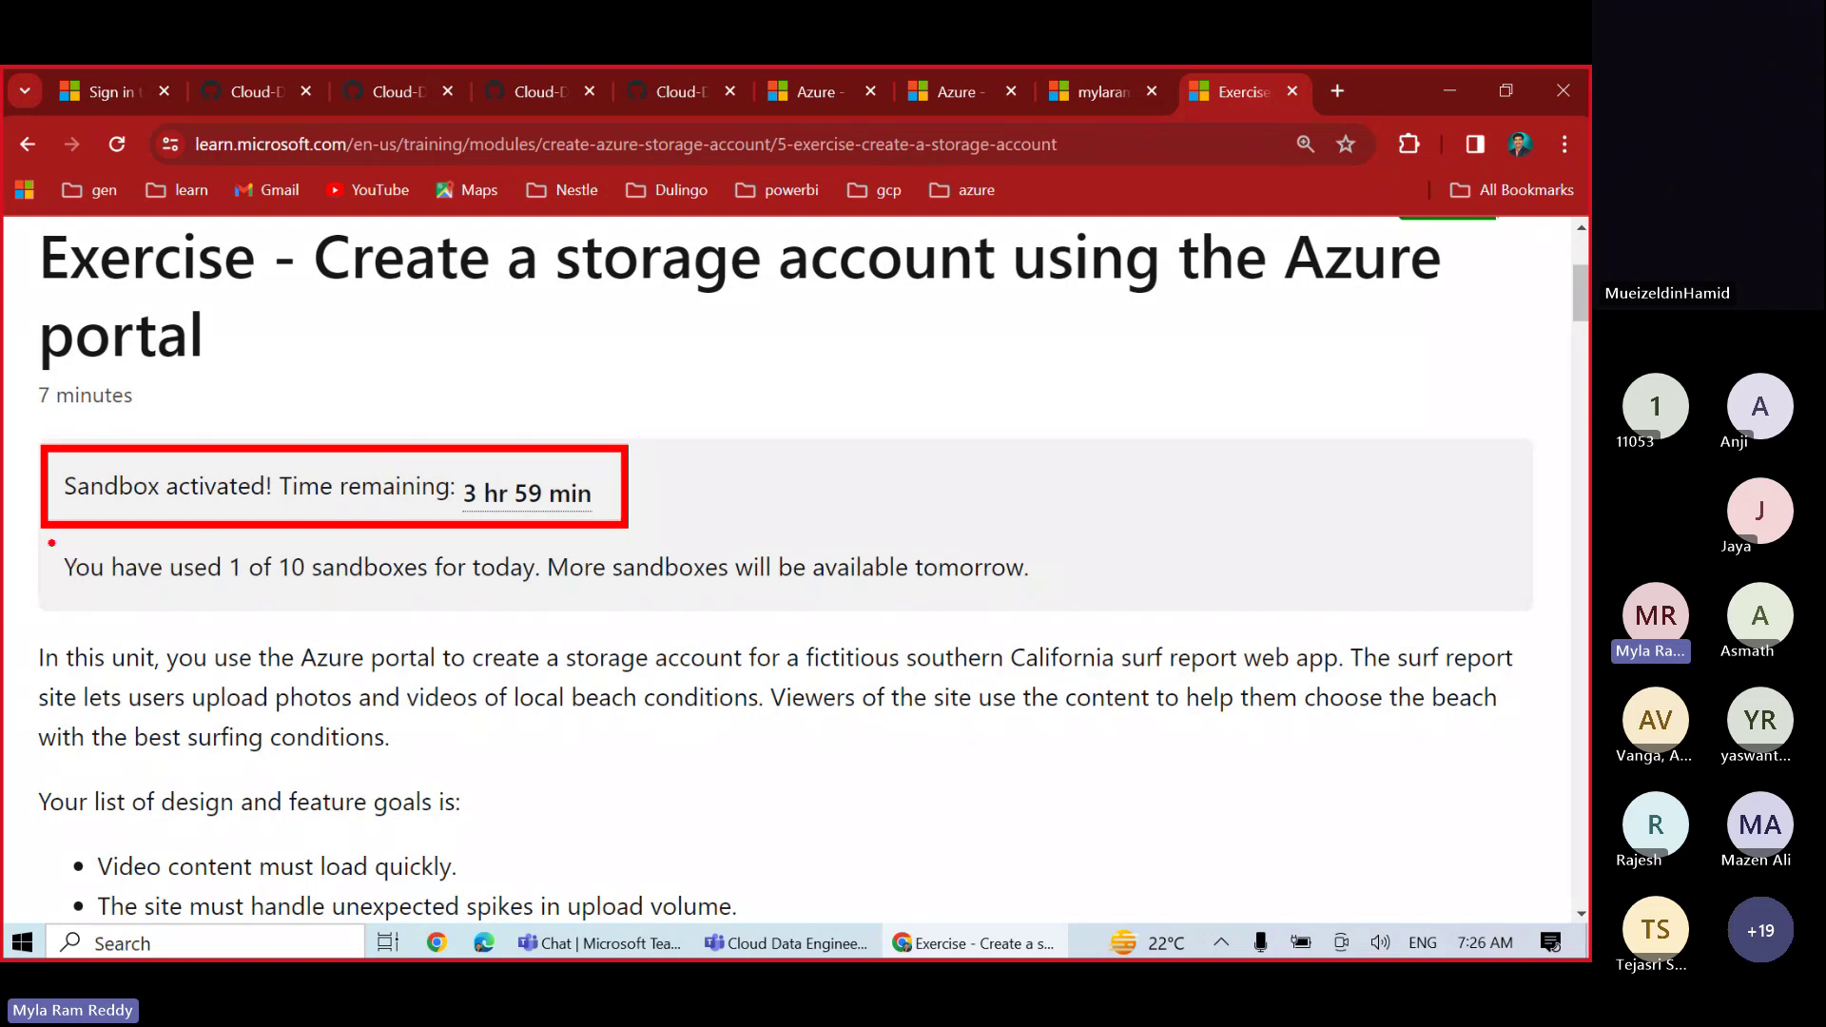
mouse_move(51, 543)
mouse_down()
mouse_move(273, 607)
mouse_move(797, 590)
mouse_move(1079, 605)
mouse_up()
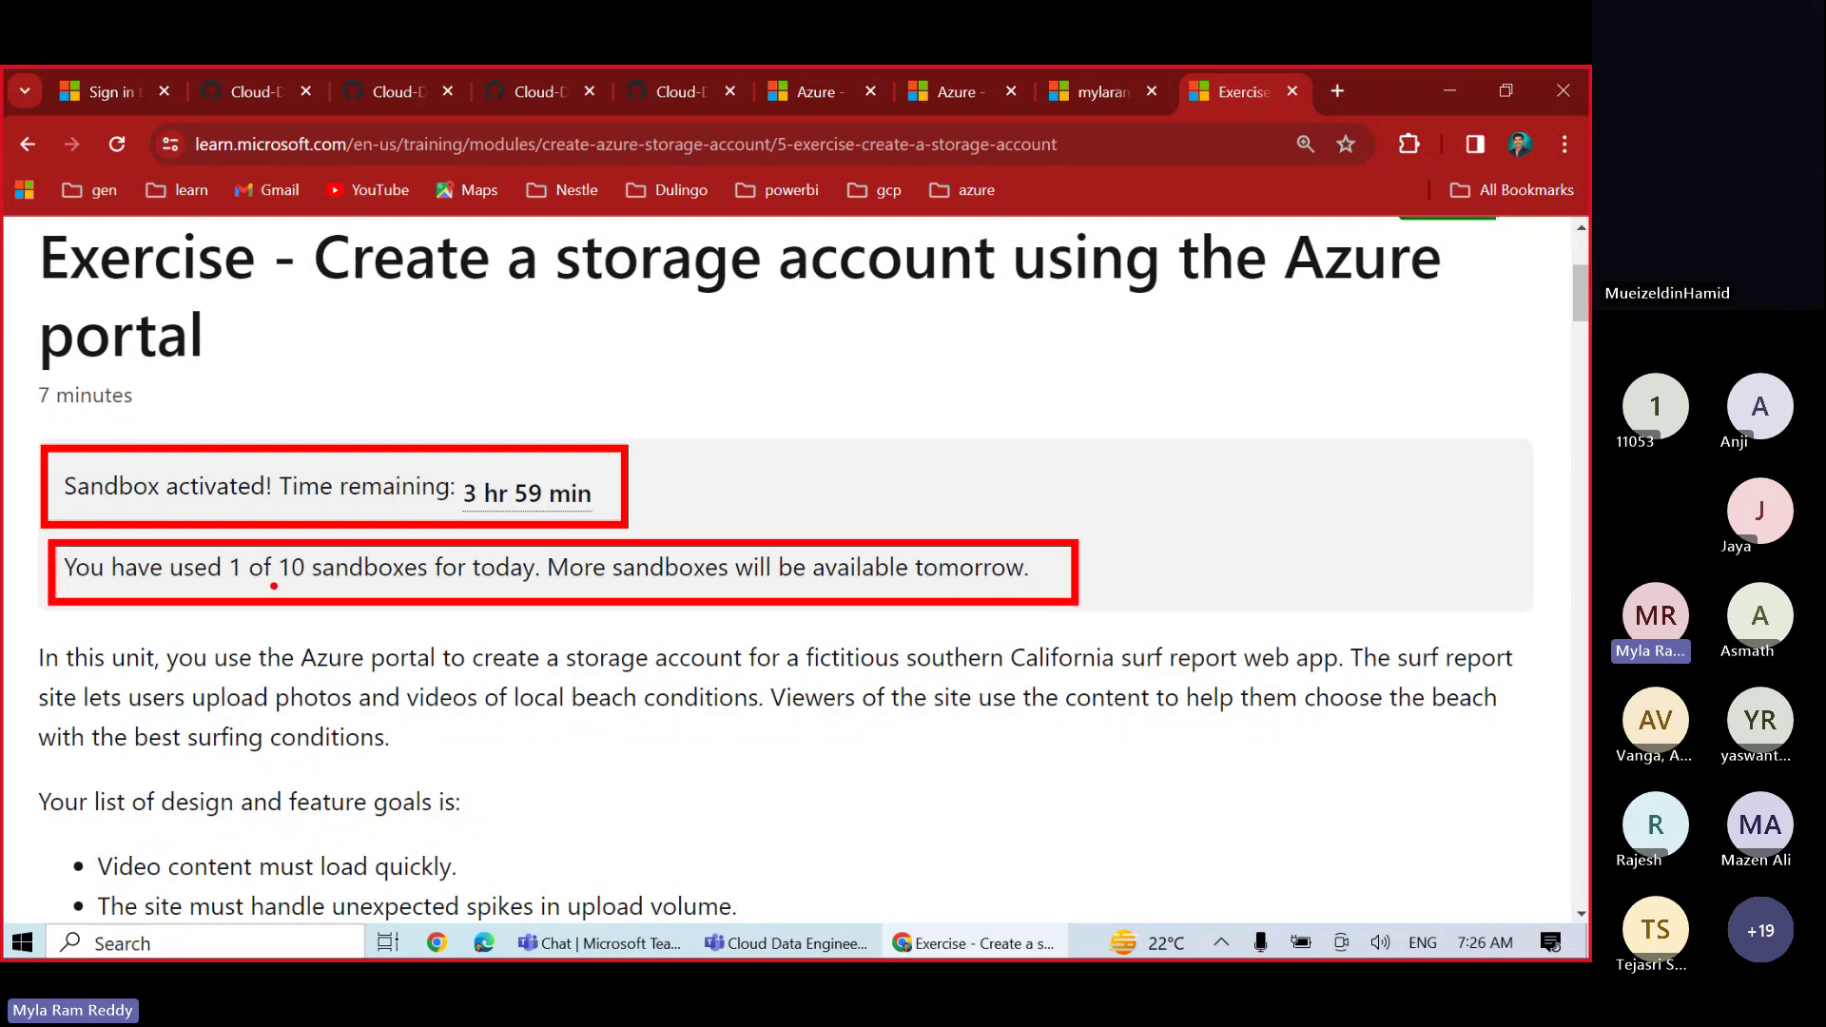
mouse_move(274, 587)
mouse_down()
mouse_move(300, 588)
mouse_move(240, 590)
mouse_move(302, 590)
mouse_up()
key(Escape)
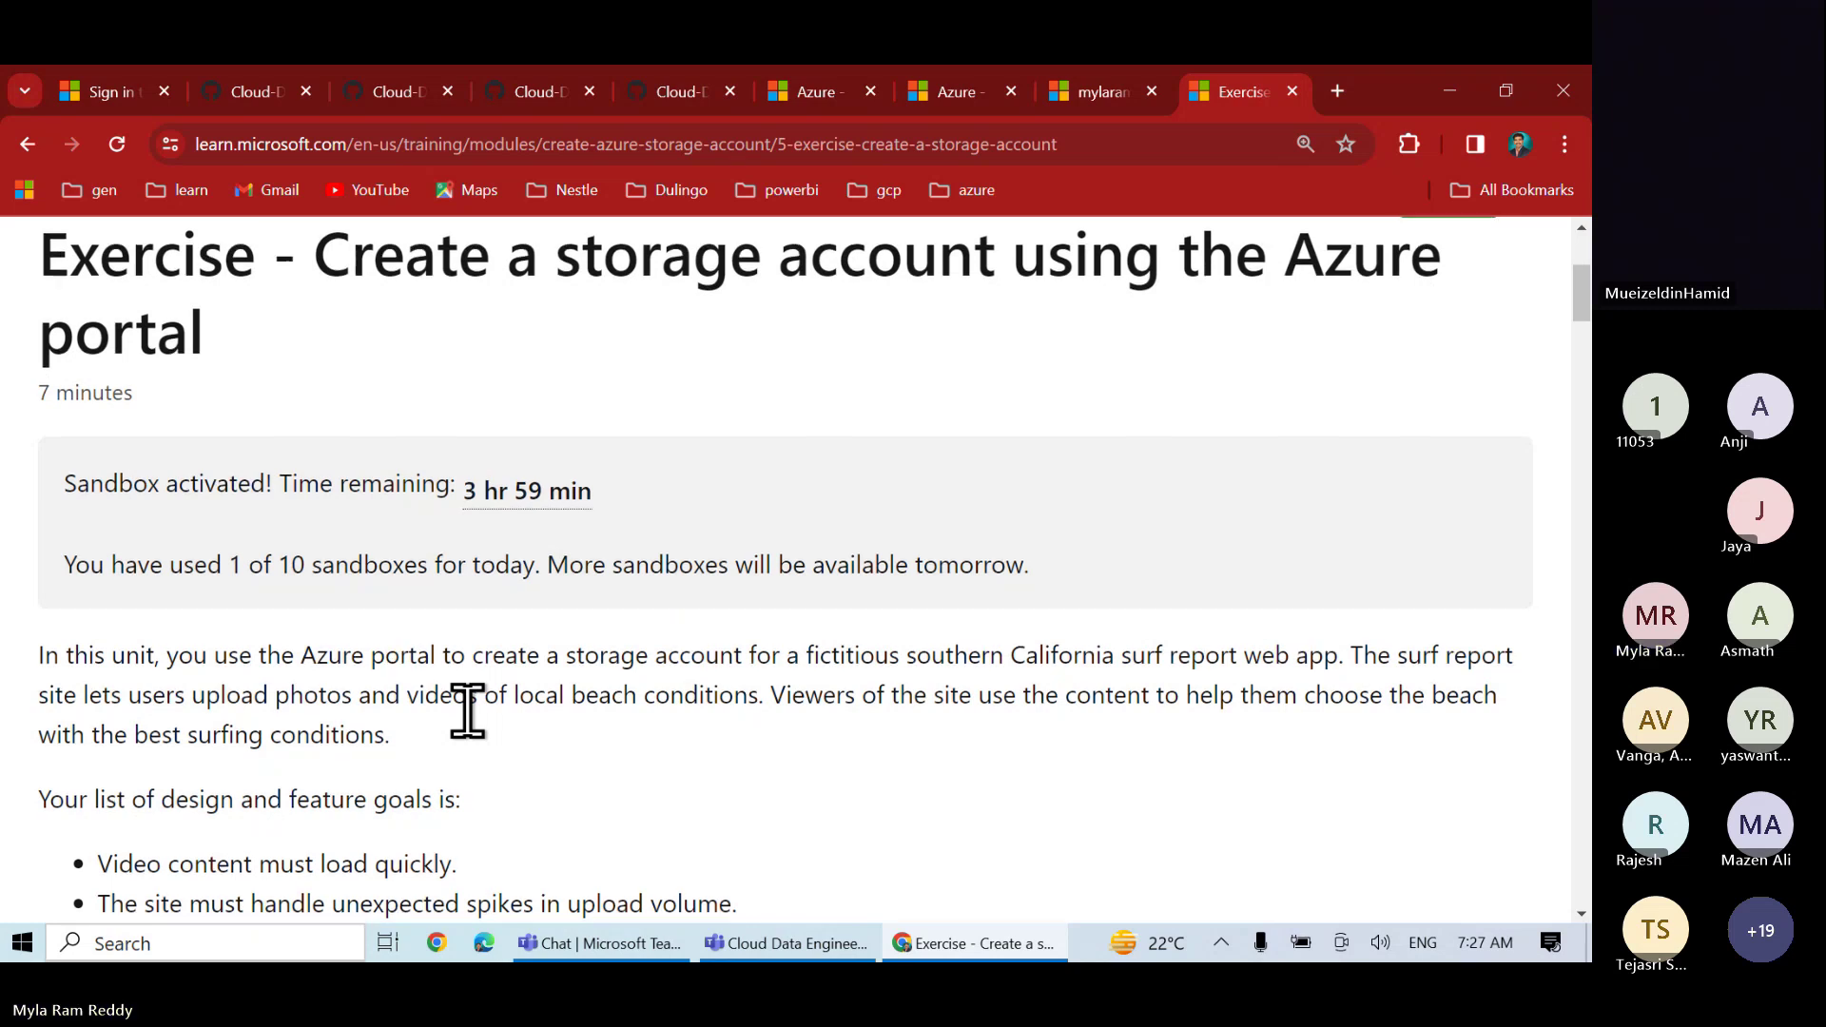
scroll(468, 711, down, 7)
scroll(468, 711, down, 9)
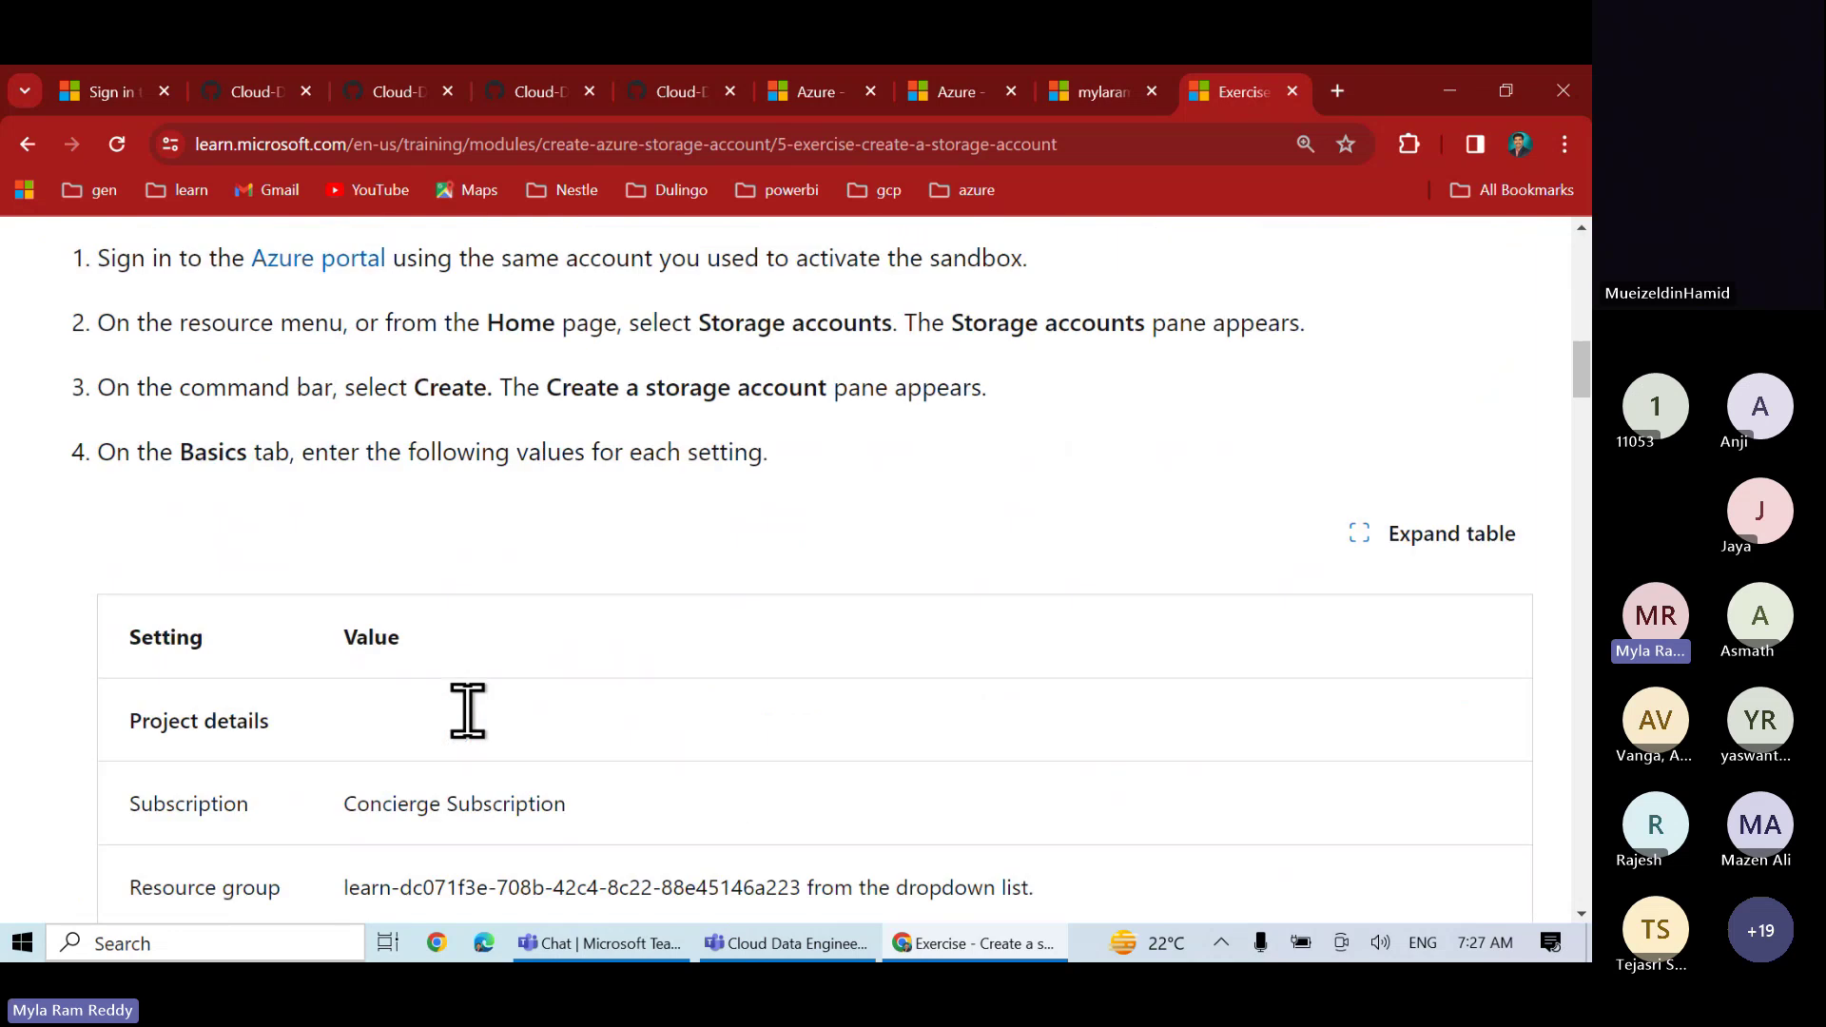
scroll(471, 722, down, 12)
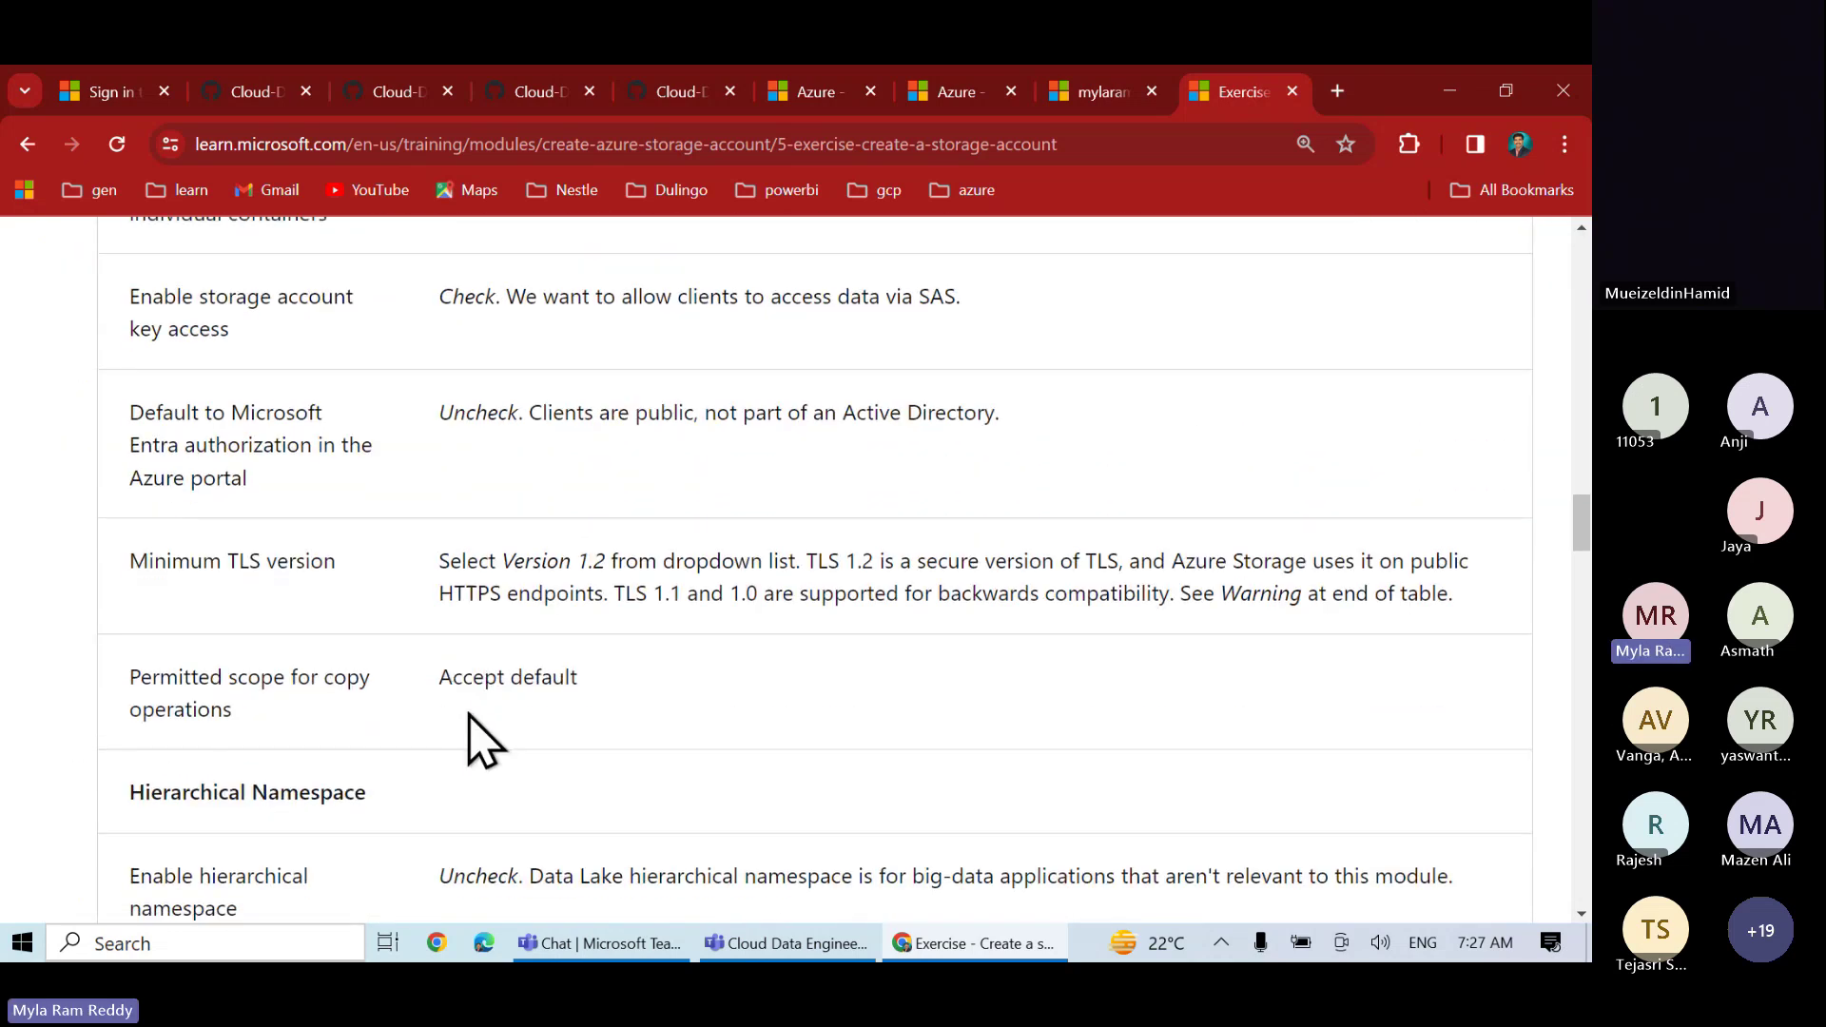
scroll(476, 728, down, 15)
scroll(485, 742, down, 12)
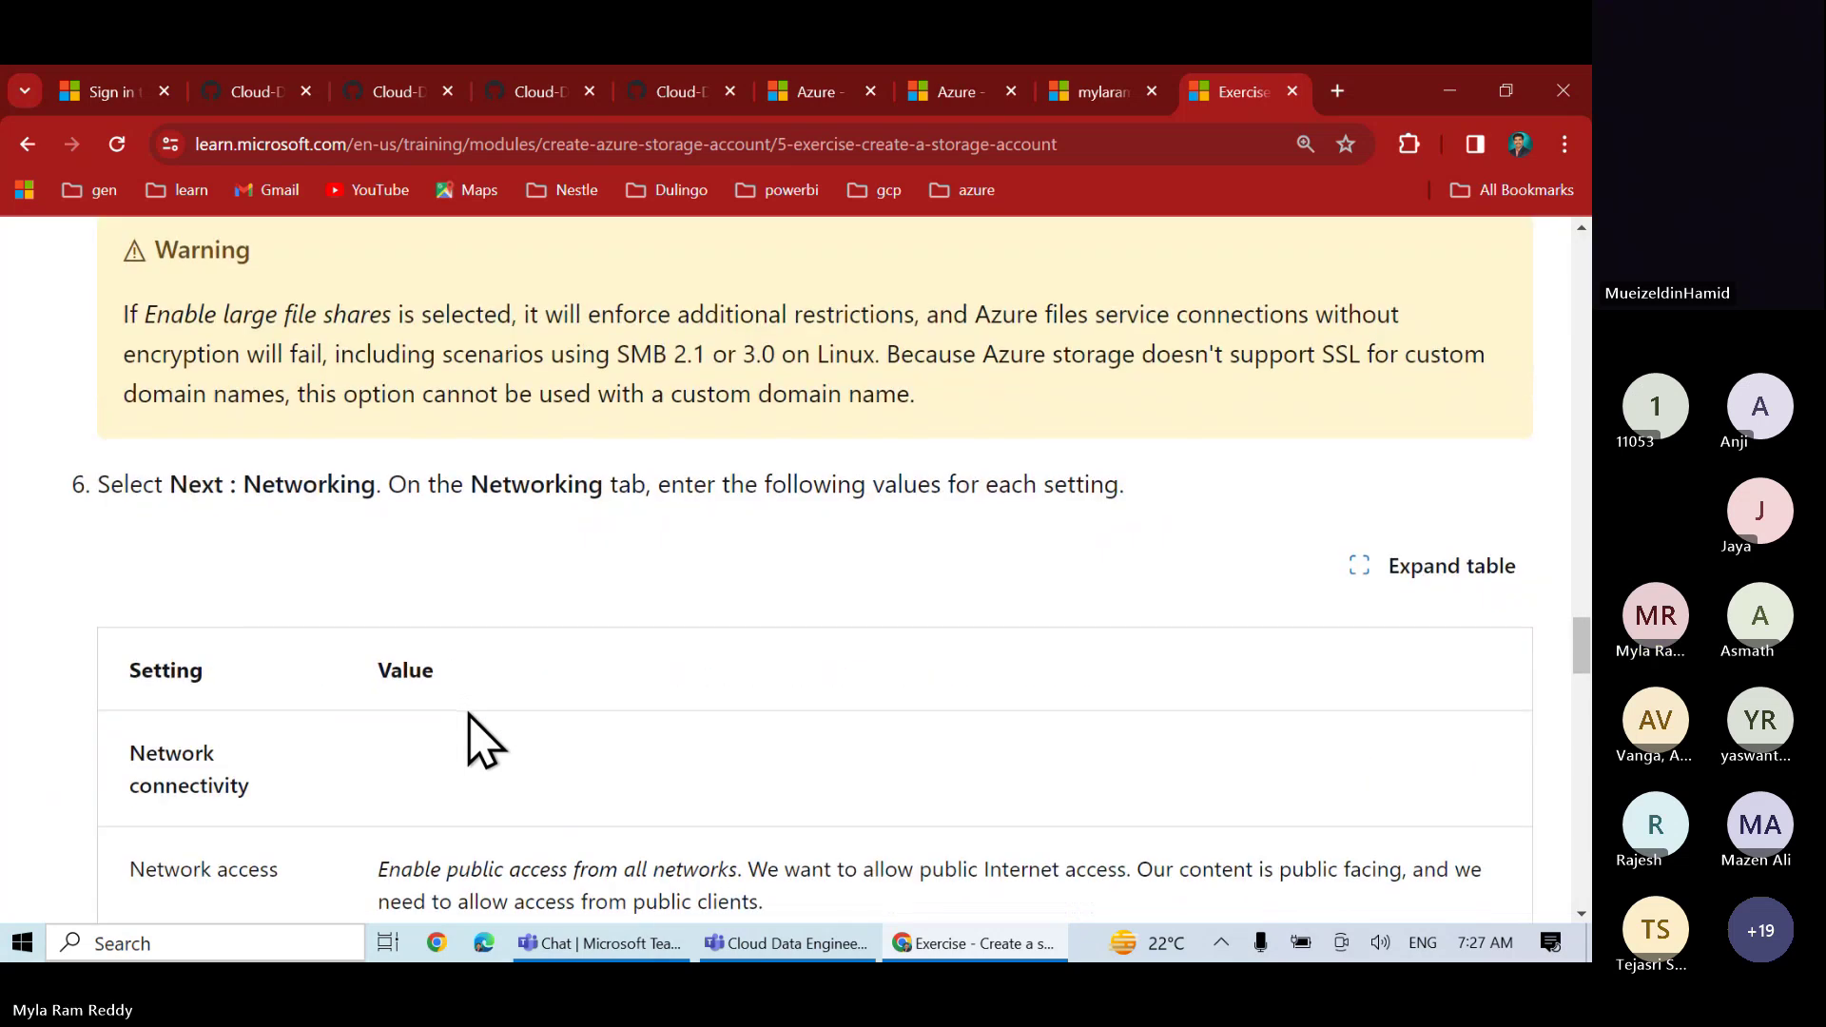
scroll(482, 734, down, 10)
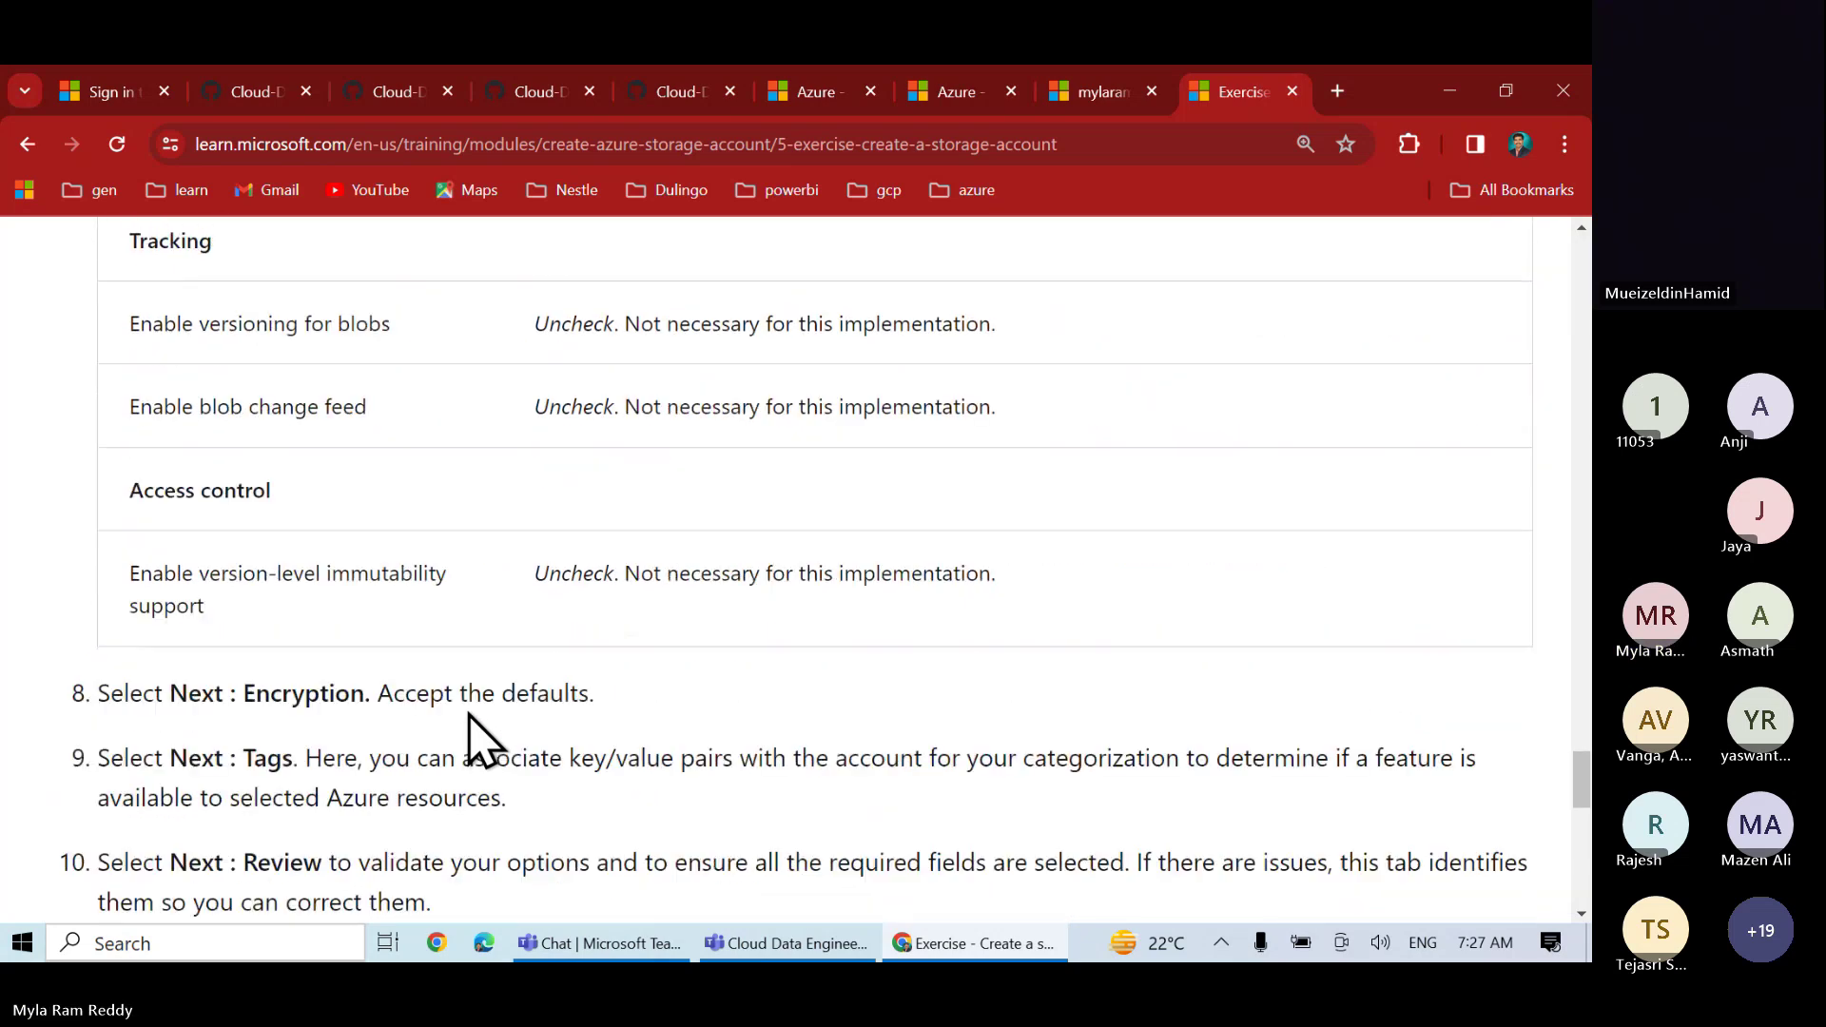
scroll(485, 742, up, 11)
scroll(468, 713, up, 15)
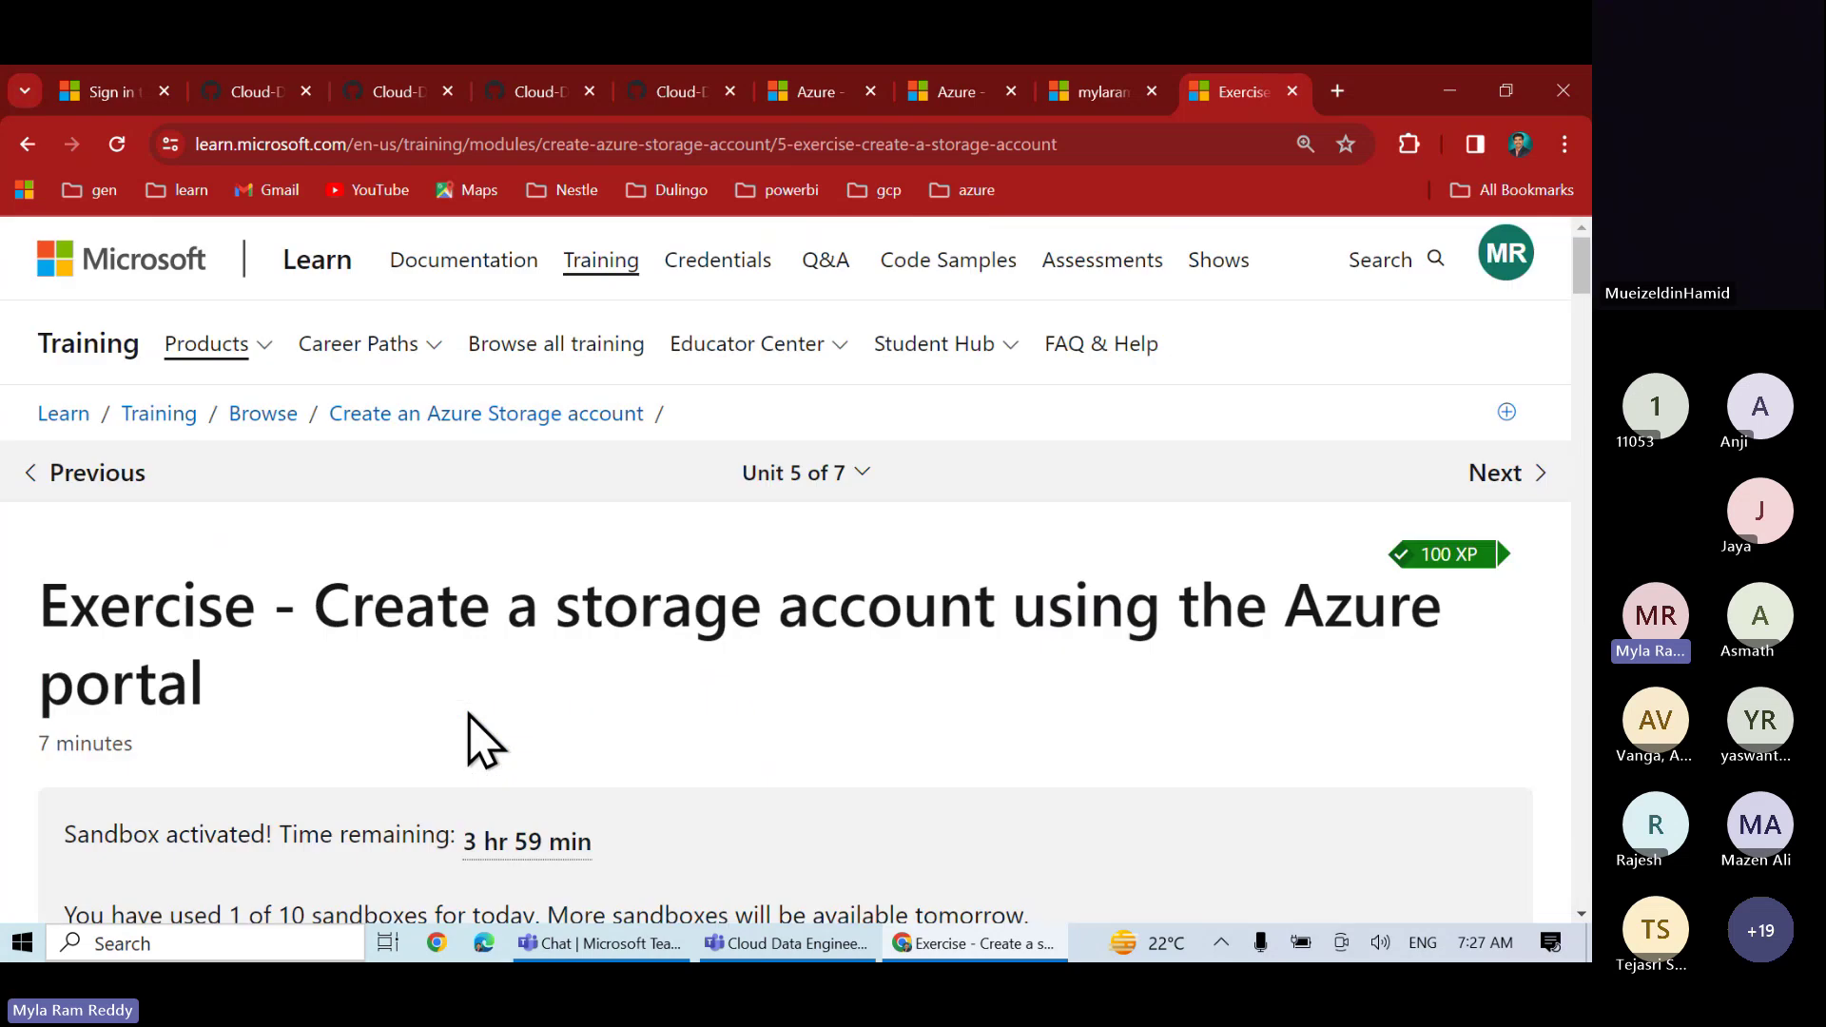
scroll(468, 713, down, 4)
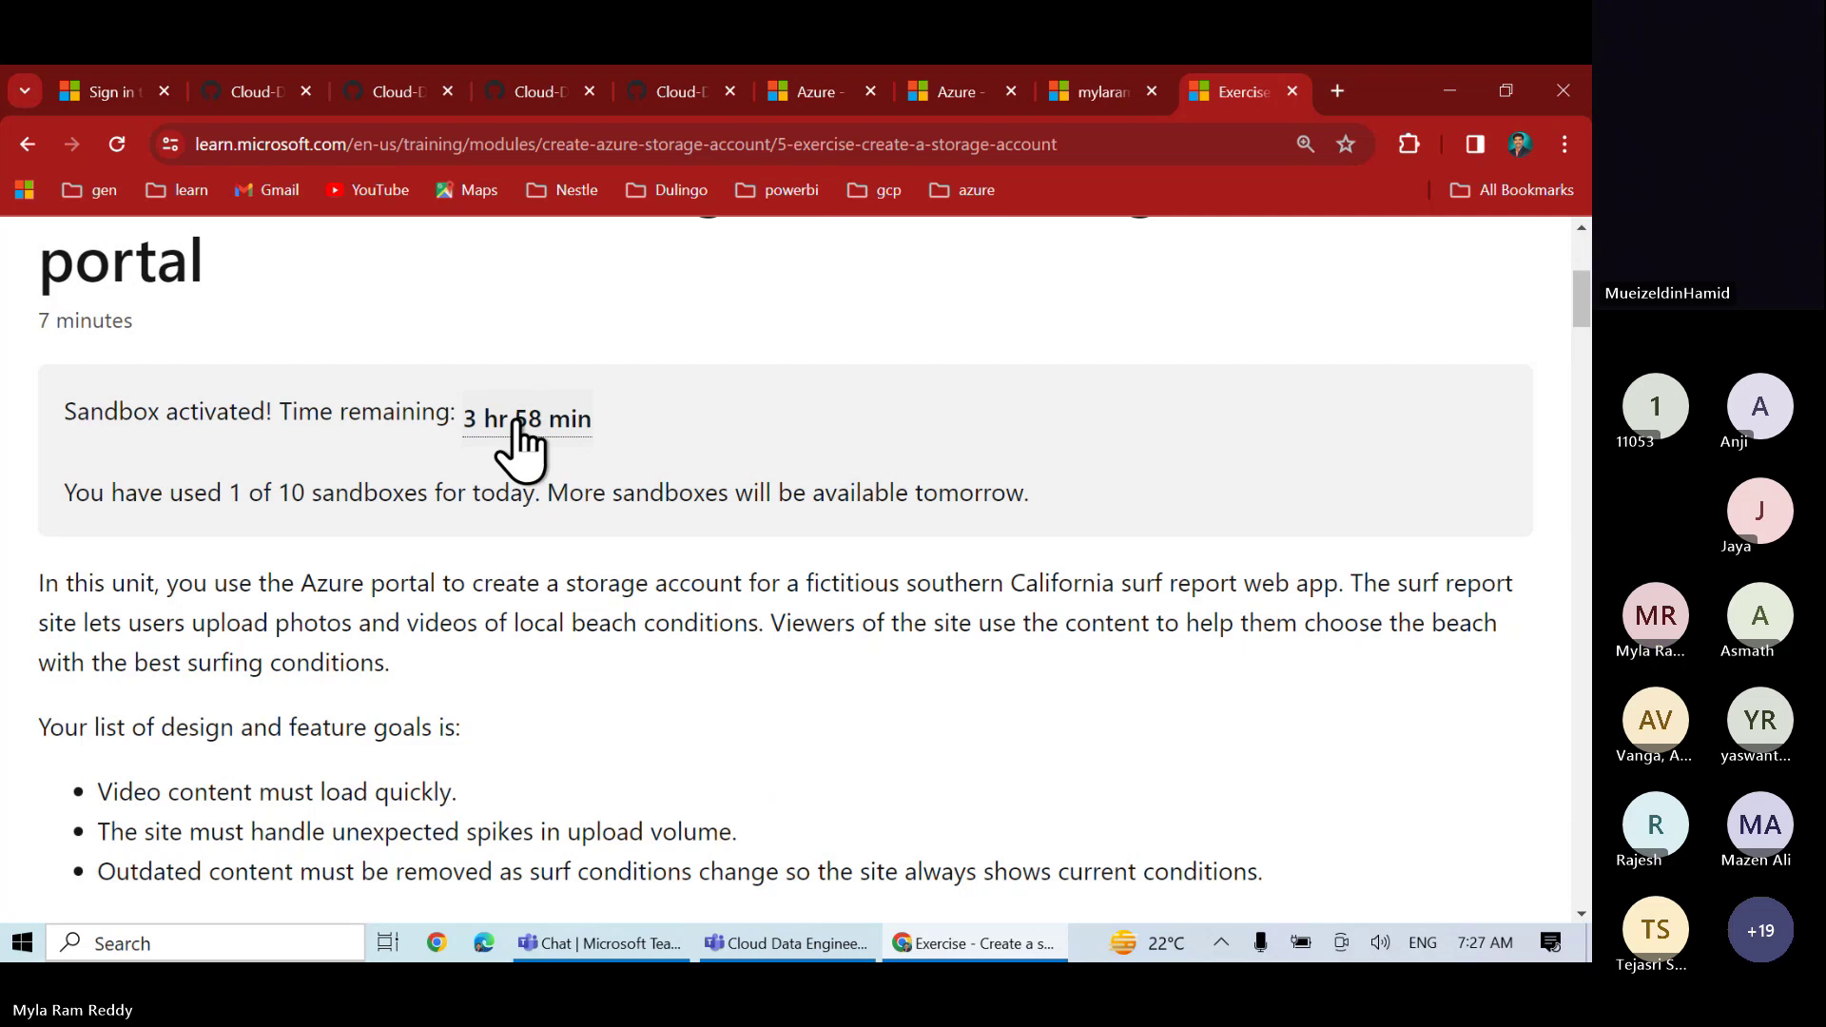
scroll(574, 631, down, 1)
scroll(574, 632, down, 4)
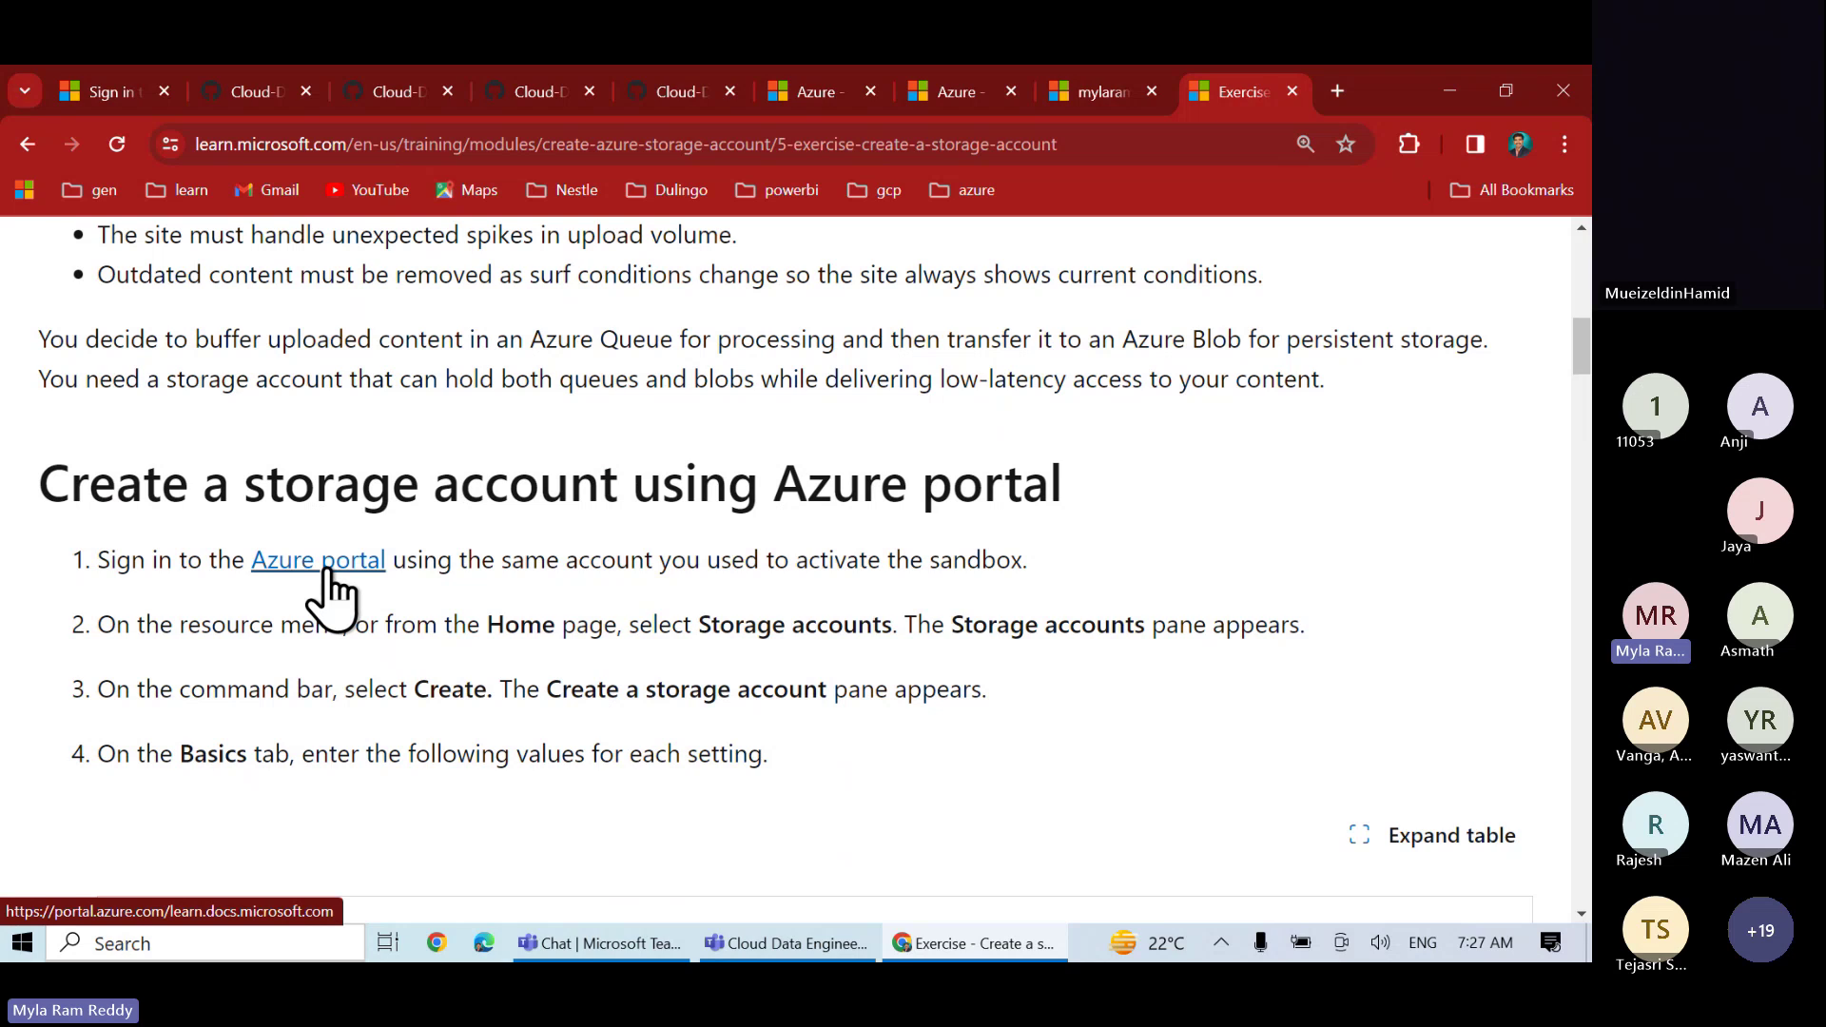
- Open the Azure portal from exercise step 1 and sign in with the existing account
click(326, 569)
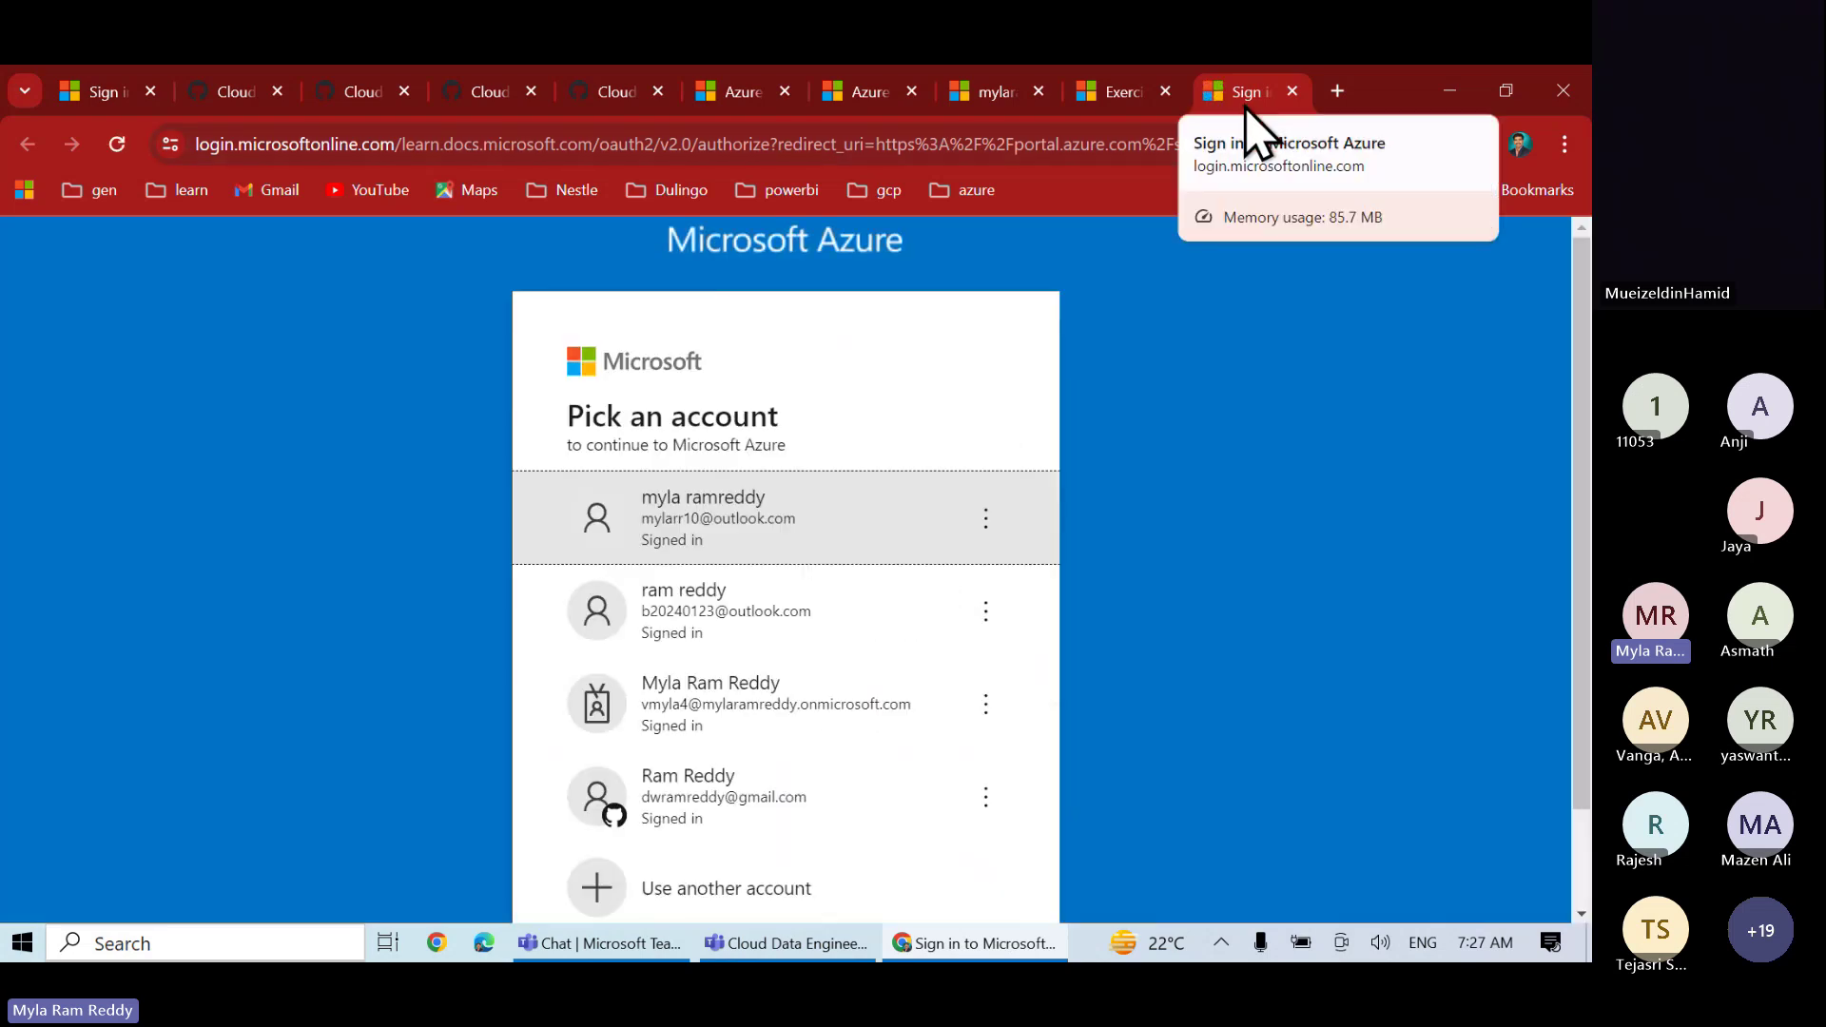
click(779, 522)
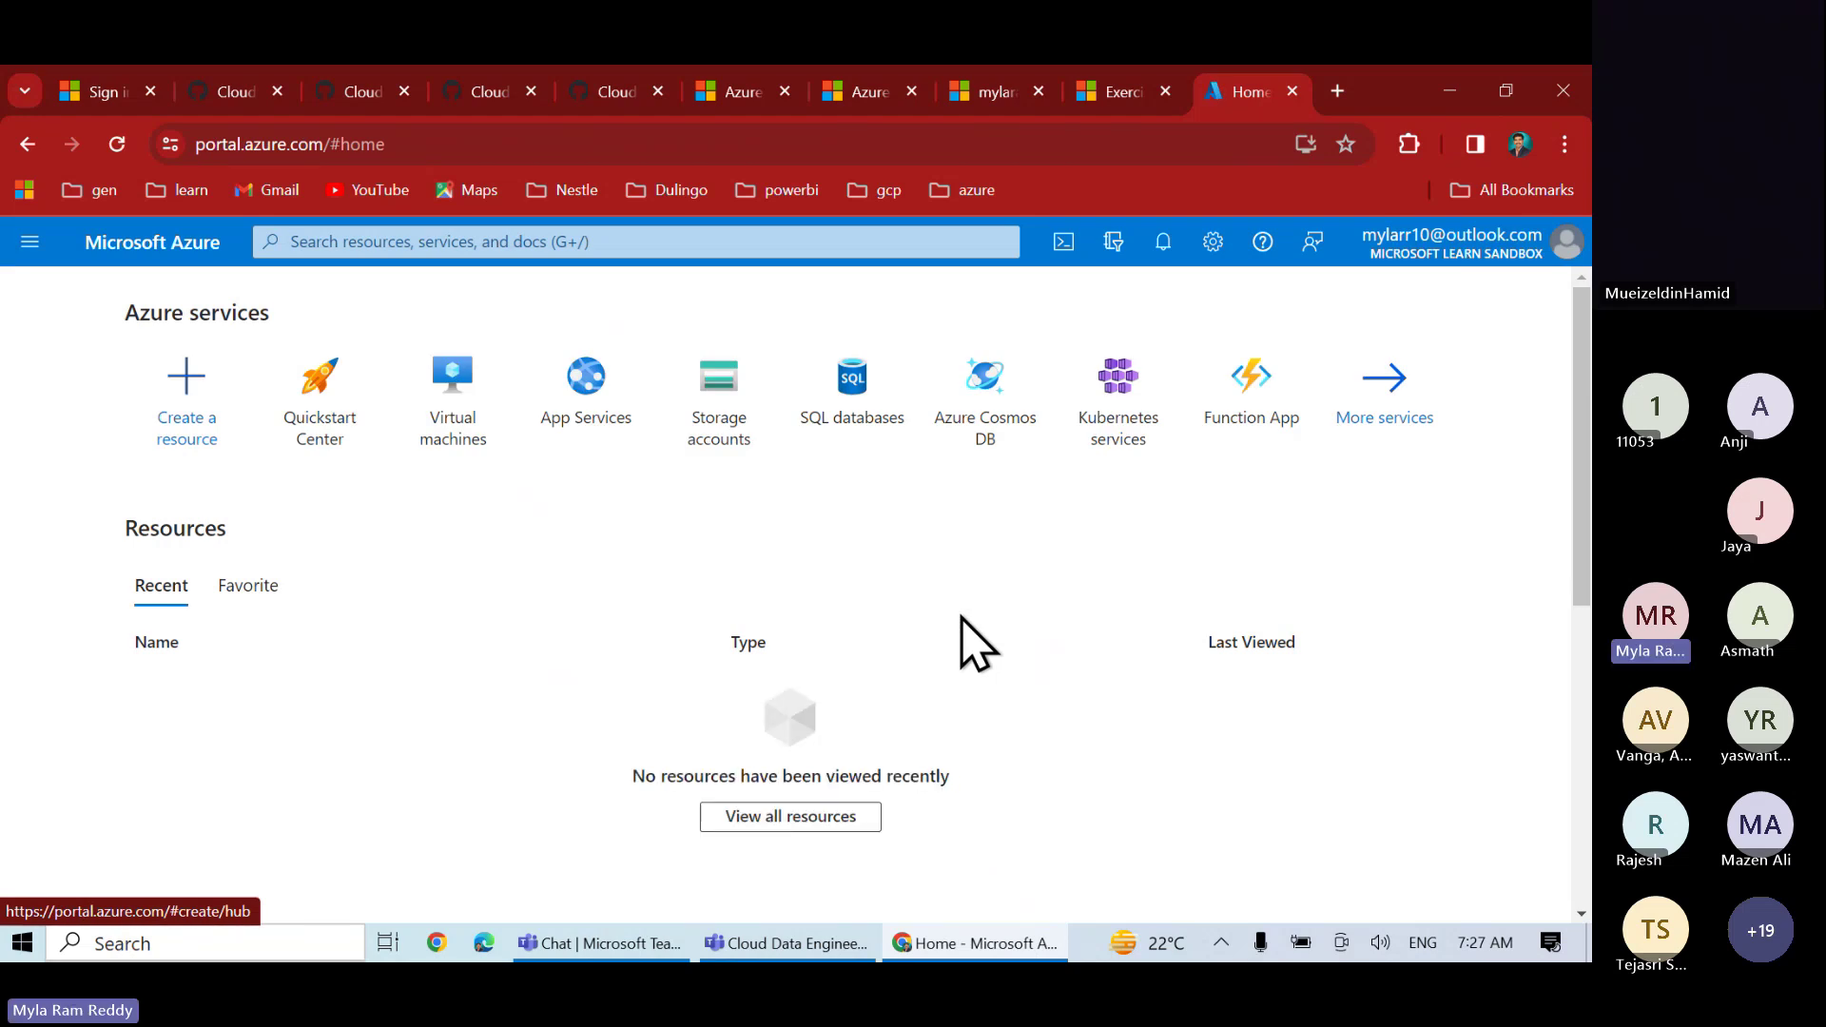
click(391, 246)
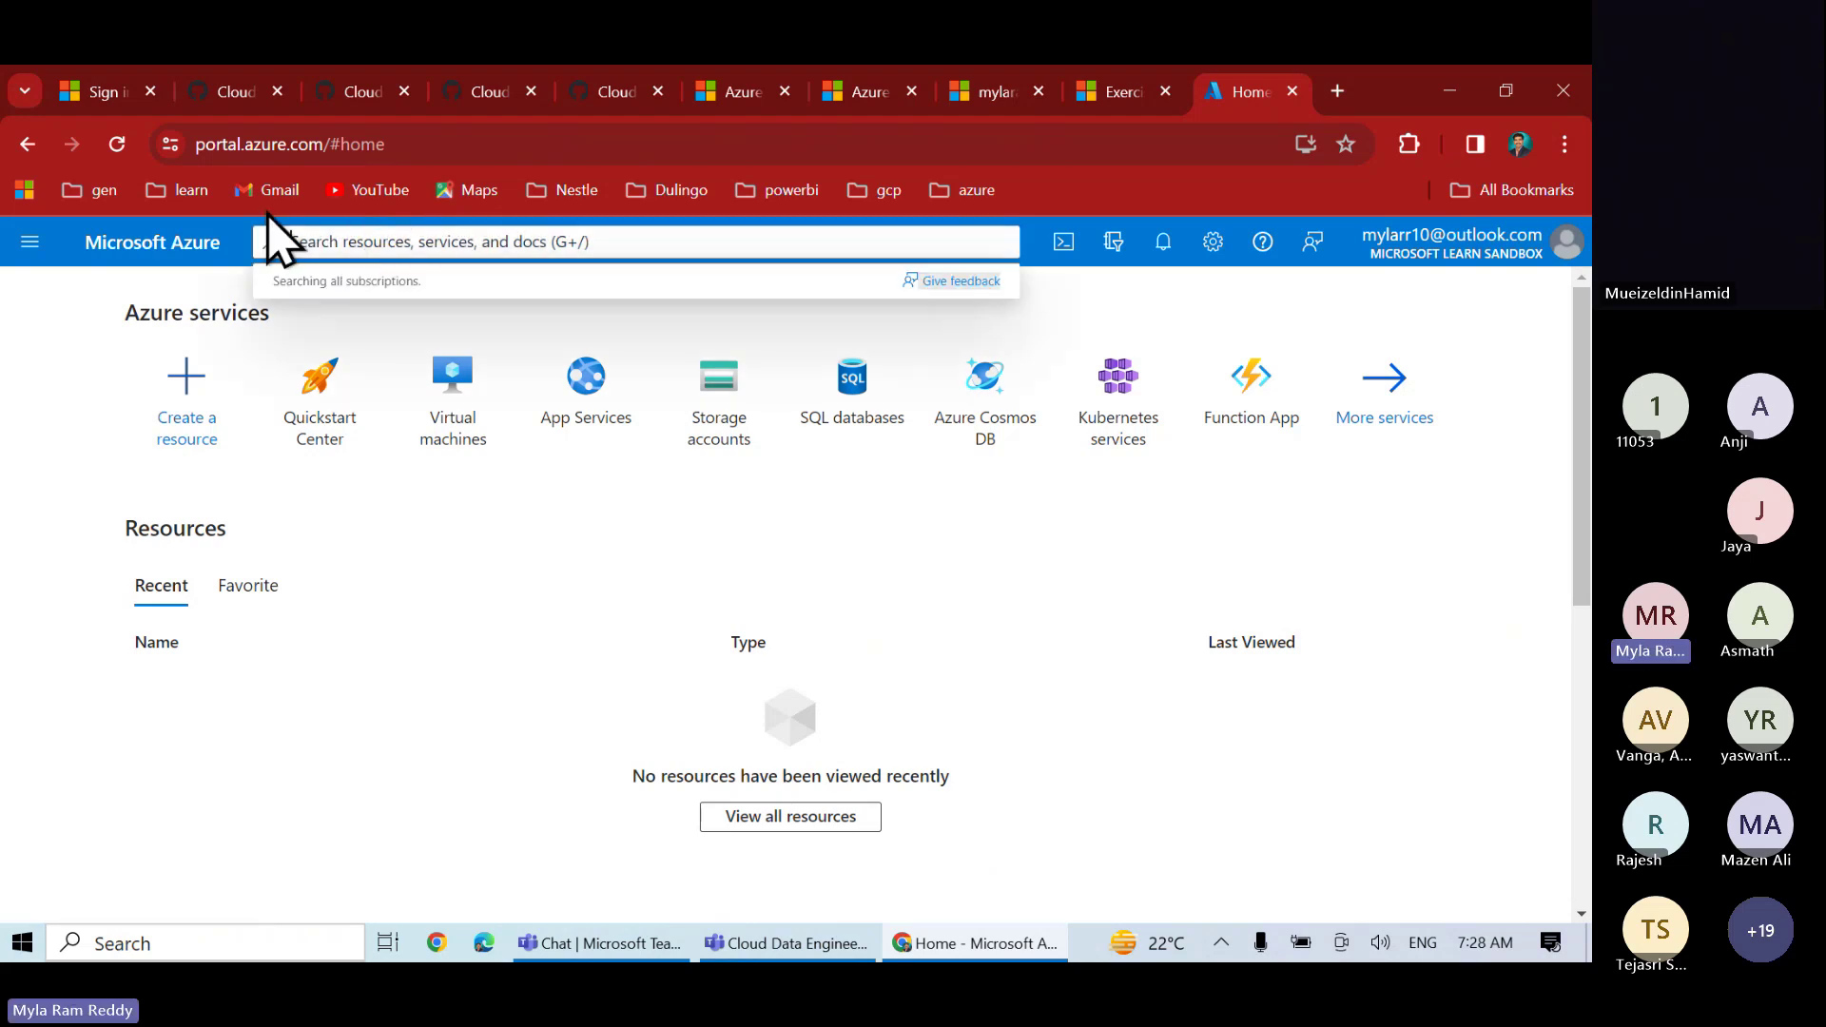
click(20, 318)
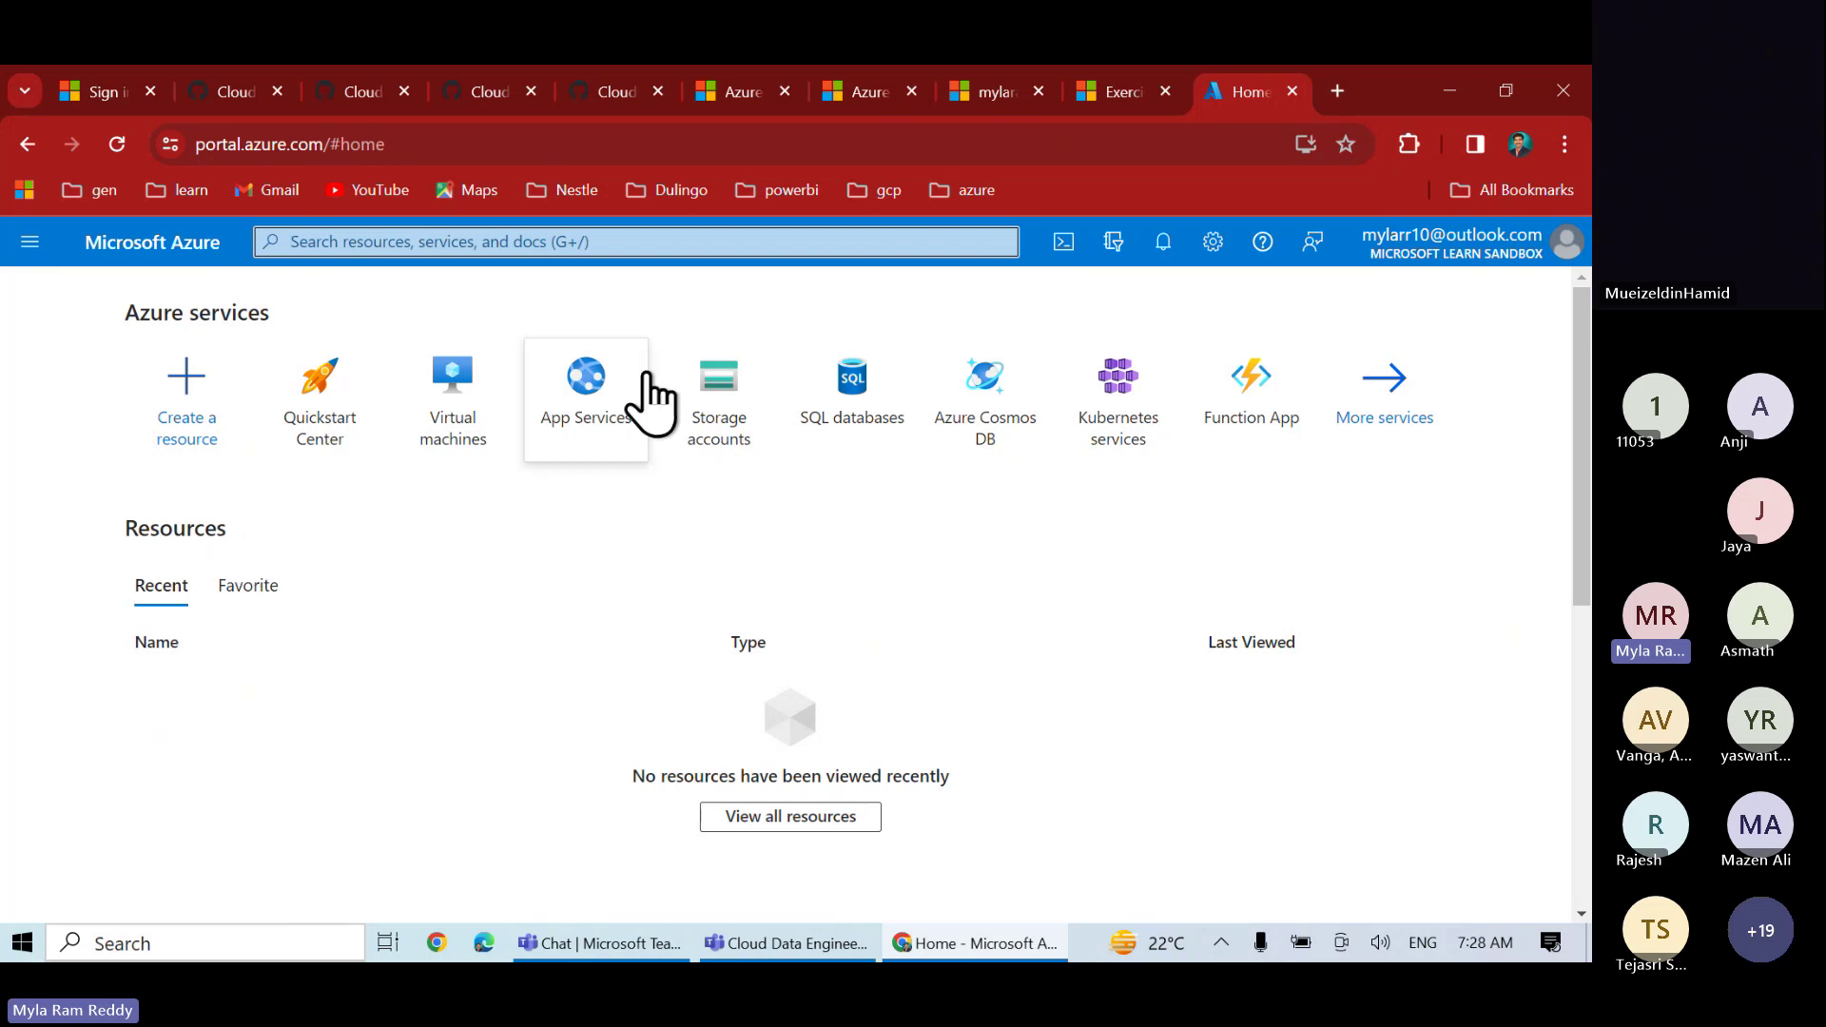
mouse_move(571, 481)
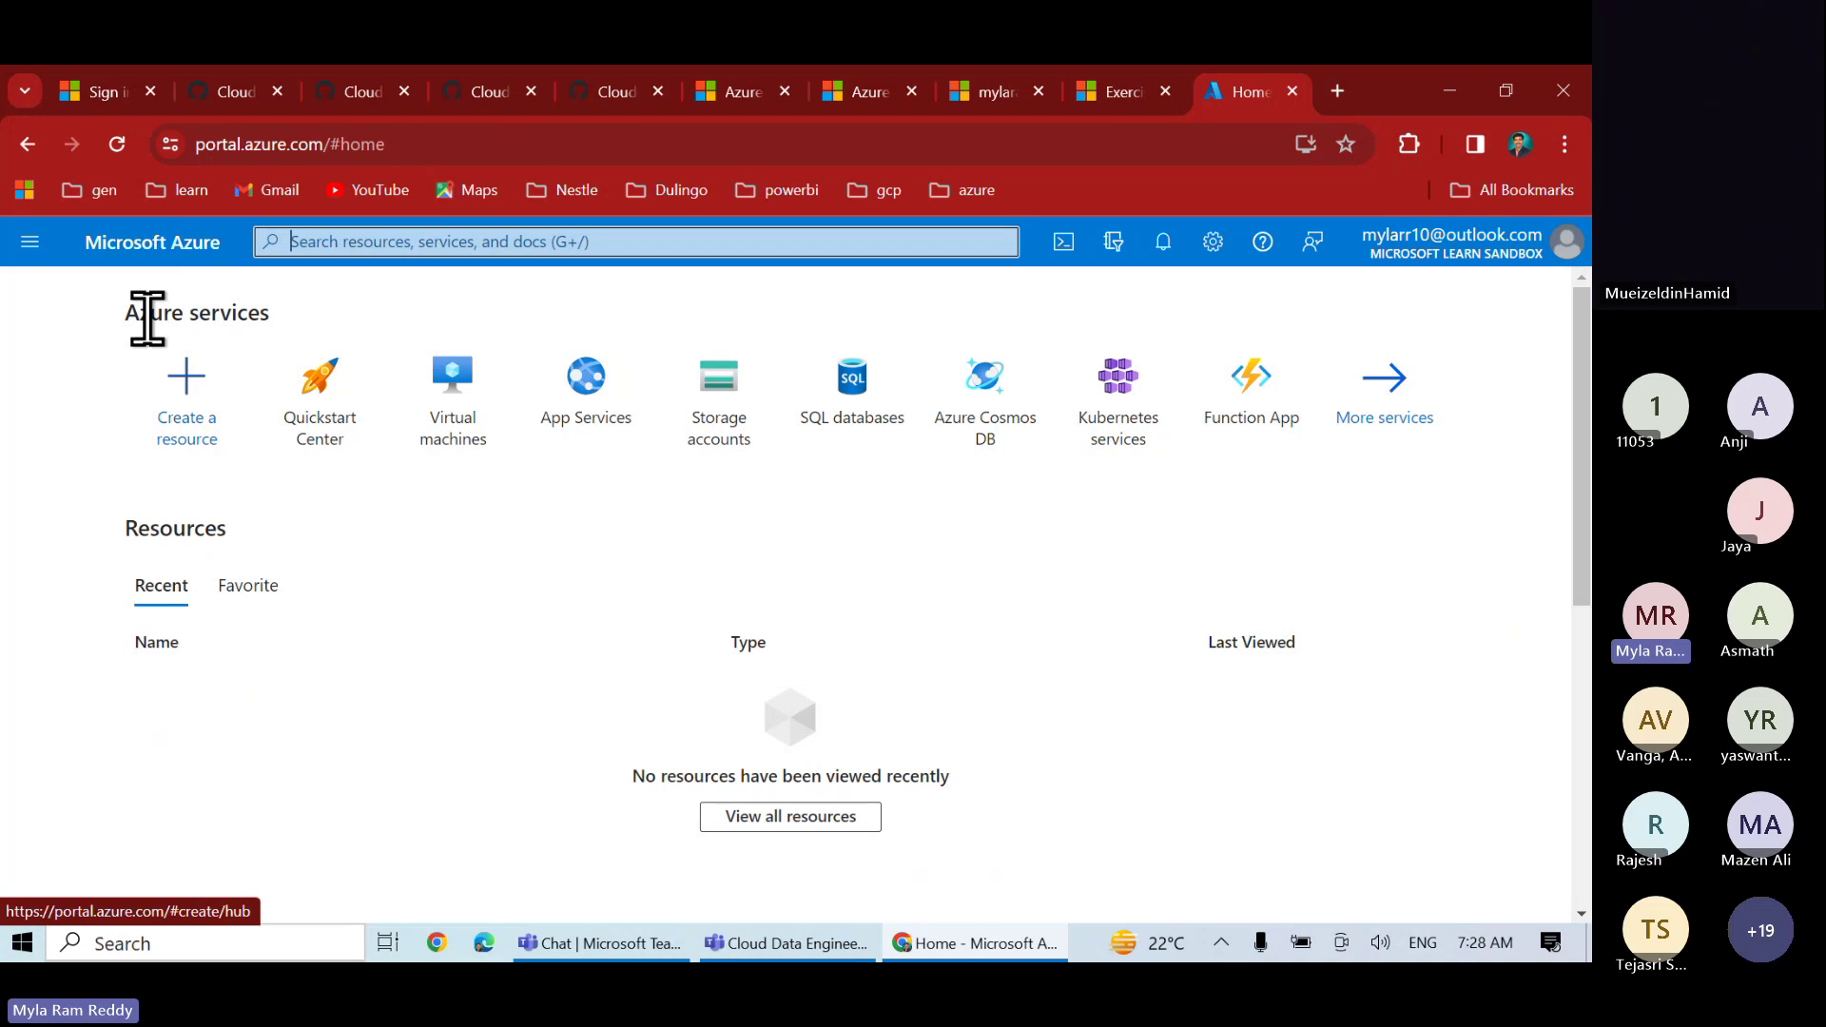
drag(128, 314, 286, 319)
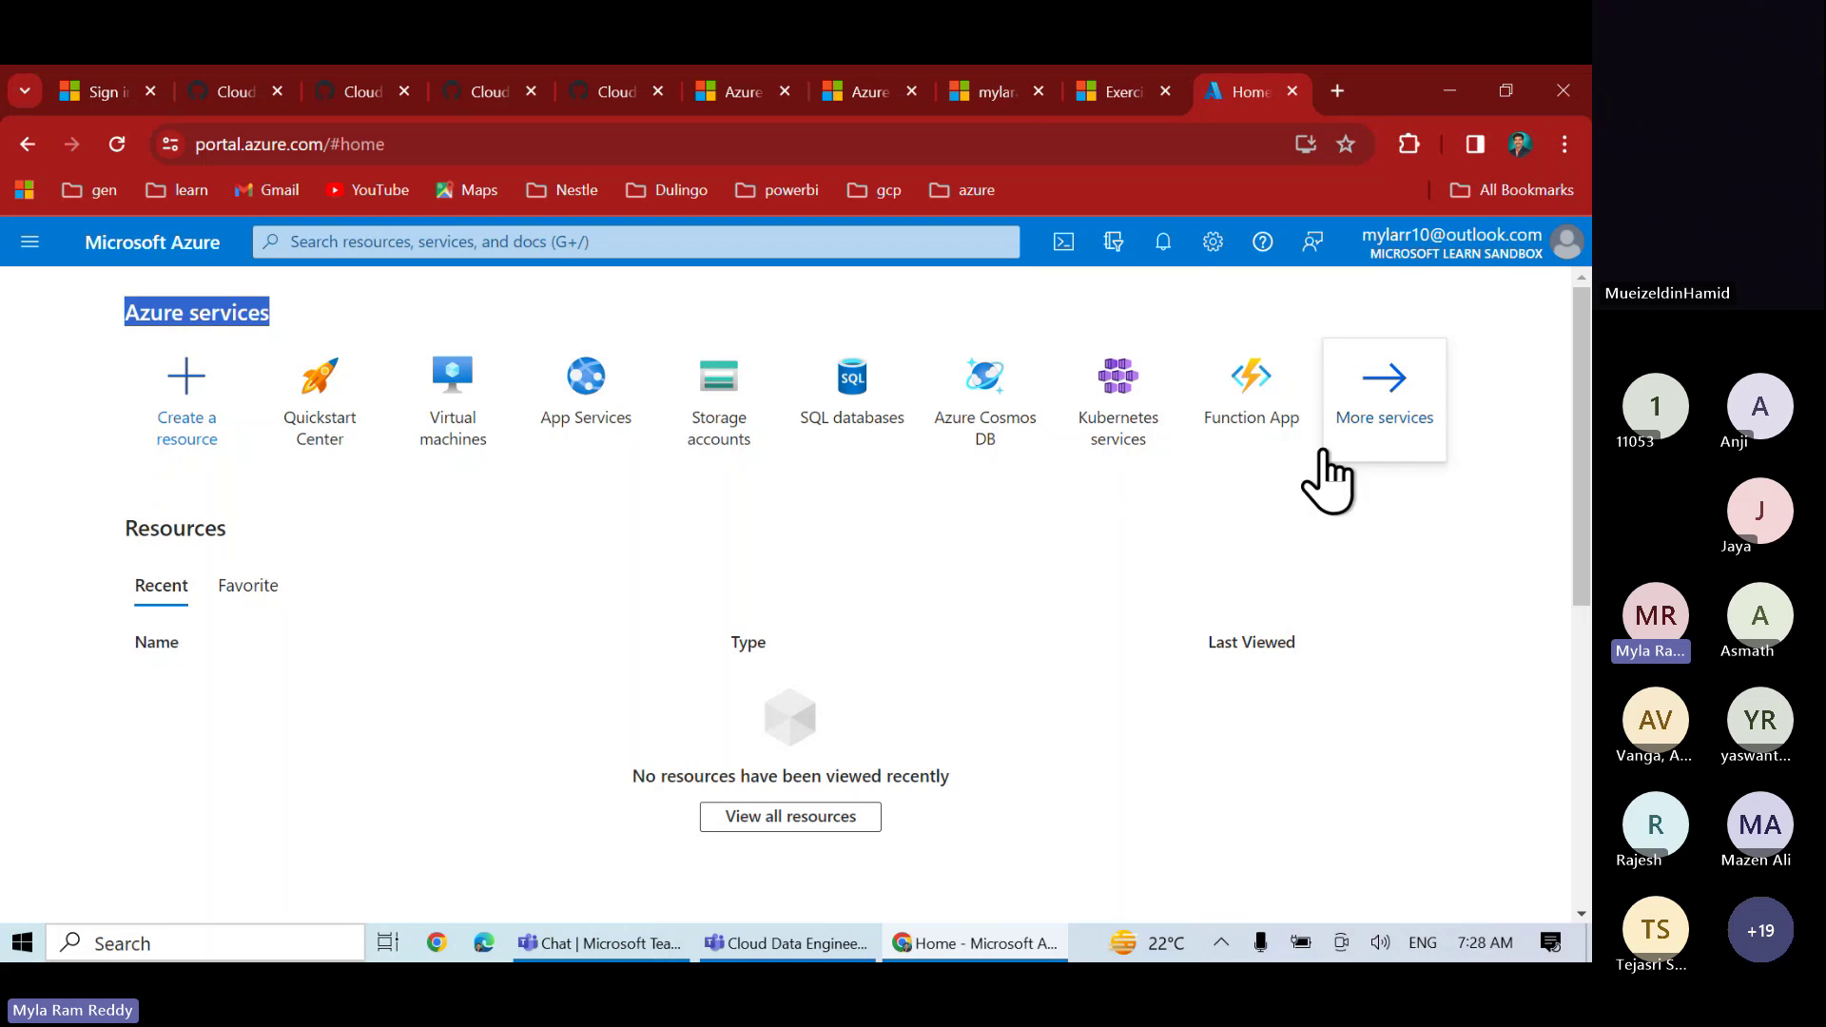
- Open All services and browse the AI + machine learning and Analytics categories
click(1376, 419)
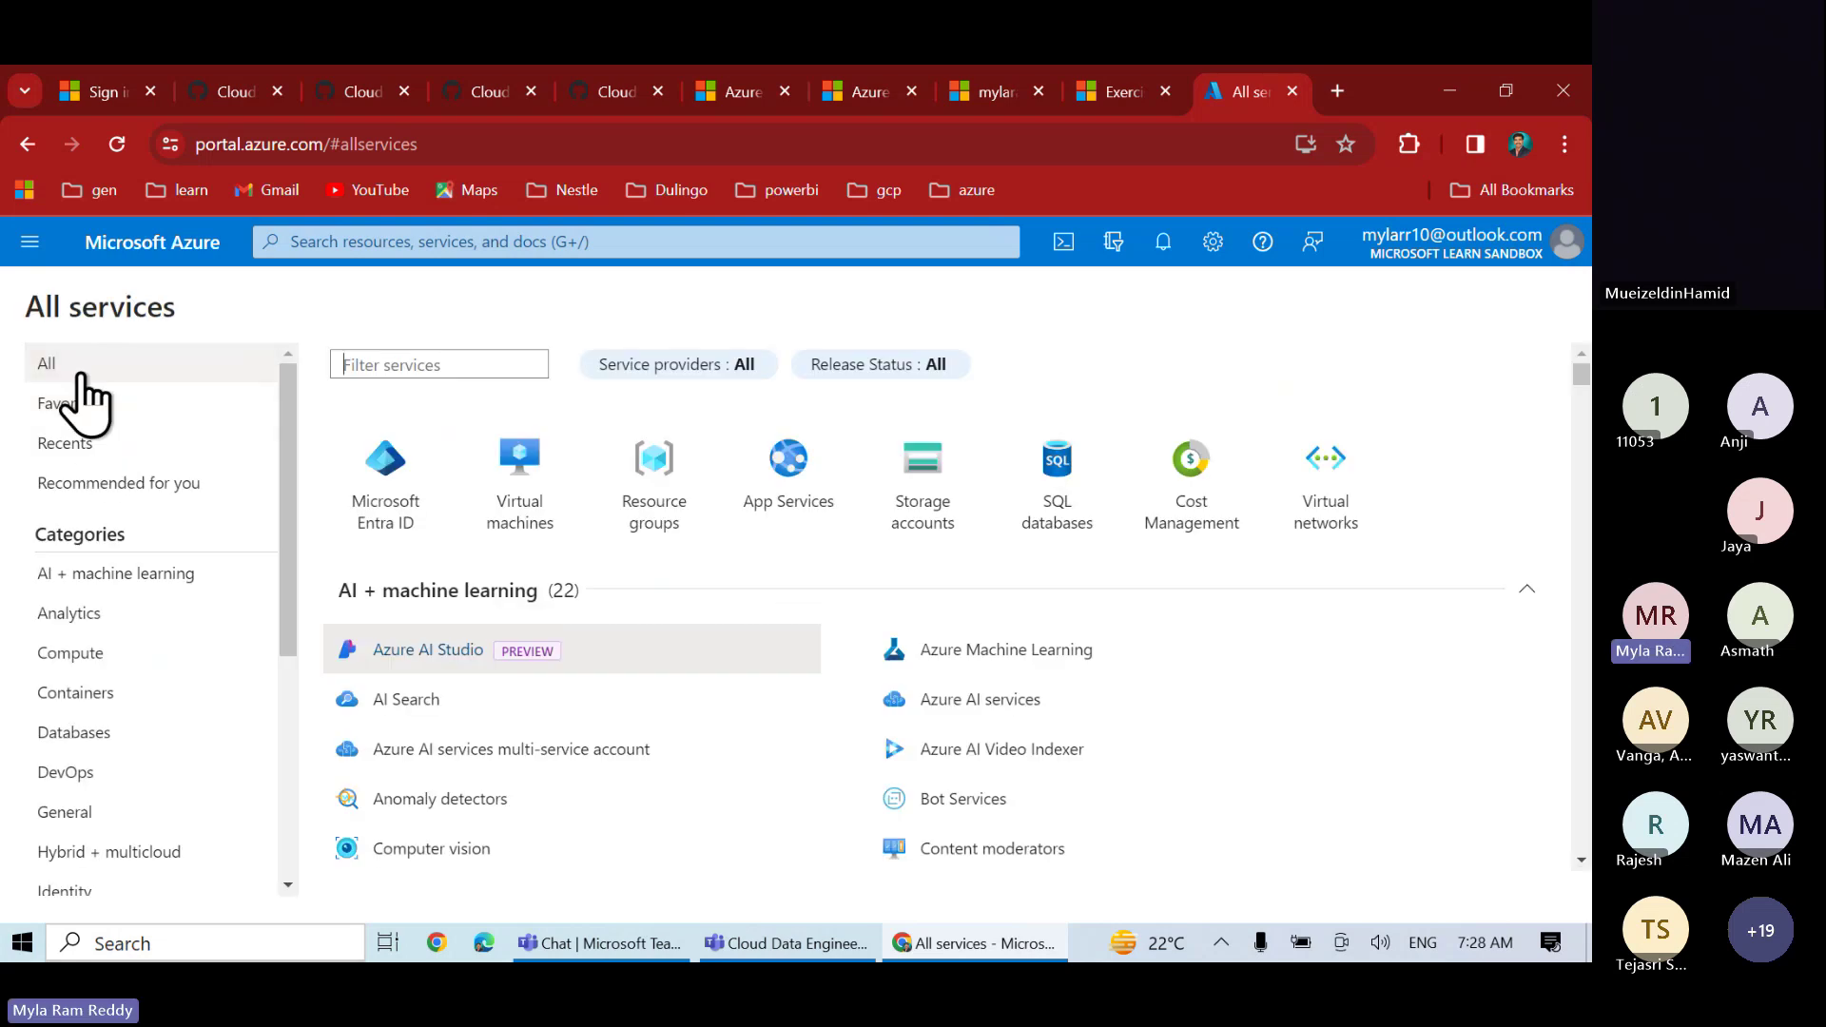
click(119, 576)
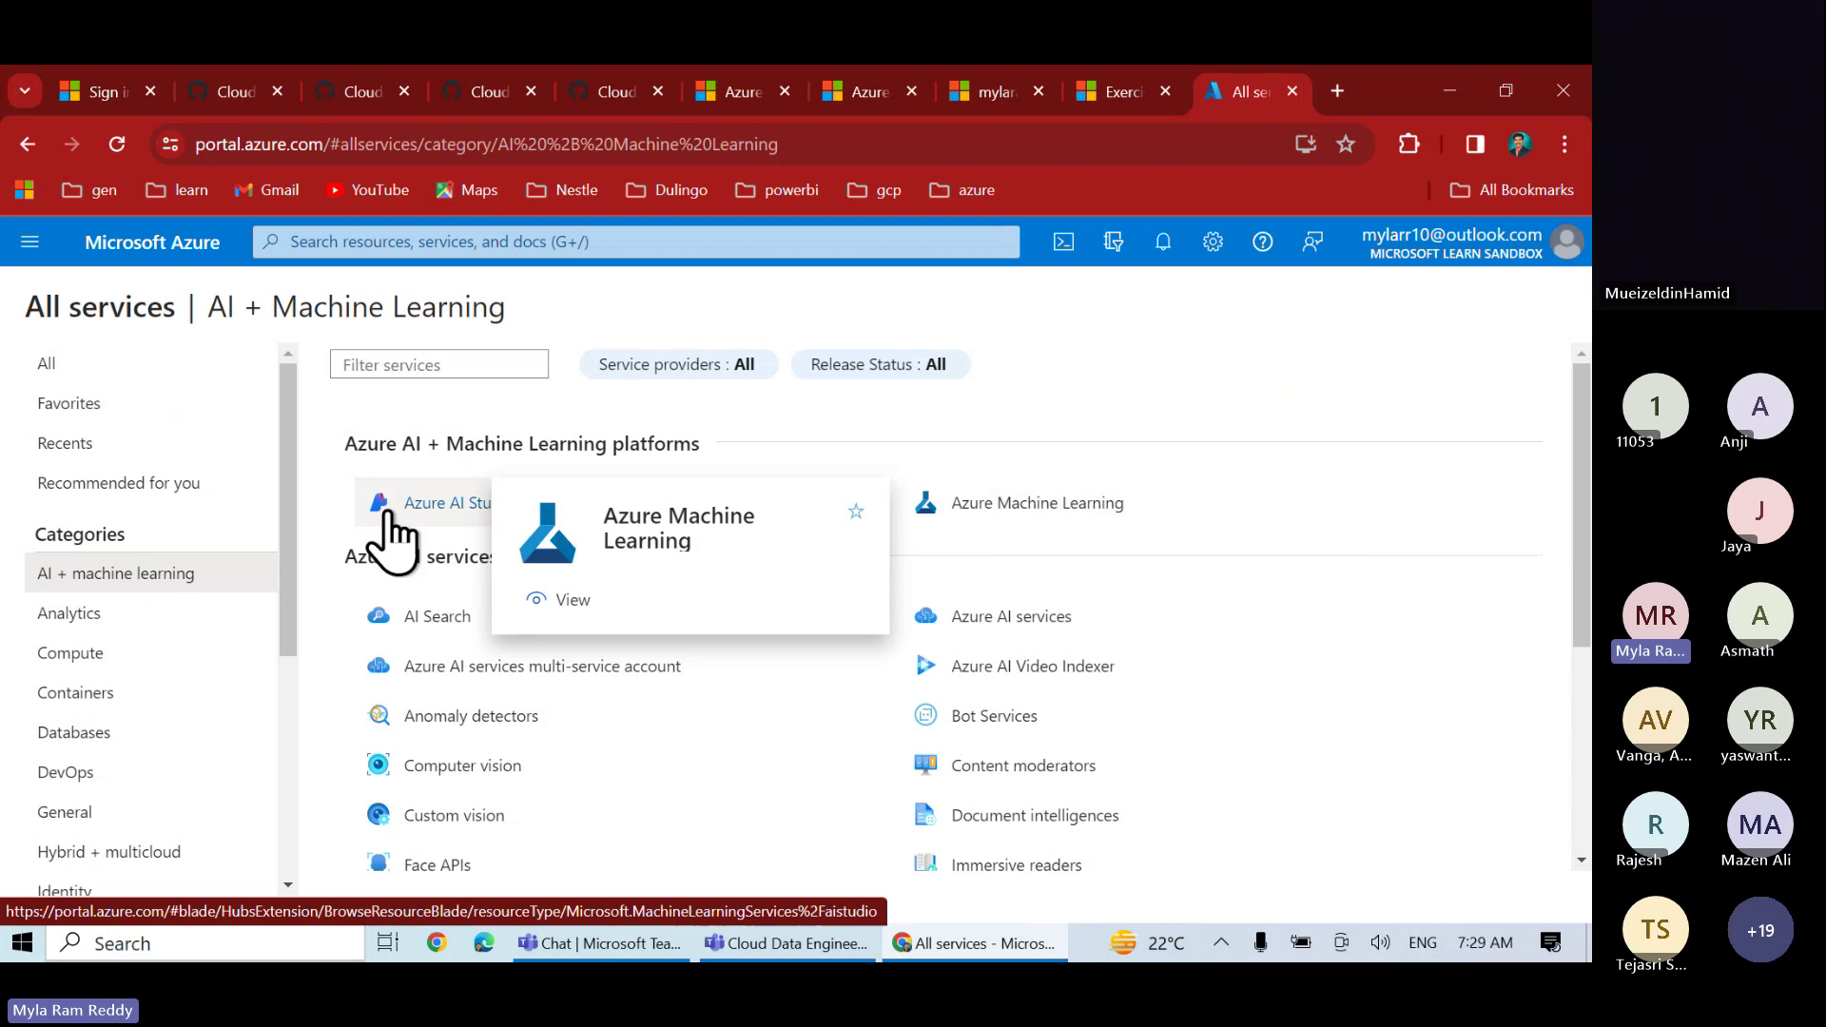
mouse_move(434, 538)
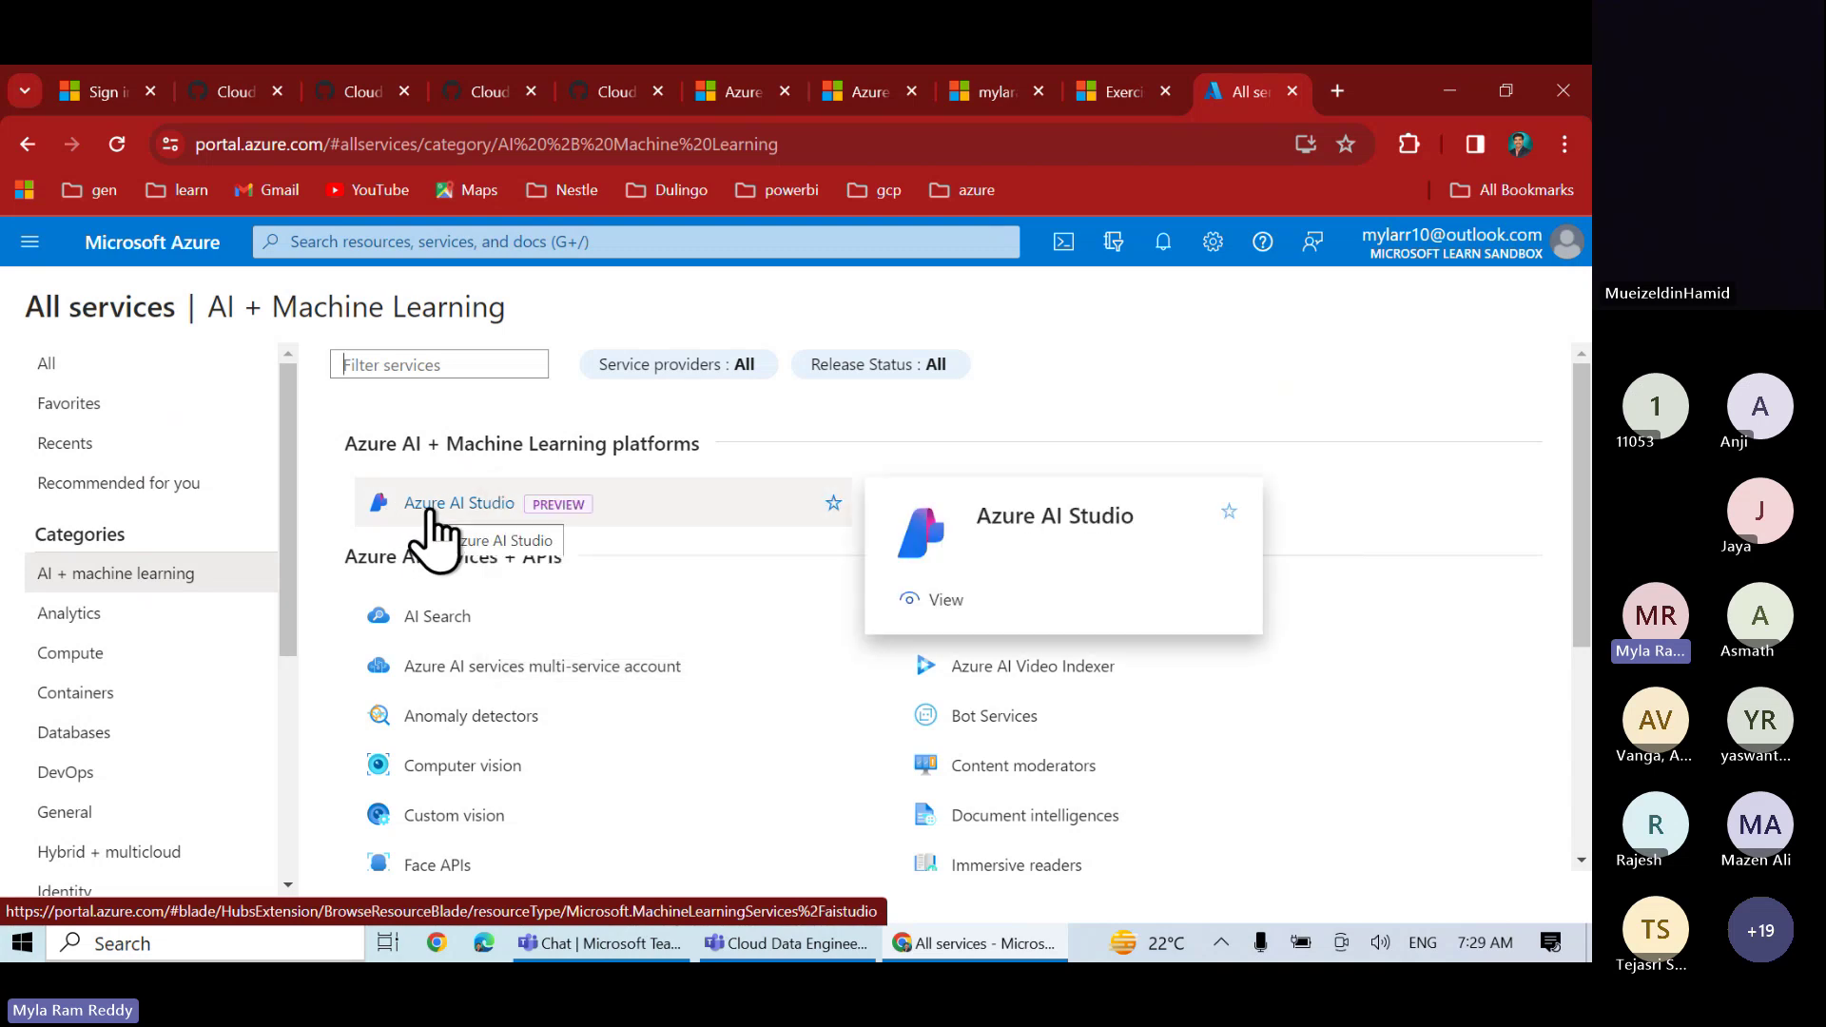
click(65, 614)
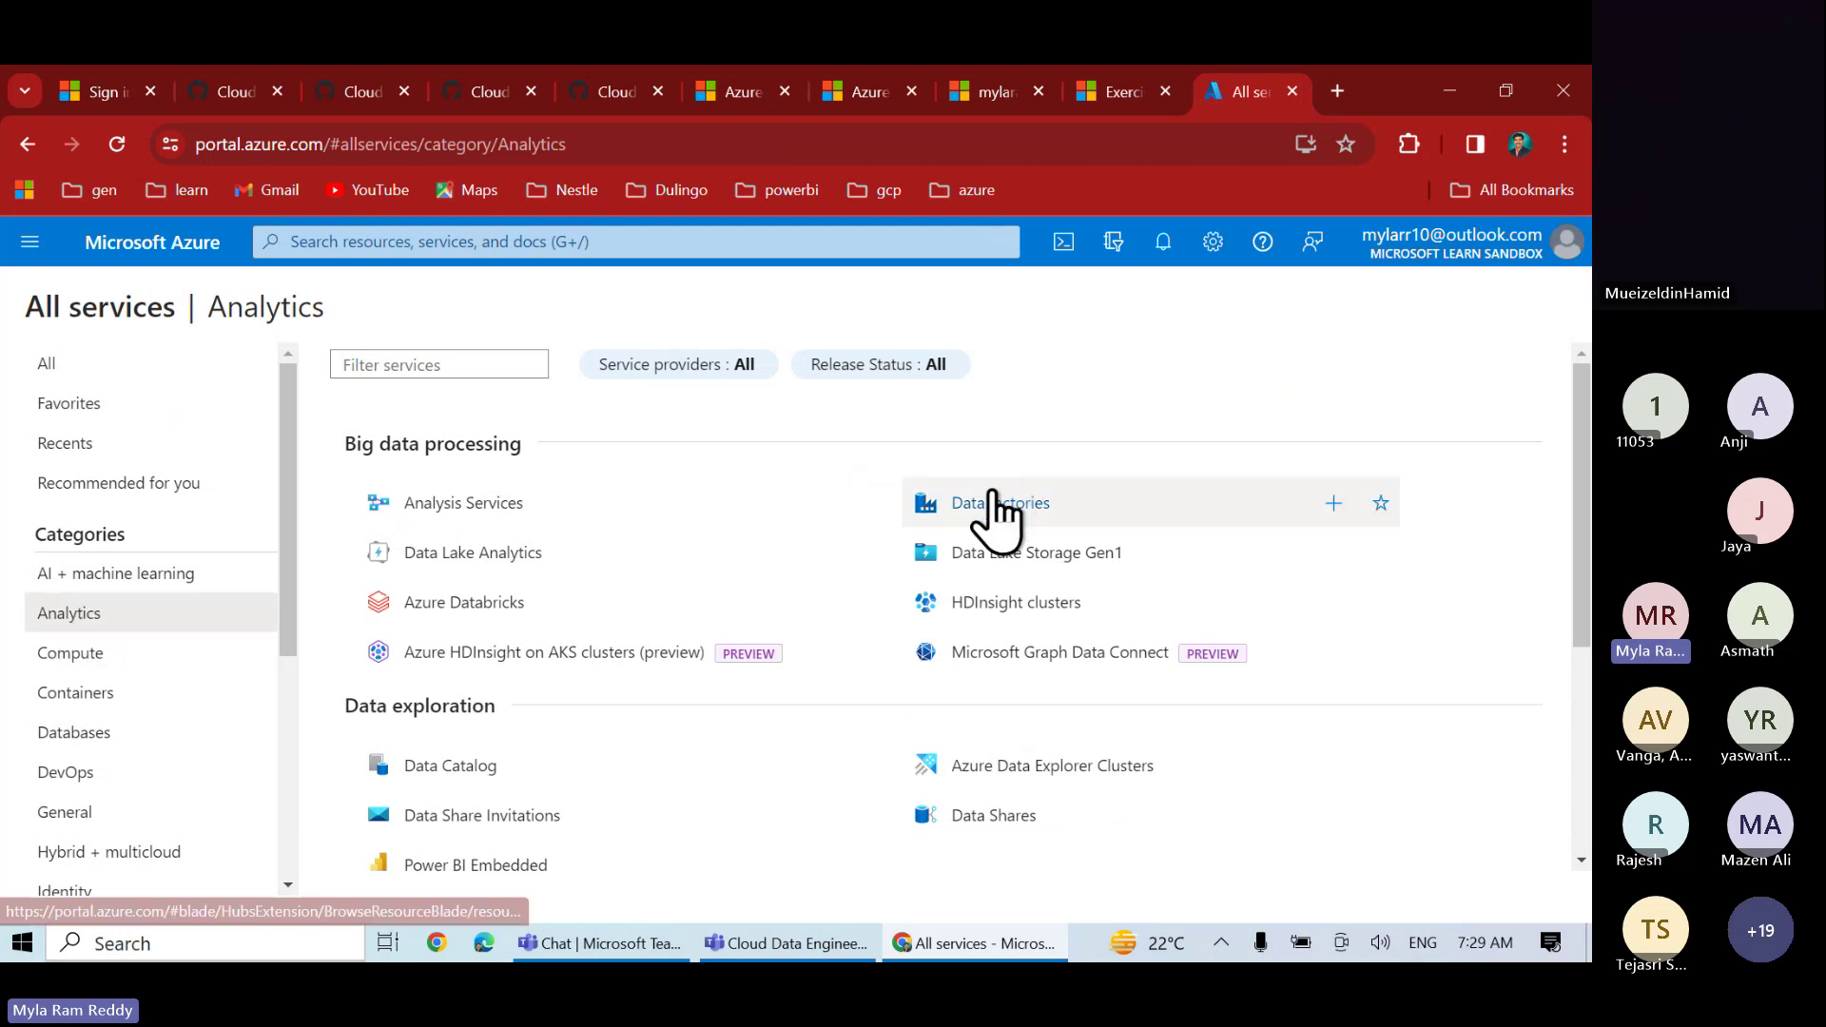
- Browse the Compute, Containers and Databases categories, ending on SQL, Cosmos DB and Redis
mouse_move(471, 616)
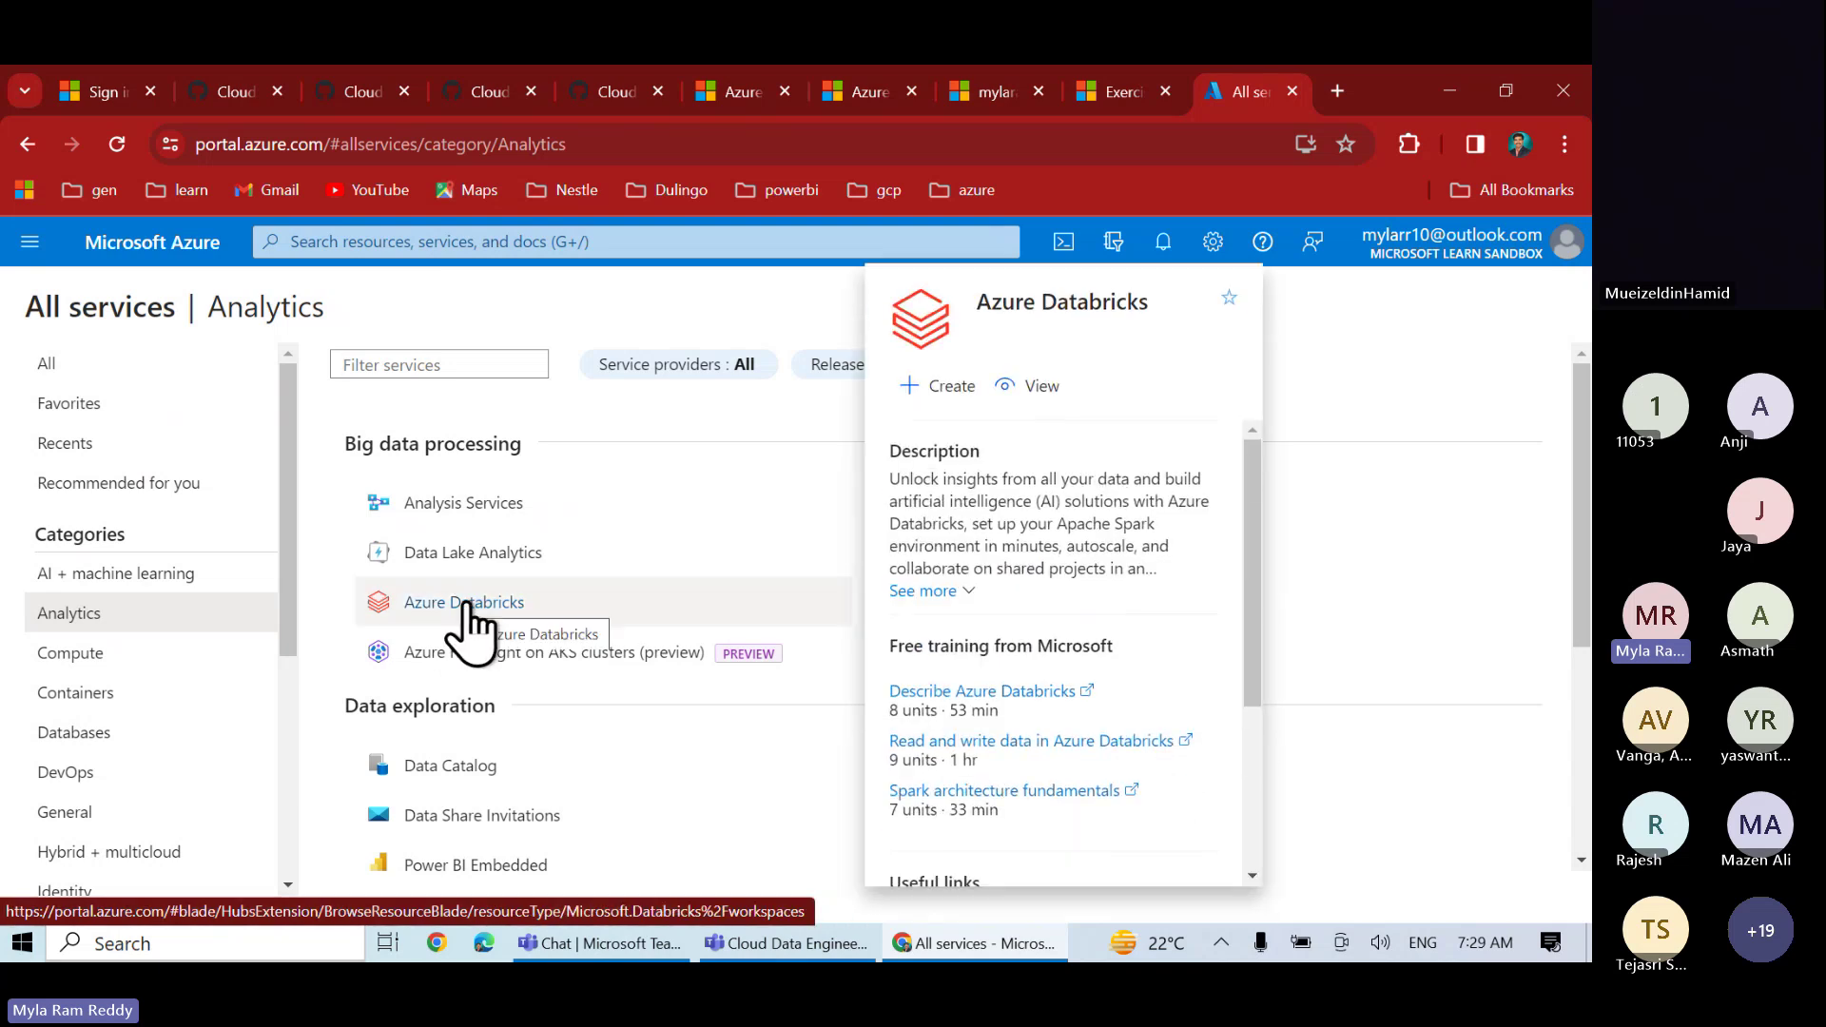
click(77, 656)
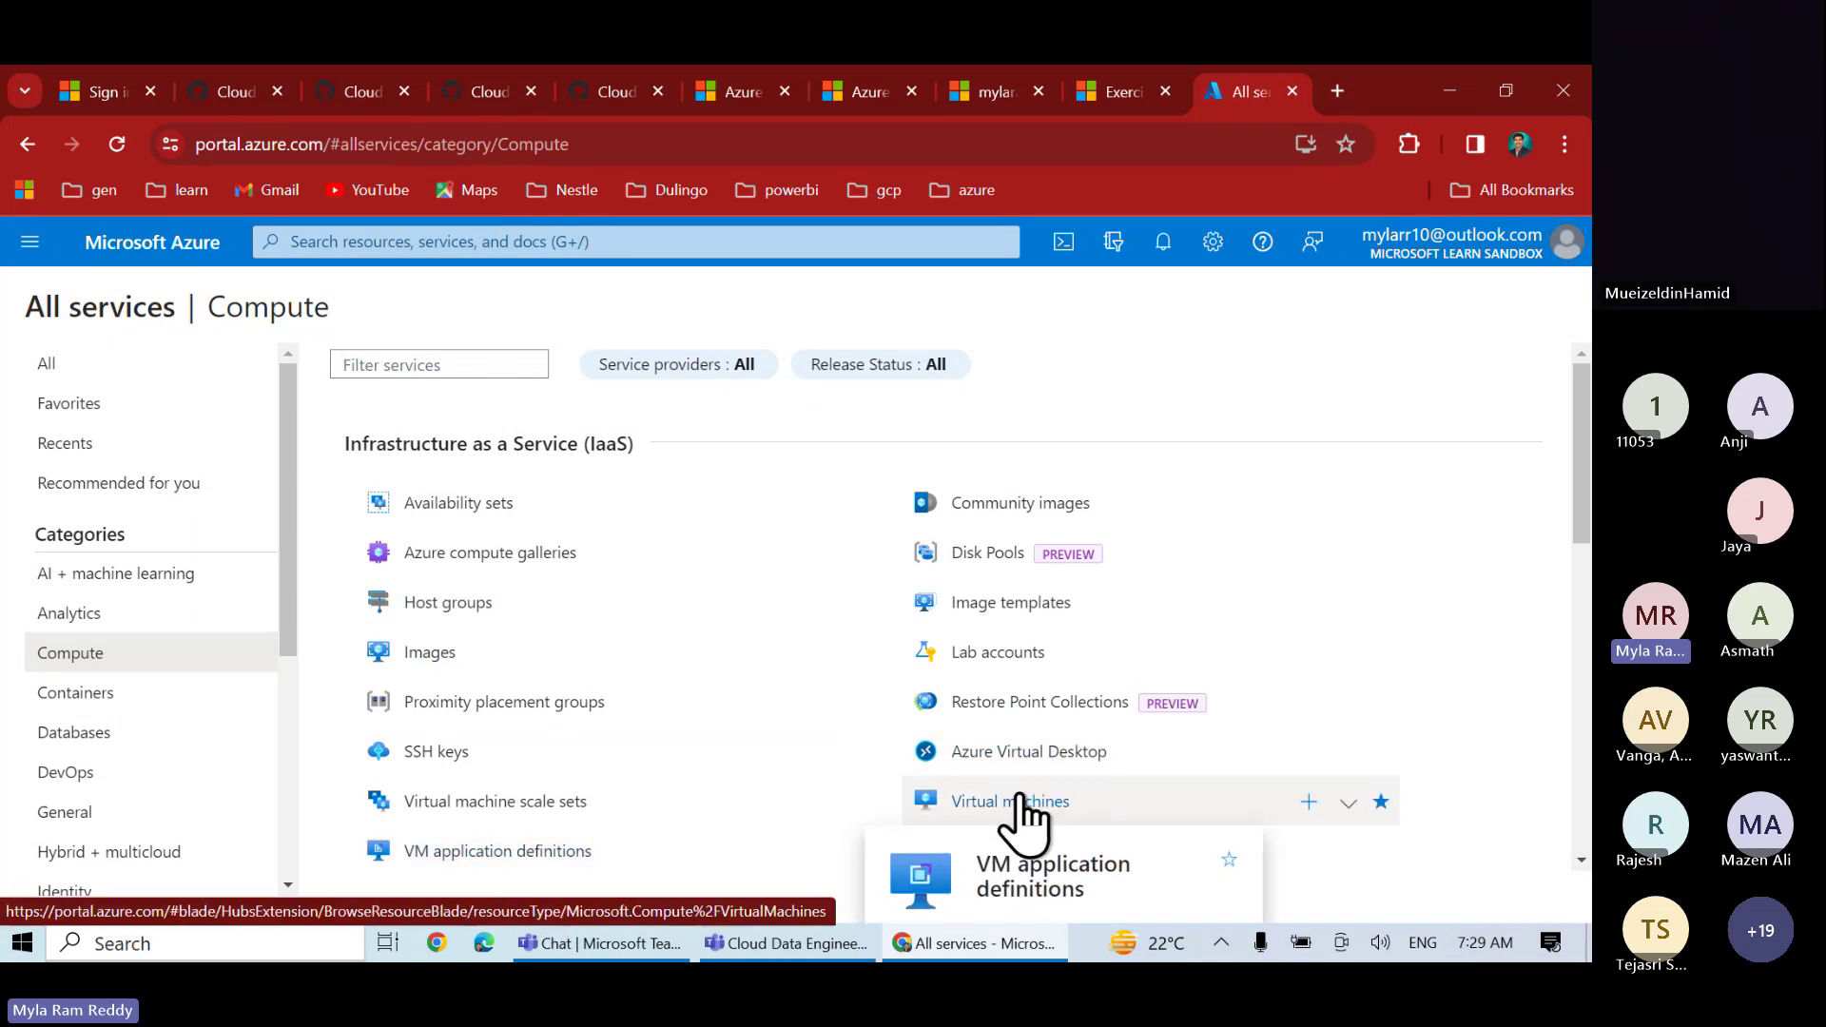
mouse_move(1025, 818)
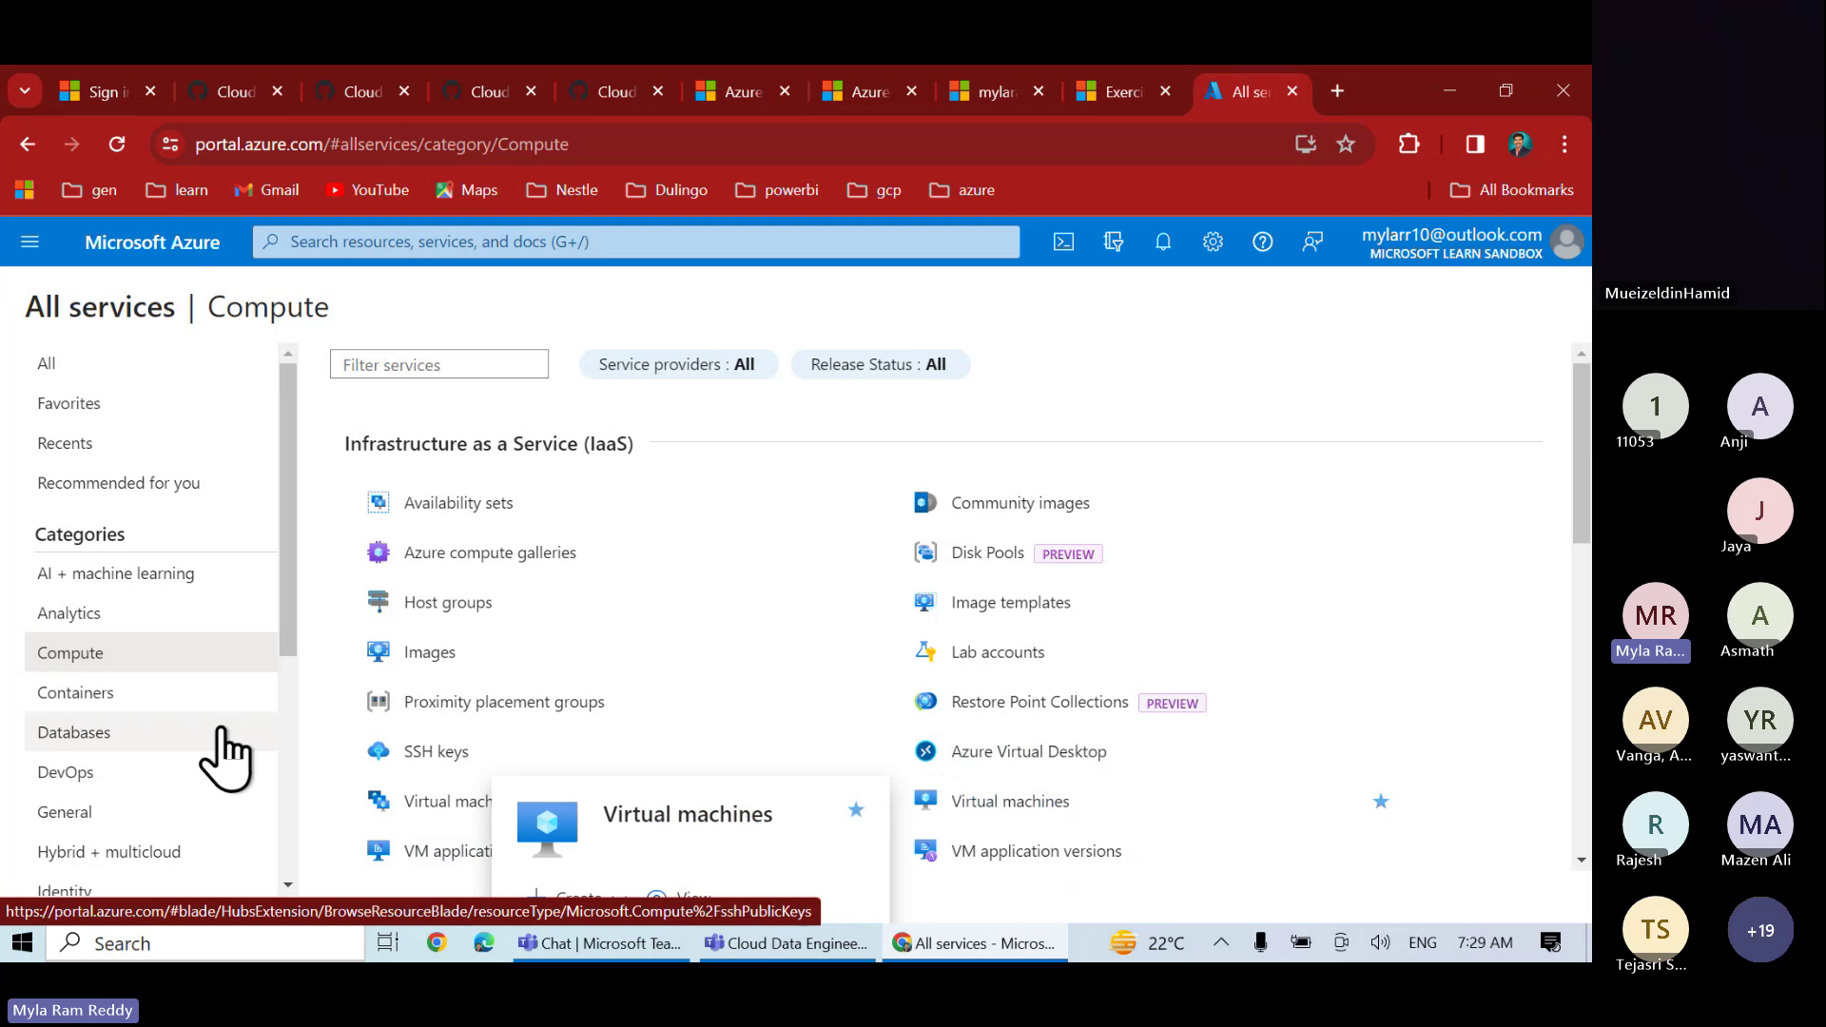
click(143, 699)
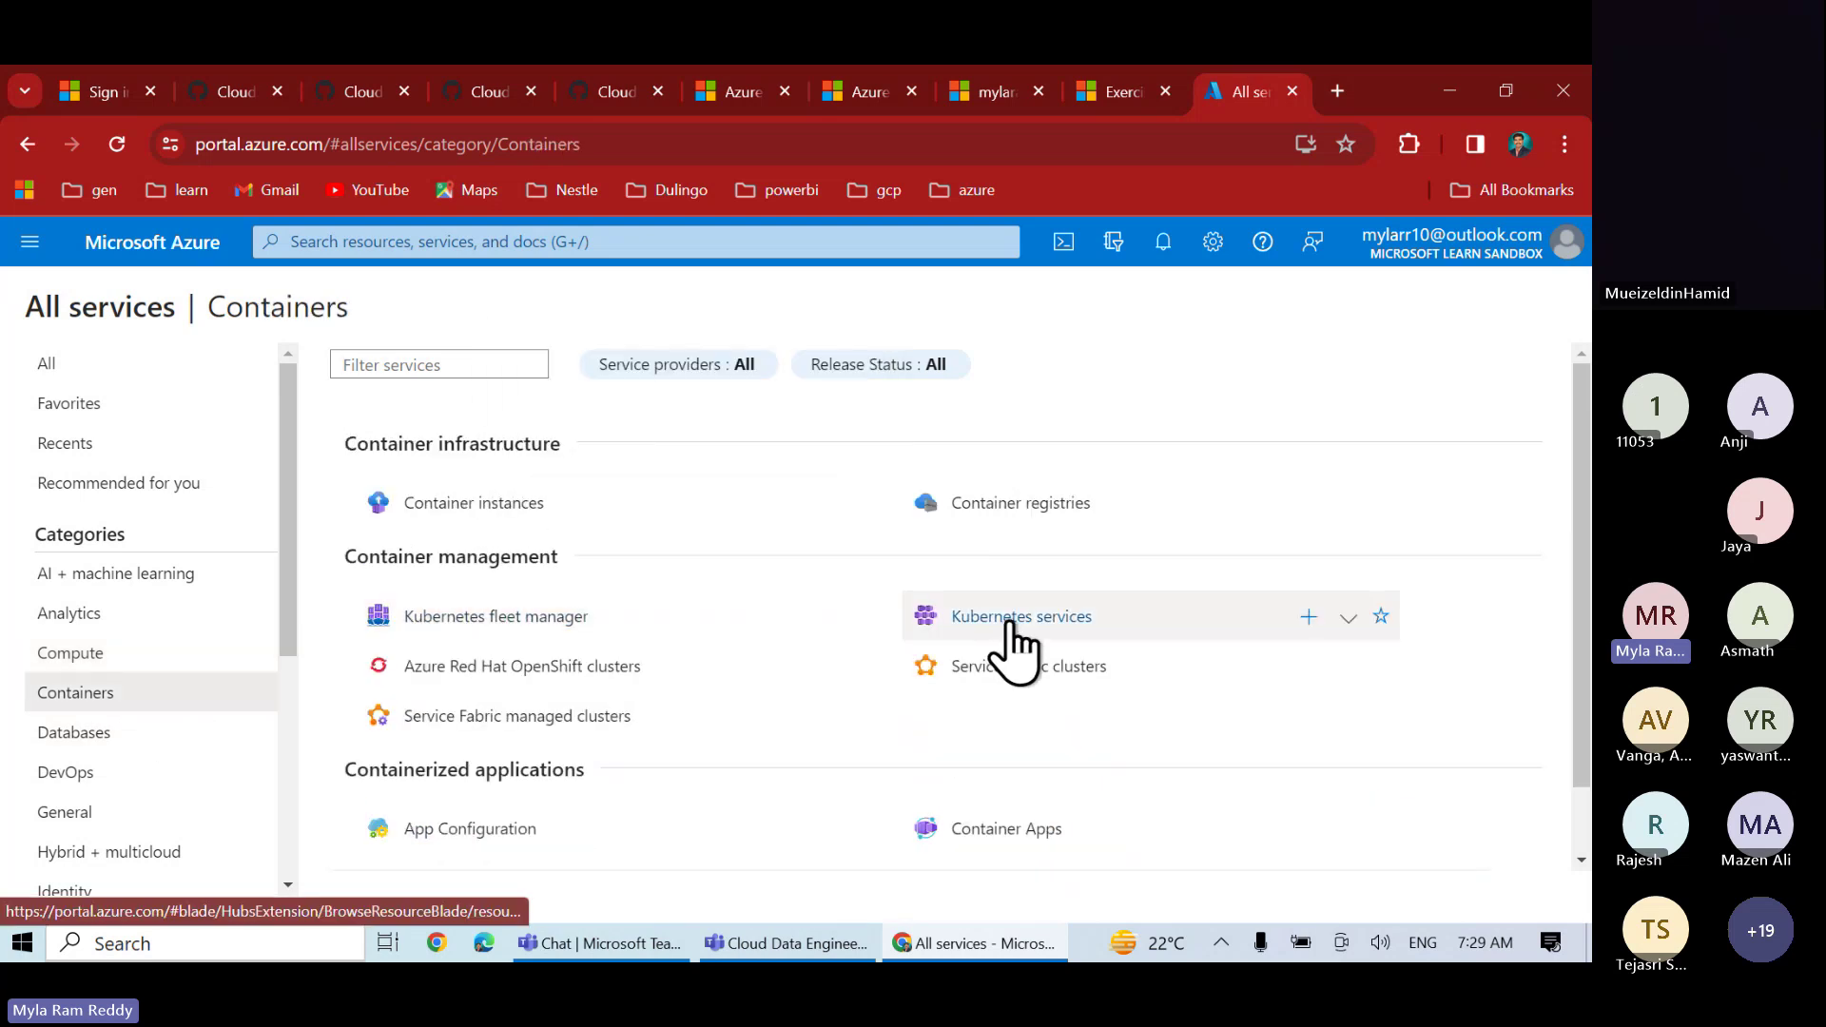
click(75, 732)
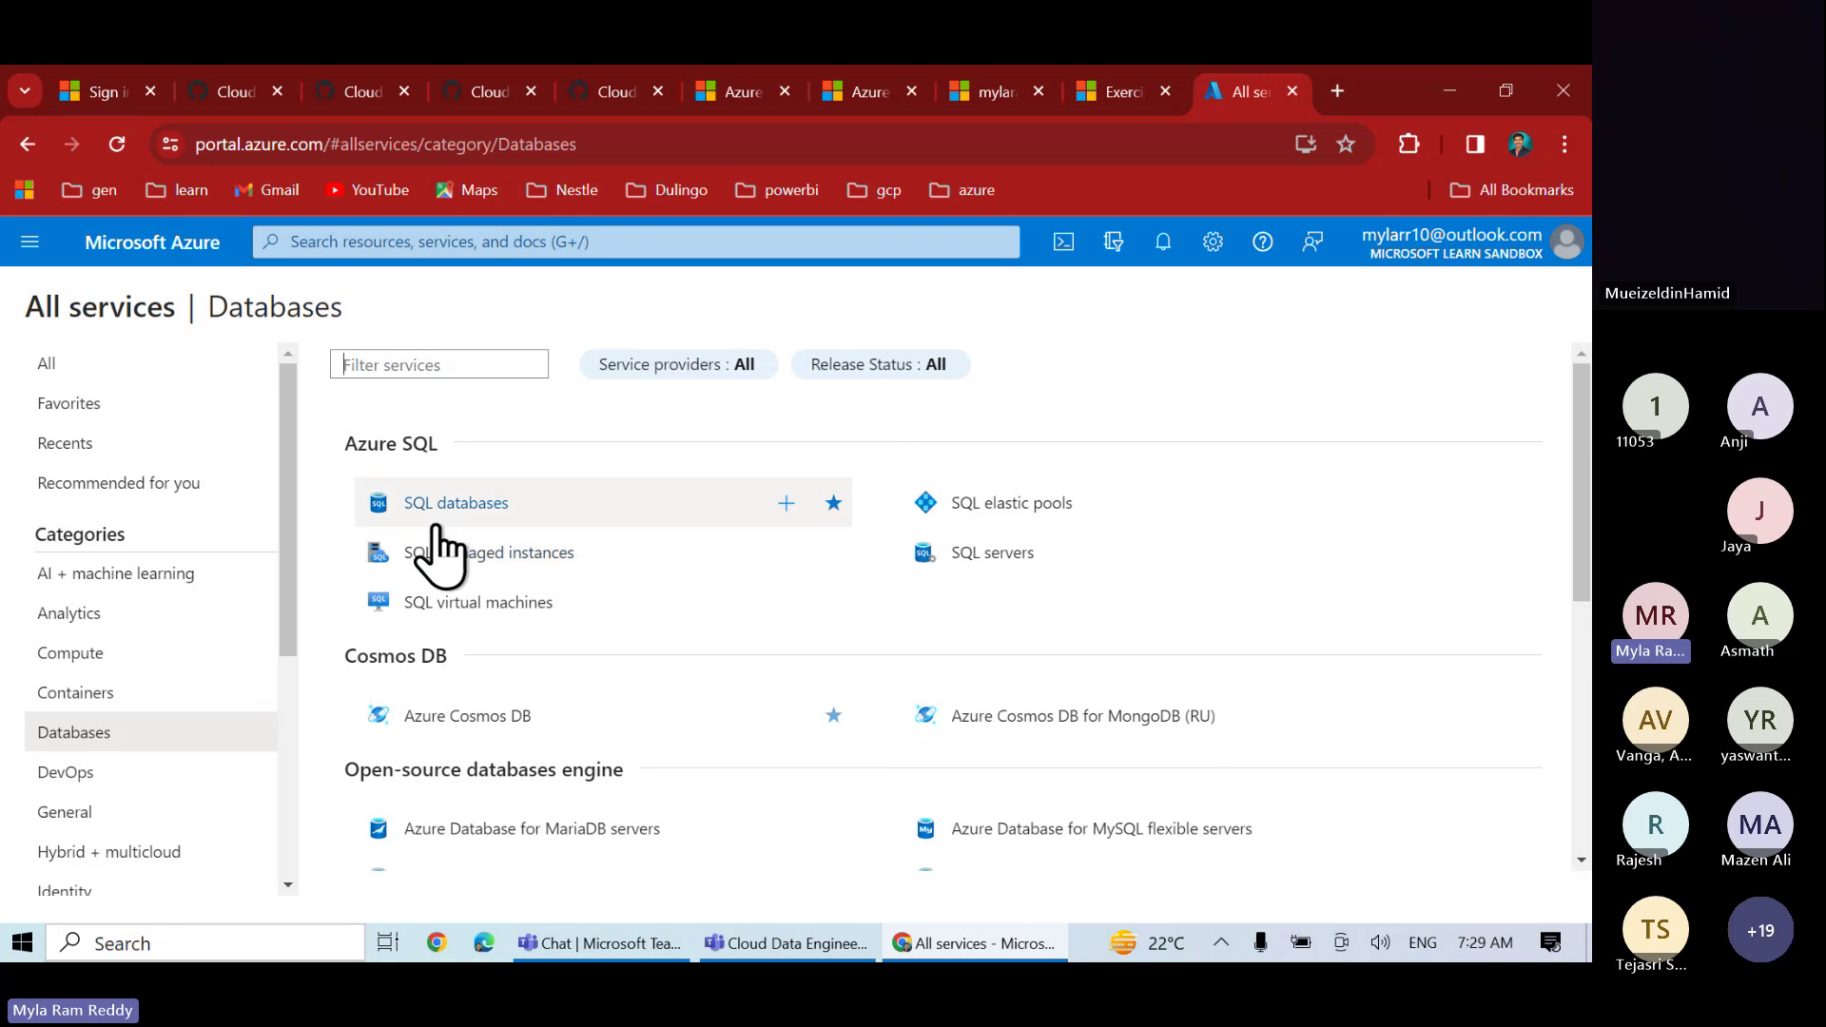
mouse_move(447, 519)
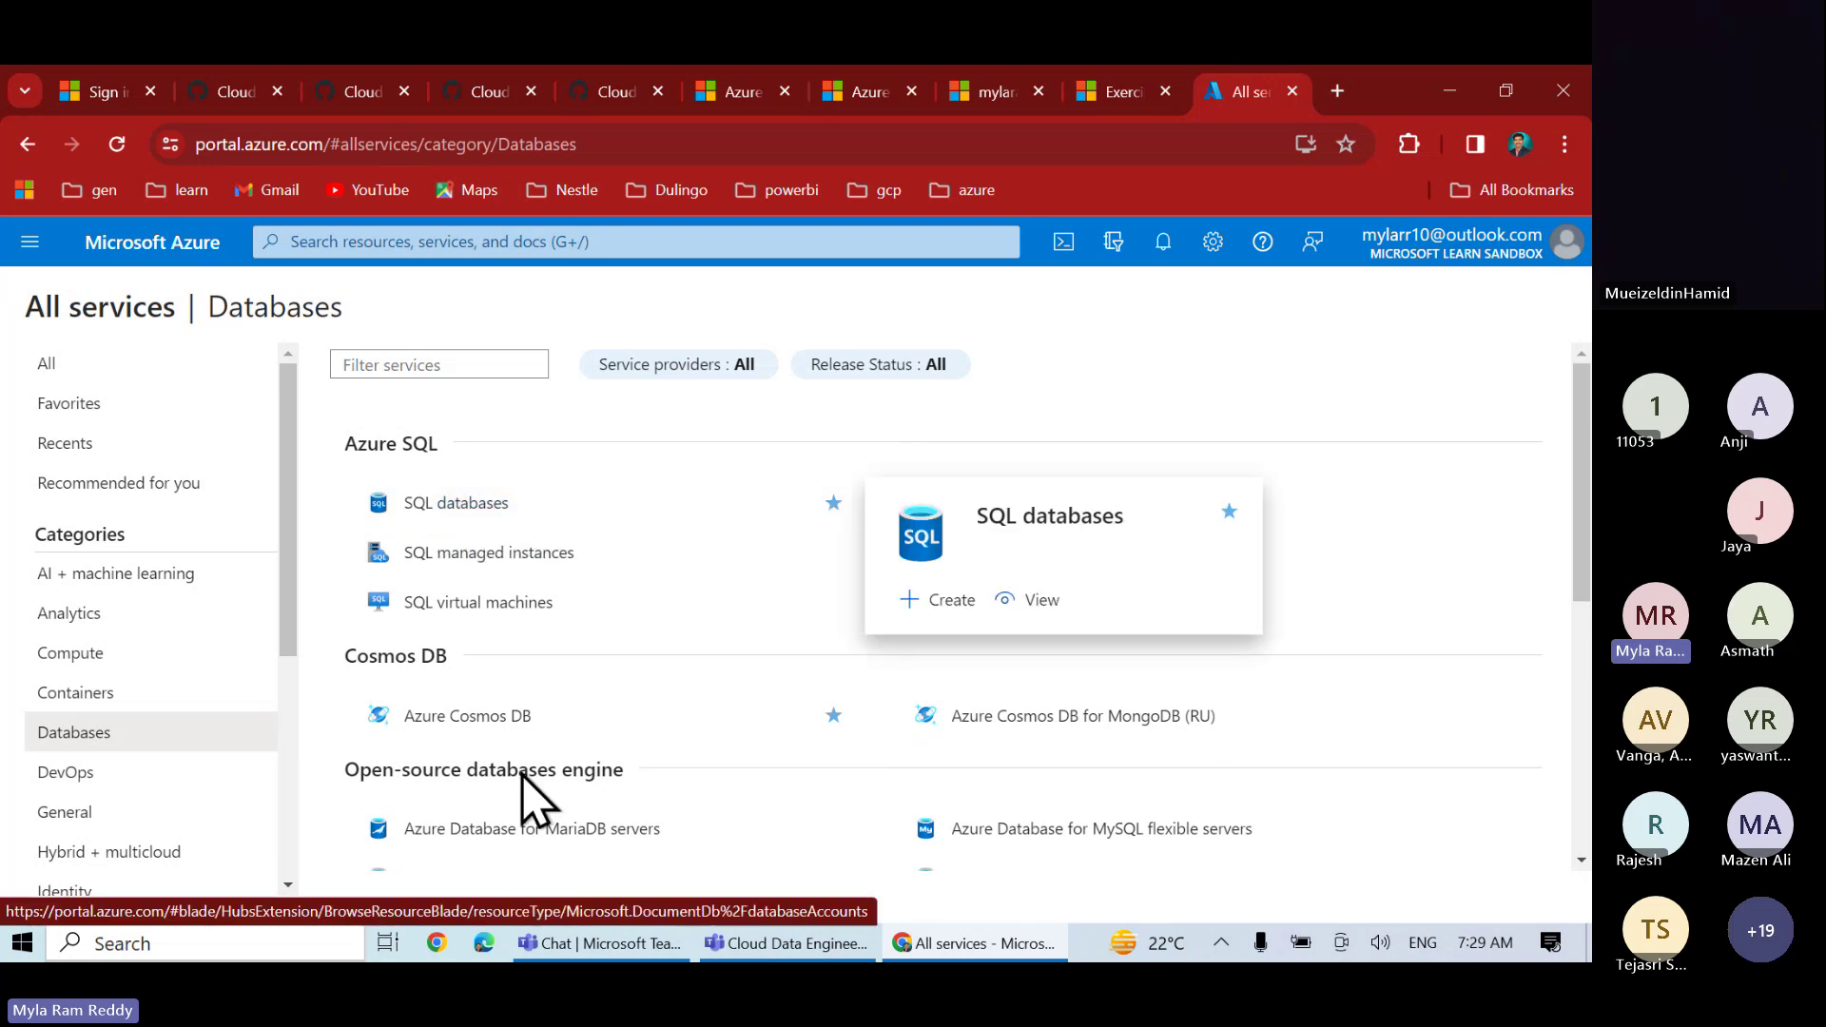
mouse_move(510, 723)
scroll(511, 725, down, 1)
scroll(511, 723, down, 5)
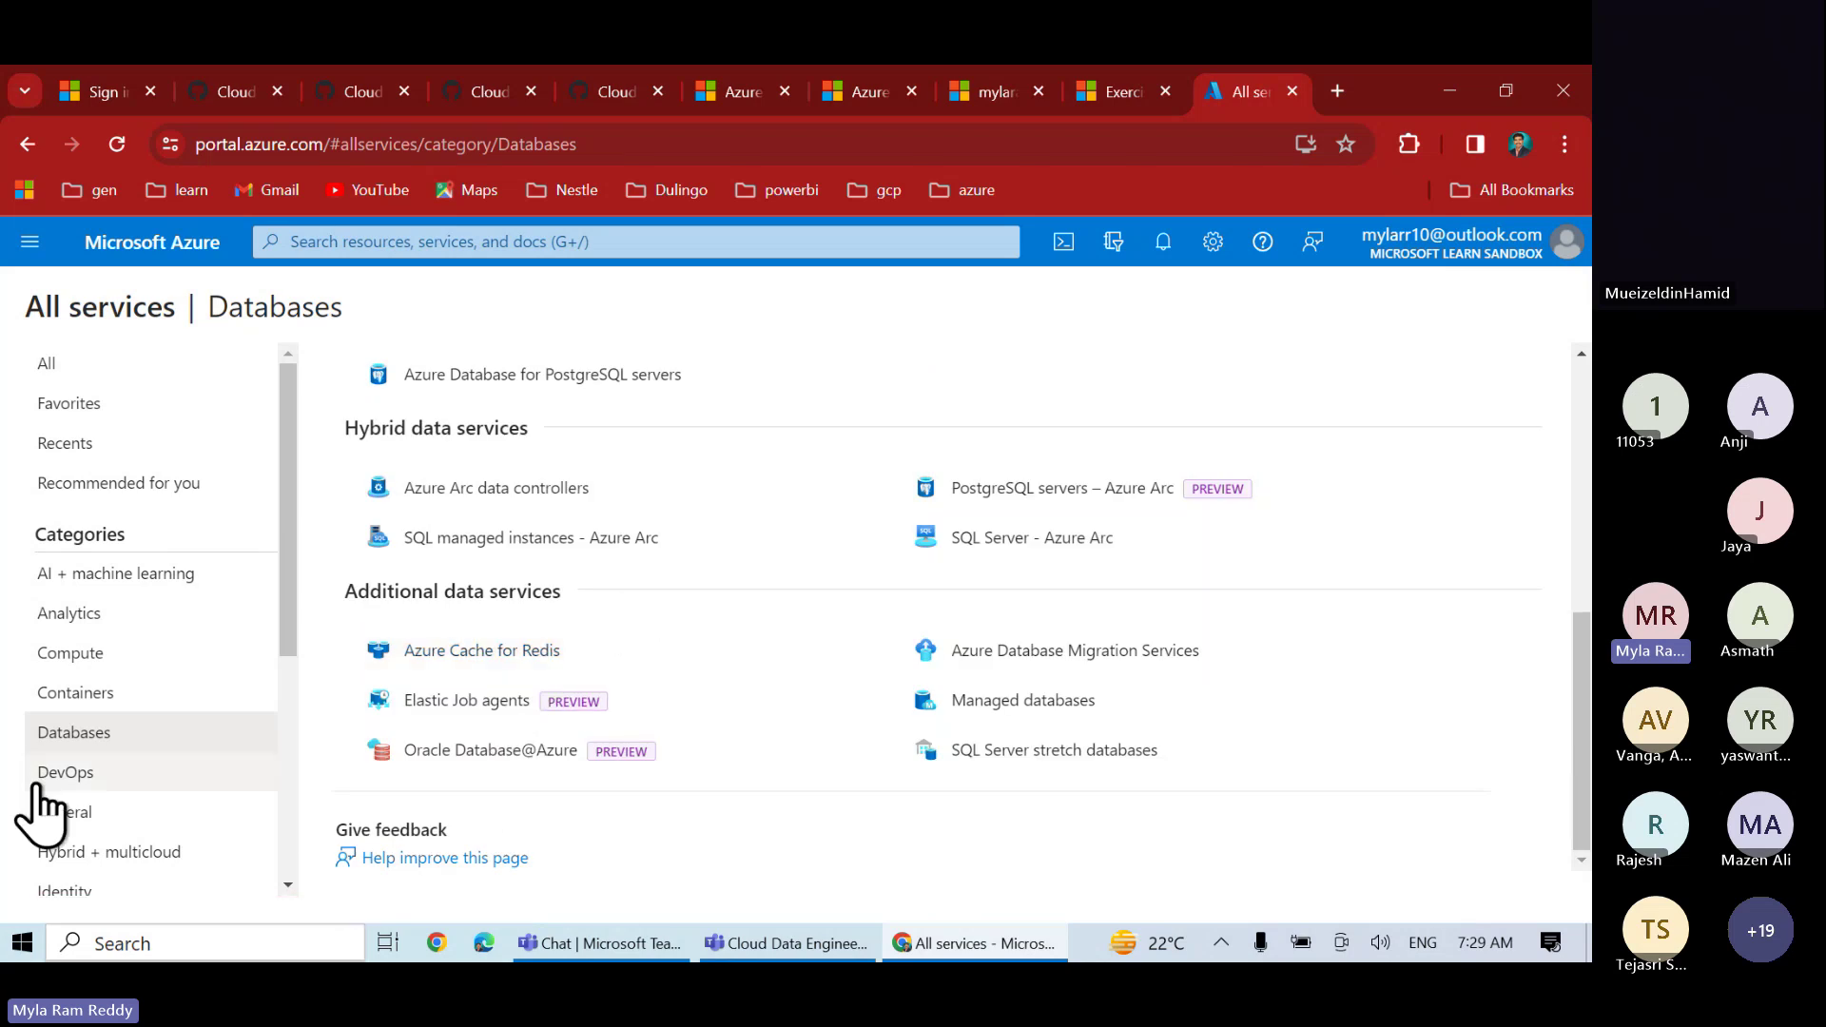
- Show DevOps tools like Azure DevOps organizations, DevTest Labs and Chaos Studio
click(63, 772)
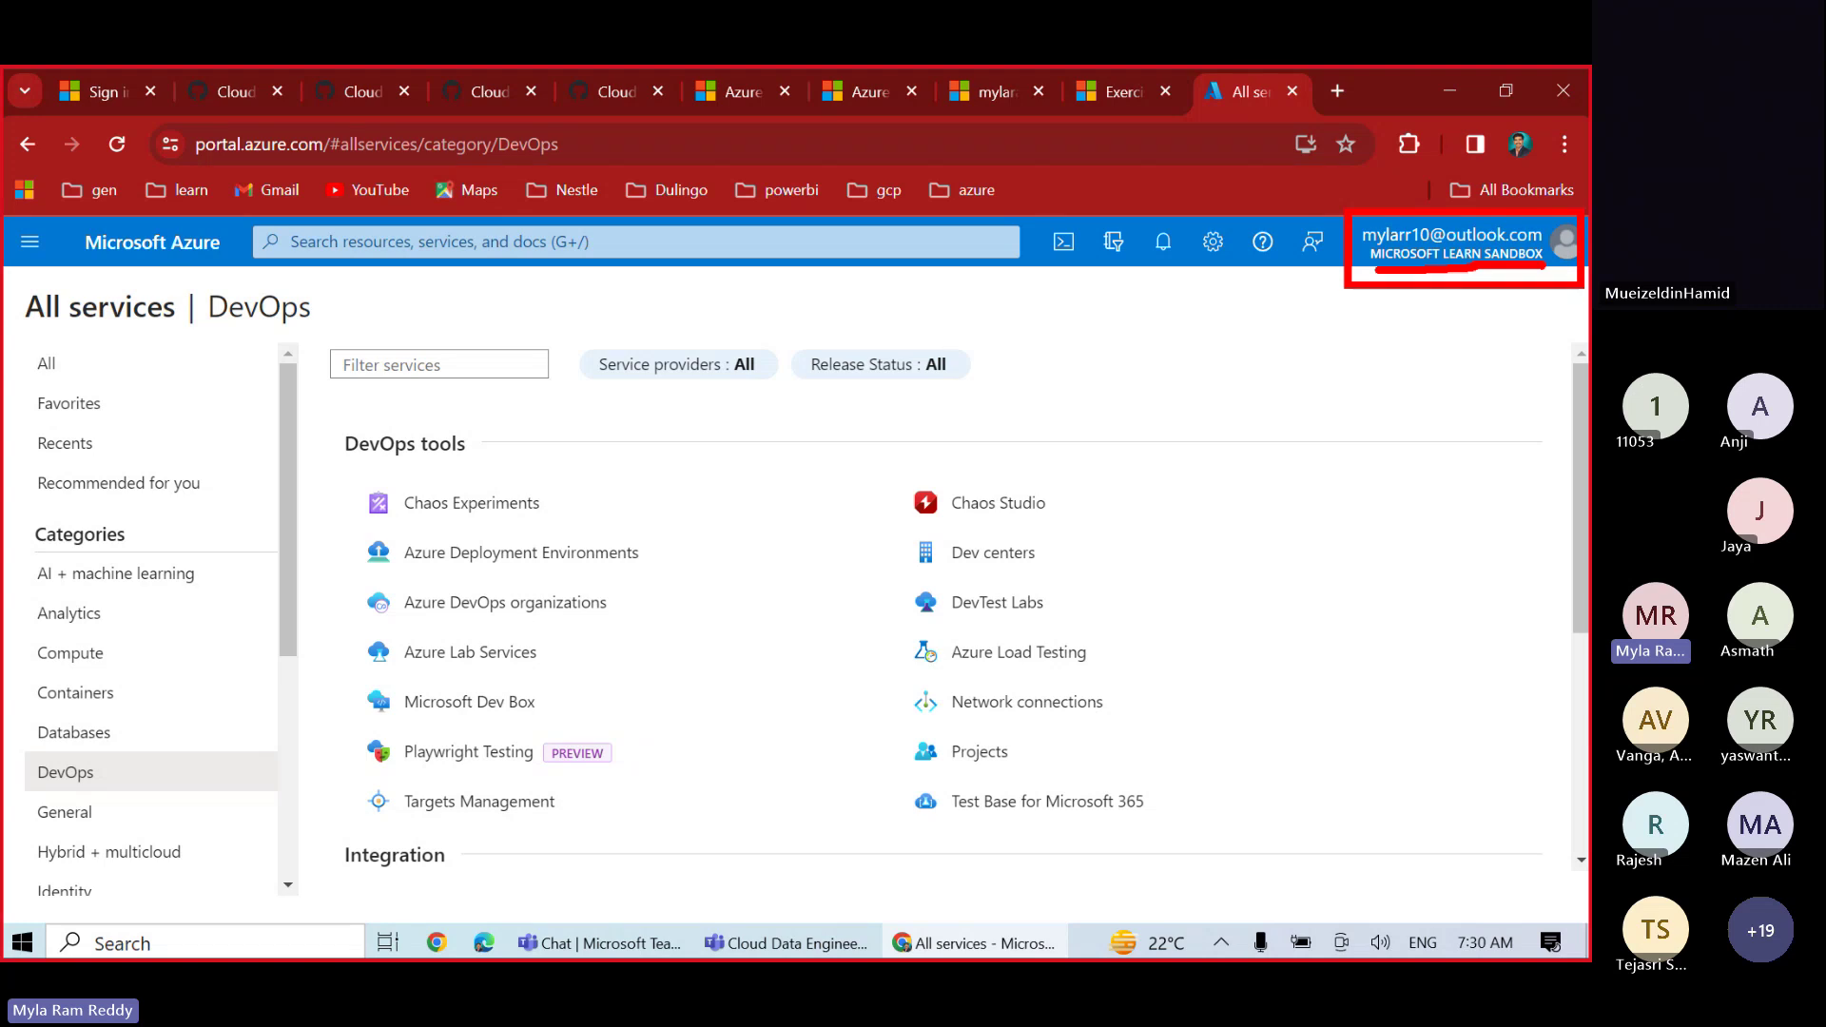
- Search the portal for 'sub' to find Subscriptions and the Concierge Subscription
click(608, 252)
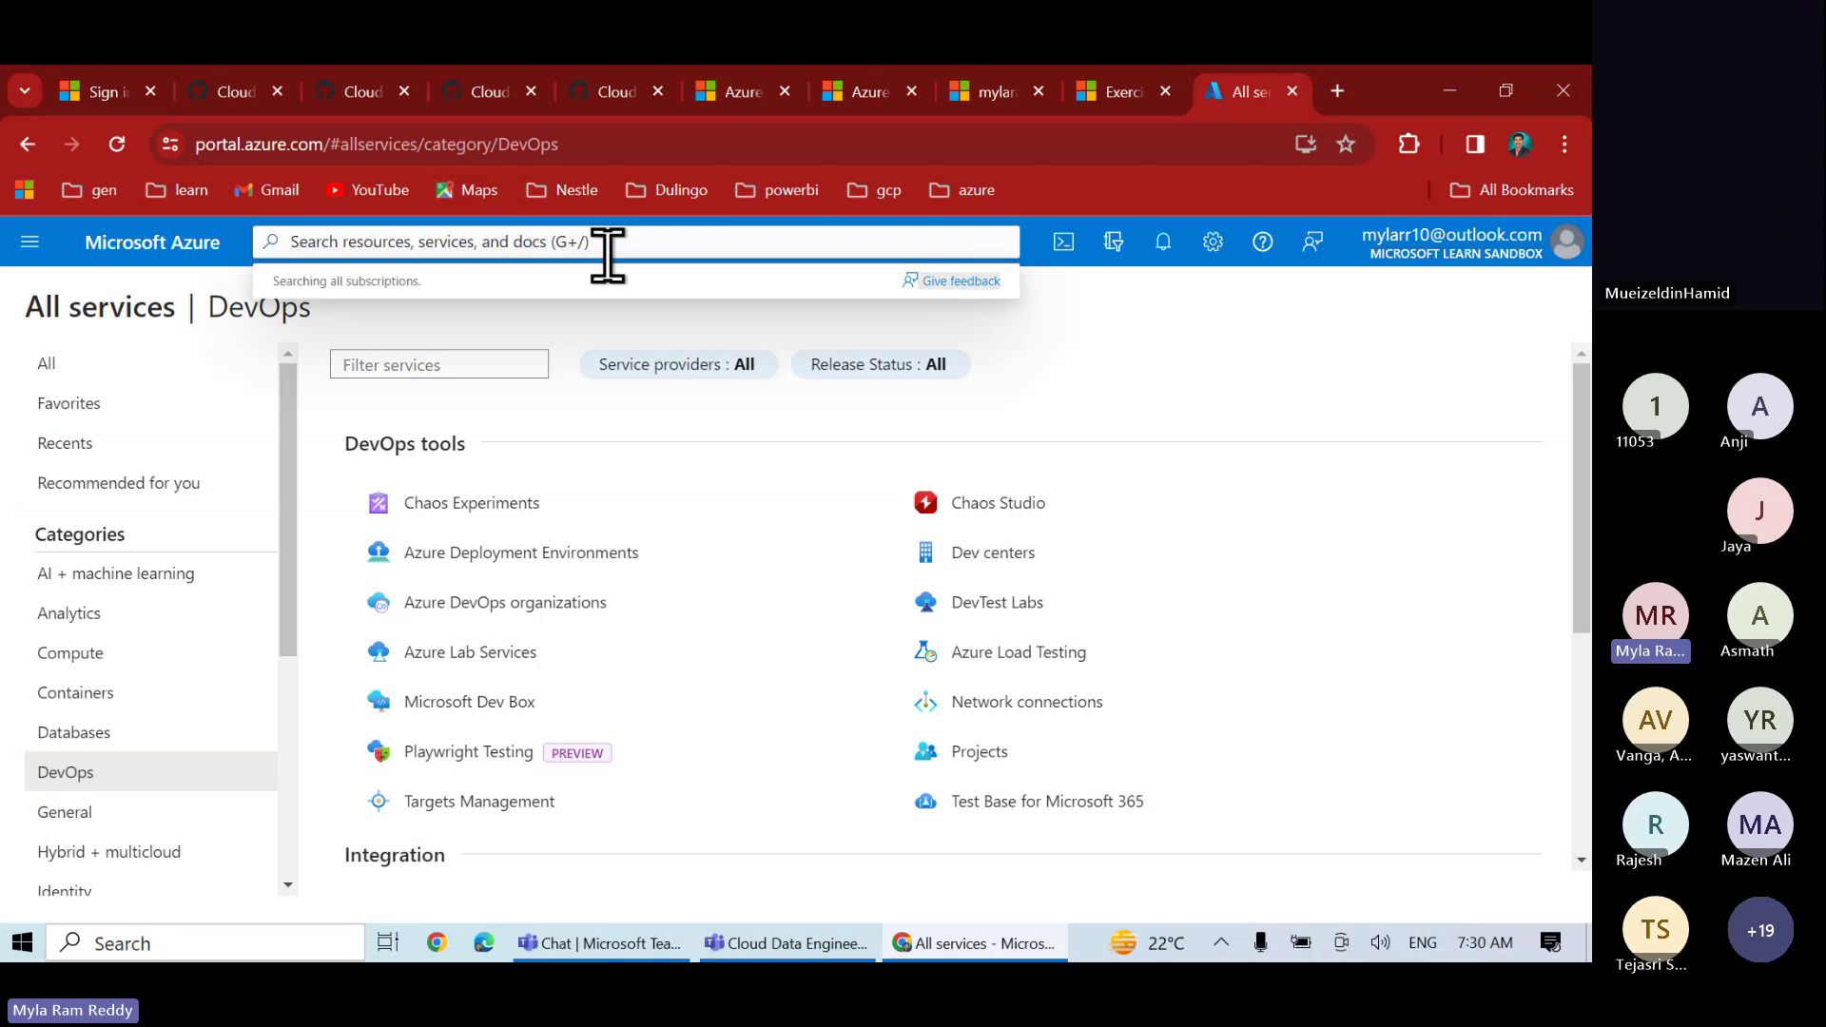
text(sub)
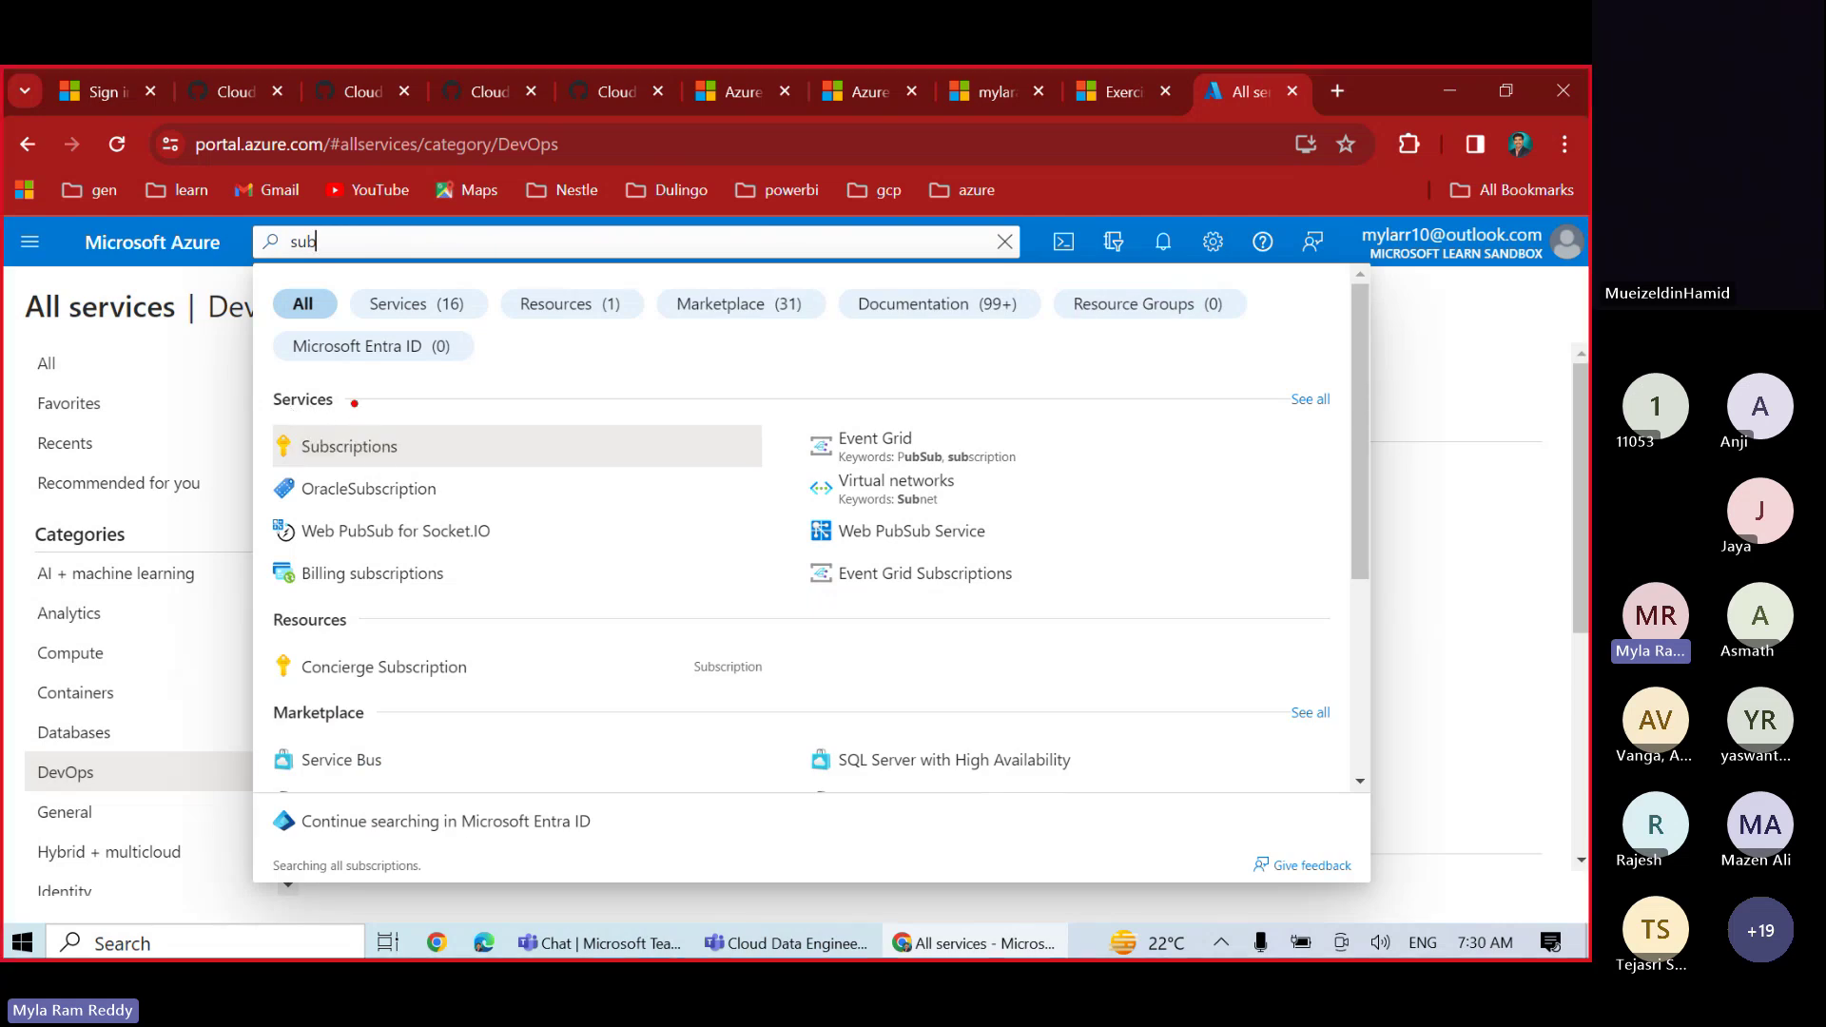
mouse_move(259, 374)
mouse_down()
mouse_move(291, 422)
mouse_move(435, 464)
mouse_up()
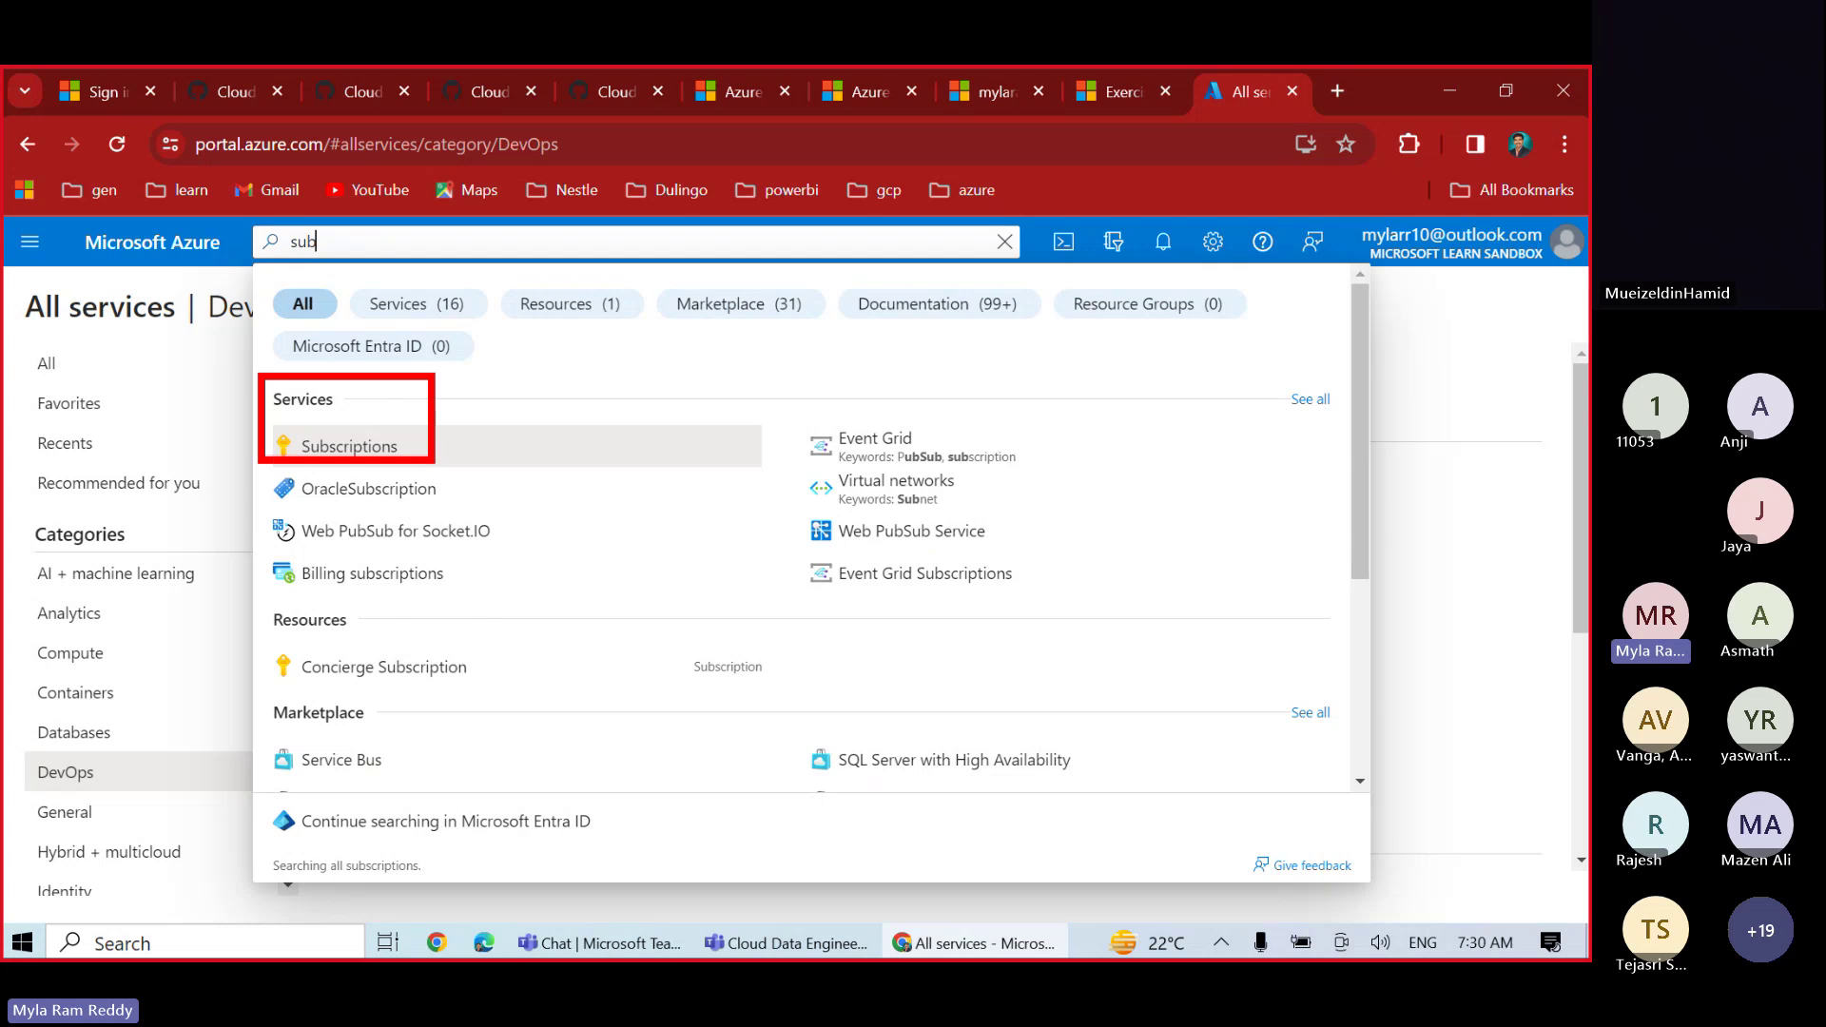
key(Escape)
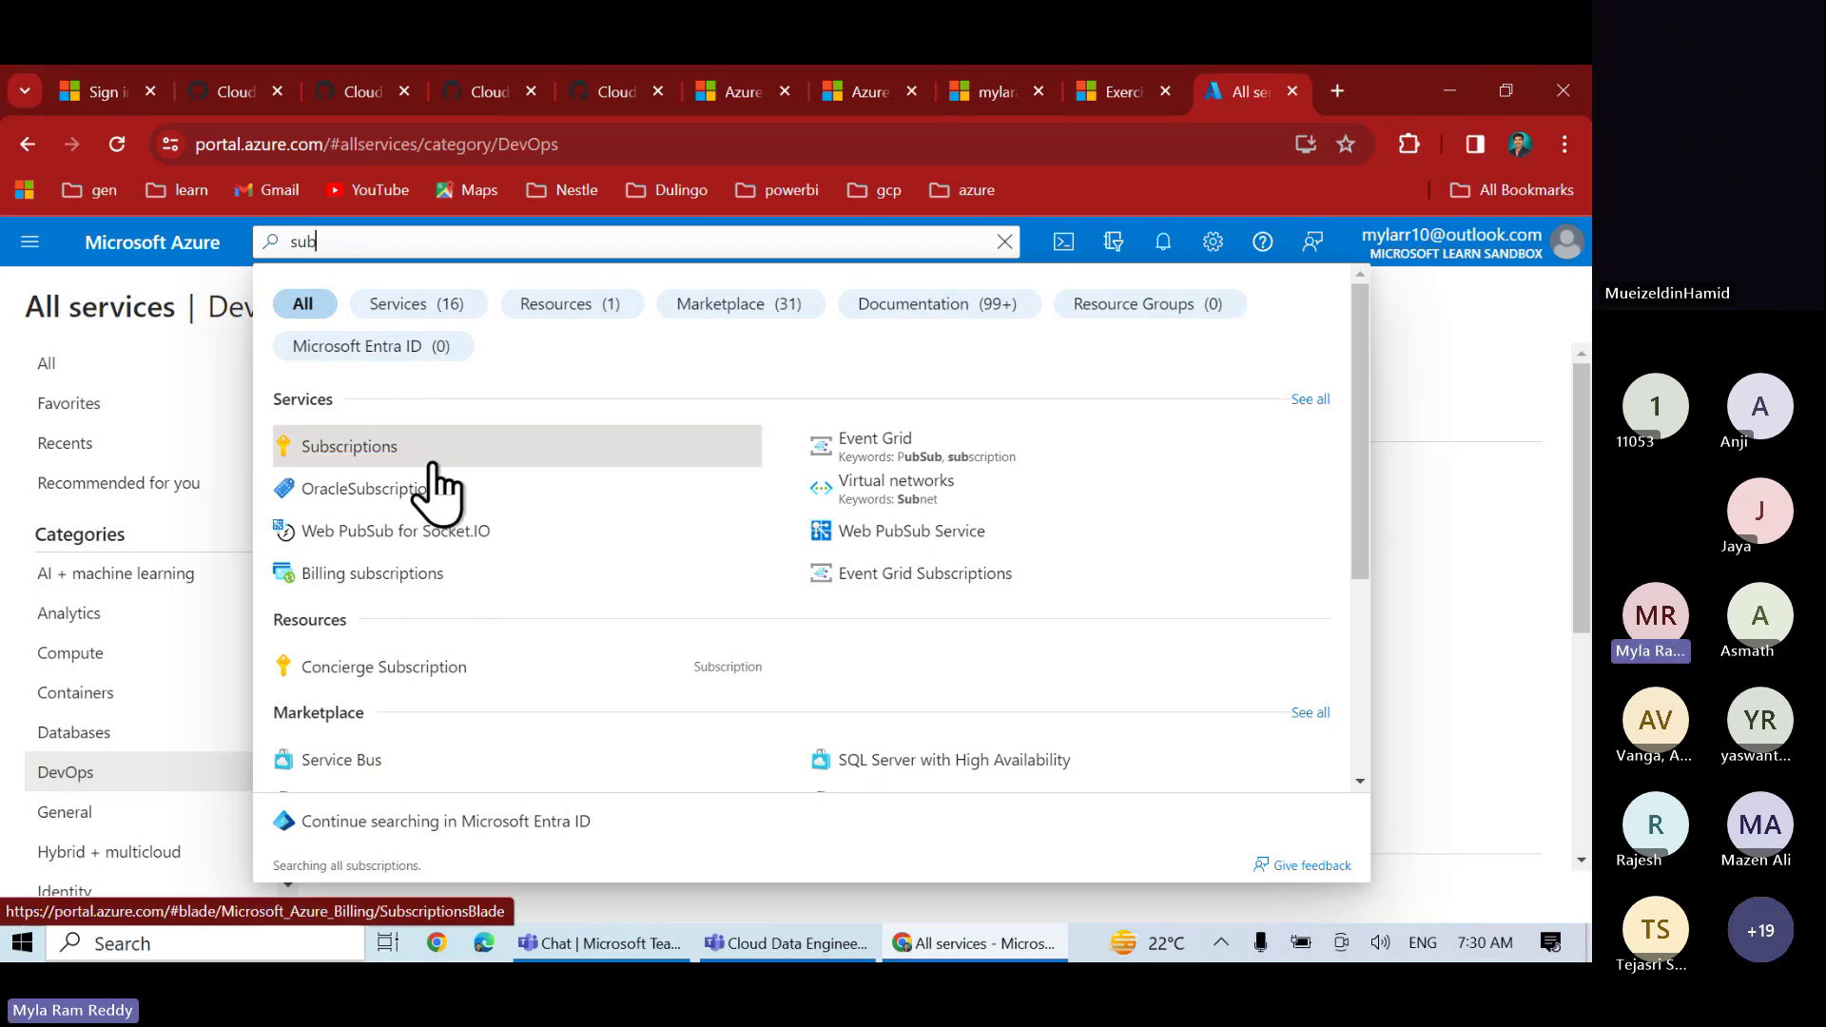
- Open Subscriptions, showing the active Concierge Subscription under the WebApps group
click(350, 452)
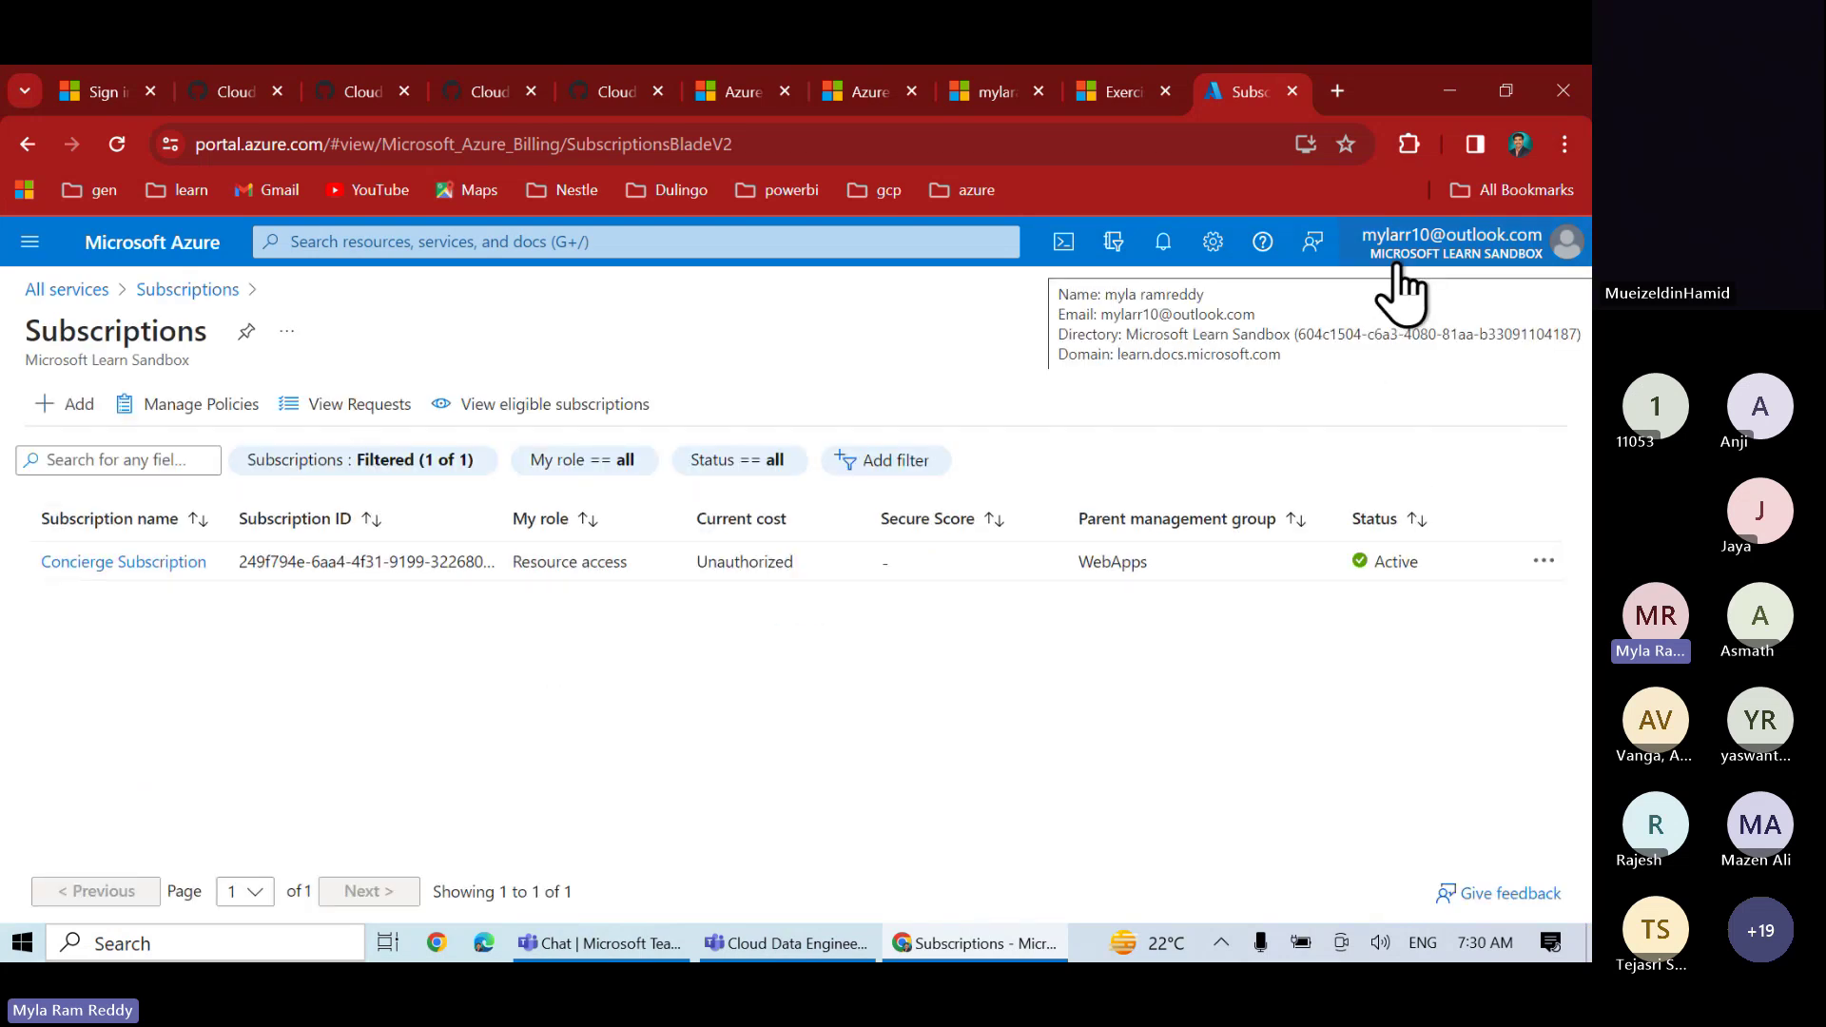
key(ctrl+2)
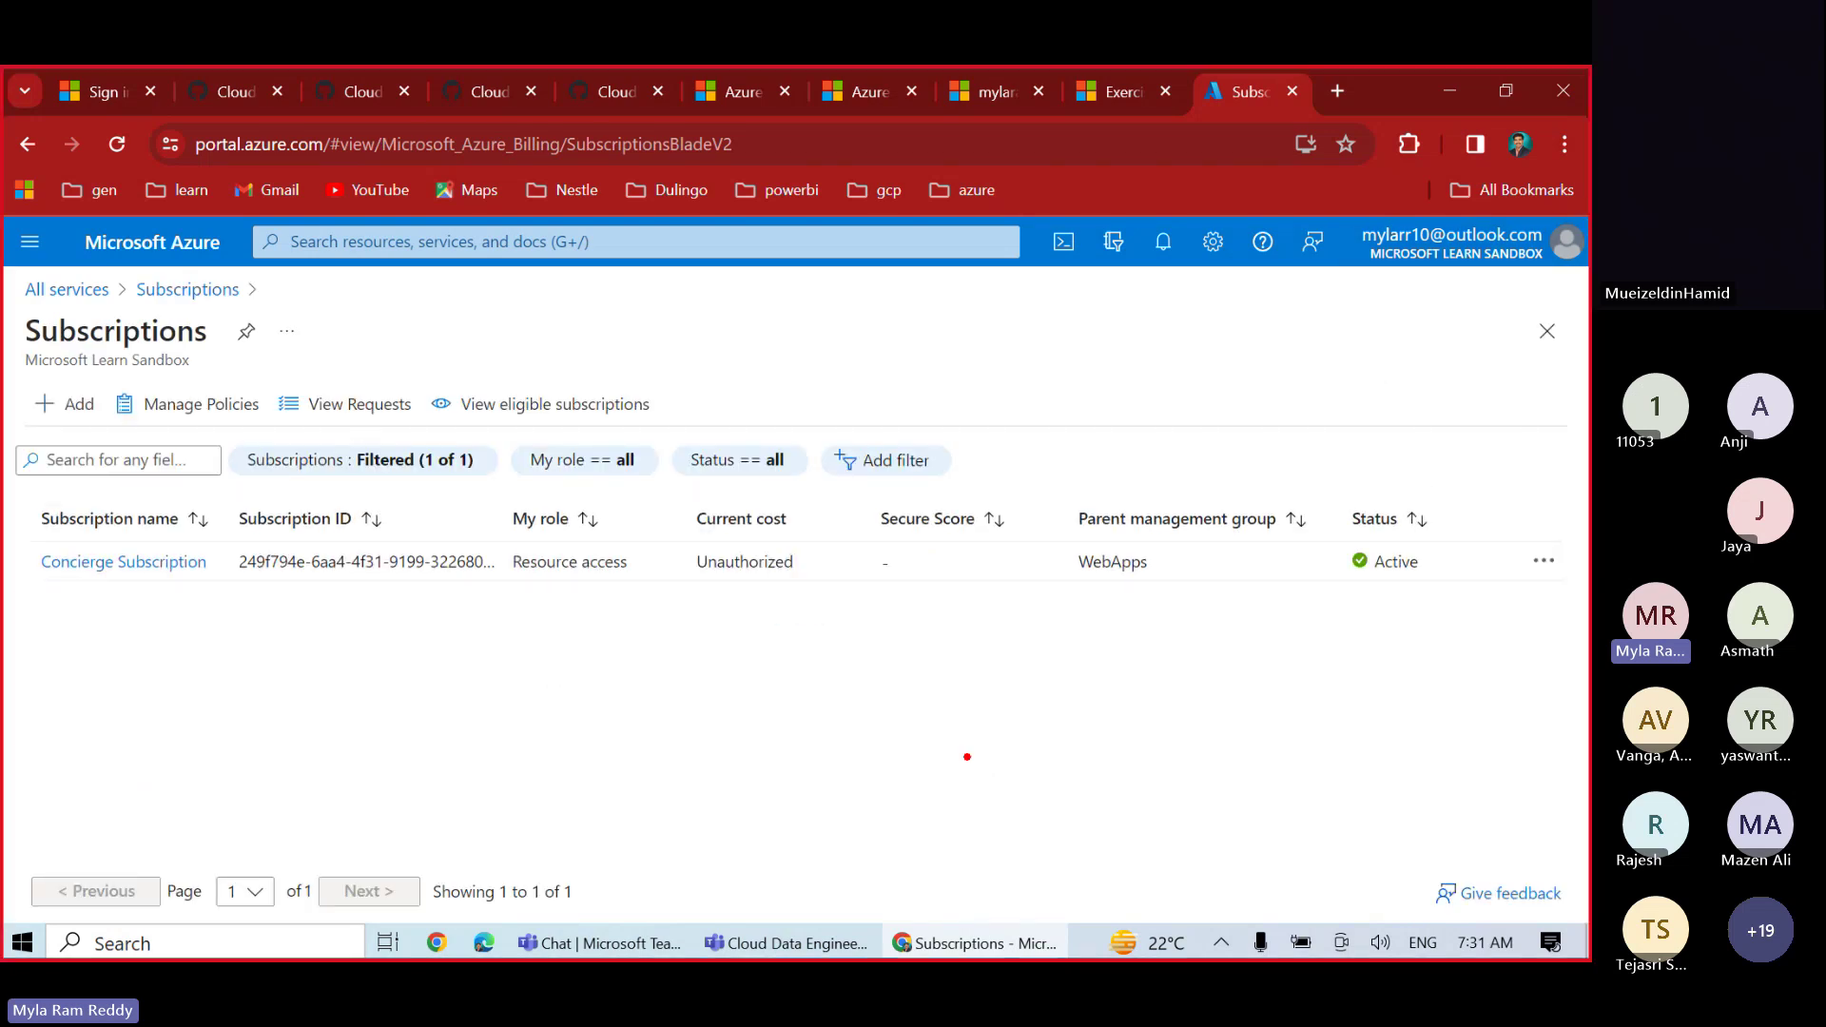